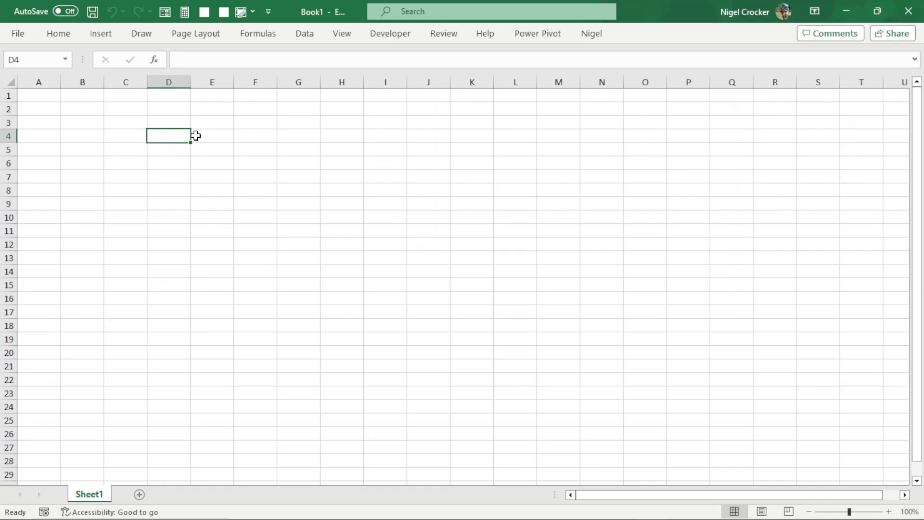
# Enter the headers id, invoice_date and invoice_number in D4:F4 and autofit the sheet's column widths
pyautogui.write('id')
pyautogui.press('Tab')
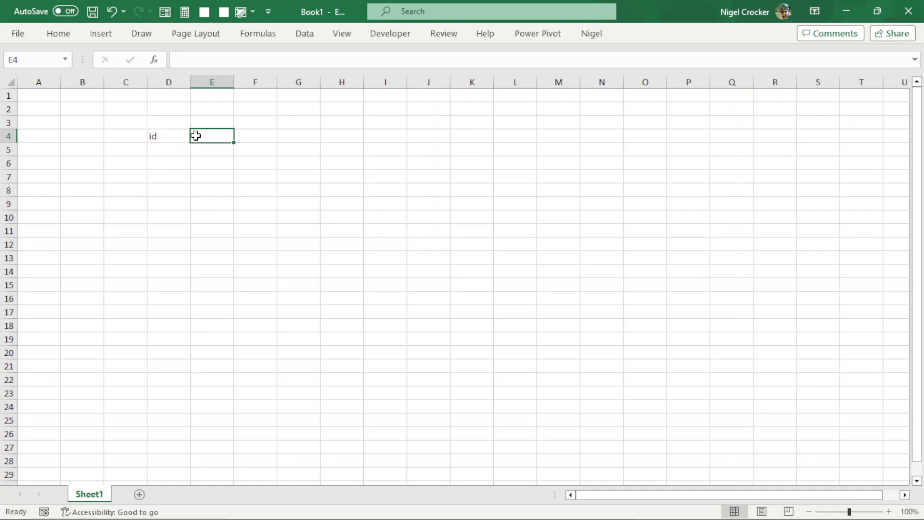
pyautogui.write('invoice')
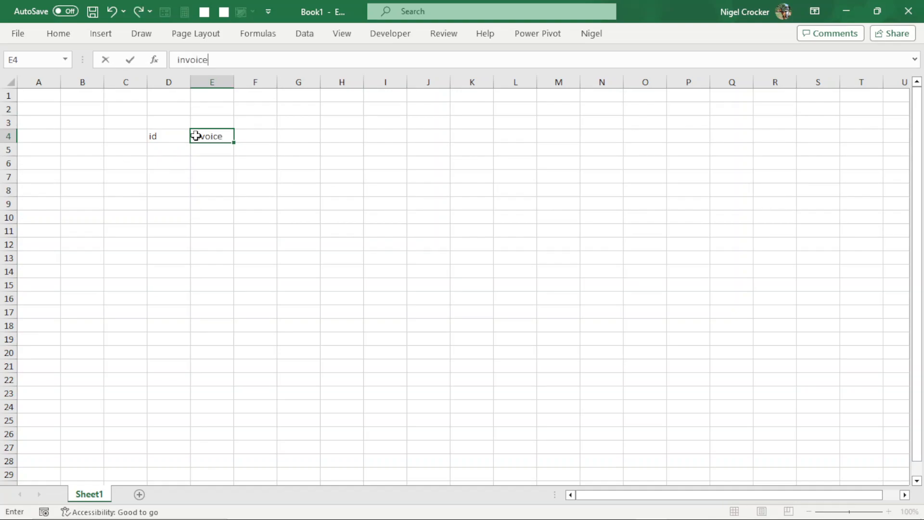
pyautogui.write('_date')
pyautogui.press('Tab')
pyautogui.write('invoice')
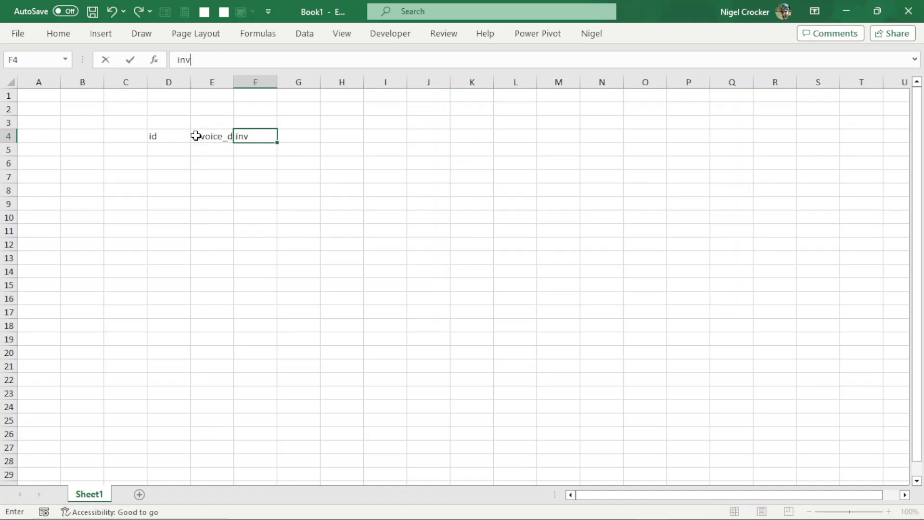
pyautogui.write('_number')
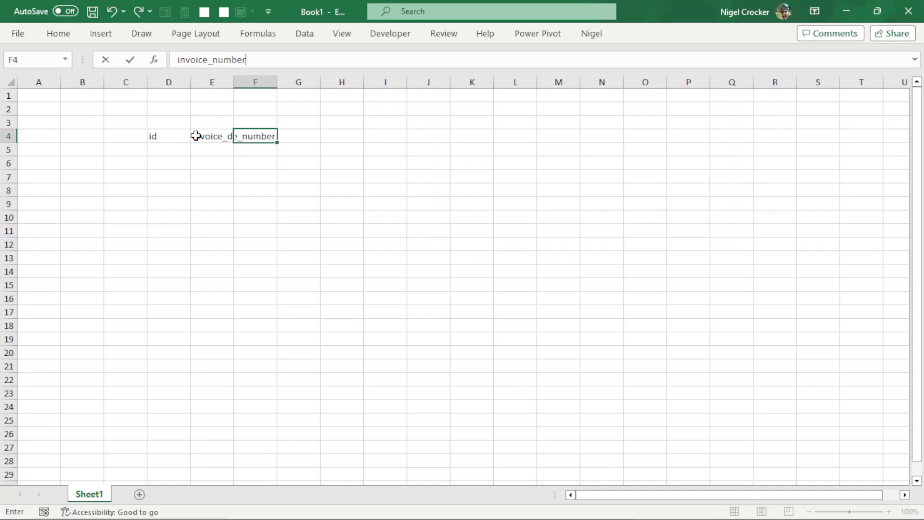
pyautogui.press('Tab')
pyautogui.click(10, 82)
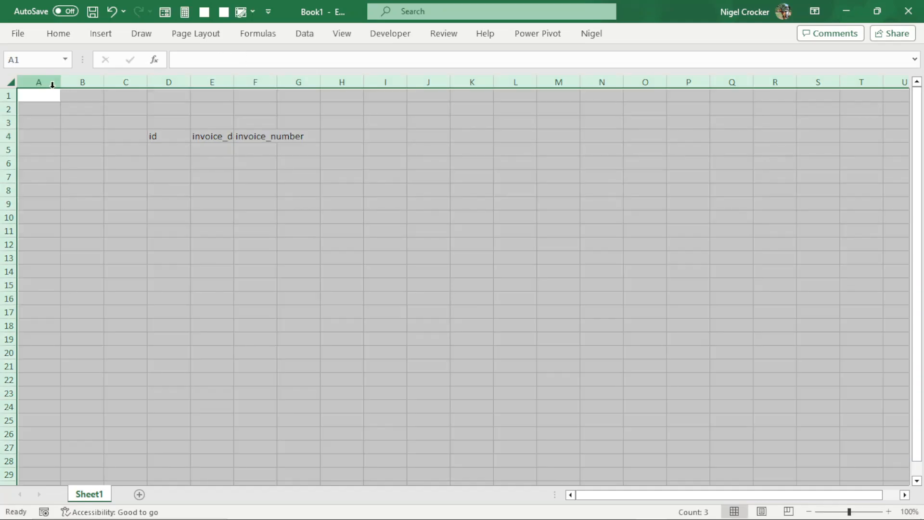
pyautogui.doubleClick(61, 82)
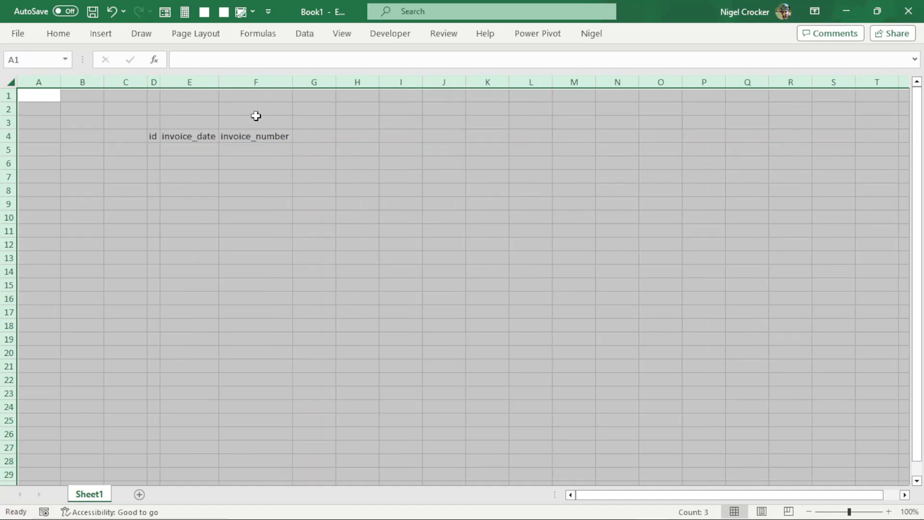
# Continue the header row with customer, product, quantity and price in G4:J4
pyautogui.click(316, 134)
pyautogui.write('c')
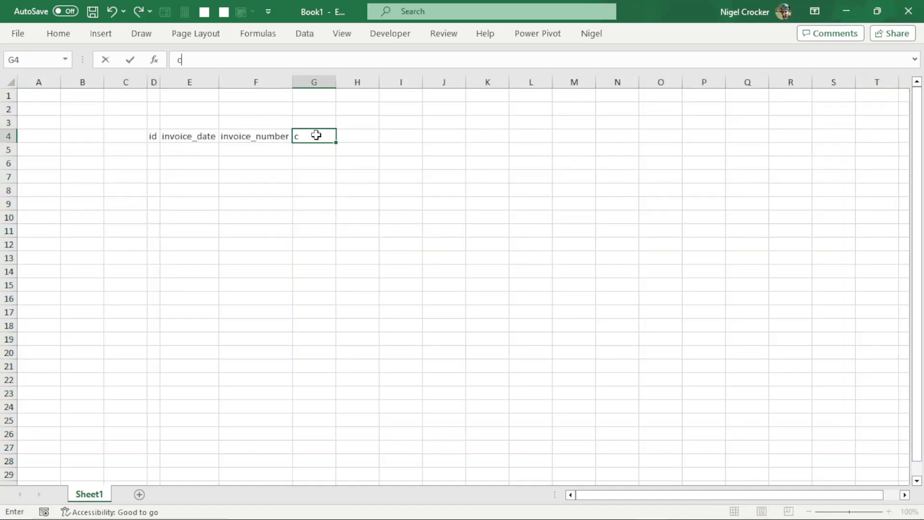
pyautogui.write('ustomer')
pyautogui.press('Tab')
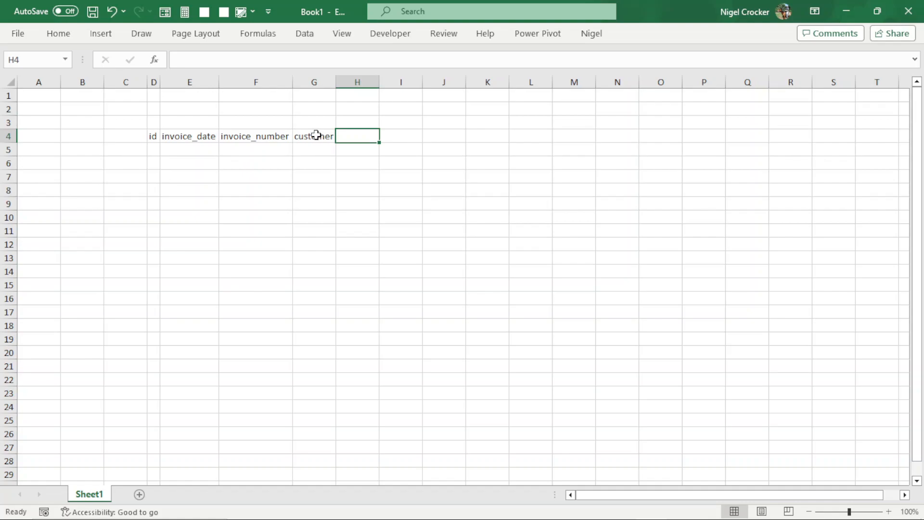
pyautogui.write('product')
pyautogui.press('Tab')
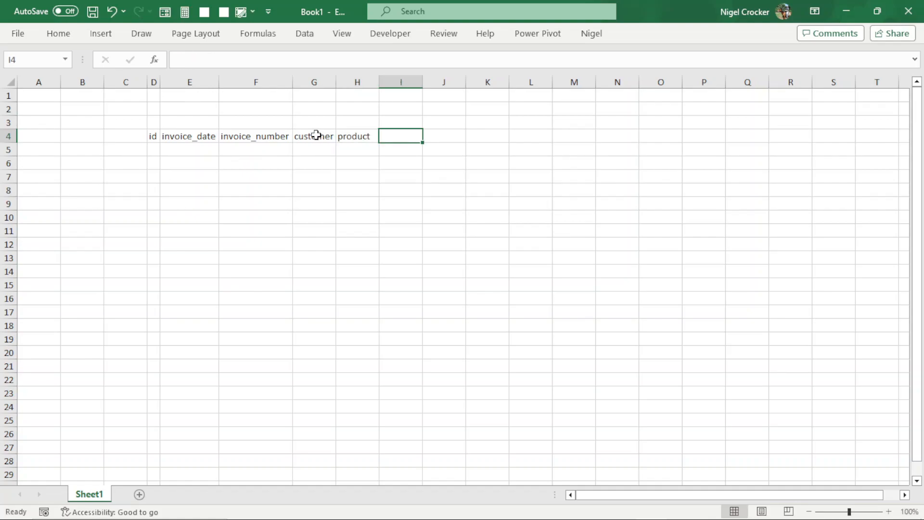
pyautogui.write('quan')
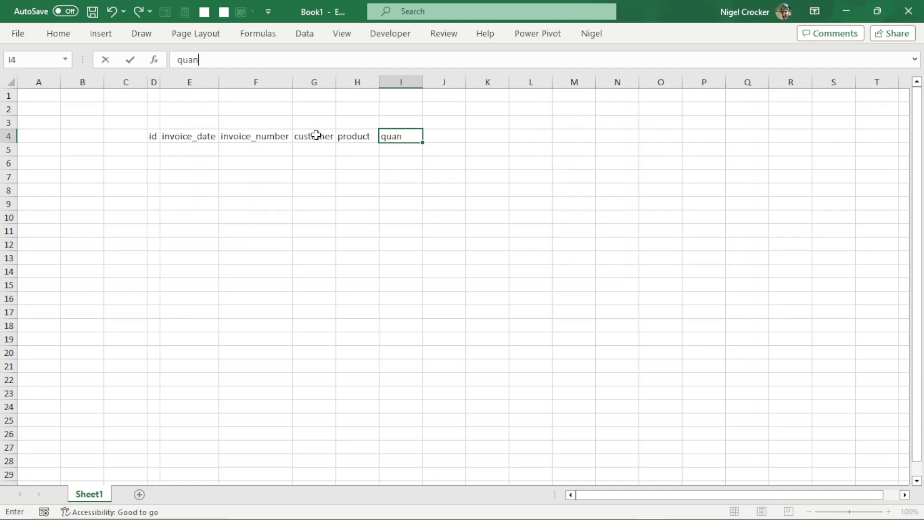
pyautogui.write('tity')
pyautogui.press('Tab')
pyautogui.write('price')
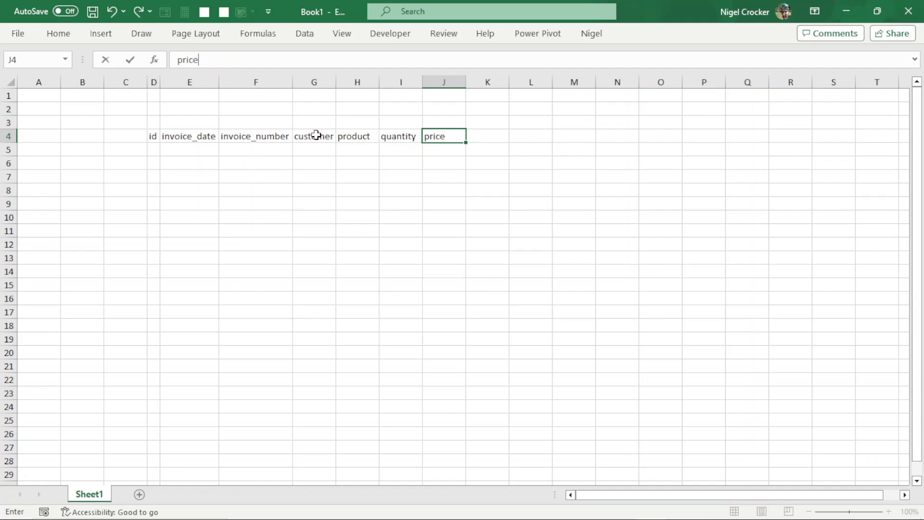
# Convert the header range D4:J4 into a table that has headers
pyautogui.click(306, 135)
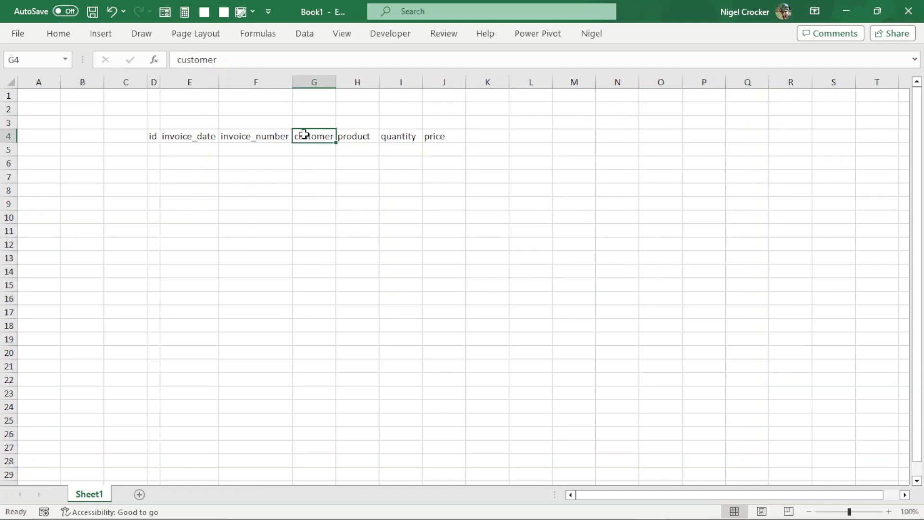
pyautogui.hotkey('ctrl', 't')
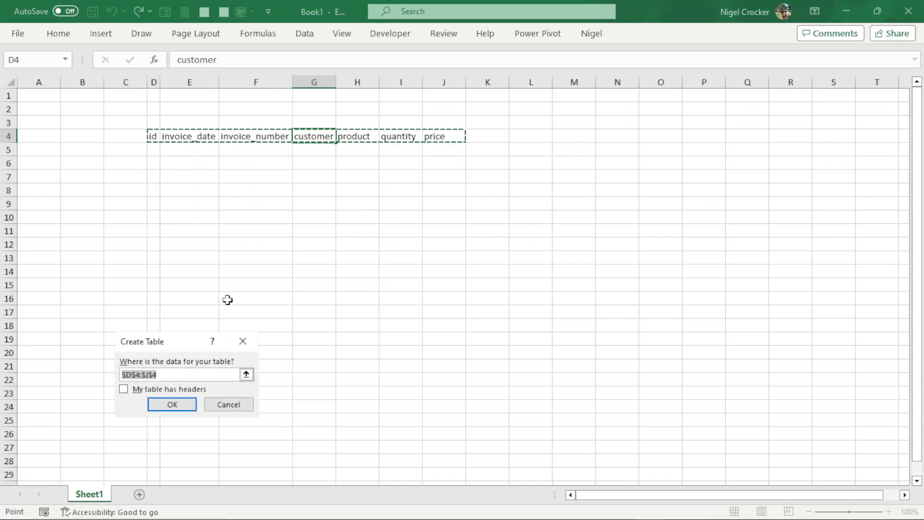
pyautogui.click(124, 389)
pyautogui.click(173, 403)
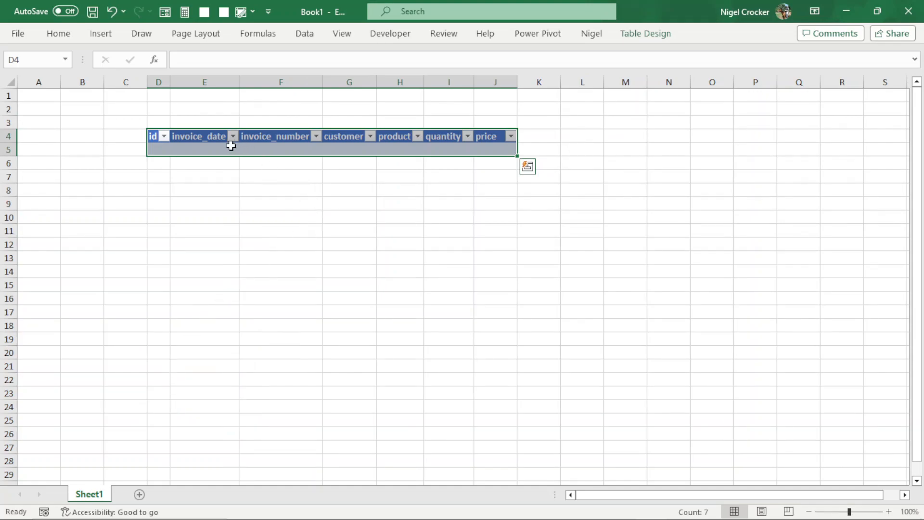
# Format the empty id cell D5 as Number with 0 decimal places
pyautogui.click(148, 151)
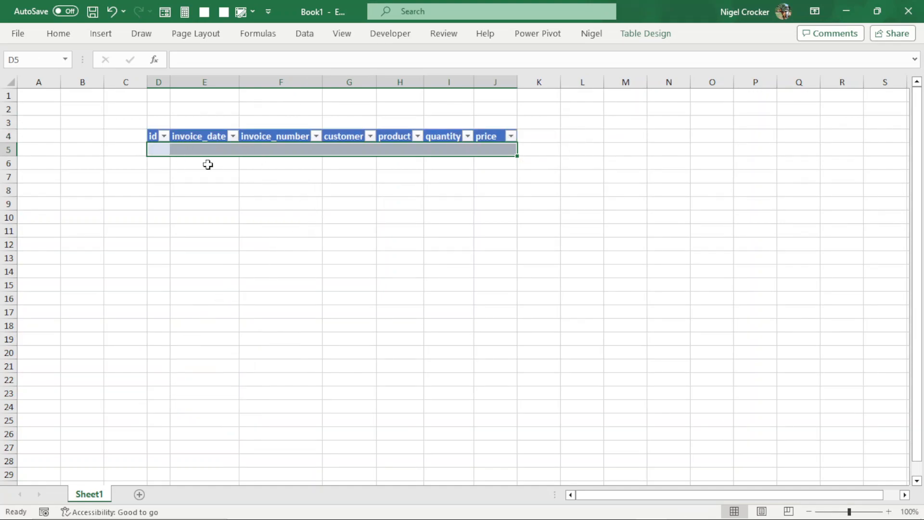
pyautogui.click(162, 152)
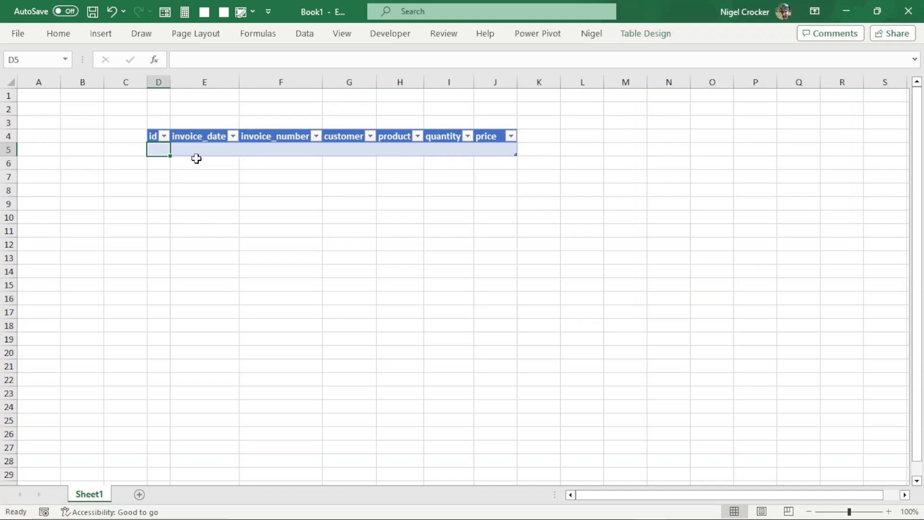
pyautogui.hotkey('ctrl', '1')
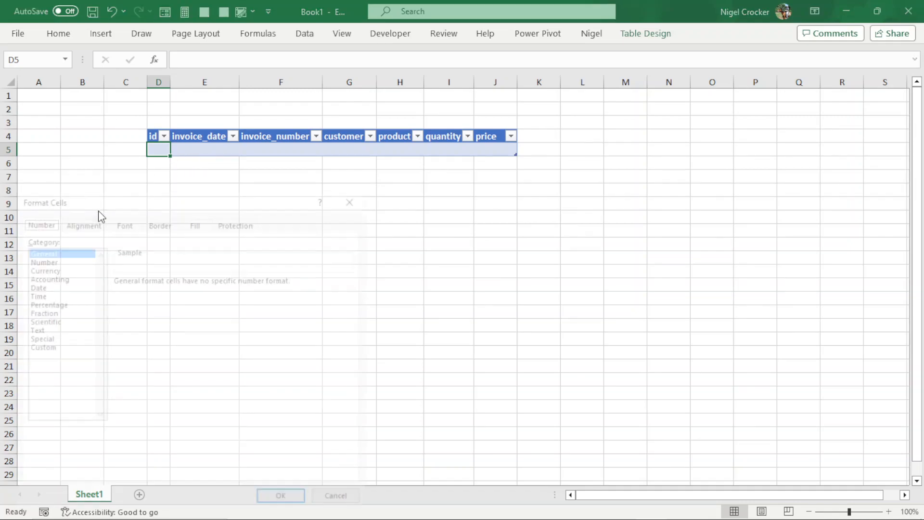
pyautogui.click(39, 259)
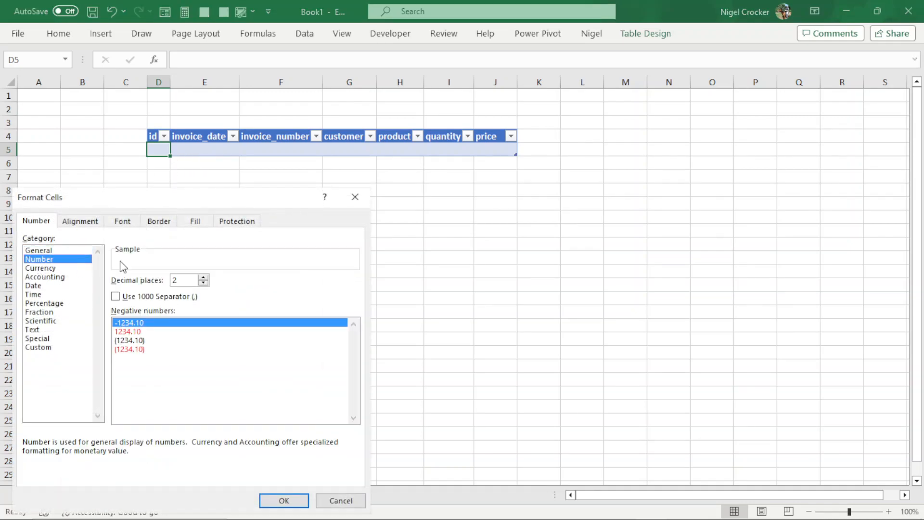
pyautogui.click(204, 283)
pyautogui.click(204, 283)
pyautogui.click(285, 500)
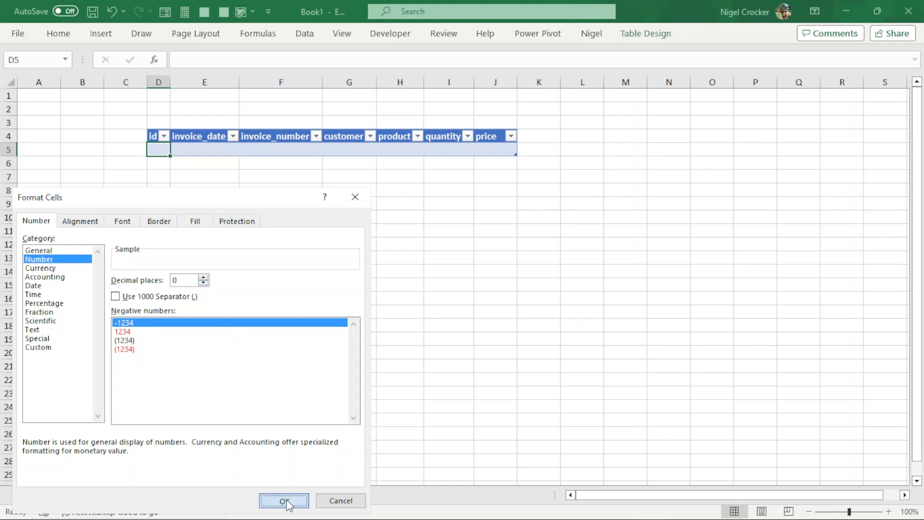
# Format the invoice_date cell E5 as a Date of type 14-Mar-2012
pyautogui.click(214, 156)
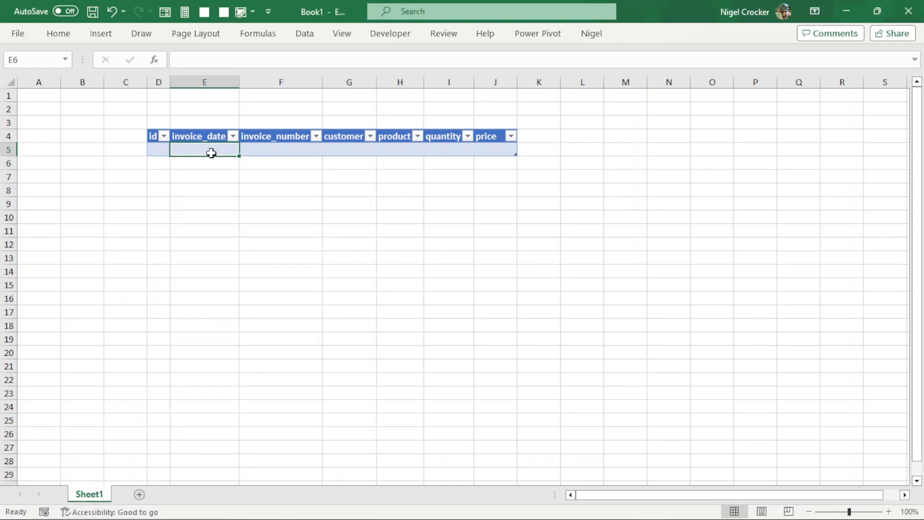
pyautogui.hotkey('ctrl', '1')
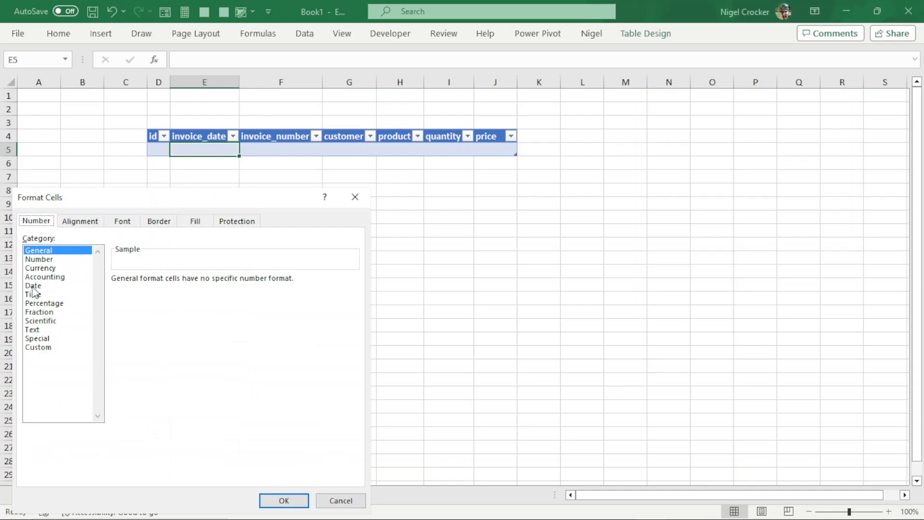
pyautogui.click(34, 285)
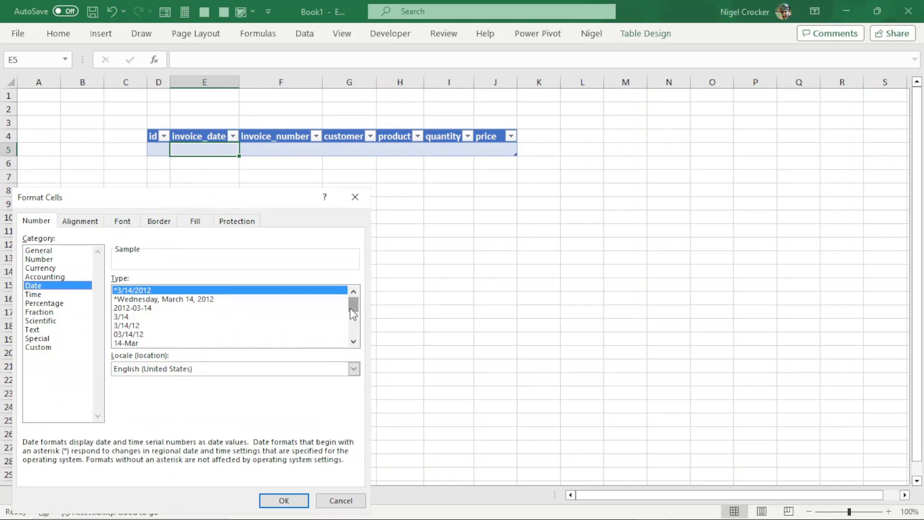
pyautogui.moveTo(356, 314); pyautogui.dragTo(356, 337)
pyautogui.click(146, 343)
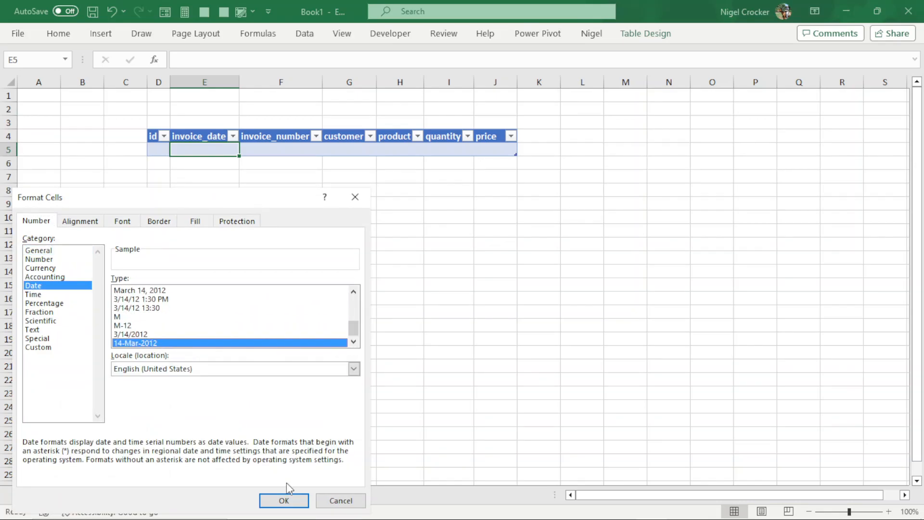
pyautogui.click(284, 500)
# Format the invoice_number cell F5 as Number with 0 decimal places
pyautogui.click(295, 149)
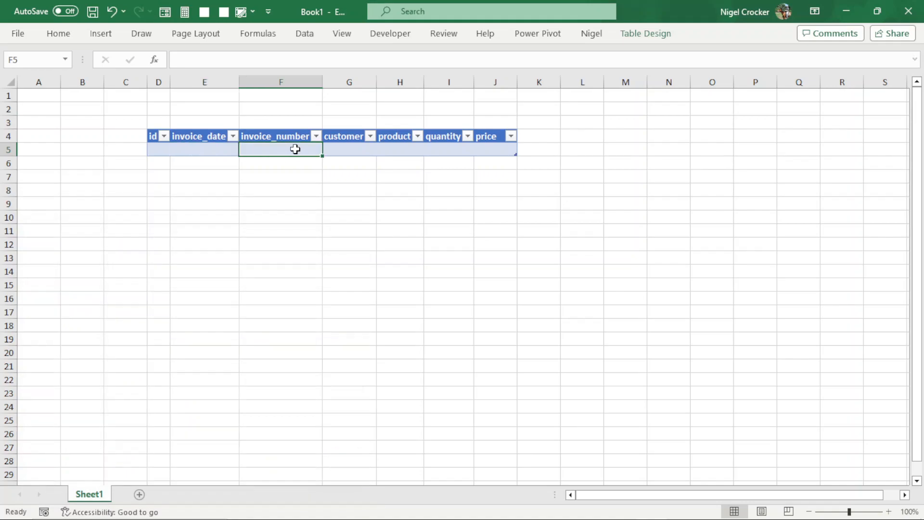
pyautogui.hotkey('ctrl', '1')
pyautogui.click(42, 259)
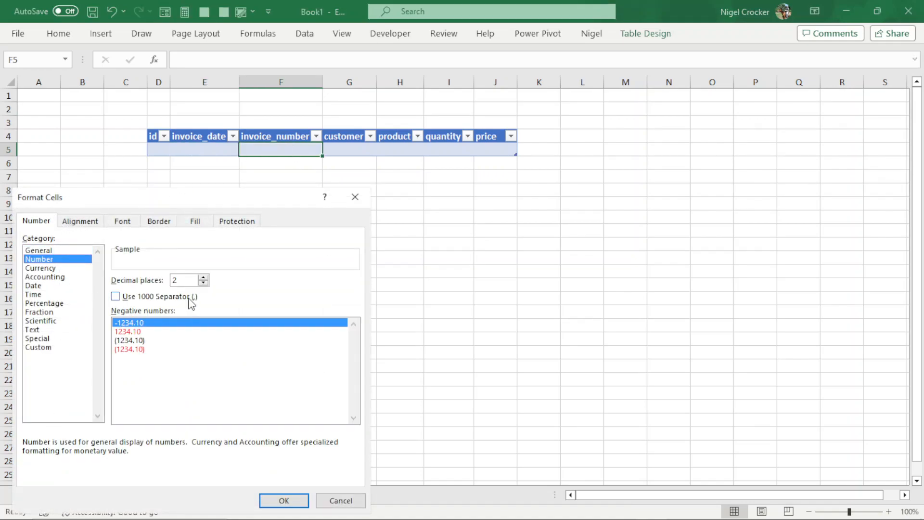
pyautogui.doubleClick(203, 284)
pyautogui.click(284, 501)
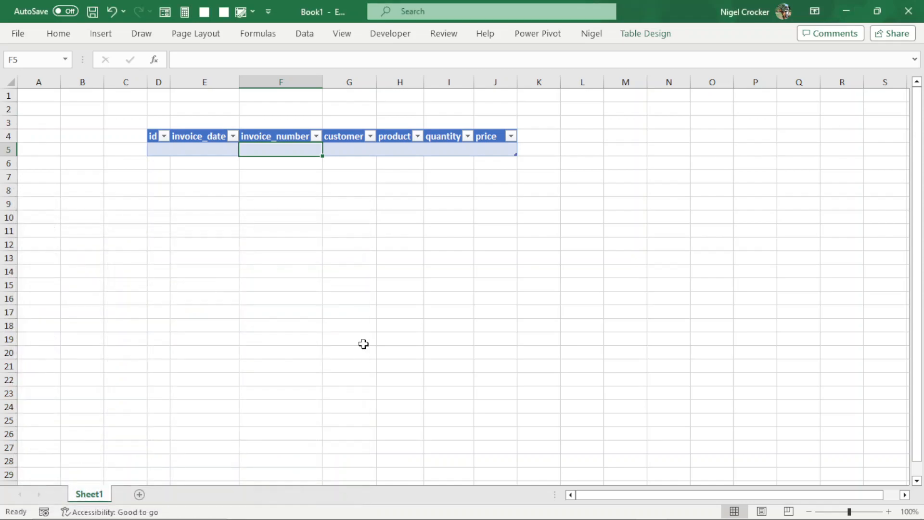
# Format the customer cell G5 and the product cell H5 as Text
pyautogui.click(366, 151)
pyautogui.hotkey('ctrl', '1')
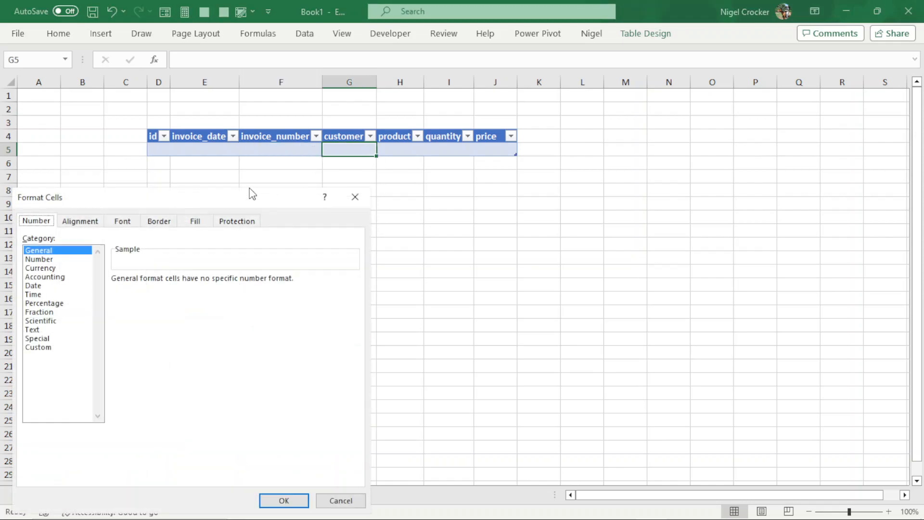
pyautogui.click(34, 330)
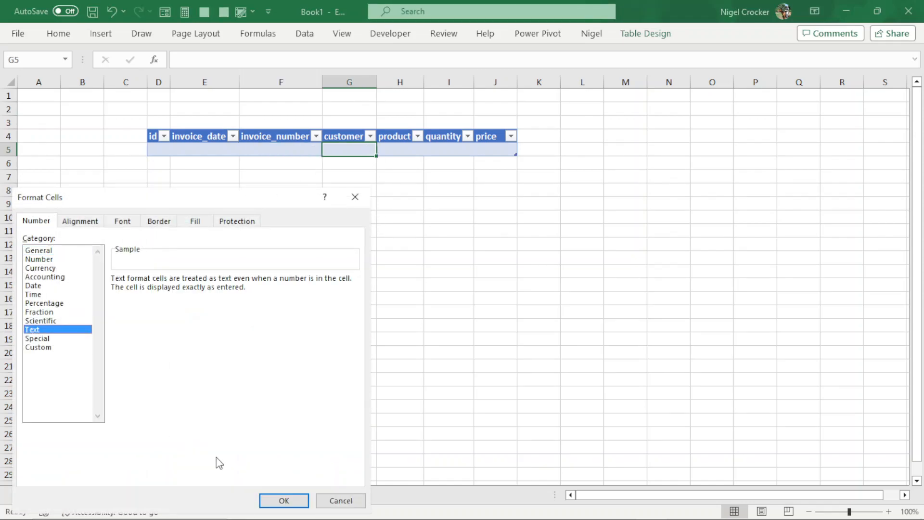
pyautogui.click(284, 501)
pyautogui.click(407, 147)
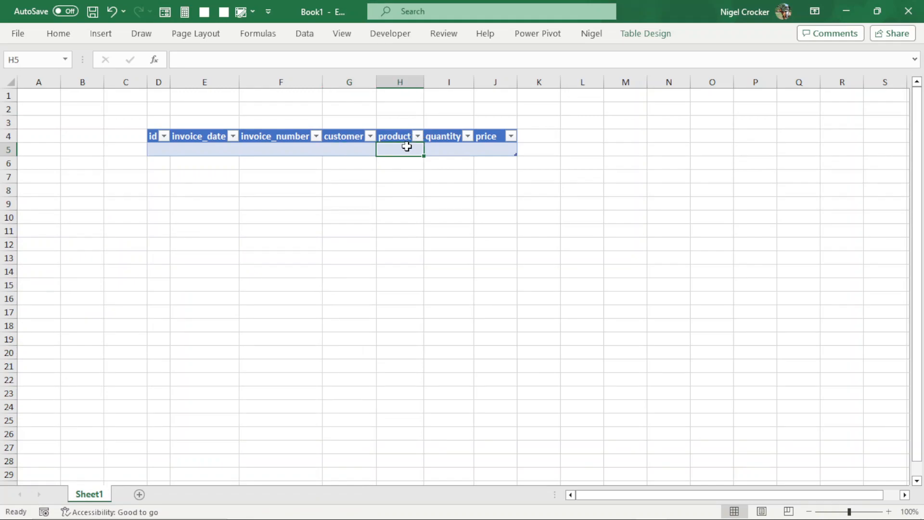
pyautogui.hotkey('ctrl', '1')
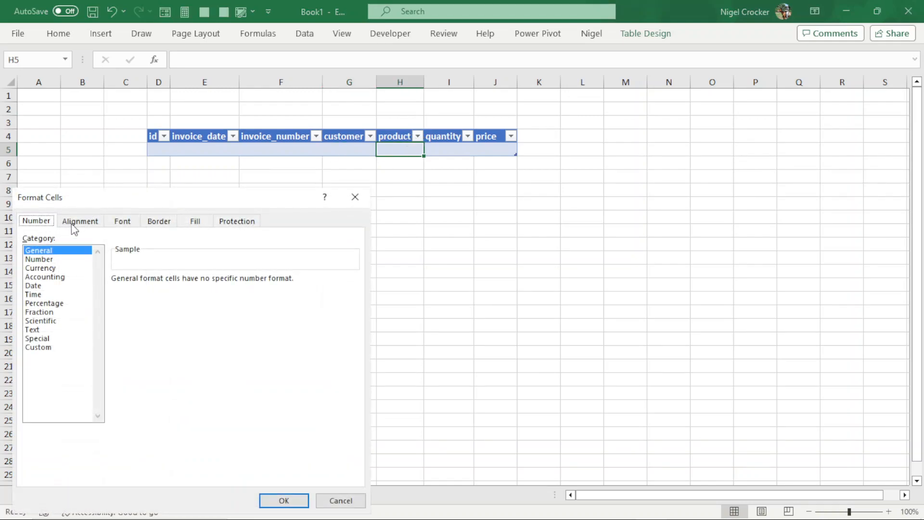
pyautogui.click(33, 330)
pyautogui.click(285, 501)
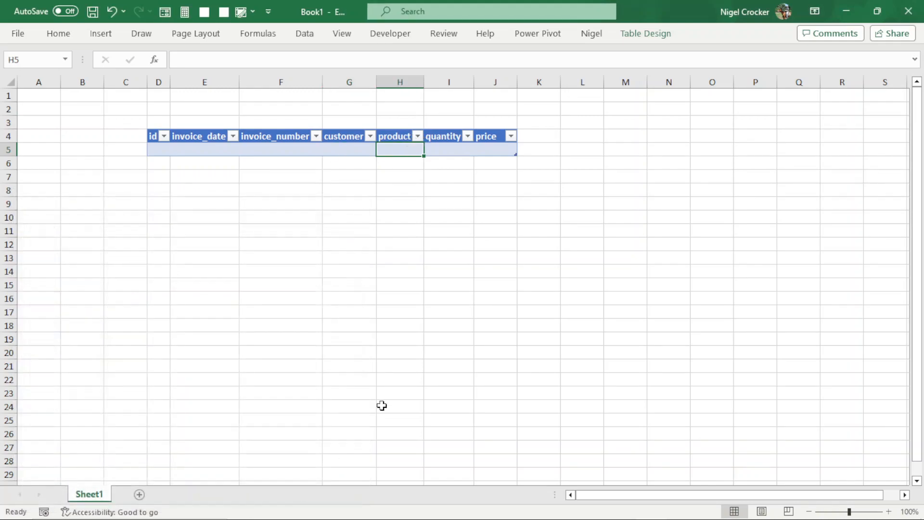
# Format the quantity cell I5 as Number with 0 decimal places
pyautogui.click(452, 150)
pyautogui.hotkey('ctrl', '1')
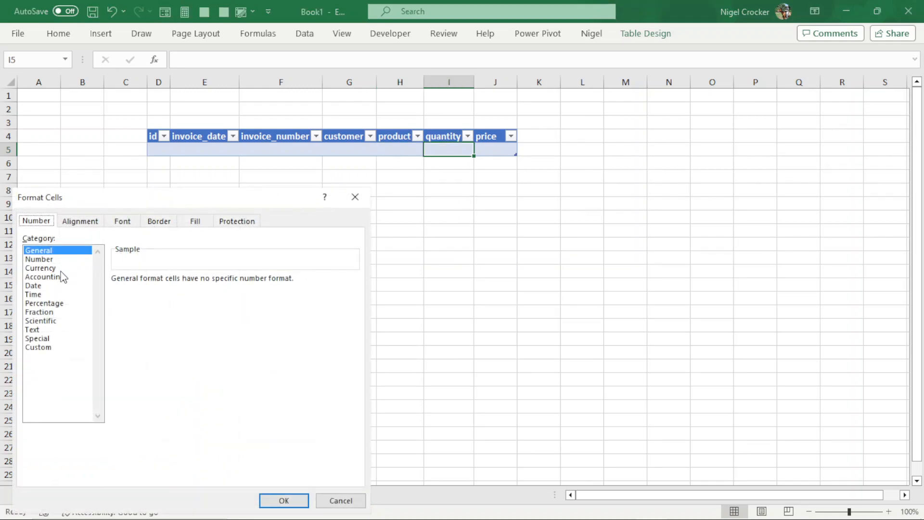
pyautogui.click(46, 260)
pyautogui.click(203, 283)
pyautogui.click(203, 283)
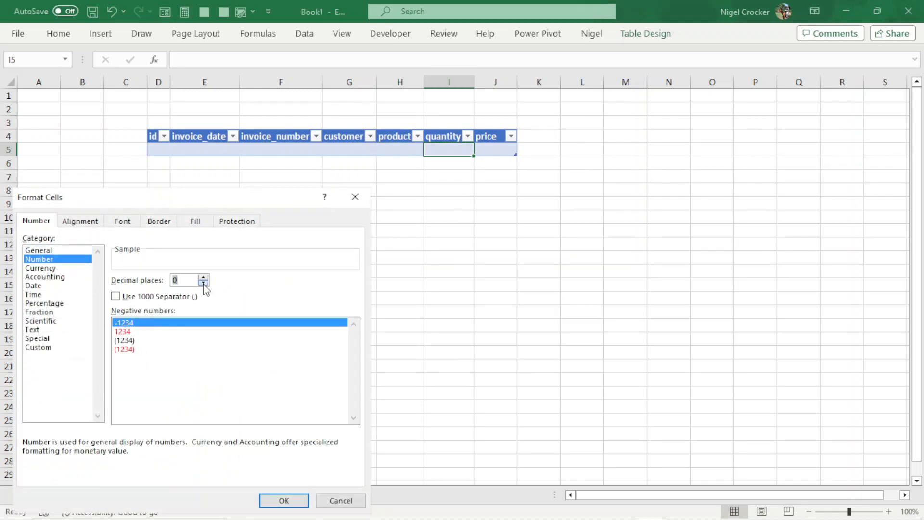
pyautogui.click(282, 502)
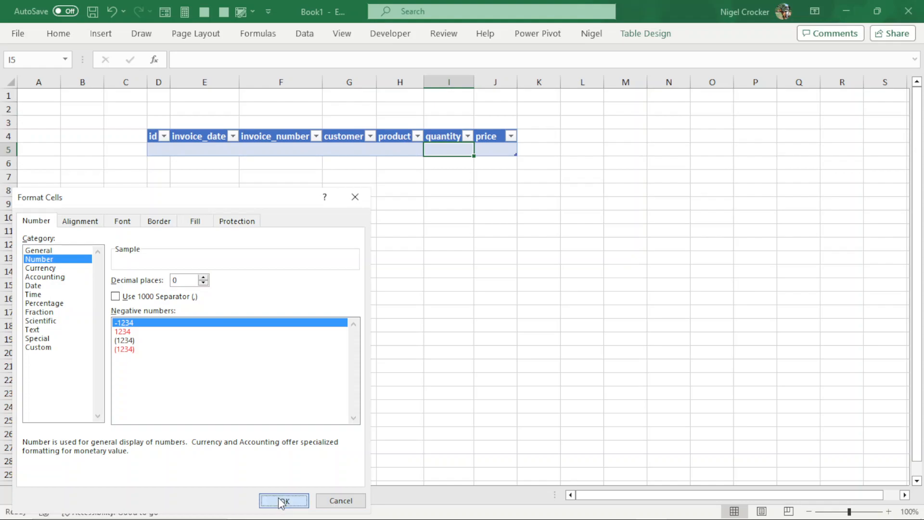
# Format the price cell J5 as Currency with 2 decimal places and the R symbol
pyautogui.click(496, 149)
pyautogui.hotkey('ctrl', '1')
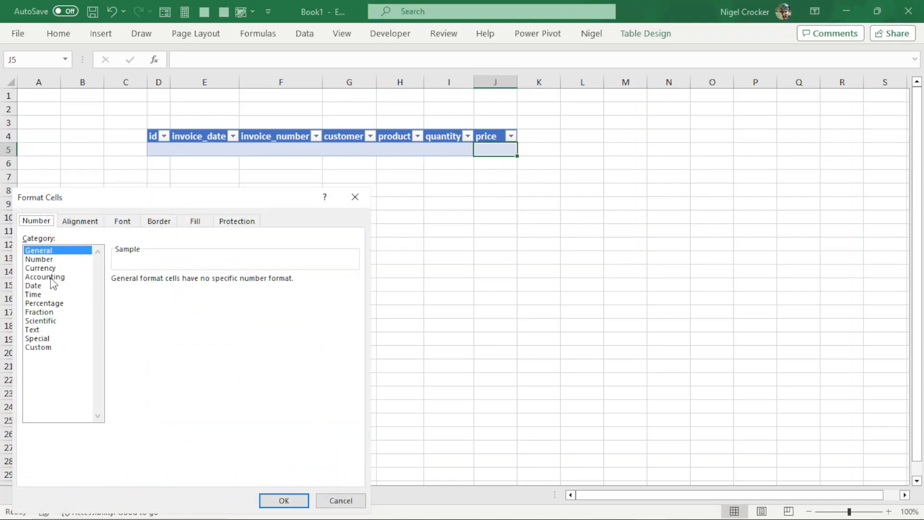
pyautogui.click(49, 268)
pyautogui.click(299, 503)
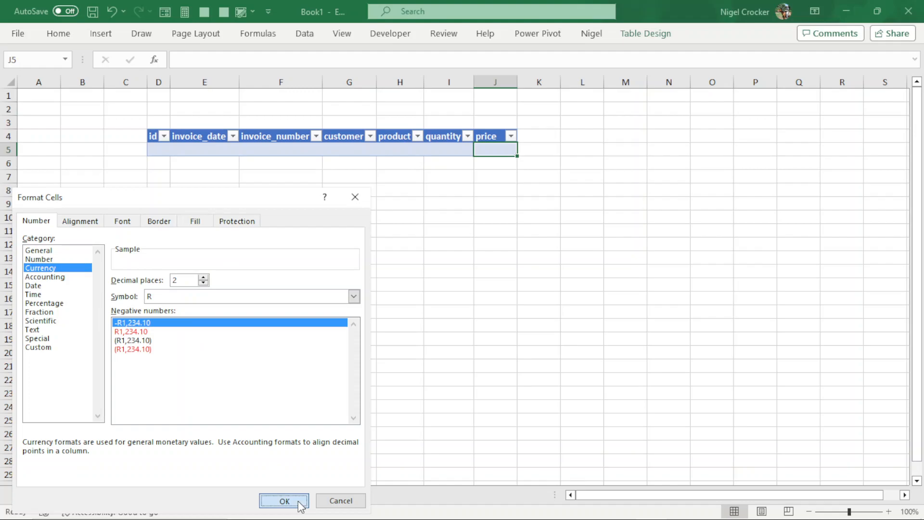
# Start the first record in row 5 with id 1, invoice date 2/18/23 and invoice number 10678
pyautogui.click(148, 147)
pyautogui.click(154, 148)
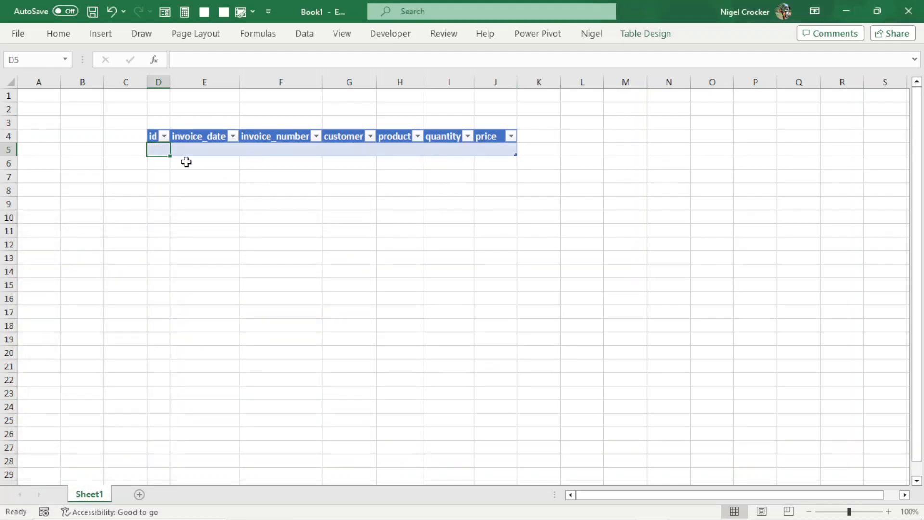
pyautogui.write('1')
pyautogui.press('Tab')
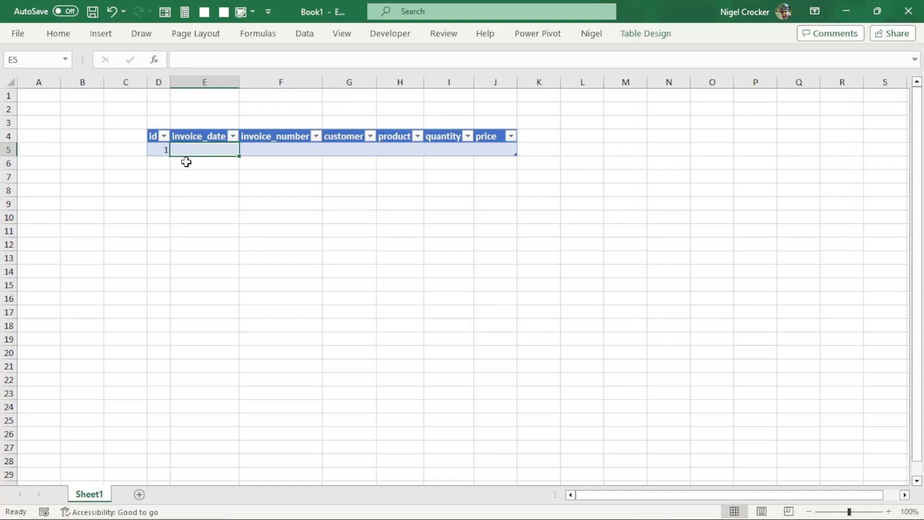
pyautogui.write('2/1')
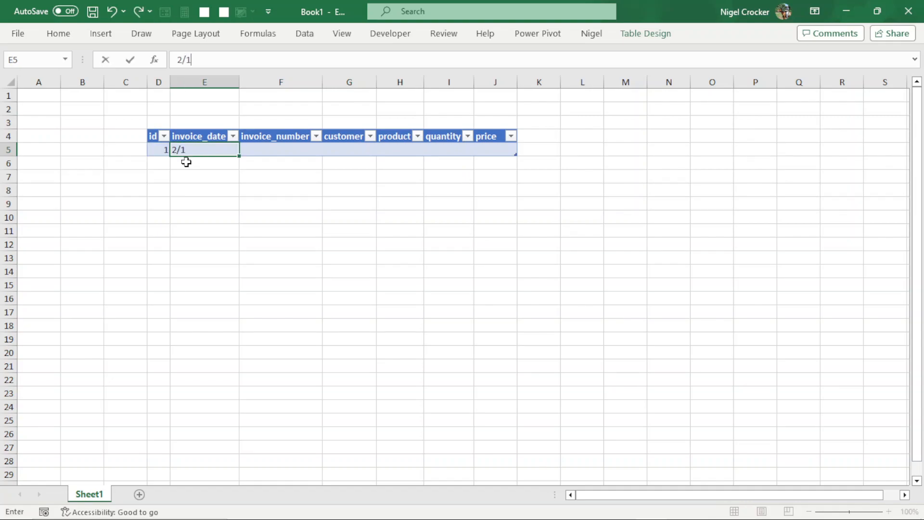
pyautogui.write('8/23')
pyautogui.press('Tab')
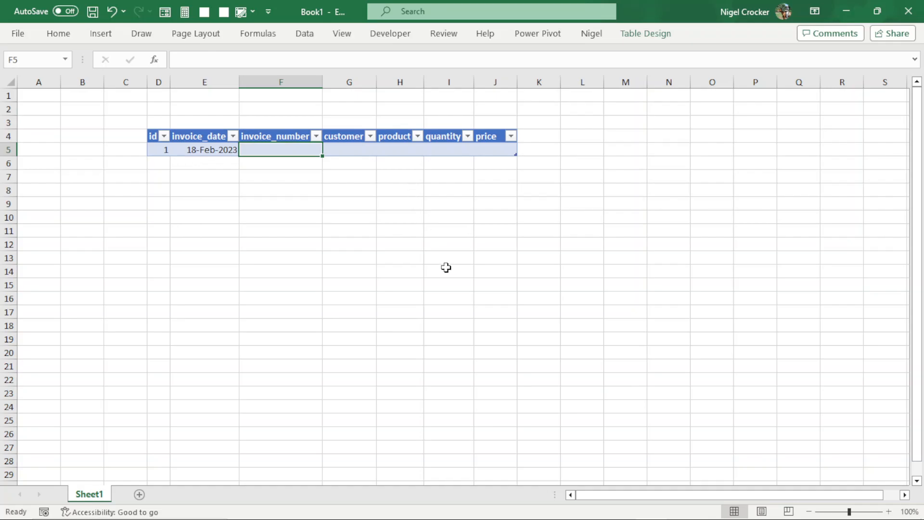
pyautogui.keyDown('ctrl'); pyautogui.scroll(3, 446, 267); pyautogui.keyUp('ctrl')
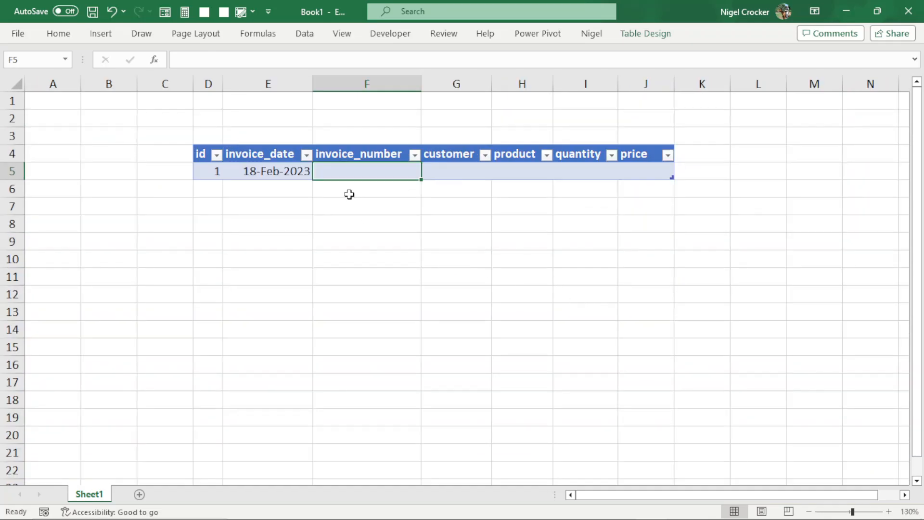
pyautogui.write('10678')
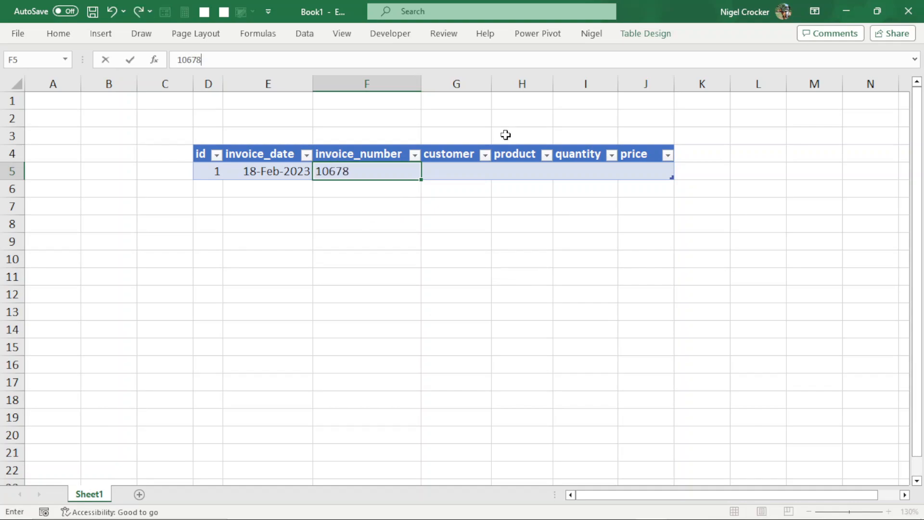
pyautogui.press('Tab')
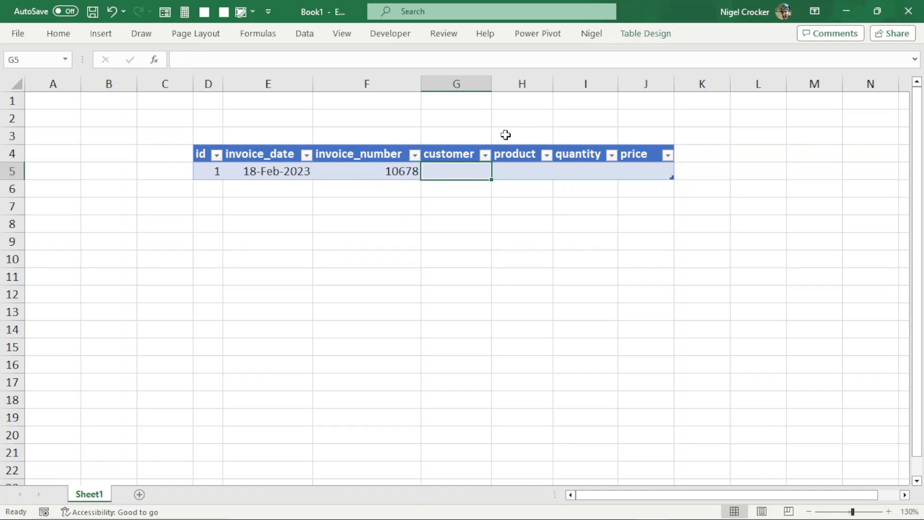
# Enter customer_name_10 as the first record's customer and autofit the customer column's width
pyautogui.write('customer_name_')
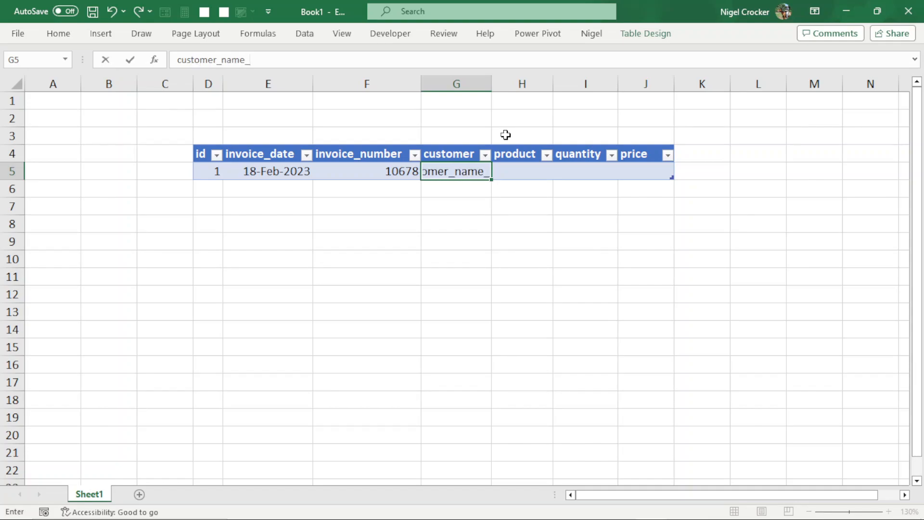
pyautogui.write('10')
pyautogui.press('Tab')
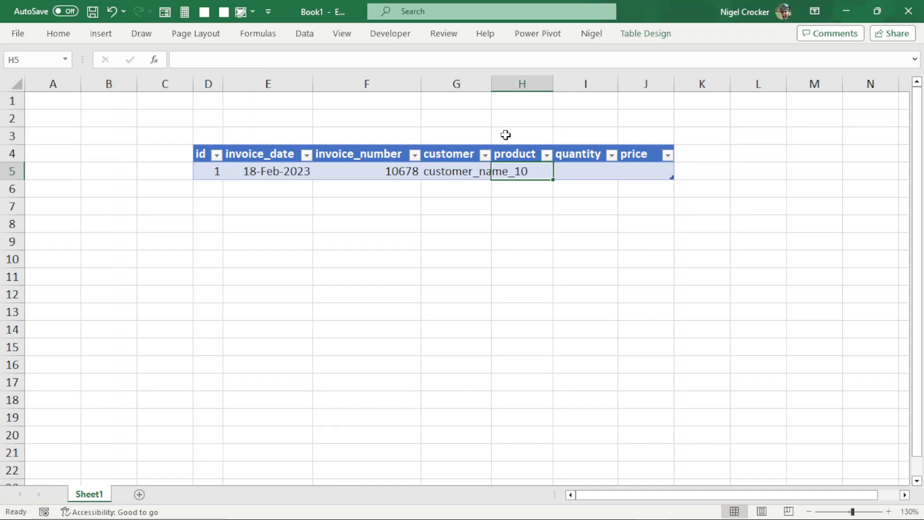
pyautogui.doubleClick(492, 85)
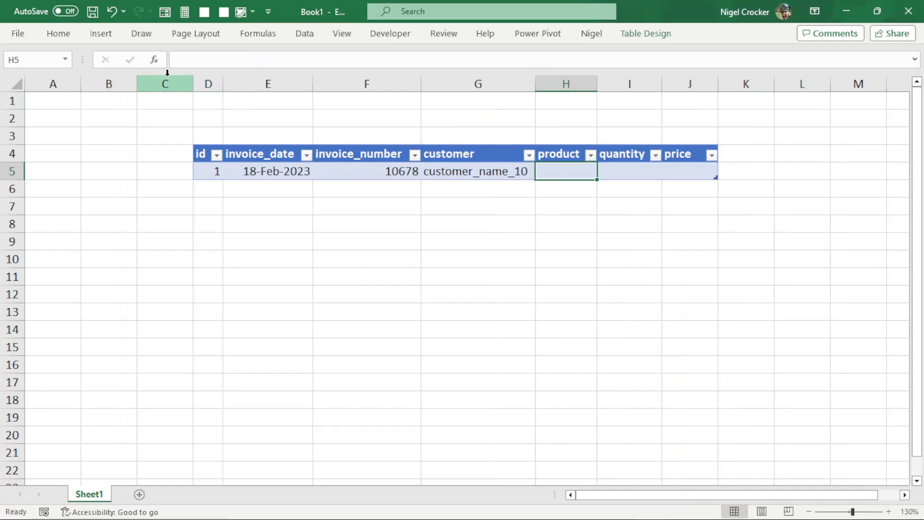
# Complete the first record with product_11, quantity 10 and price 105.67
pyautogui.write('pr')
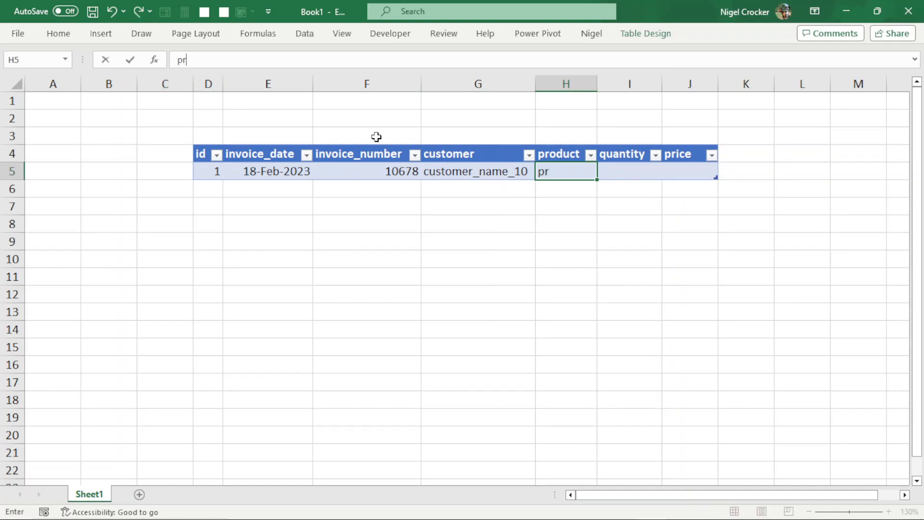
pyautogui.write('oduct_11')
pyautogui.press('Tab')
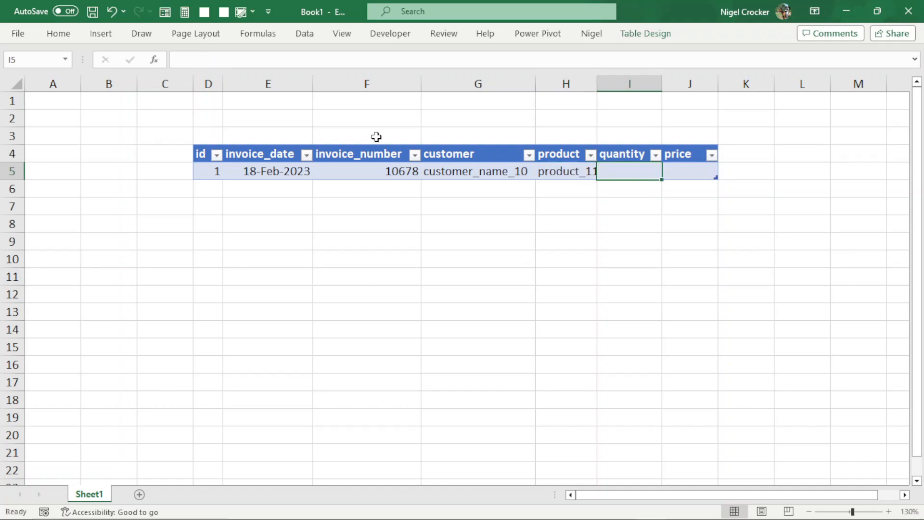
pyautogui.write('10')
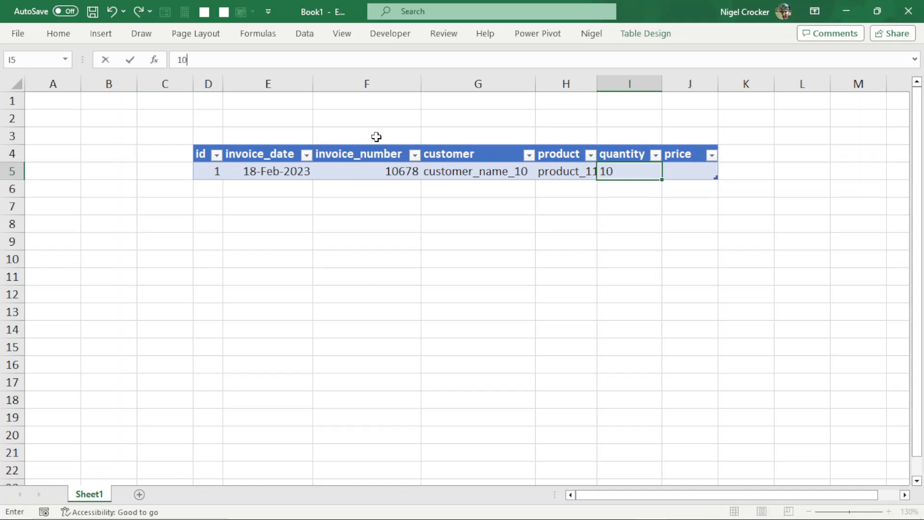
pyautogui.press('Tab')
pyautogui.write('10')
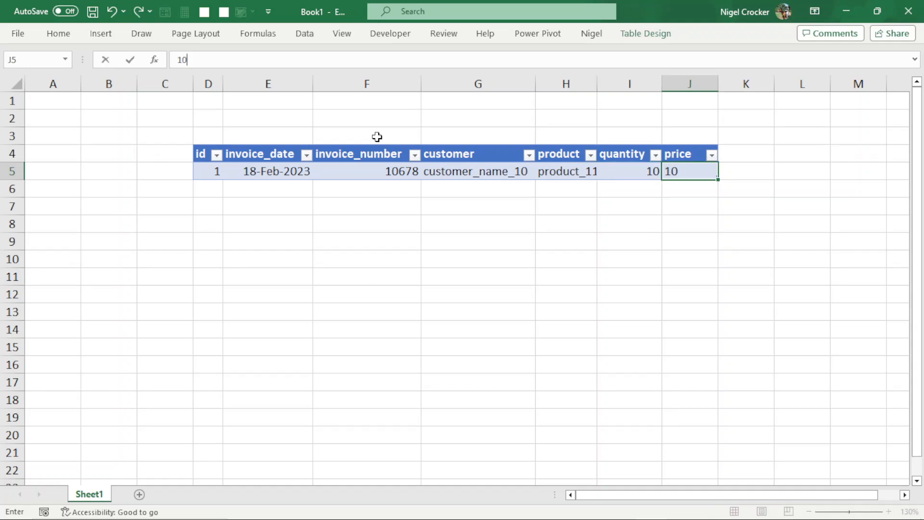
pyautogui.write('5.67')
pyautogui.click(383, 235)
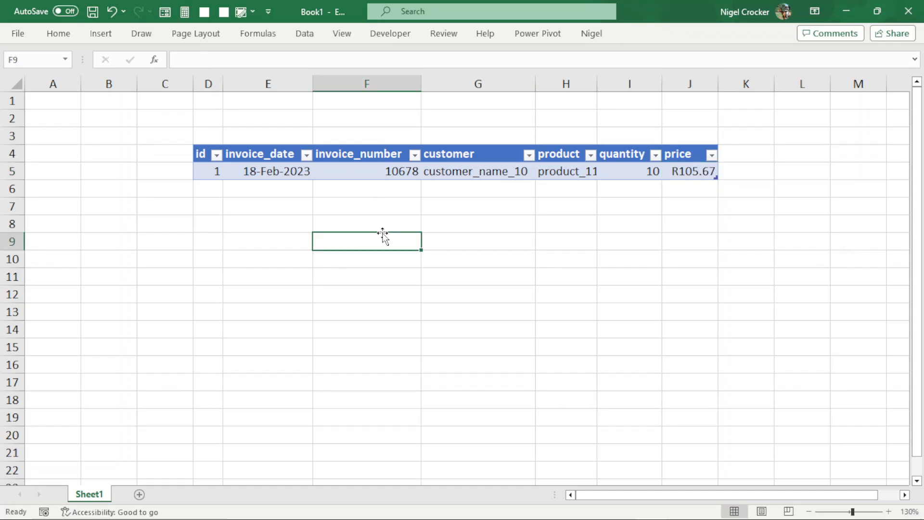
# Start a second record in row 6 with id 2, invoice date 2/19/23 and invoice number 10679
pyautogui.click(13, 80)
pyautogui.click(249, 188)
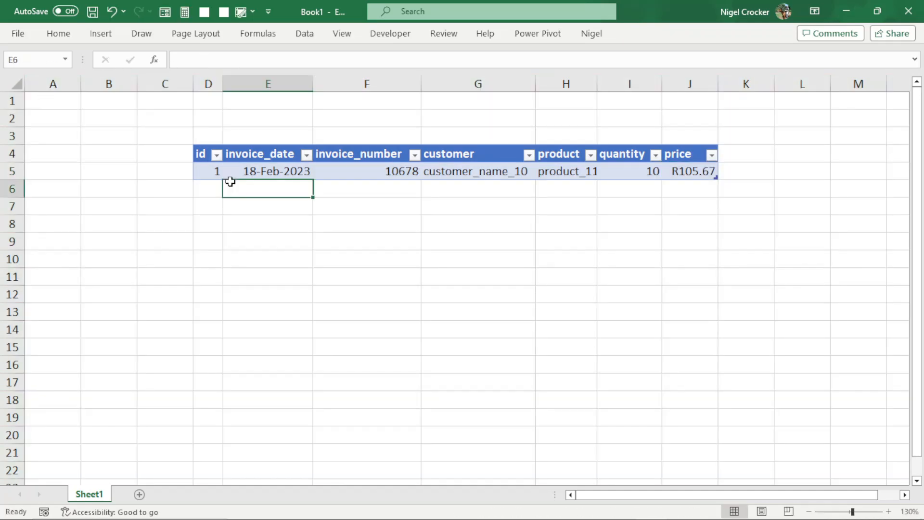
pyautogui.click(208, 191)
pyautogui.write('2')
pyautogui.press('Tab')
pyautogui.write('2/19/23')
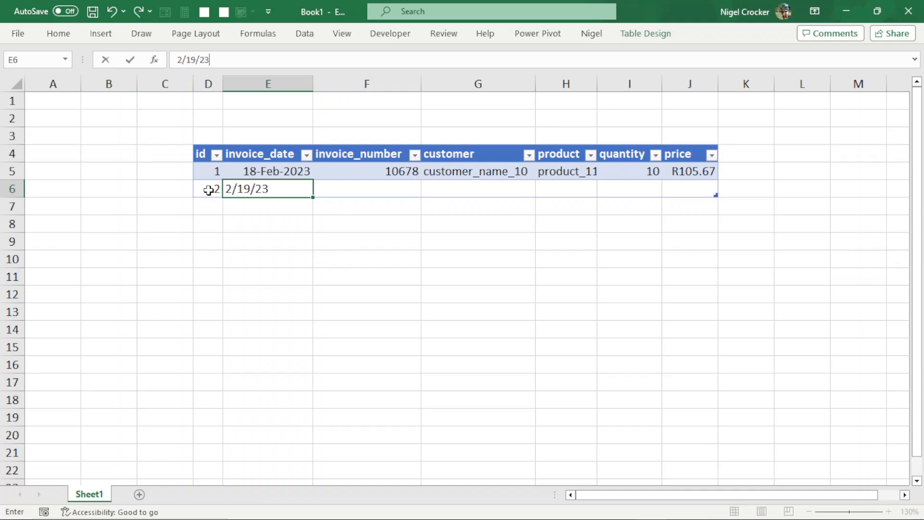
pyautogui.press('Tab')
pyautogui.write('10679')
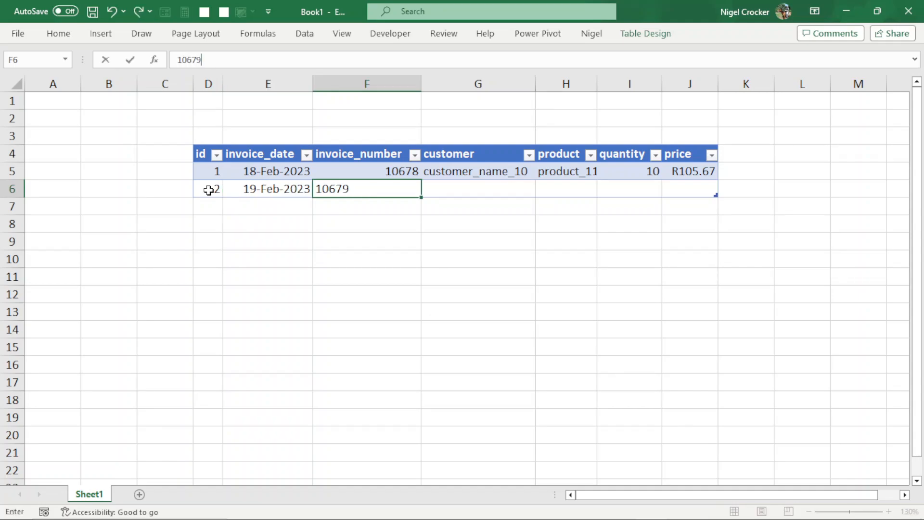
pyautogui.press('Tab')
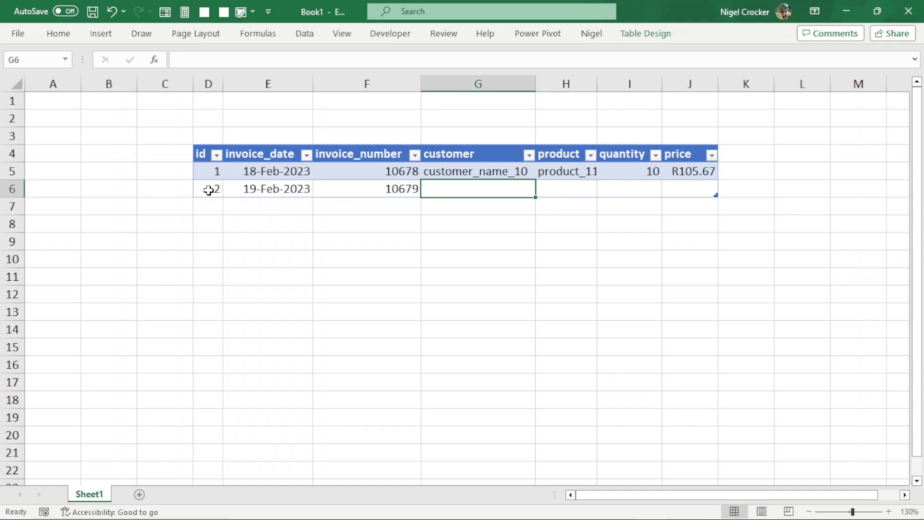
# Copy the customer from G5 into G6 and change it to customer_name_23
pyautogui.press('Up')
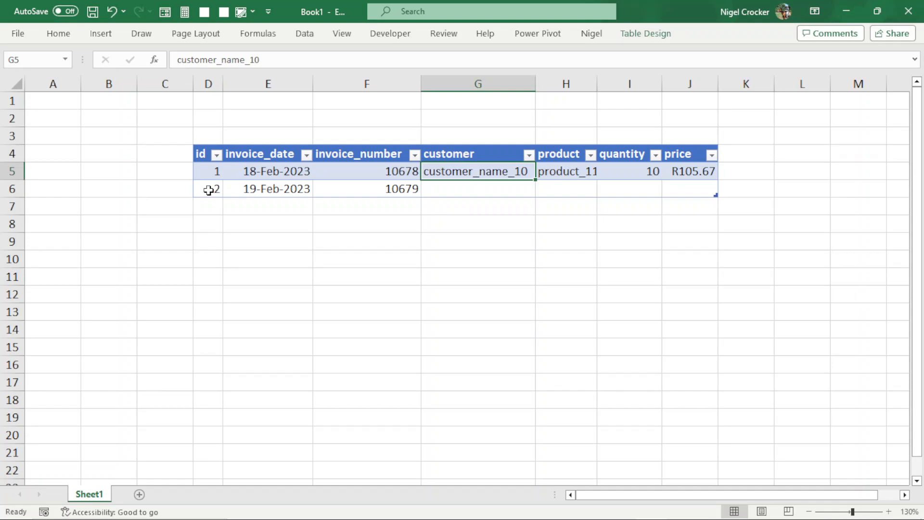
pyautogui.hotkey('ctrl', 'c')
pyautogui.press('Down')
pyautogui.press('Return')
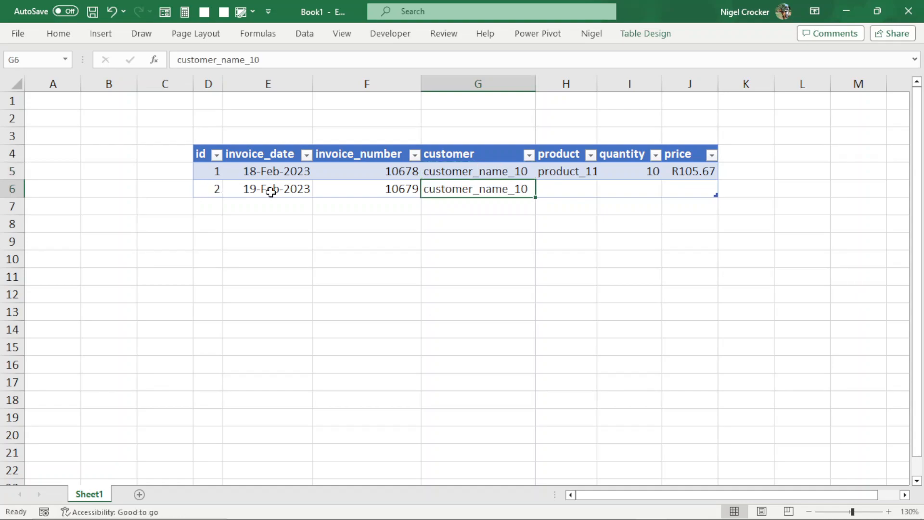
pyautogui.click(275, 57)
pyautogui.press('BackSpace')
pyautogui.press('BackSpace')
pyautogui.write('23')
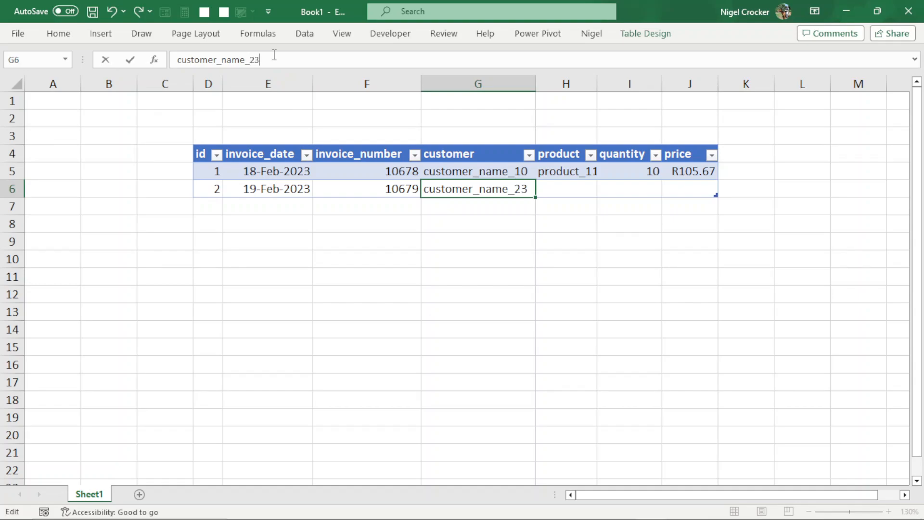
# Widen the product column and enter product_12 as the second record's product in H6
pyautogui.click(578, 191)
pyautogui.moveTo(597, 89); pyautogui.dragTo(623, 89)
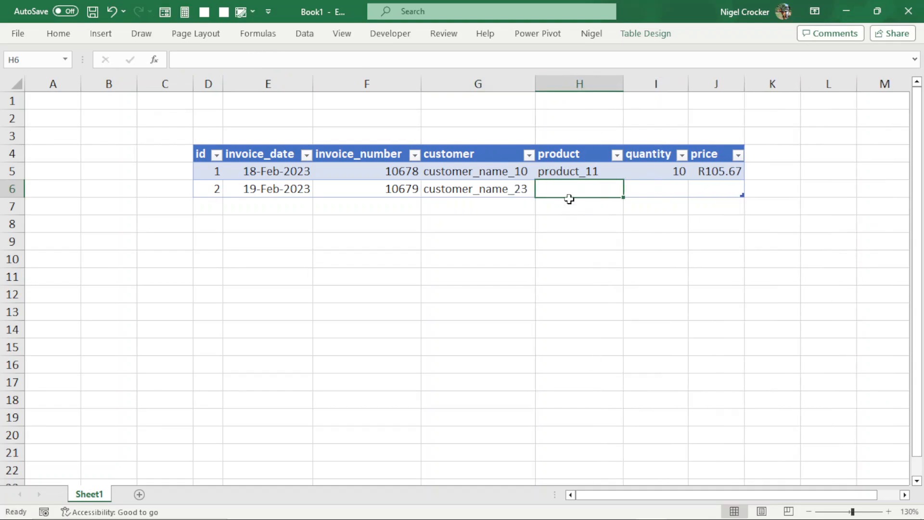
pyautogui.write('prod')
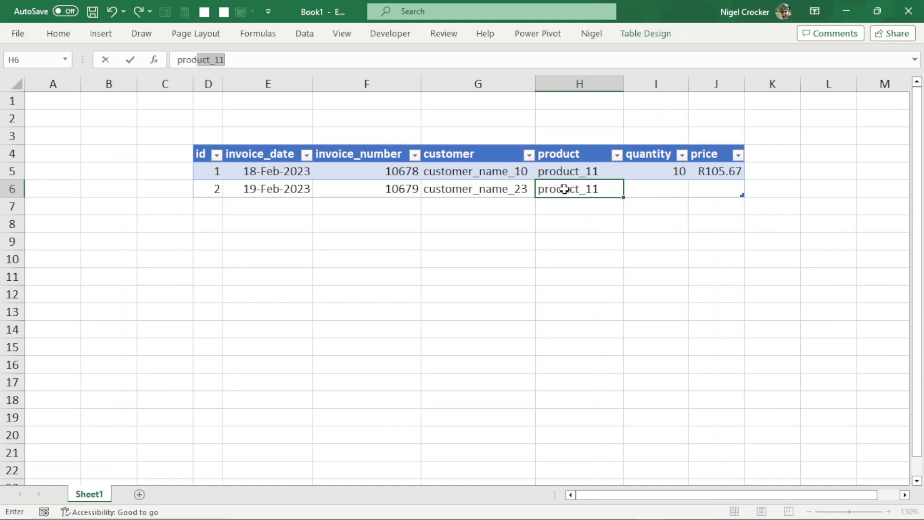
pyautogui.write('uct12')
pyautogui.press('Tab')
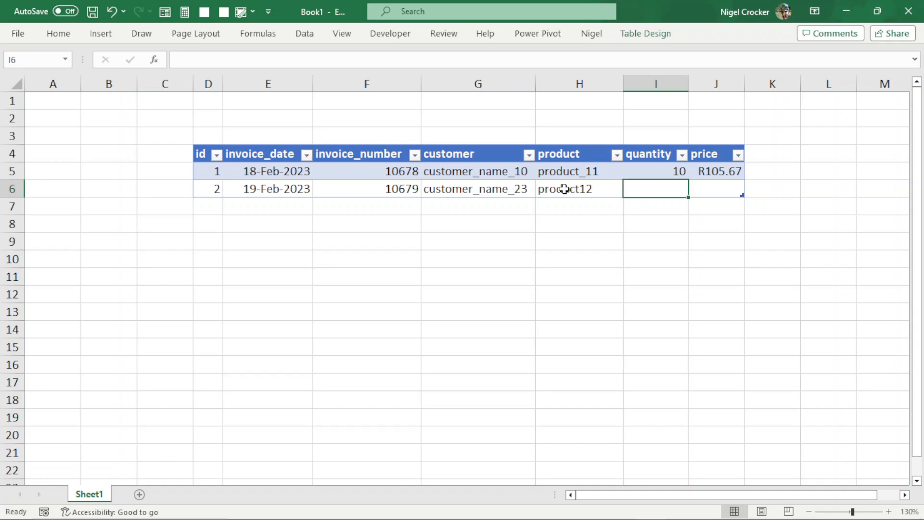
pyautogui.click(565, 189)
pyautogui.click(209, 62)
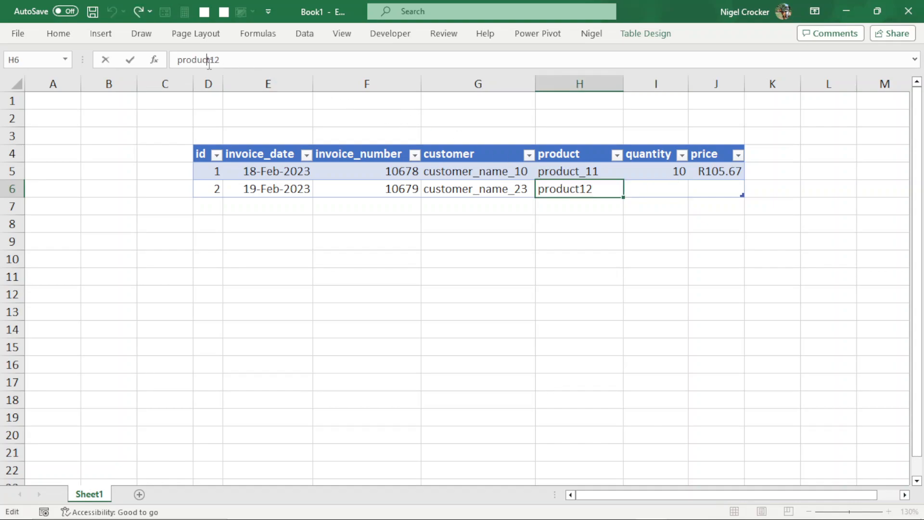
pyautogui.write('_')
# Complete the second record with quantity 20 and price 110.68
pyautogui.click(656, 187)
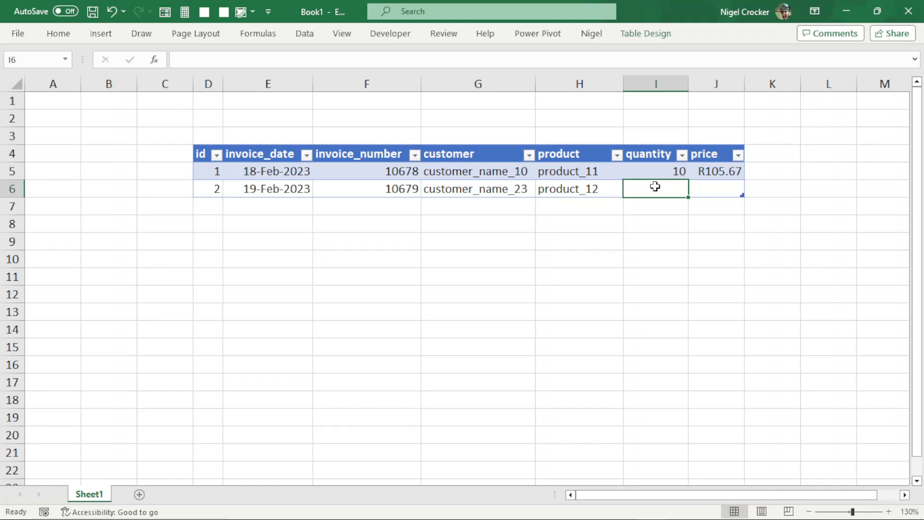
pyautogui.write('20')
pyautogui.press('Tab')
pyautogui.write('110.67')
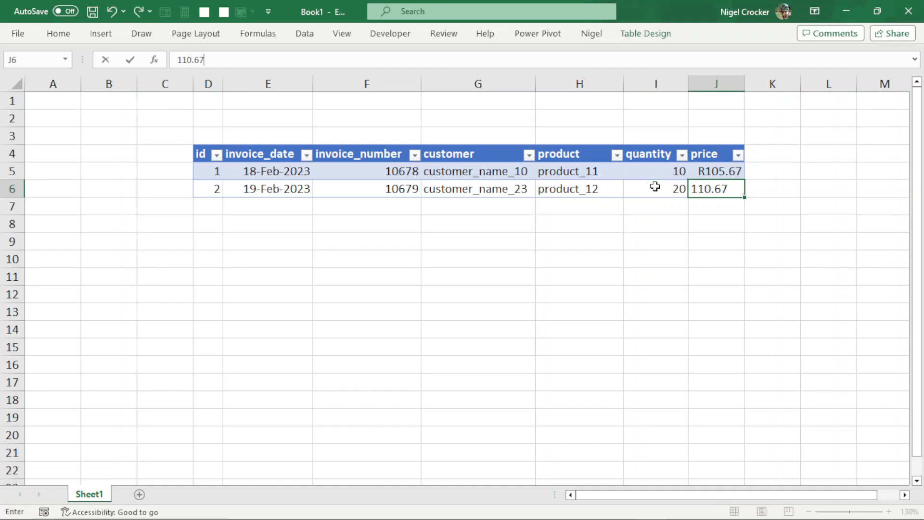
pyautogui.press('BackSpace')
pyautogui.write('8')
pyautogui.press('Return')
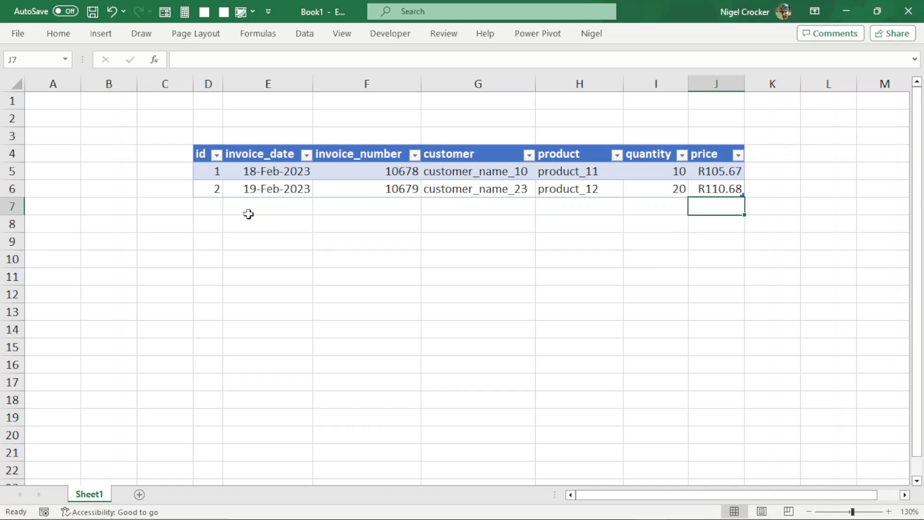
# Copy the date, invoice number and customer from E6:G6 into rows 7 to 11, and fill the id series down to 7 in D11
pyautogui.moveTo(249, 185); pyautogui.dragTo(477, 184)
pyautogui.hotkey('ctrl', 'c')
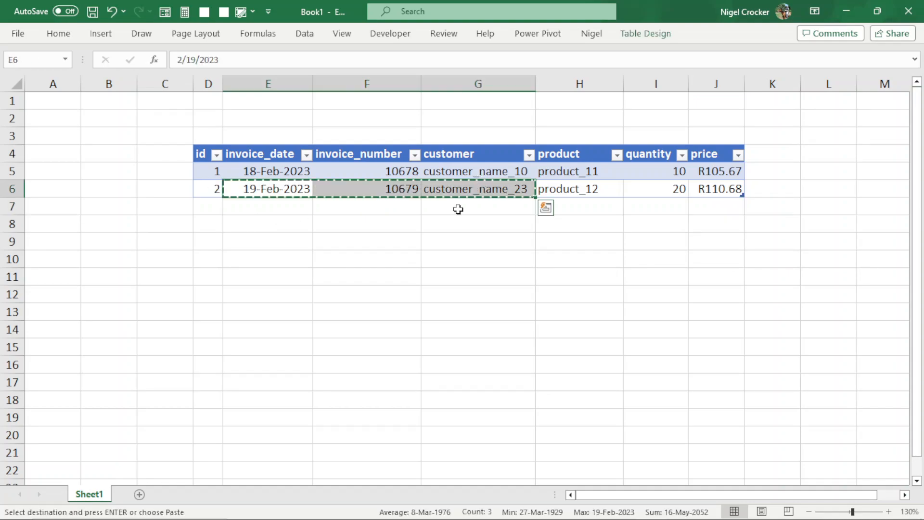
pyautogui.moveTo(269, 208); pyautogui.dragTo(276, 272)
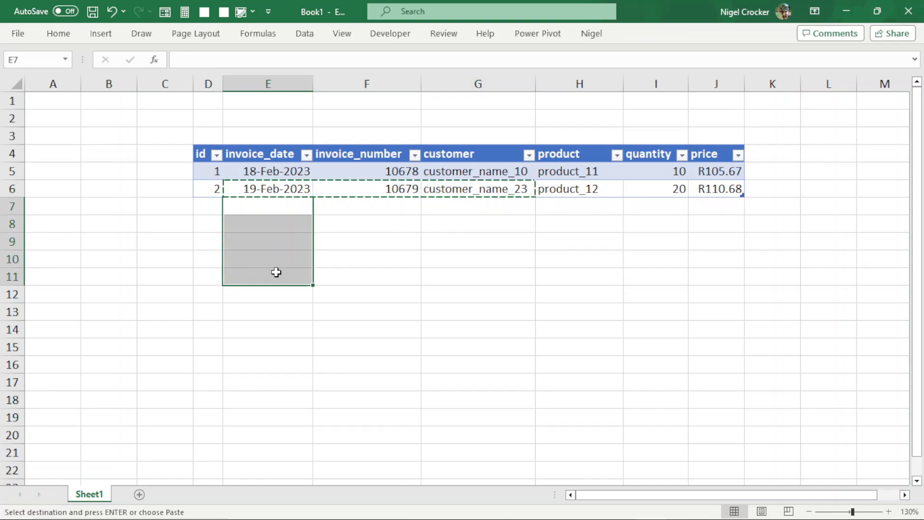
pyautogui.hotkey('ctrl', 'v')
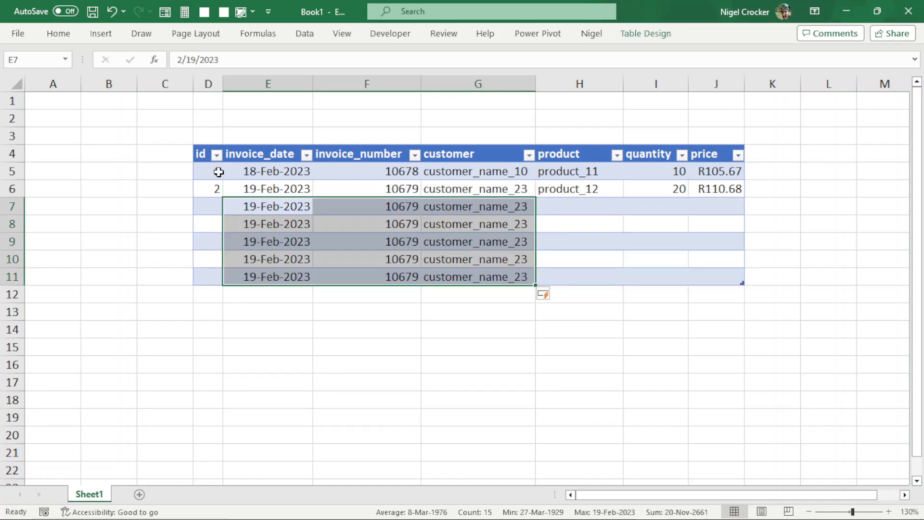
pyautogui.click(217, 171)
pyautogui.moveTo(216, 171); pyautogui.dragTo(223, 279)
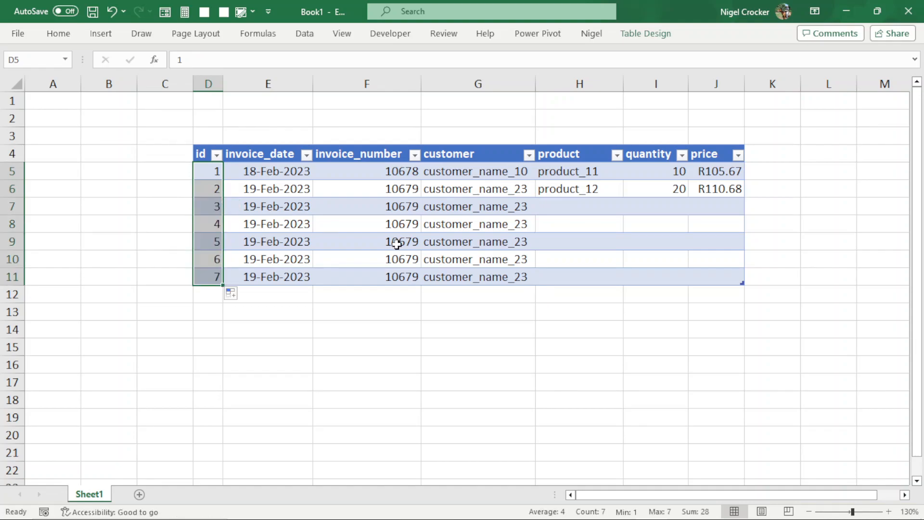
# Extend the product, quantity and price series from the first two records down to row 11
pyautogui.click(581, 176)
pyautogui.moveTo(582, 177); pyautogui.dragTo(625, 282)
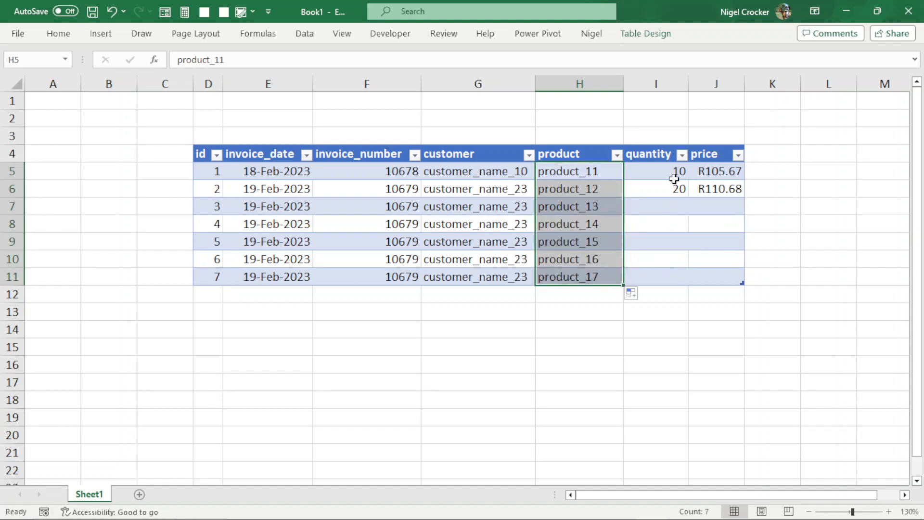
pyautogui.click(672, 165)
pyautogui.moveTo(672, 165); pyautogui.dragTo(746, 282)
pyautogui.click(667, 253)
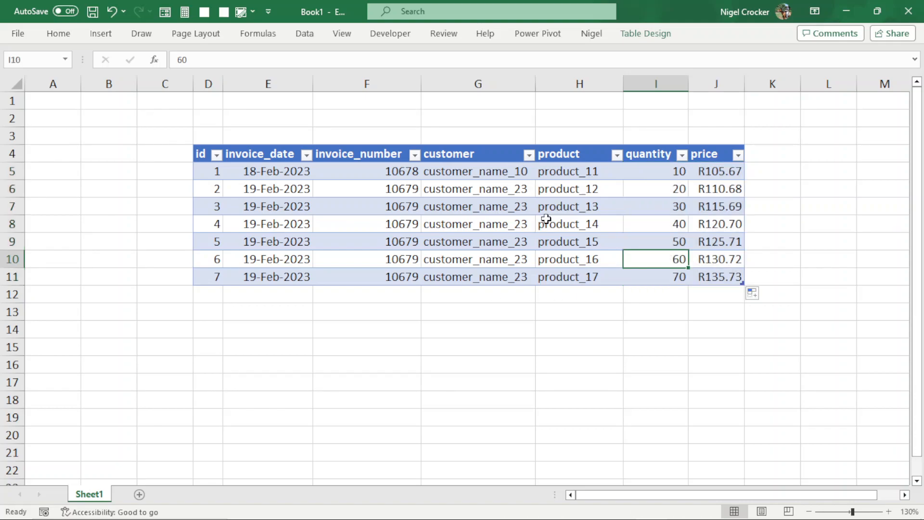
# Copy the customer values from G5:G11 and paste them as values starting at M4
pyautogui.scroll(-1, 550, 220)
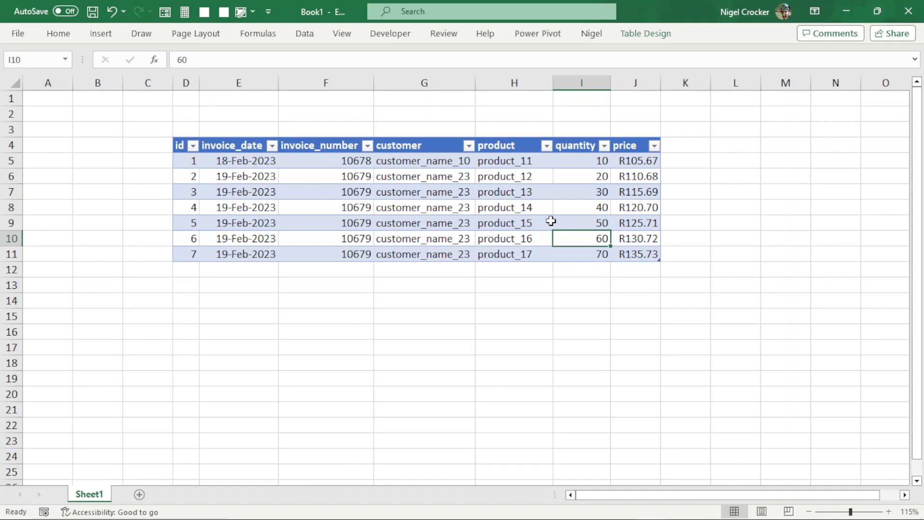
pyautogui.scroll(-1, 552, 221)
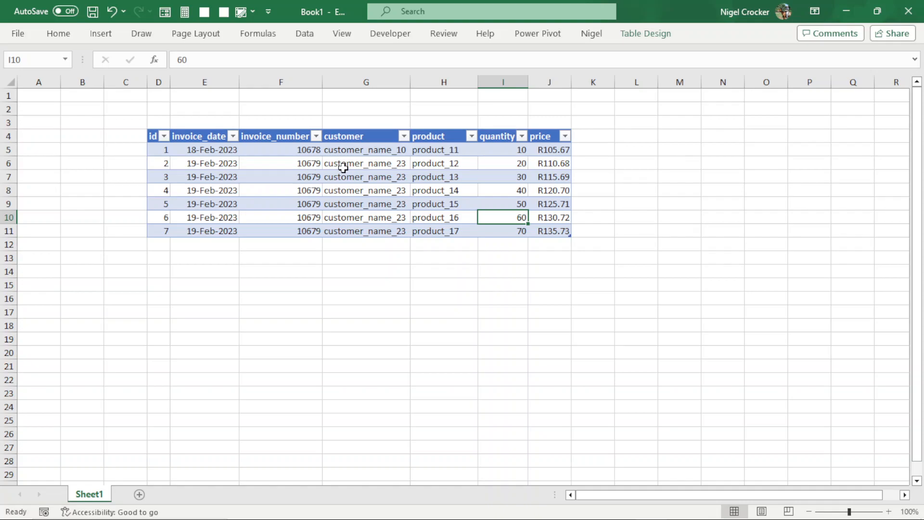
pyautogui.click(377, 164)
pyautogui.moveTo(376, 164); pyautogui.dragTo(374, 234)
pyautogui.click(354, 149)
pyautogui.moveTo(354, 149); pyautogui.dragTo(356, 227)
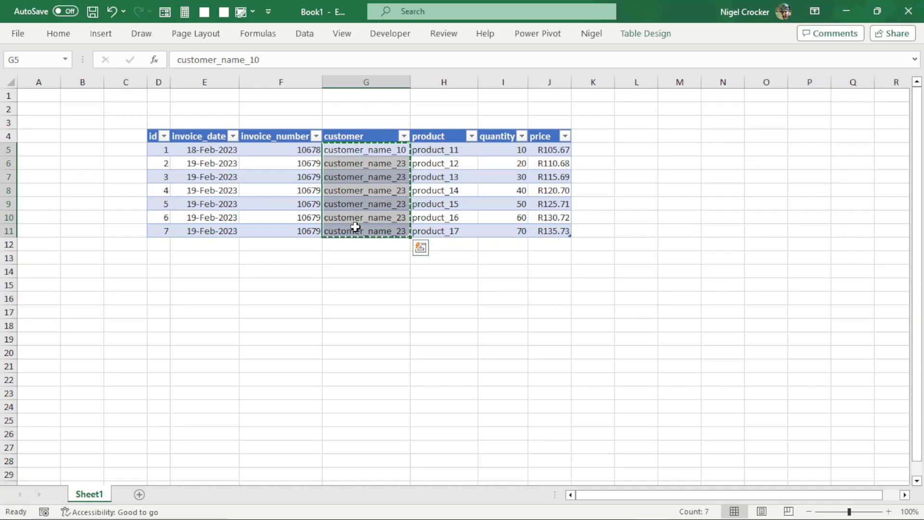
pyautogui.hotkey('ctrl', 'c')
pyautogui.click(668, 138)
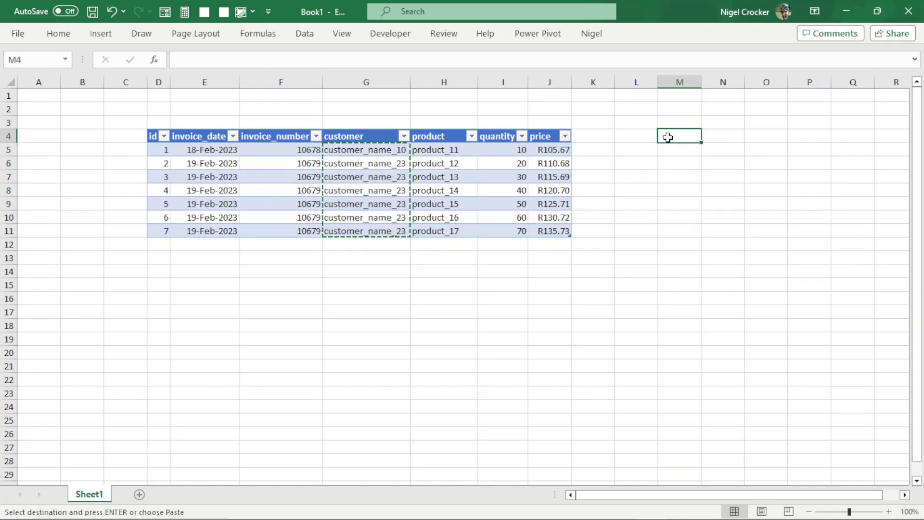
pyautogui.rightClick(668, 137)
pyautogui.click(722, 204)
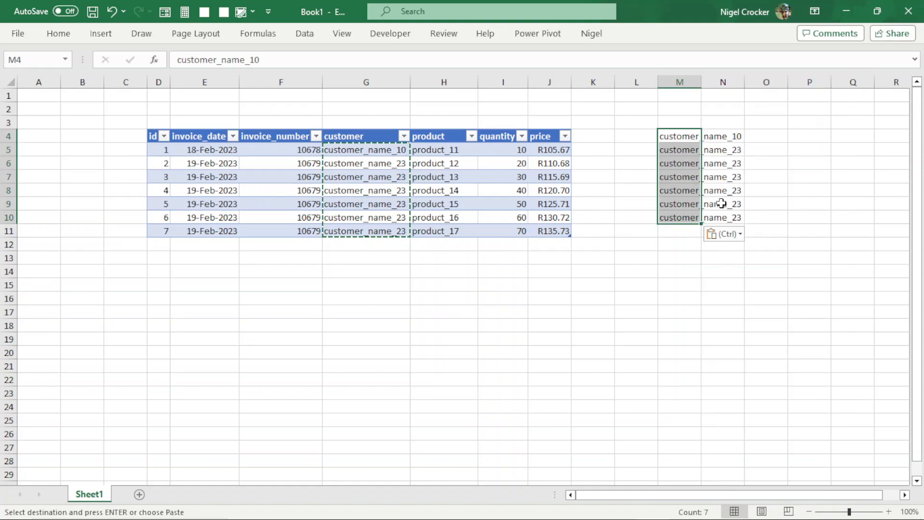
# Remove the duplicate entries from the pasted customer list in M4:M10
pyautogui.click(148, 36)
pyautogui.click(301, 35)
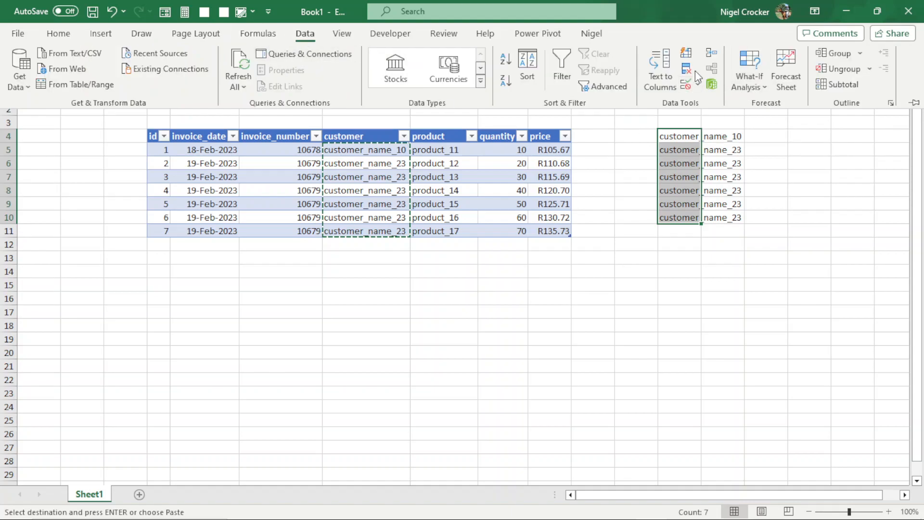
pyautogui.click(698, 85)
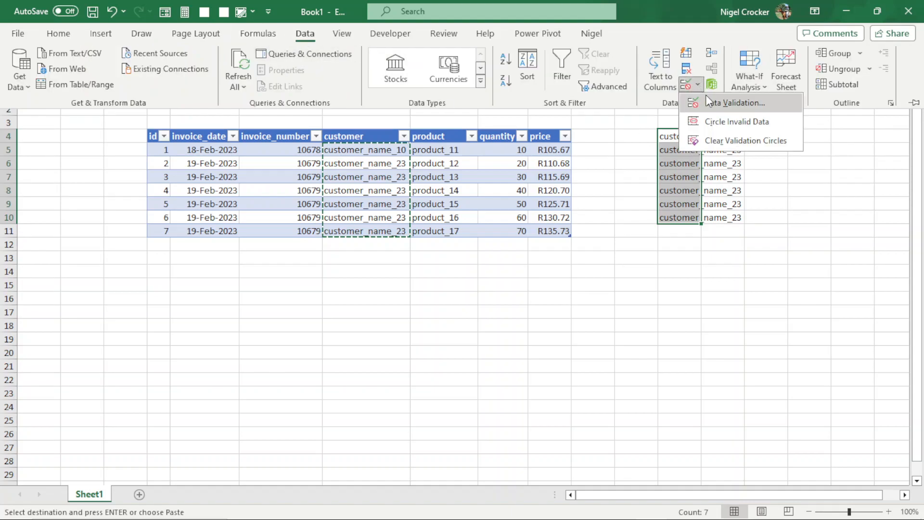
pyautogui.click(689, 67)
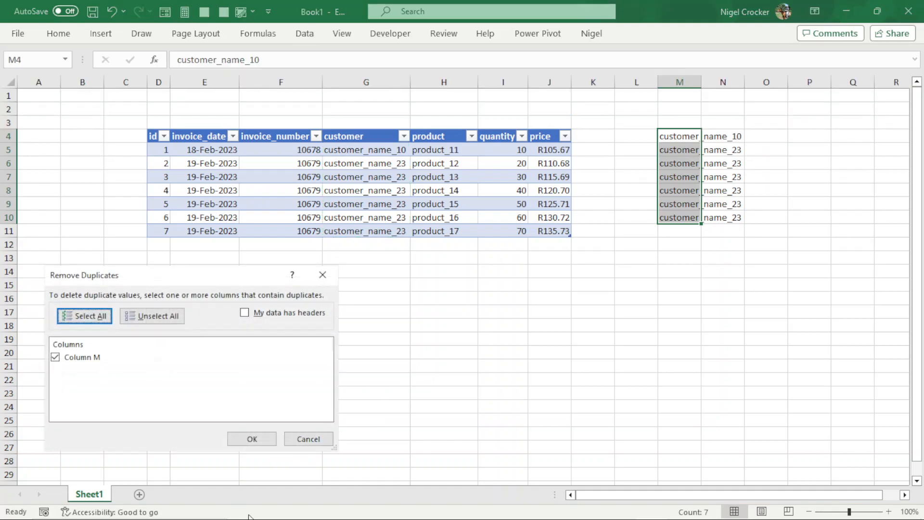
pyautogui.click(257, 439)
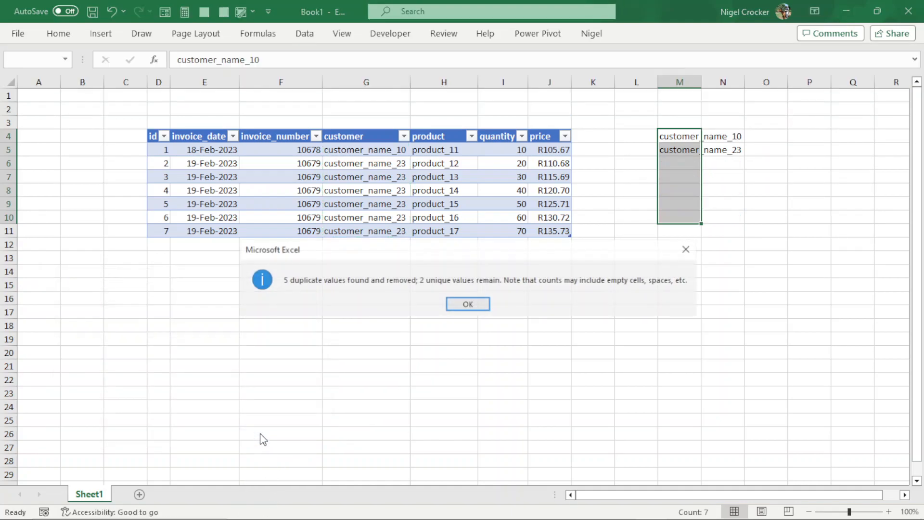
pyautogui.click(467, 304)
# Number the two unique customers 1 and 2 in L4:L5 and fit column M to its contents
pyautogui.click(619, 136)
pyautogui.write('1')
pyautogui.press('Return')
pyautogui.write('2')
pyautogui.press('Tab')
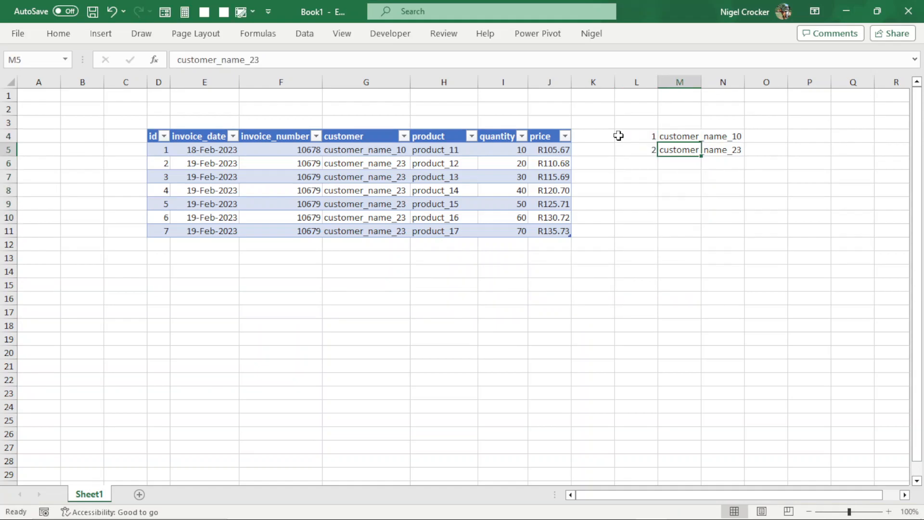
pyautogui.doubleClick(703, 82)
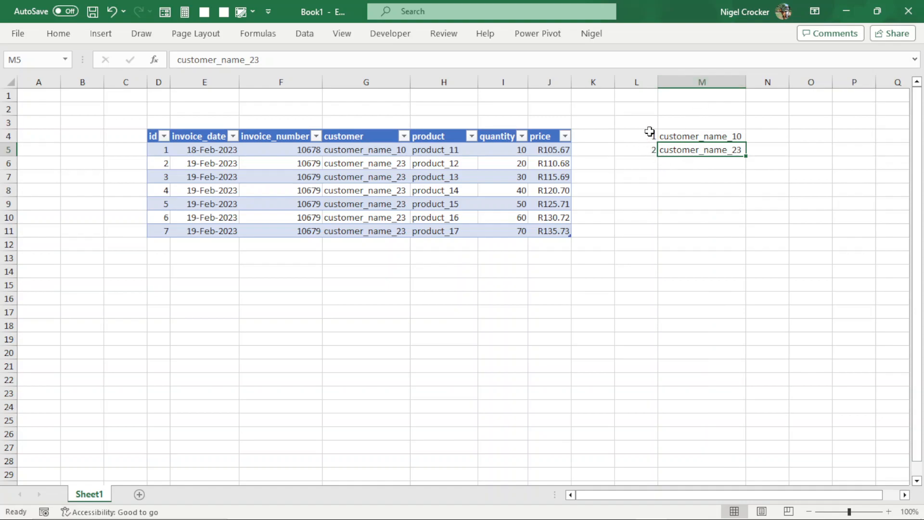
# Convert the range L4:M5 into a table, treating it as data without headers
pyautogui.click(648, 132)
pyautogui.hotkey('ctrl', 't')
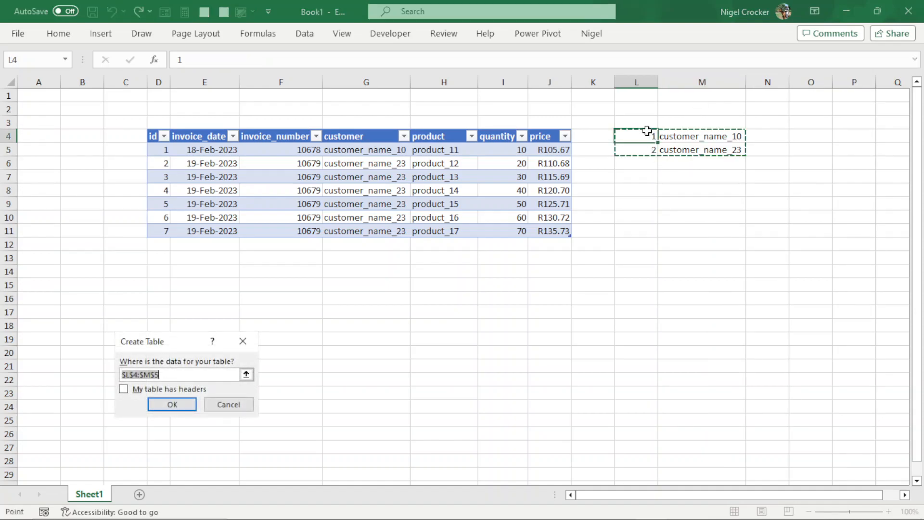
pyautogui.click(172, 405)
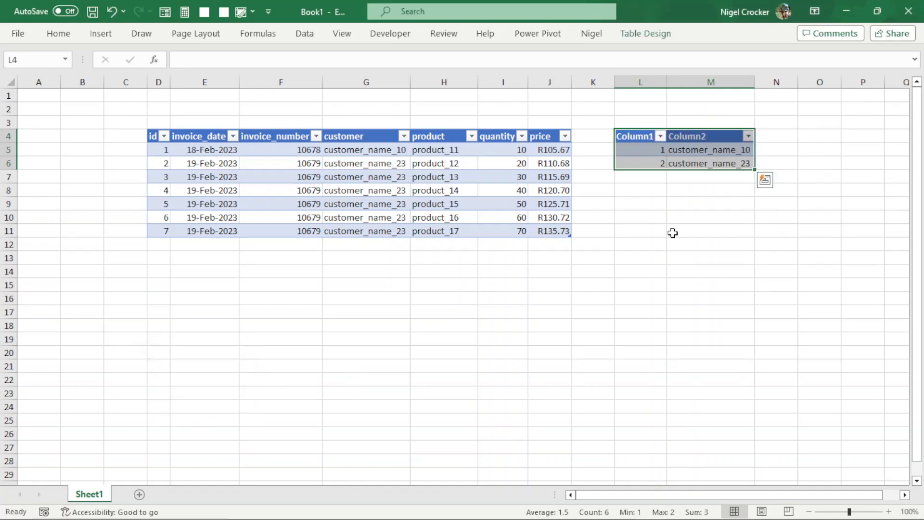
# Name the new table's headers customer_id and customer, and widen column L to fit its header
pyautogui.write('id')
pyautogui.press('Tab')
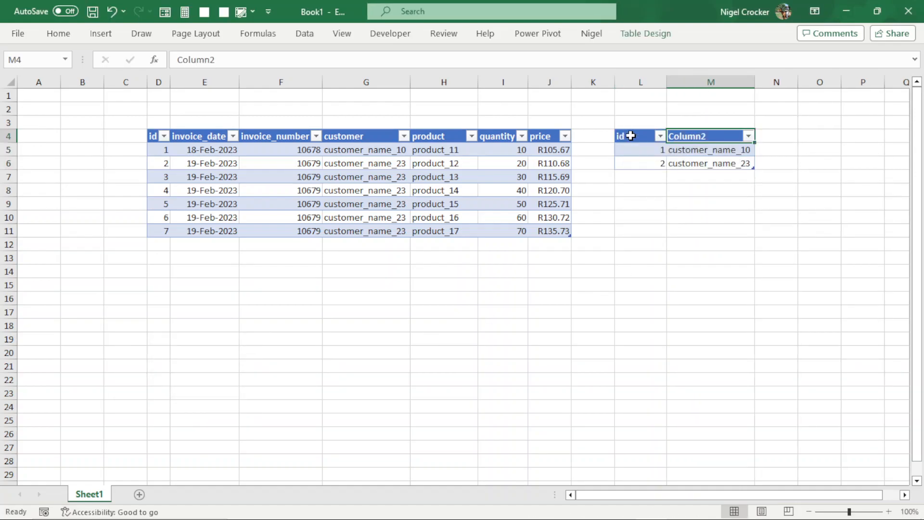
pyautogui.write('cu')
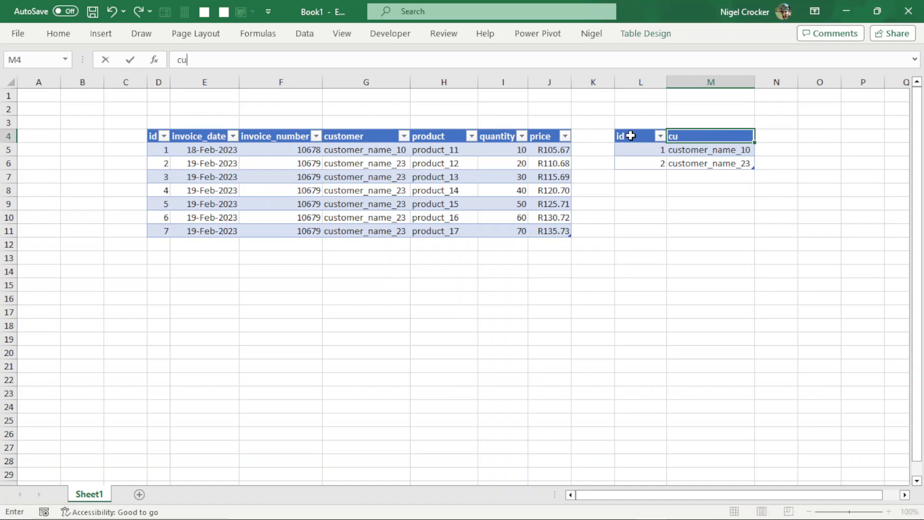
pyautogui.click(631, 136)
pyautogui.write('cu')
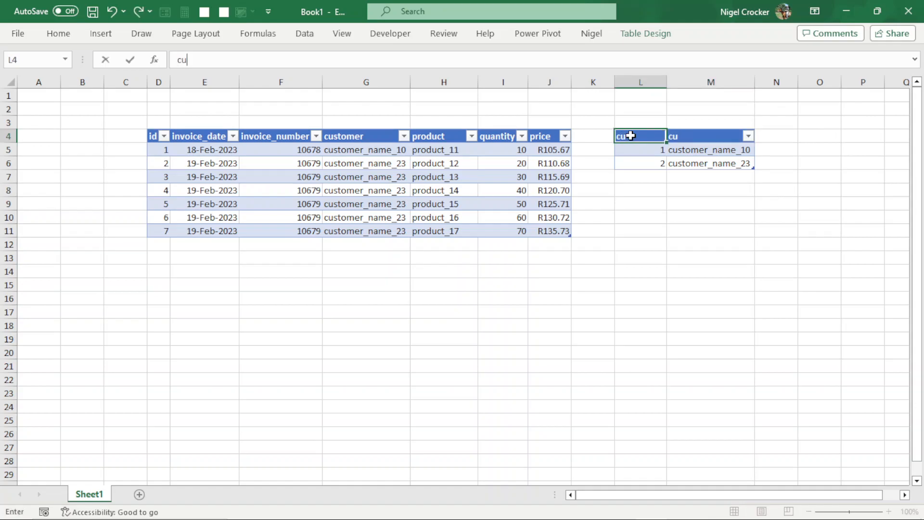
pyautogui.write('stomer_id')
pyautogui.press('Tab')
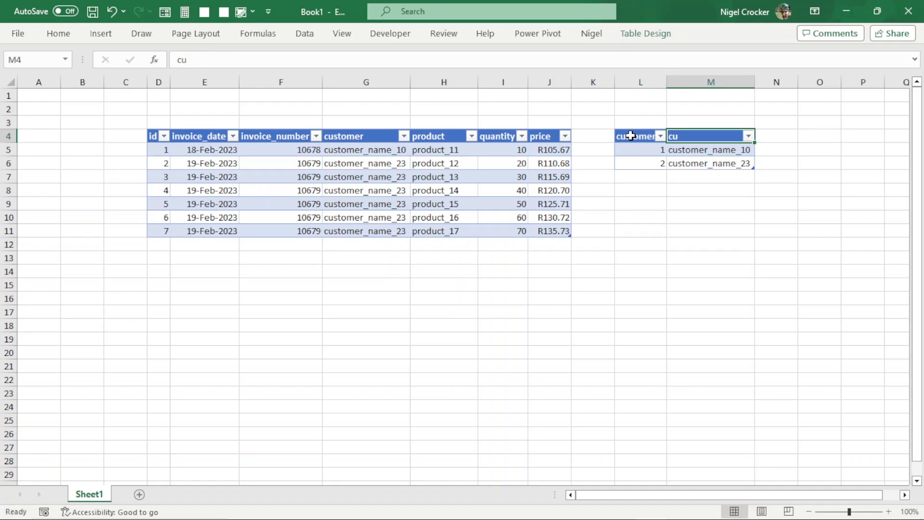
pyautogui.write('custom')
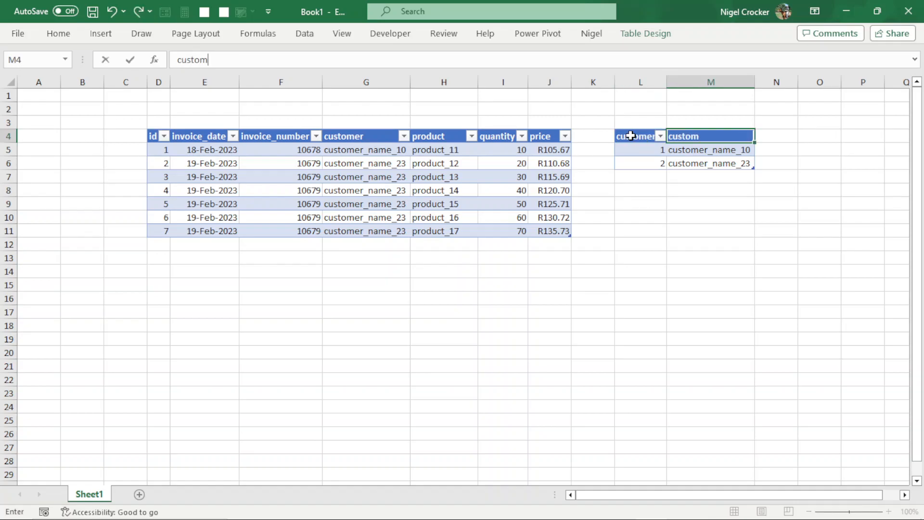
pyautogui.write('er')
pyautogui.press('Return')
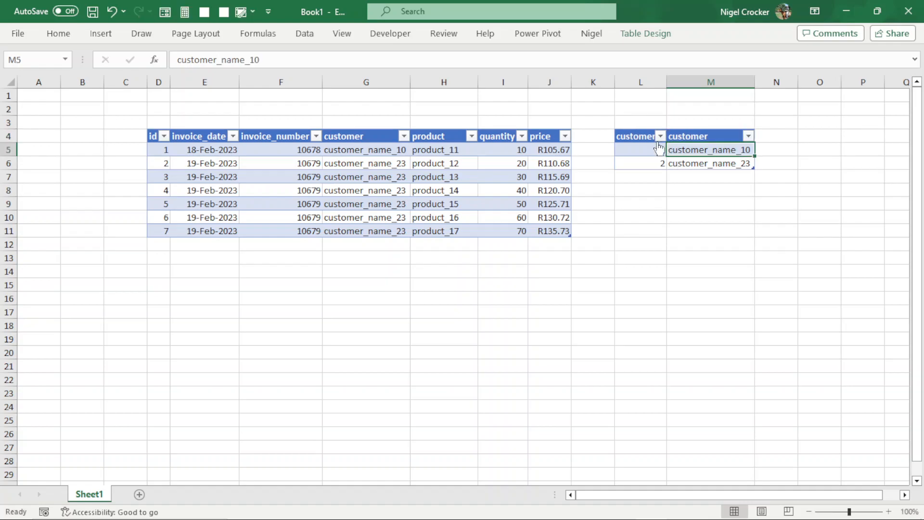
pyautogui.moveTo(668, 83); pyautogui.dragTo(686, 83)
# Format the customer_id values in L5:L6 as Number with zero decimal places
pyautogui.moveTo(657, 153); pyautogui.dragTo(657, 166)
pyautogui.hotkey('ctrl', '1')
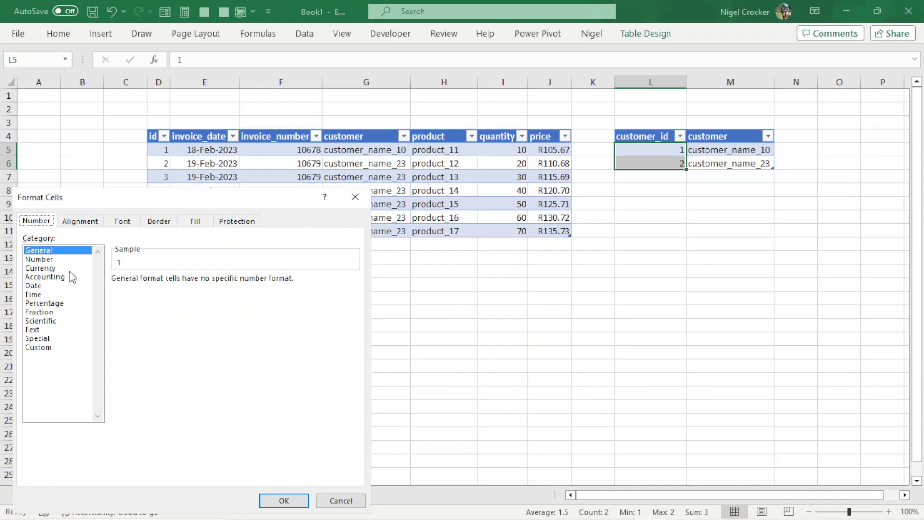
pyautogui.click(46, 260)
pyautogui.click(203, 284)
pyautogui.click(203, 283)
pyautogui.click(284, 500)
# Format the customer names in M5:M6 as Text
pyautogui.moveTo(715, 150); pyautogui.dragTo(707, 157)
pyautogui.hotkey('ctrl', '1')
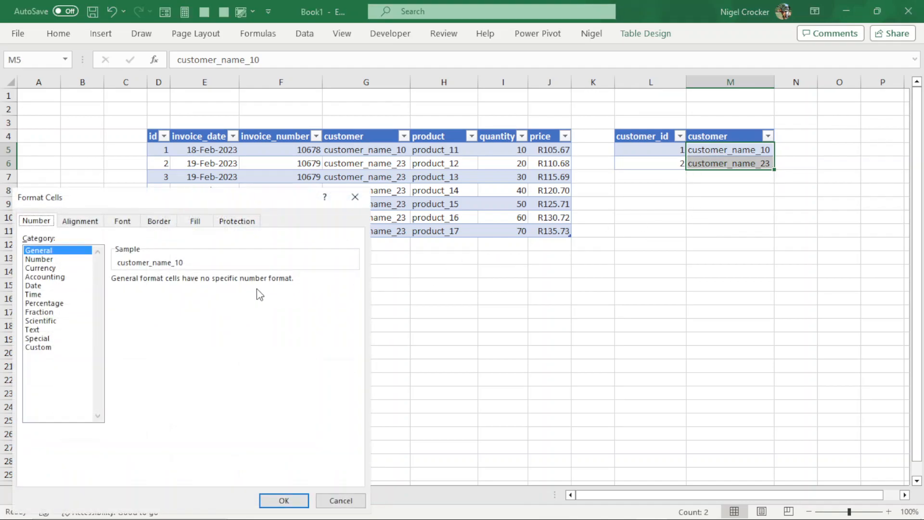
pyautogui.click(37, 330)
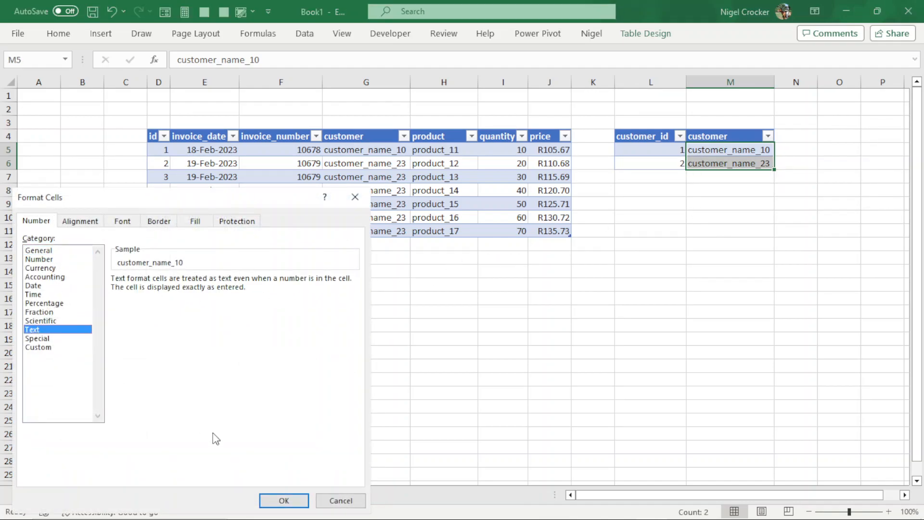
pyautogui.click(291, 501)
# Rename the customer lookup table to customer
pyautogui.click(647, 151)
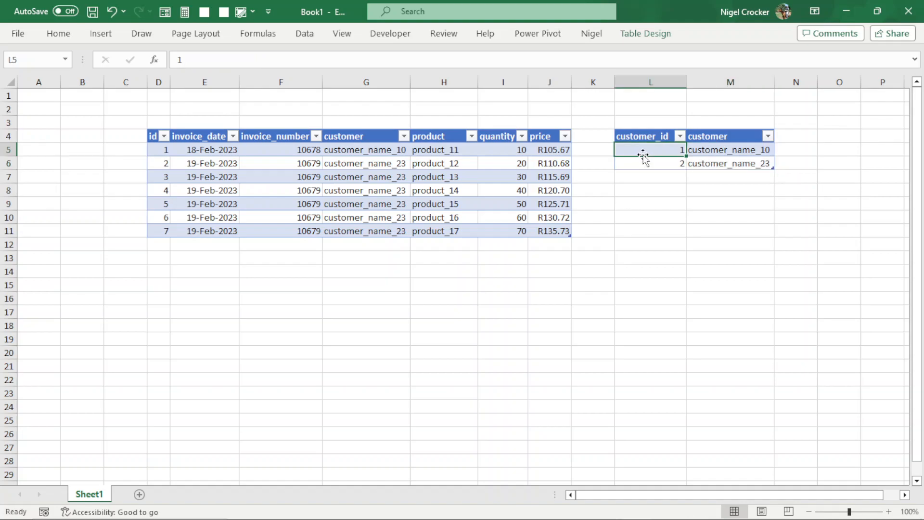
pyautogui.click(645, 34)
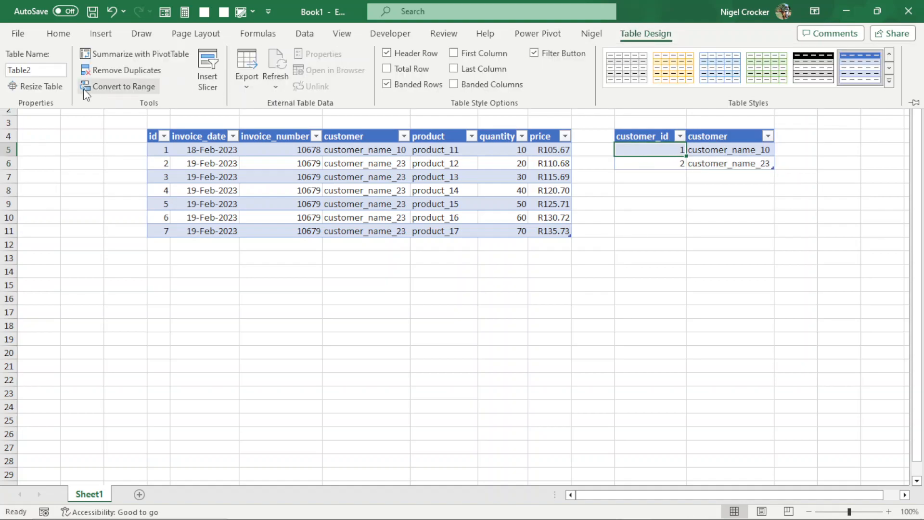
pyautogui.click(36, 70)
pyautogui.write('customer')
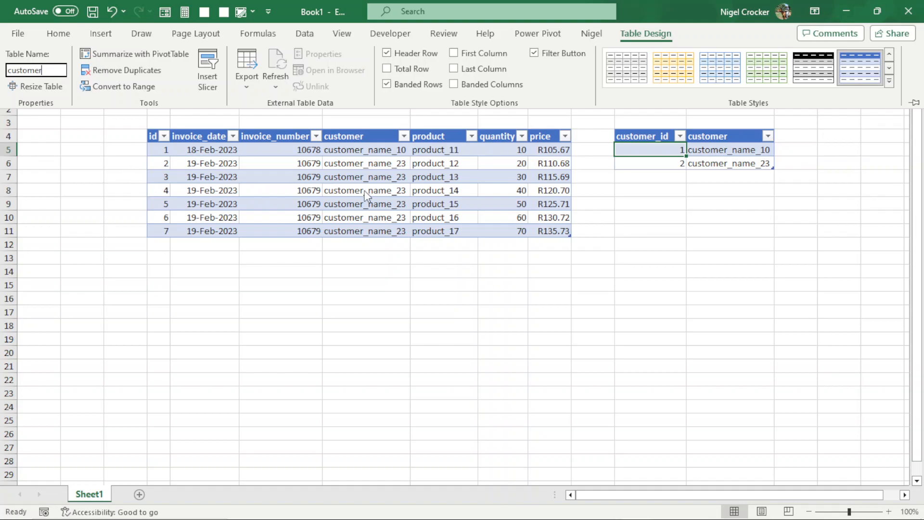
pyautogui.press('Return')
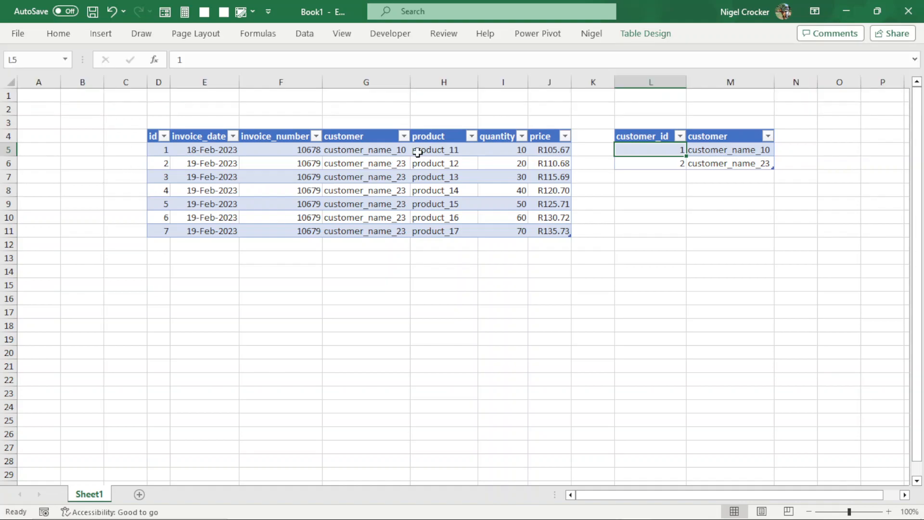
# Replace the invoice table's customer names with ids, entering 1 in G5 and 2 in G6
pyautogui.click(344, 151)
pyautogui.write('1')
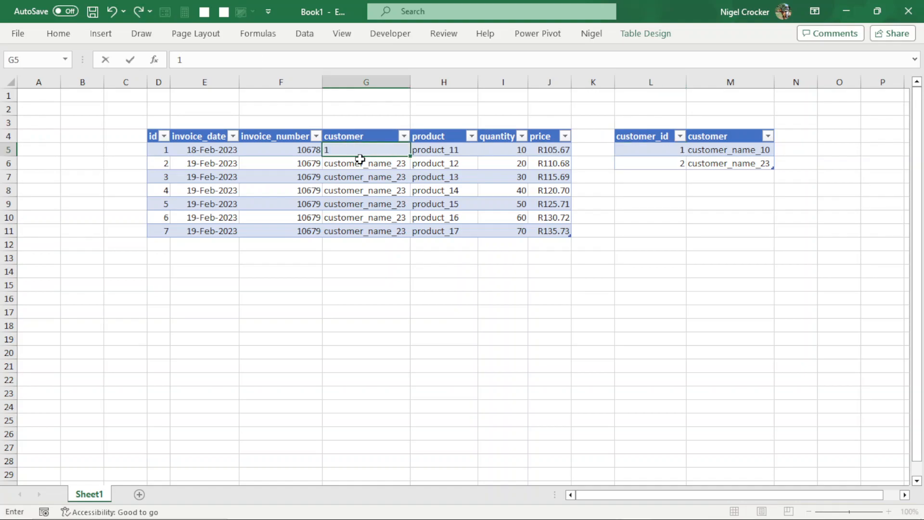
pyautogui.click(360, 179)
pyautogui.moveTo(390, 163); pyautogui.dragTo(384, 231)
pyautogui.write('2')
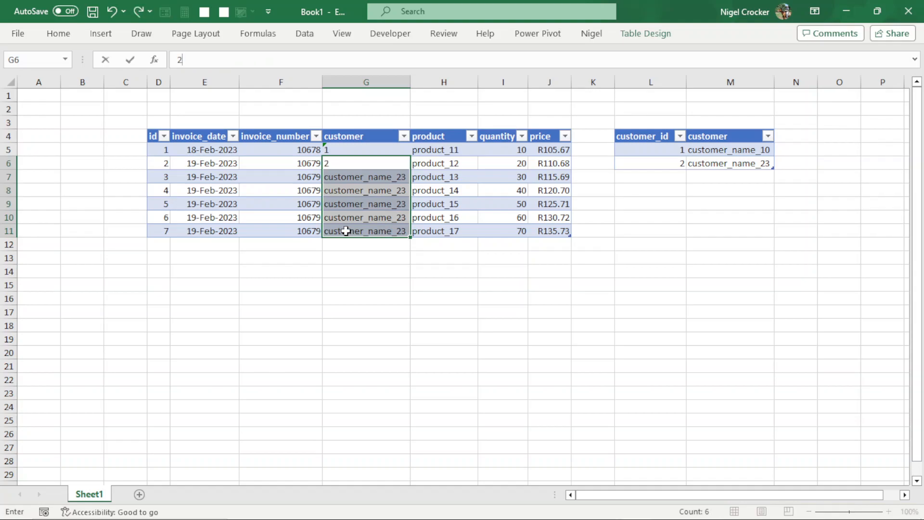
pyautogui.click(354, 219)
# Copy the customer id from G6 into G7:G11
pyautogui.click(346, 163)
pyautogui.hotkey('ctrl', 'c')
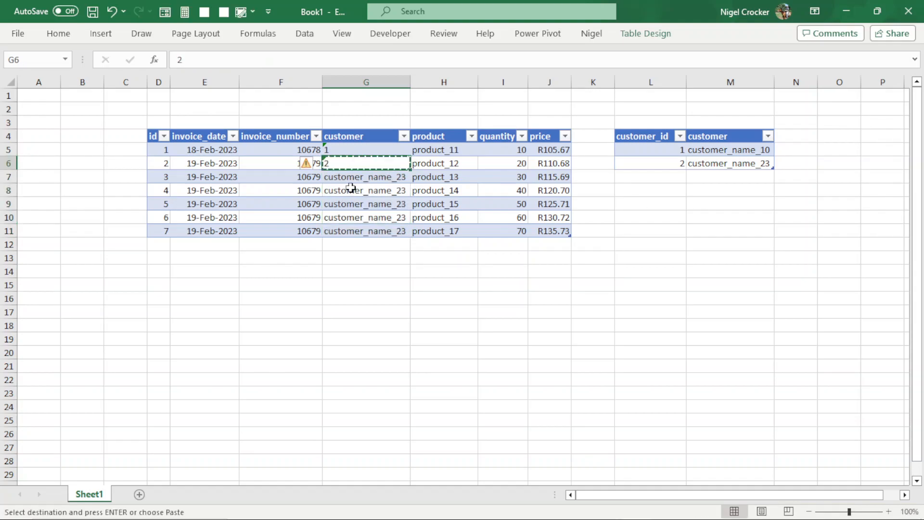
pyautogui.moveTo(355, 179); pyautogui.dragTo(362, 224)
pyautogui.press('Return')
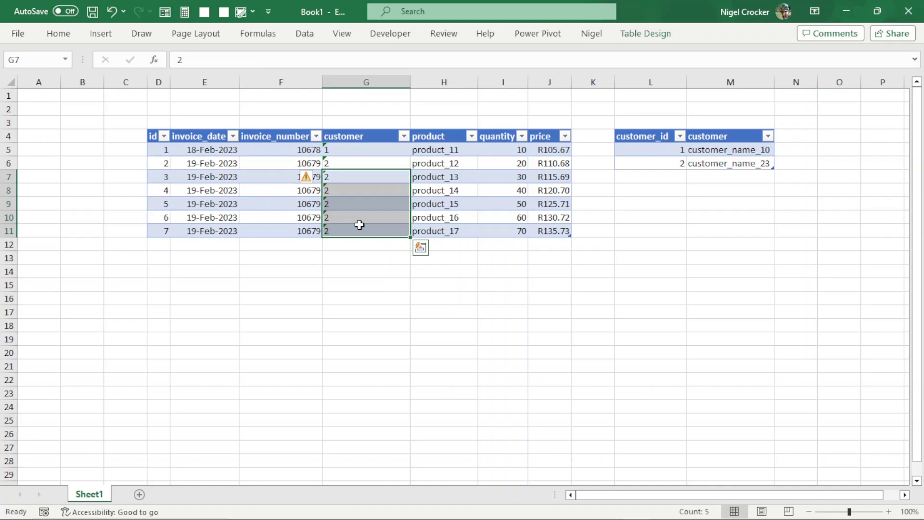
# Copy the customer_id header from L4 onto the invoice table's customer header in G4 as values, and select the ids in G5:G11
pyautogui.click(657, 138)
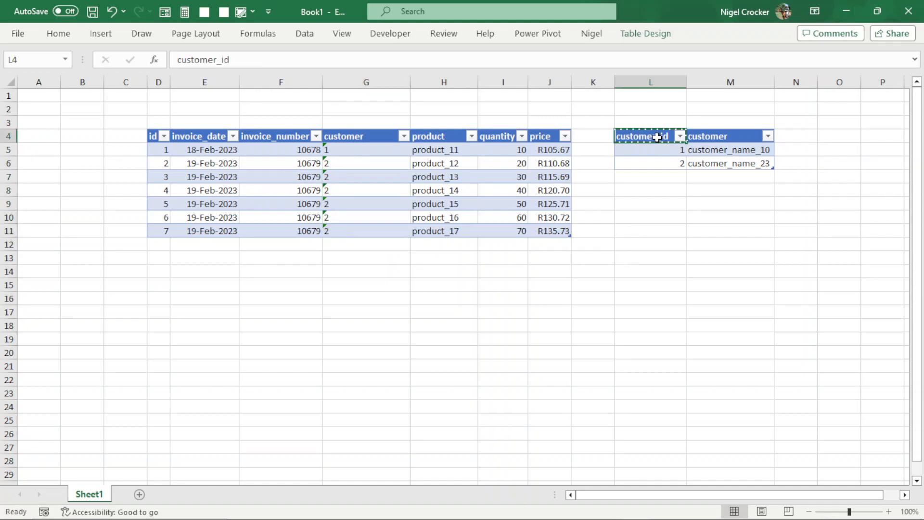
pyautogui.hotkey('ctrl', 'c')
pyautogui.click(356, 137)
pyautogui.rightClick(355, 137)
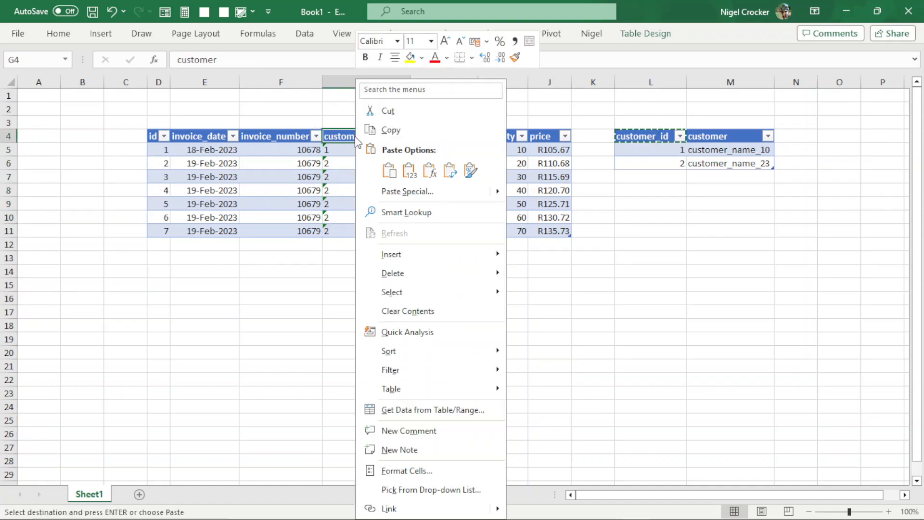
pyautogui.click(403, 176)
pyautogui.click(373, 173)
pyautogui.moveTo(357, 148); pyautogui.dragTo(360, 228)
pyautogui.press('Escape')
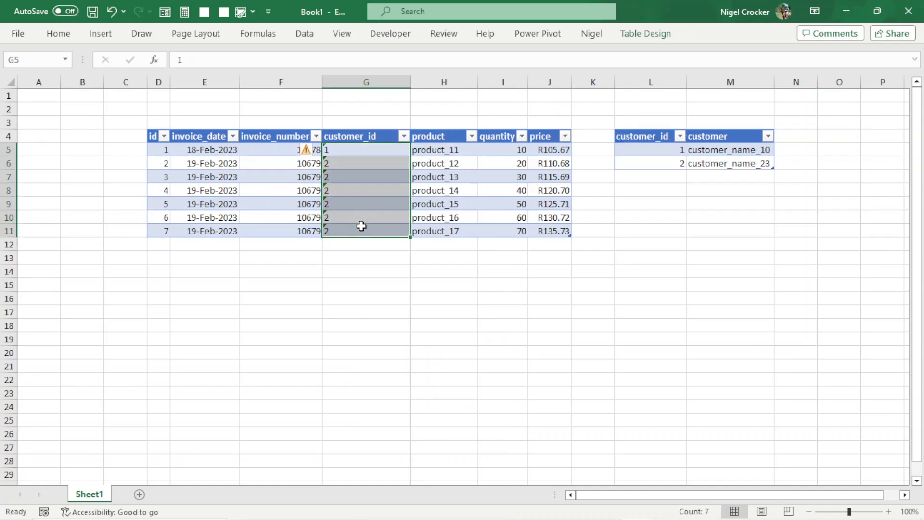
# Format the customer ids in G5:G11 as Number with 0 decimal places
pyautogui.hotkey('ctrl', '1')
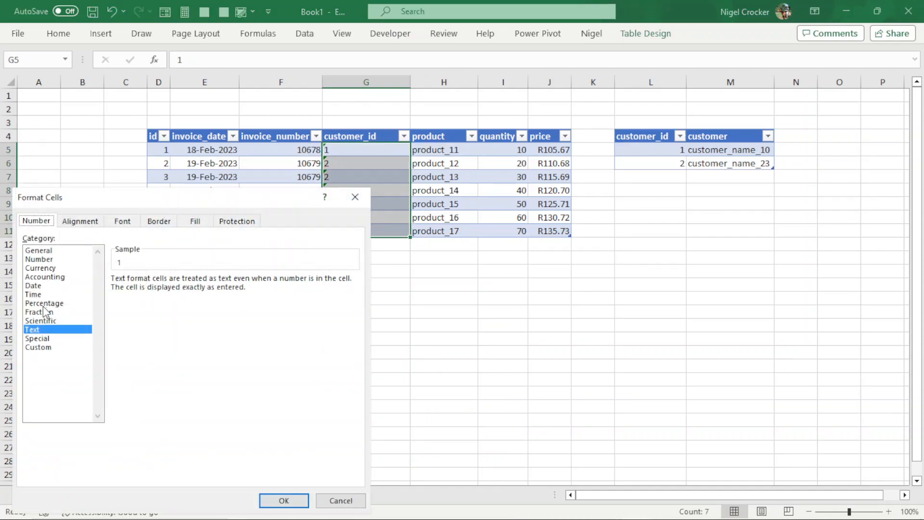
pyautogui.click(38, 260)
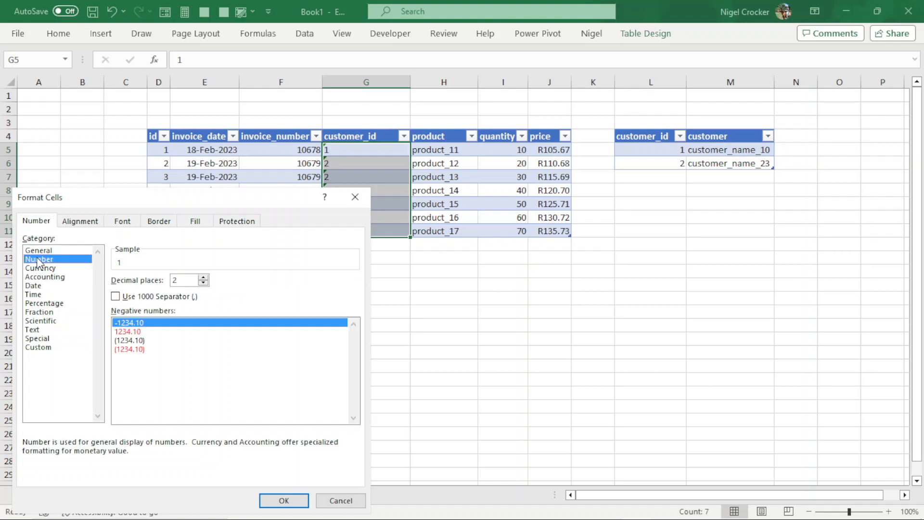
pyautogui.click(203, 283)
pyautogui.click(204, 283)
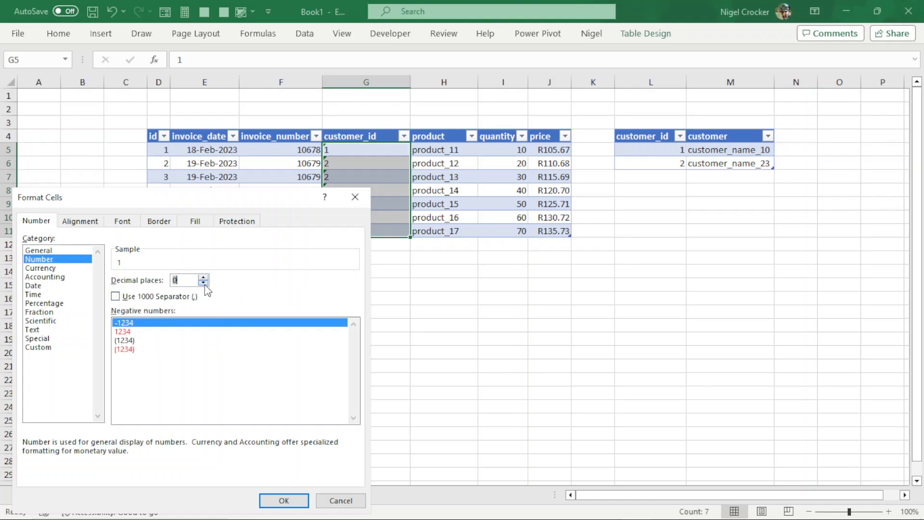
pyautogui.click(284, 501)
# Convert the text-stored customer ids in G5:G11 to numbers and narrow column G to fit its customer_id header
pyautogui.moveTo(342, 150); pyautogui.dragTo(339, 233)
pyautogui.click(308, 151)
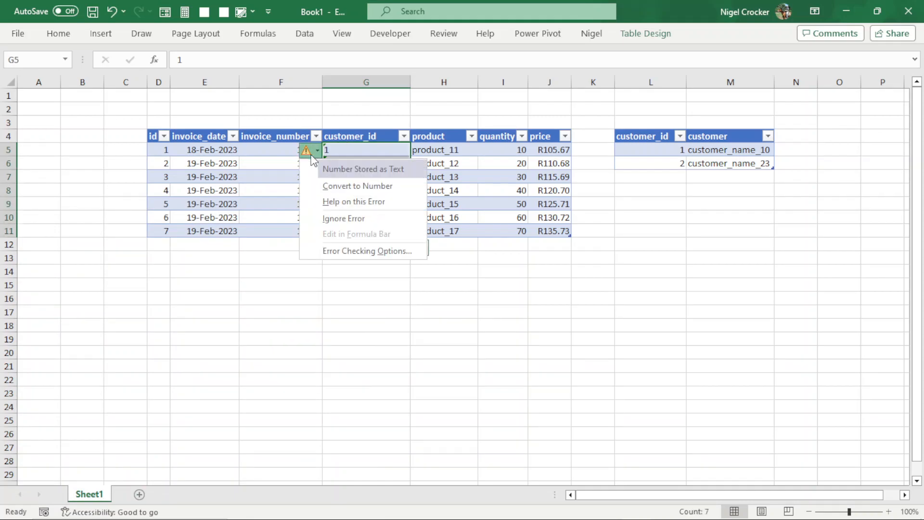
pyautogui.click(339, 186)
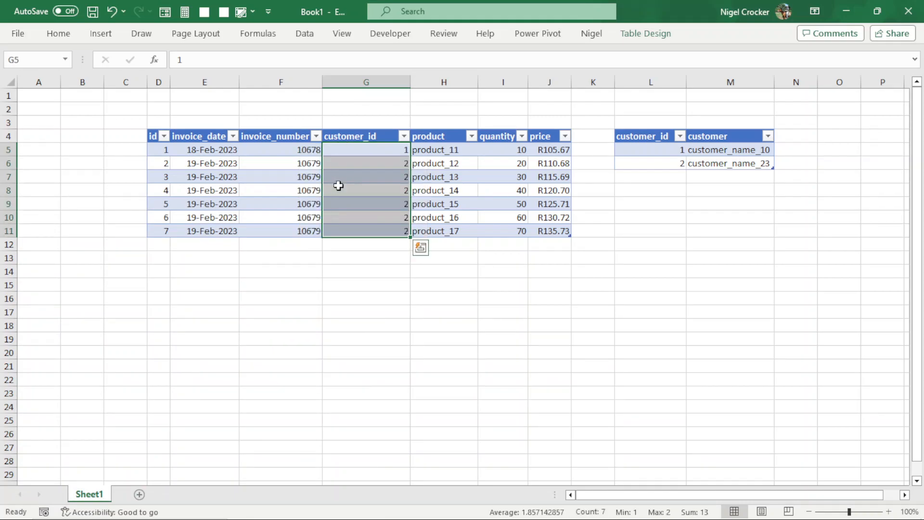
pyautogui.click(339, 181)
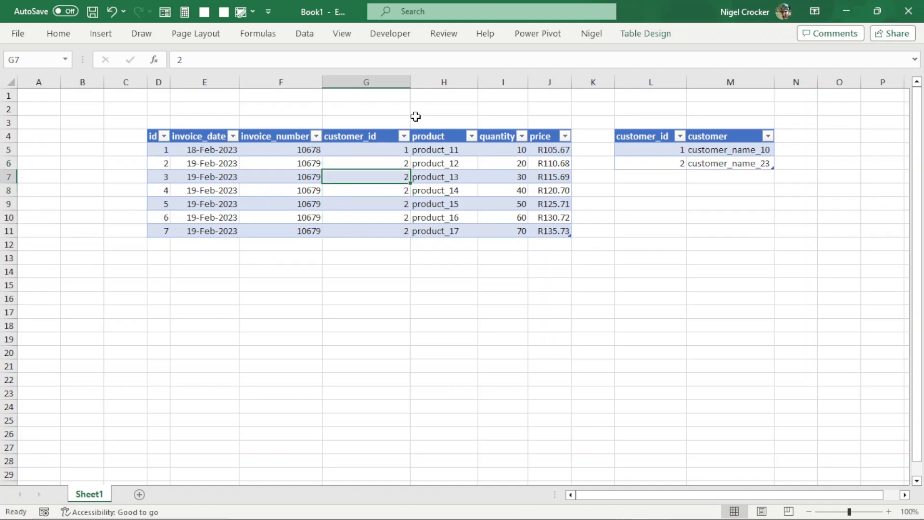
pyautogui.moveTo(410, 82); pyautogui.dragTo(390, 82)
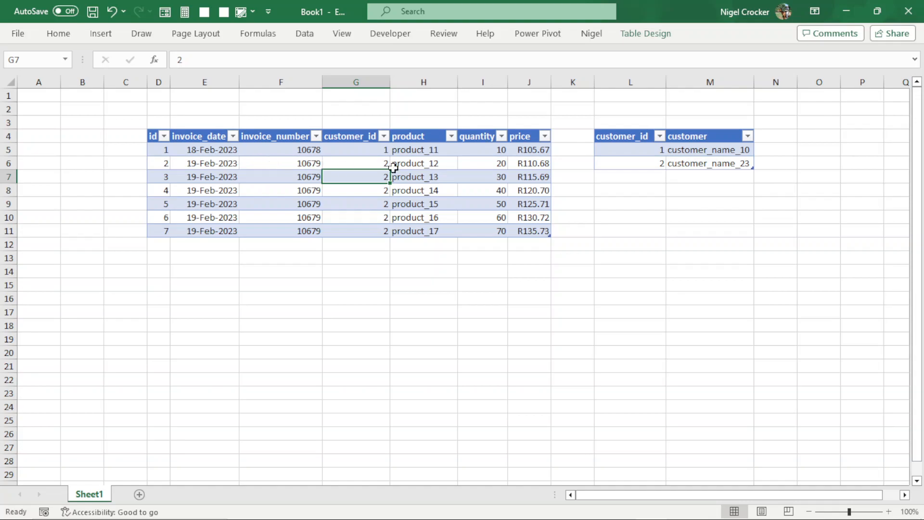
# Apply the Light table style with a solid orange header to the customer table
pyautogui.click(281, 165)
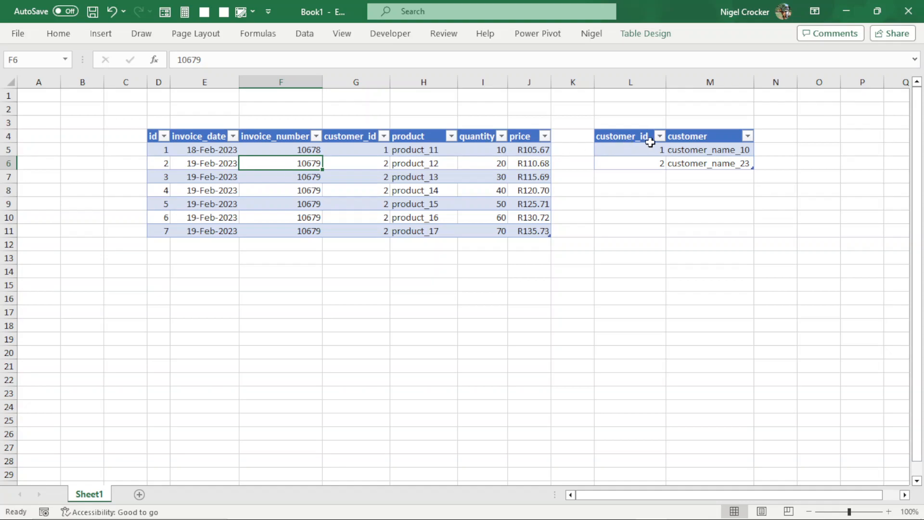
pyautogui.click(671, 151)
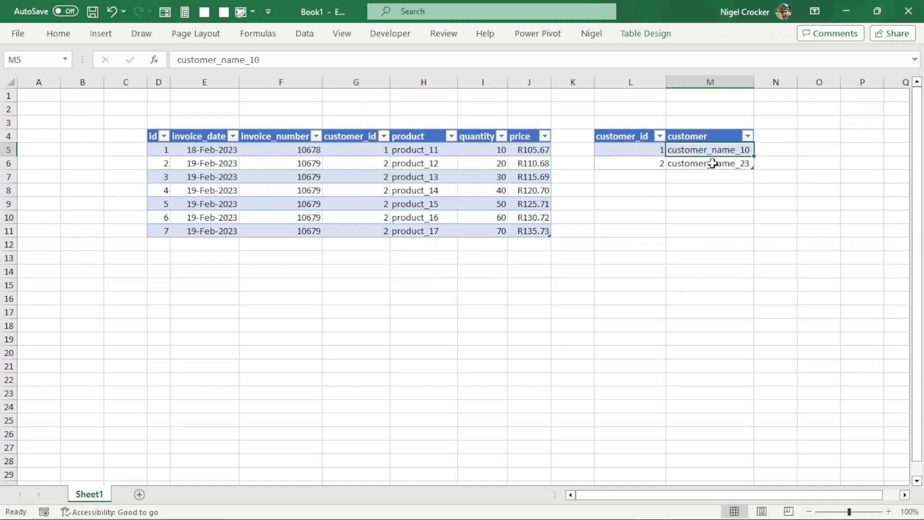
pyautogui.click(656, 163)
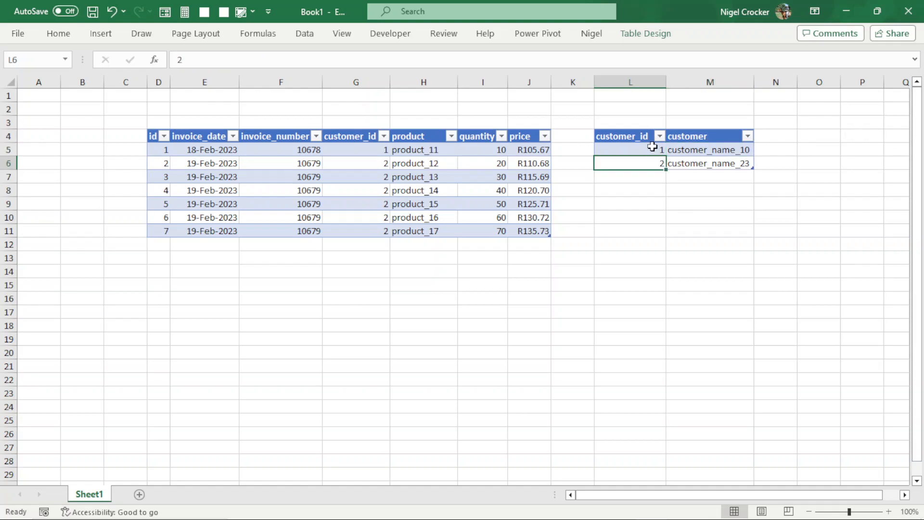
pyautogui.click(641, 35)
pyautogui.click(889, 82)
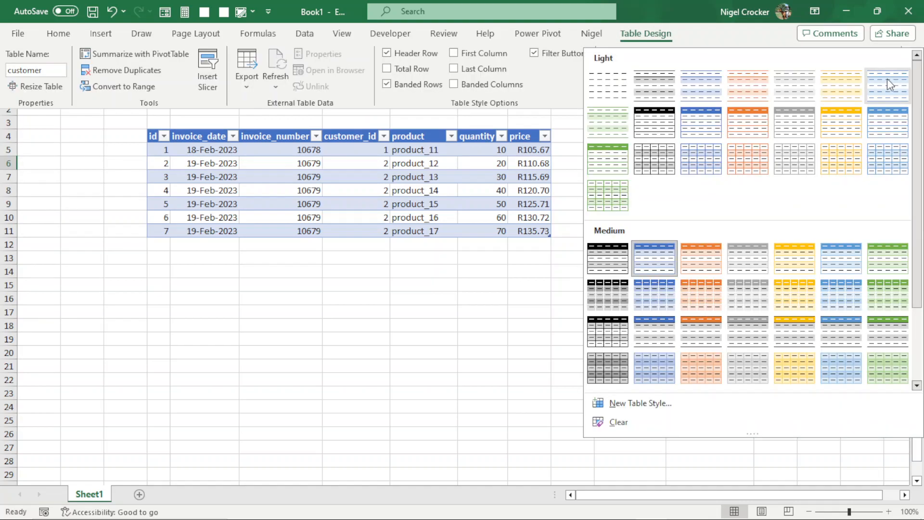
pyautogui.click(770, 125)
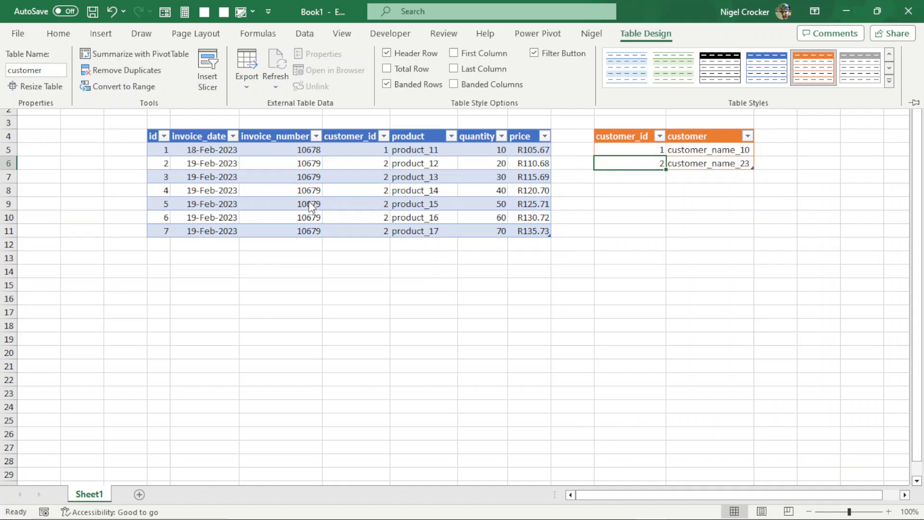
pyautogui.click(302, 183)
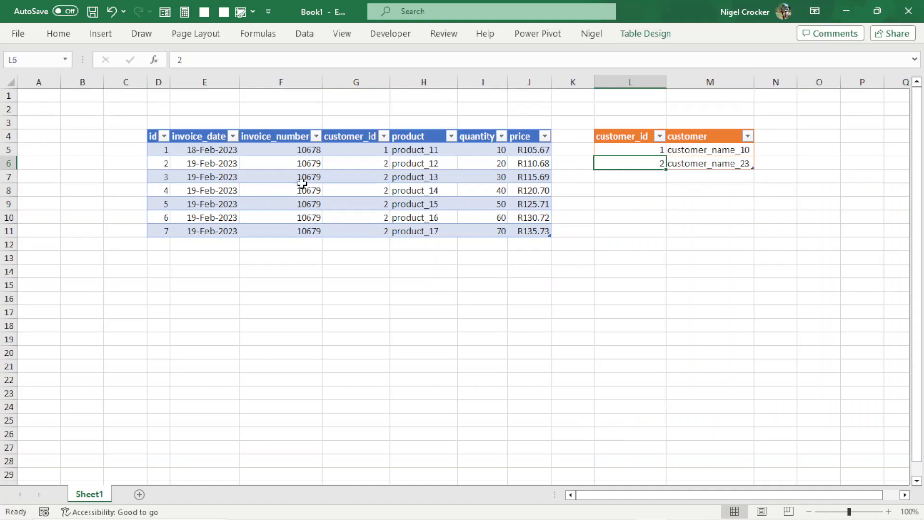
pyautogui.click(647, 34)
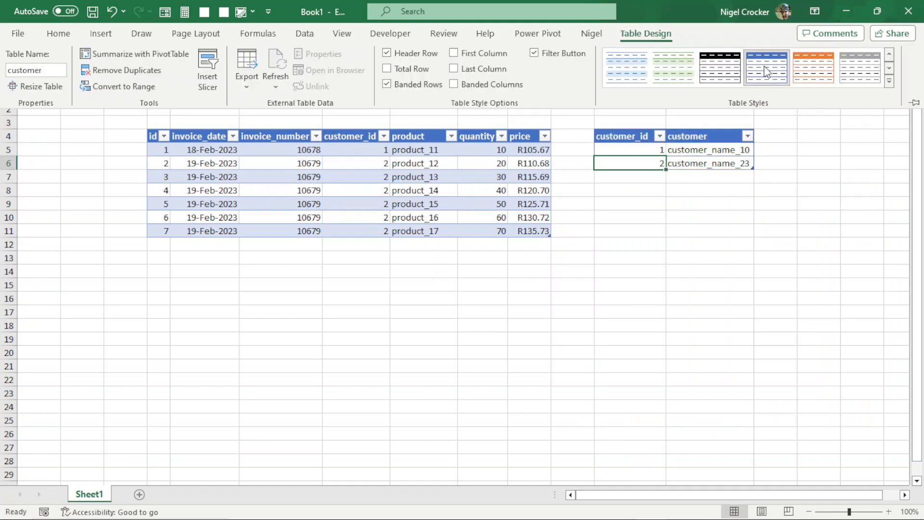
pyautogui.click(819, 71)
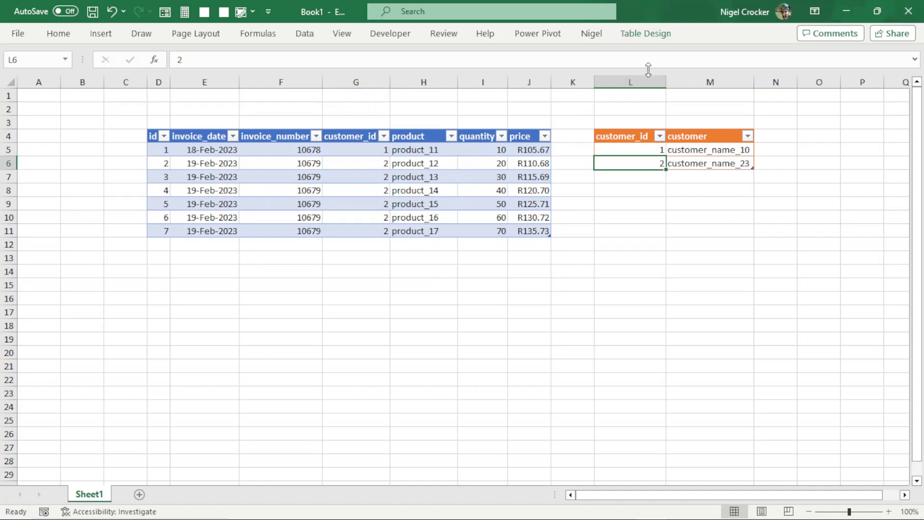
pyautogui.click(633, 37)
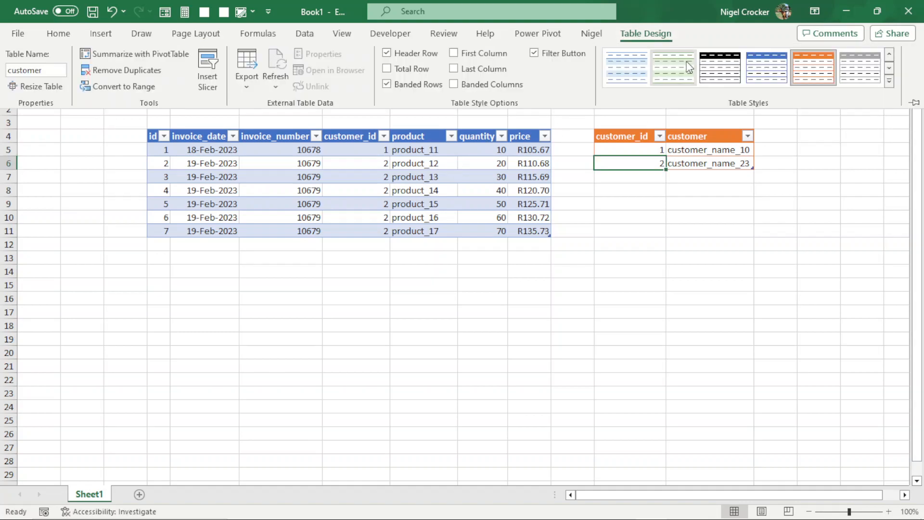
pyautogui.click(780, 78)
pyautogui.click(802, 70)
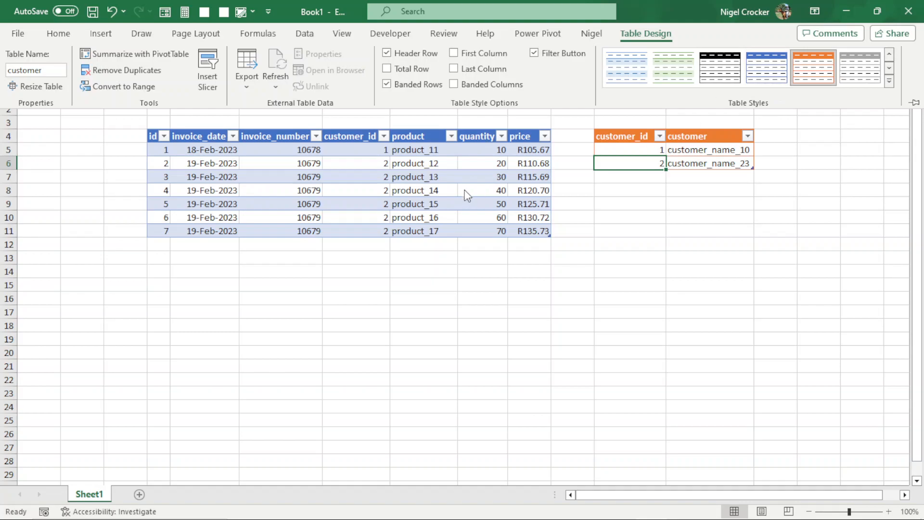
# Apply the Light table style with a solid blue header to the invoice table
pyautogui.click(451, 163)
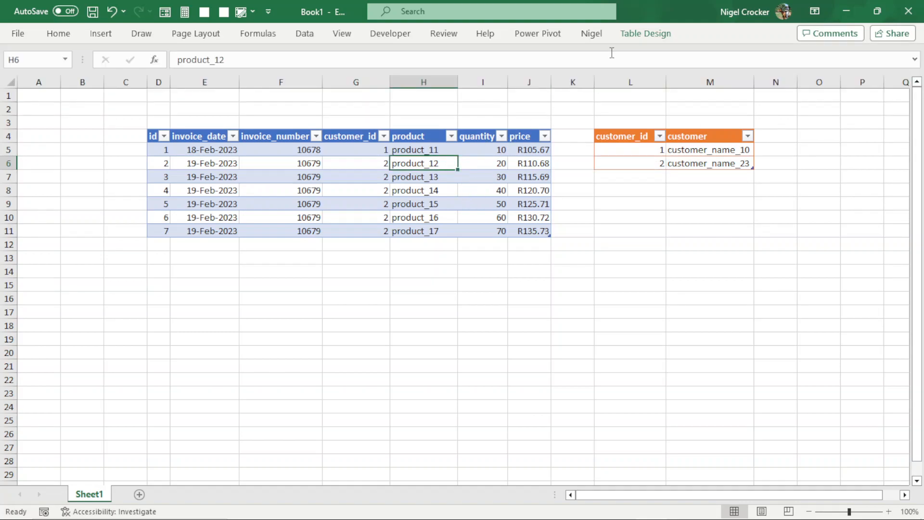
pyautogui.click(636, 40)
pyautogui.click(889, 83)
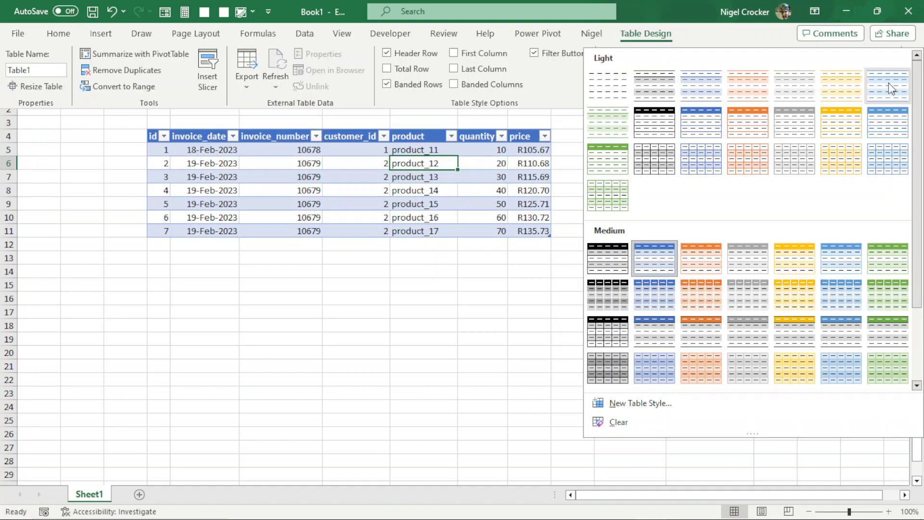
pyautogui.click(699, 126)
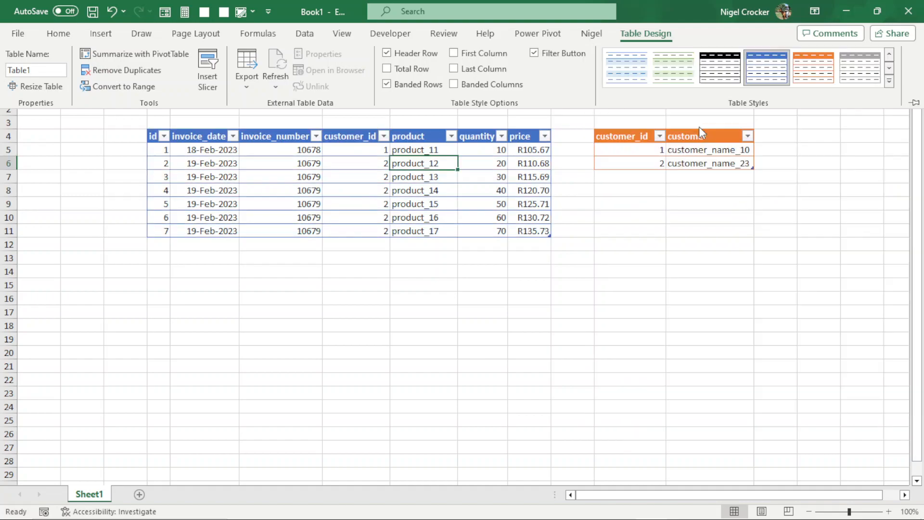
pyautogui.click(438, 219)
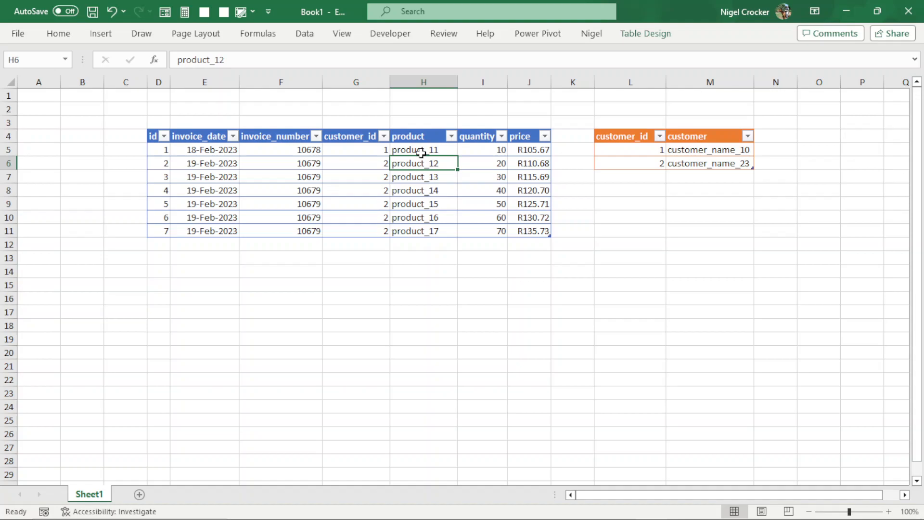
# Enter the headers product_id in L12 and product in M12 for a product lookup table
pyautogui.click(627, 246)
pyautogui.write('pro')
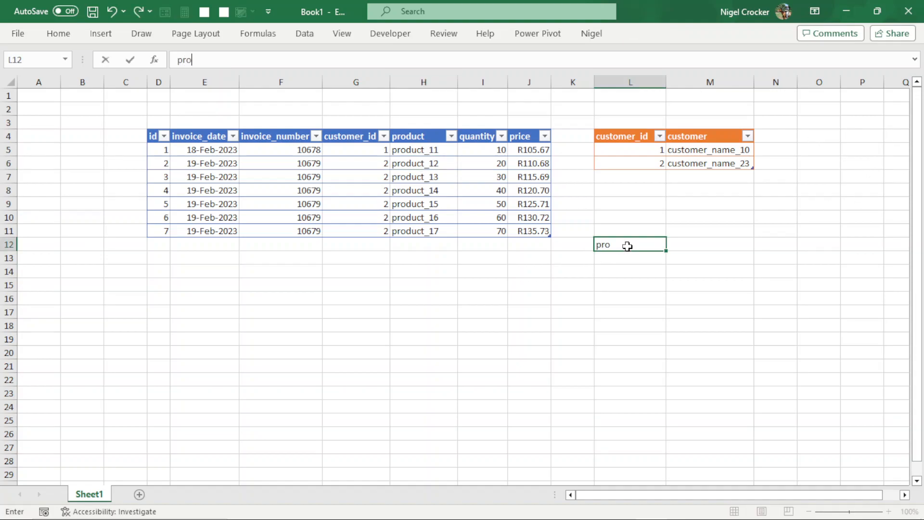
pyautogui.write('duct_id')
pyautogui.press('Tab')
pyautogui.write('pro')
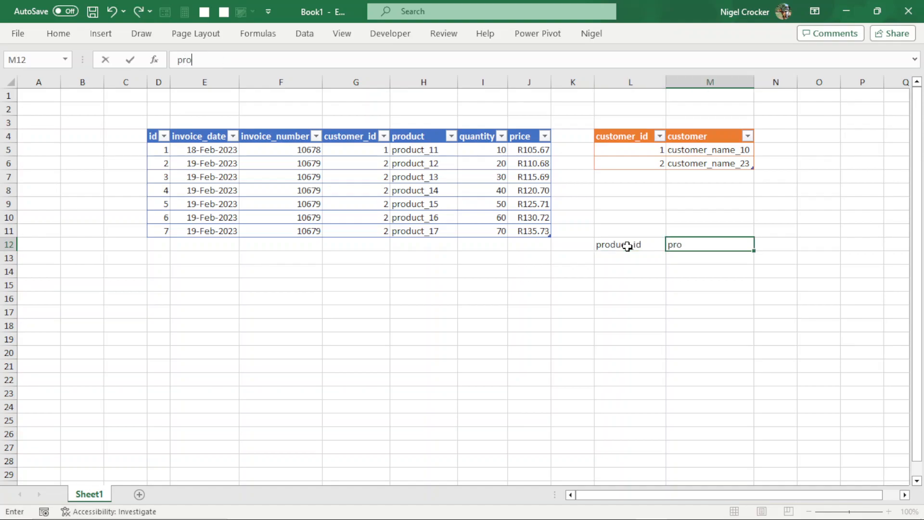
pyautogui.press('Return')
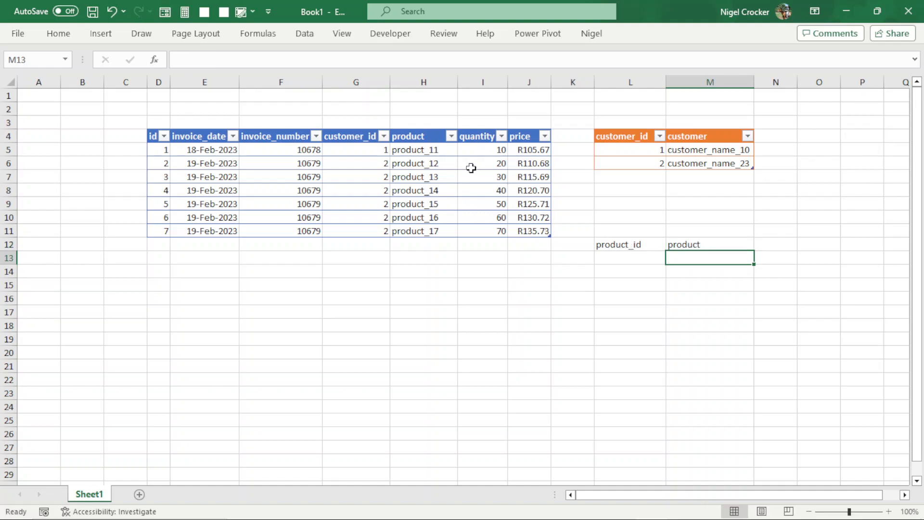
# Copy the product names from H5:H11 and paste them as values starting at M13
pyautogui.click(442, 154)
pyautogui.moveTo(441, 154); pyautogui.dragTo(444, 233)
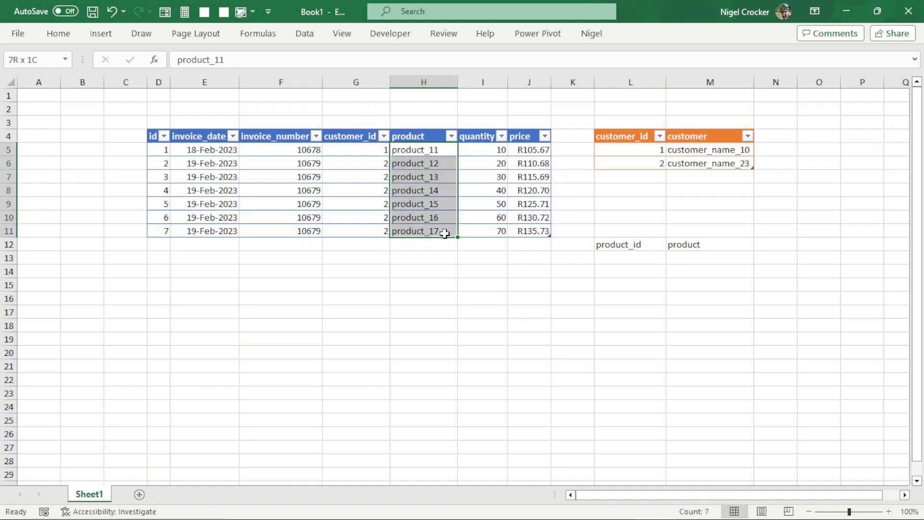
pyautogui.hotkey('ctrl', 'c')
pyautogui.click(700, 256)
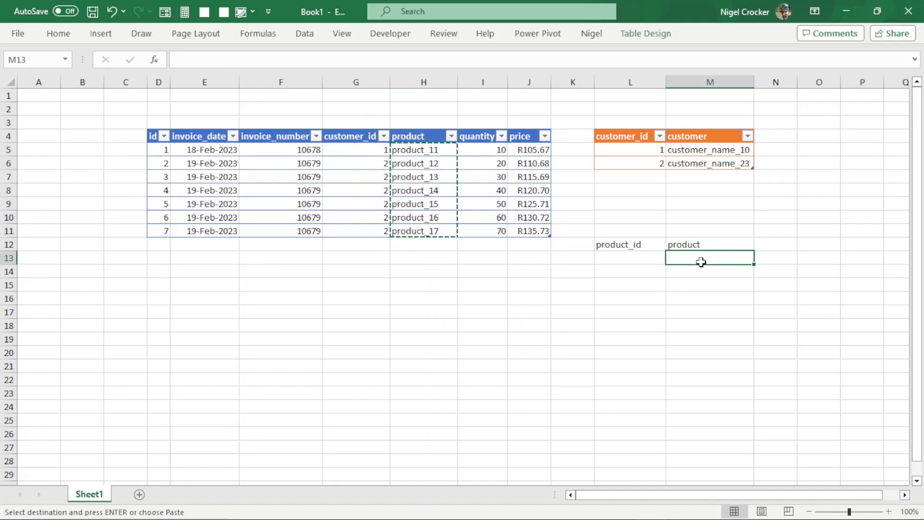
pyautogui.rightClick(700, 256)
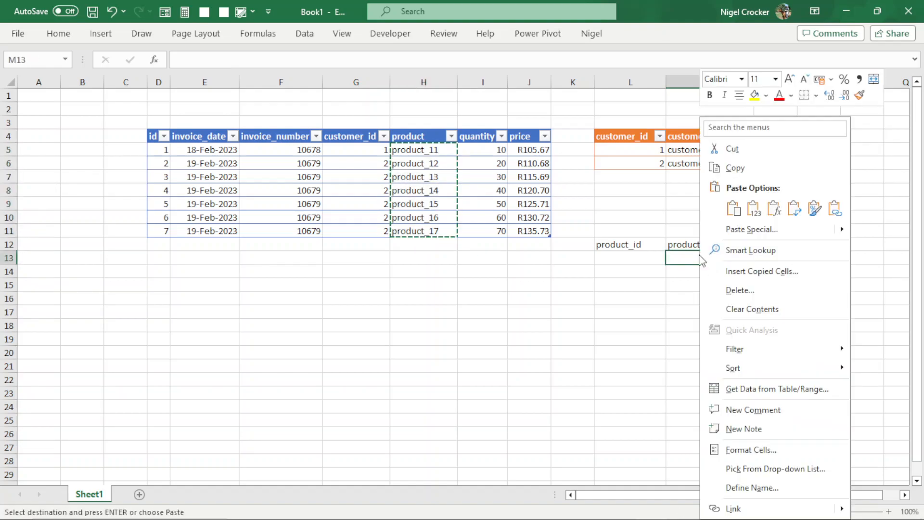
pyautogui.click(749, 209)
# Number the products under product_id, entering 1 in L13 and 2 in L14 and filling the series down to L19
pyautogui.click(658, 269)
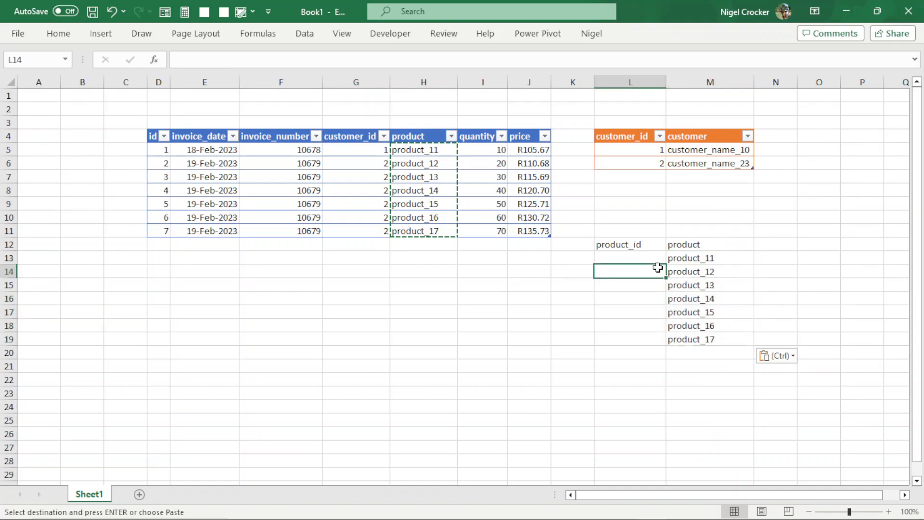
pyautogui.click(703, 155)
pyautogui.click(701, 163)
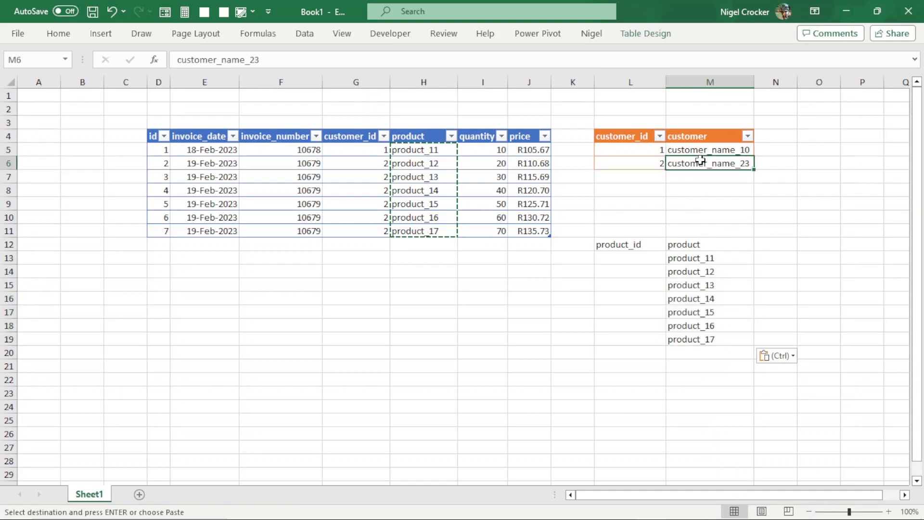
pyautogui.click(692, 261)
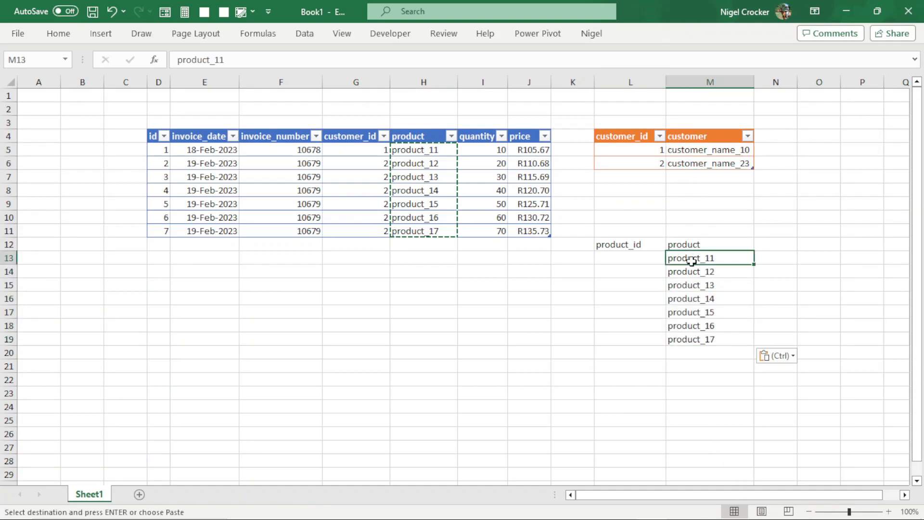
pyautogui.click(641, 257)
pyautogui.write('1')
pyautogui.press('Return')
pyautogui.write('2')
pyautogui.press('Return')
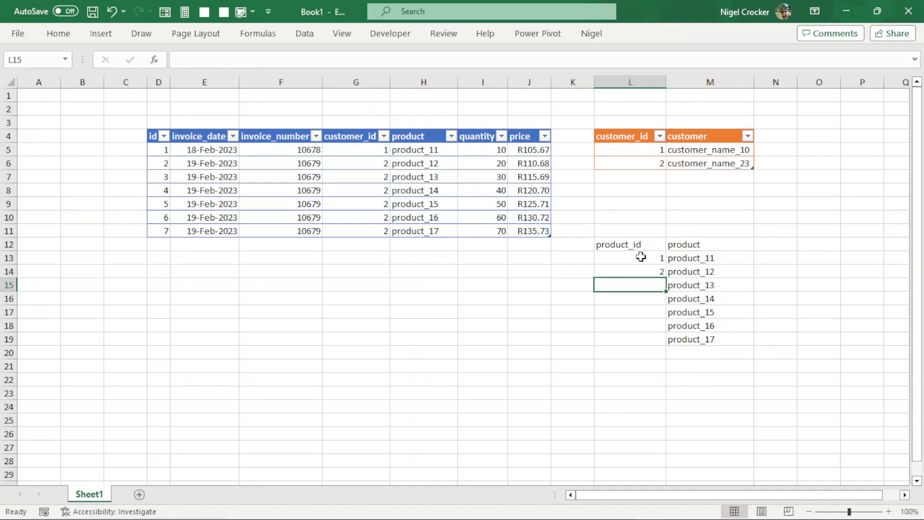
pyautogui.moveTo(645, 258); pyautogui.dragTo(669, 344)
# Convert the product range L12:M19 into a table with headers and show its table design options
pyautogui.click(652, 299)
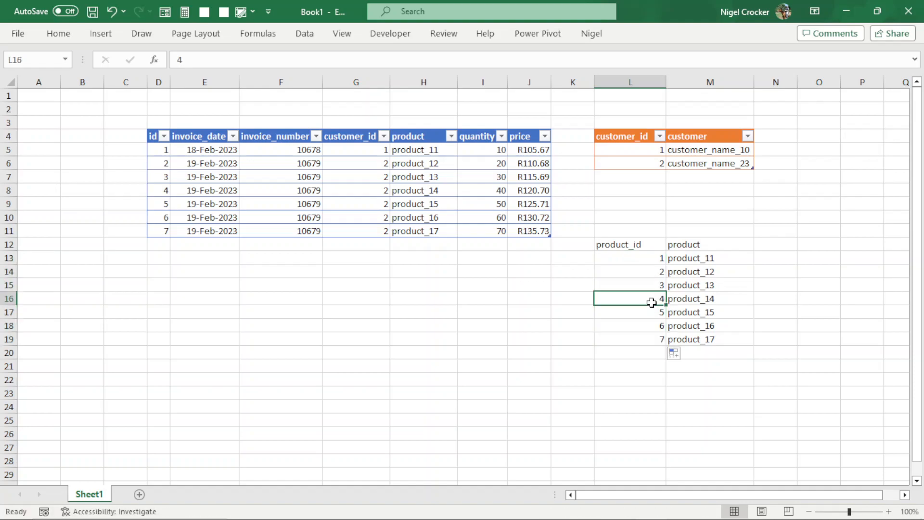
pyautogui.hotkey('ctrl', 't')
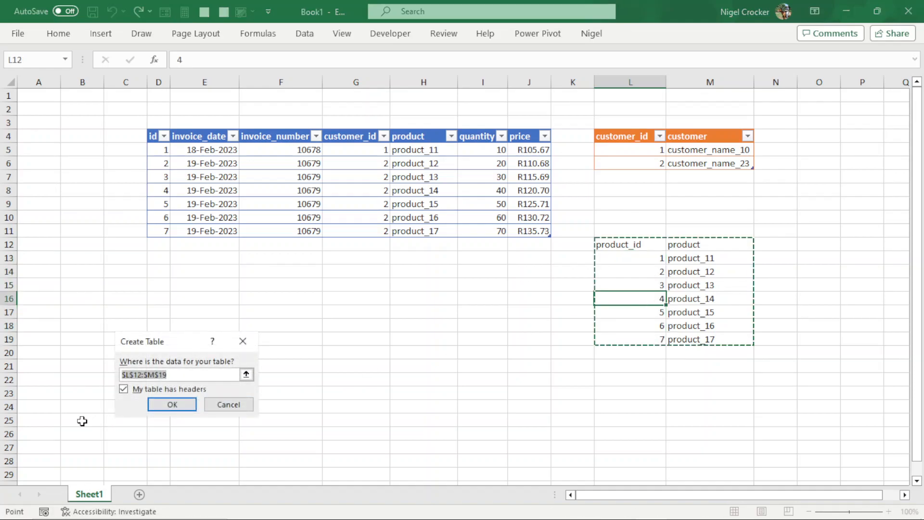
pyautogui.click(168, 403)
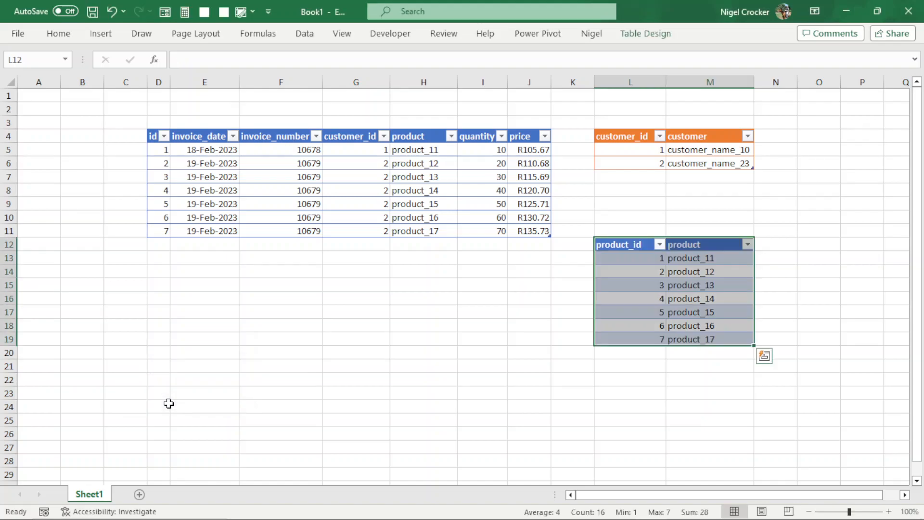
pyautogui.click(651, 34)
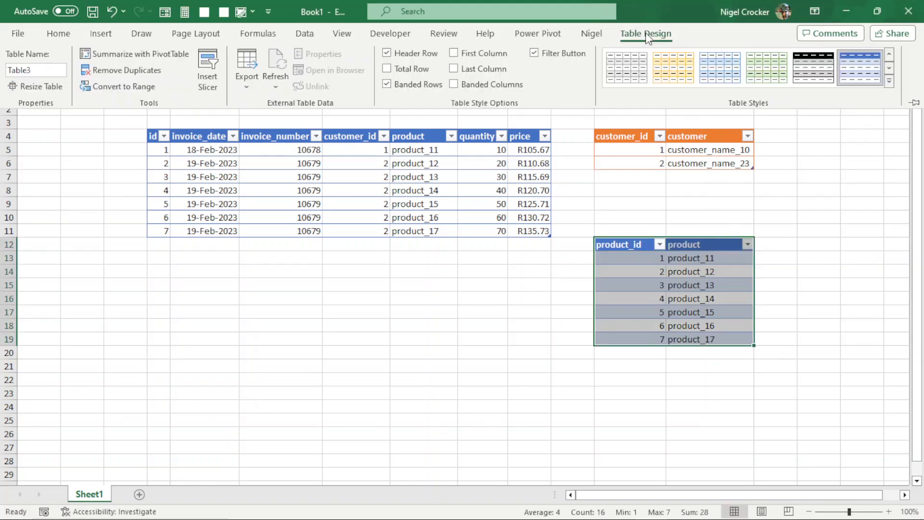
# Apply the green light table style with a filled header to the product lookup table and name the table product
pyautogui.click(860, 68)
pyautogui.click(889, 81)
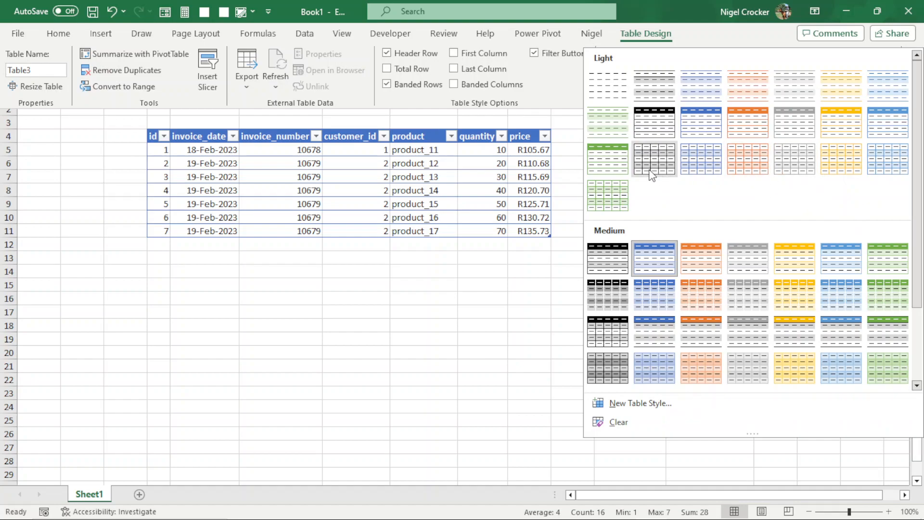
pyautogui.click(608, 165)
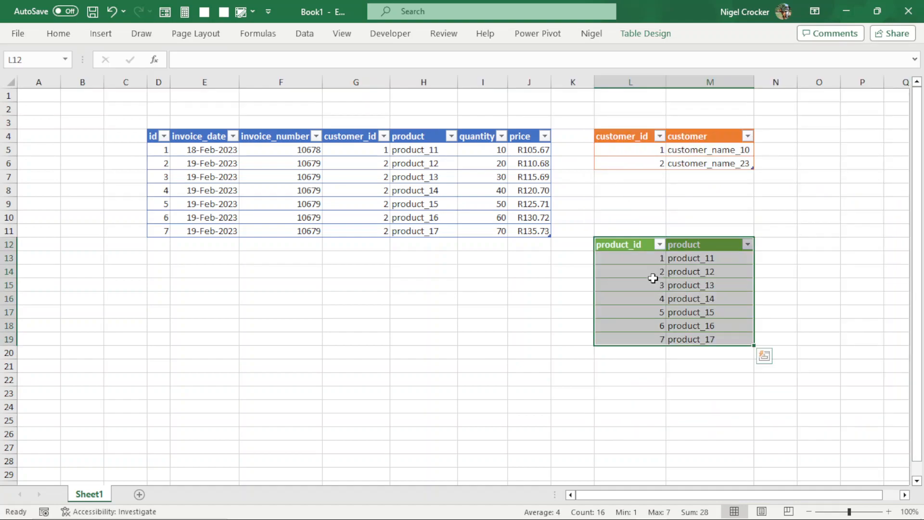
pyautogui.click(663, 36)
pyautogui.click(54, 70)
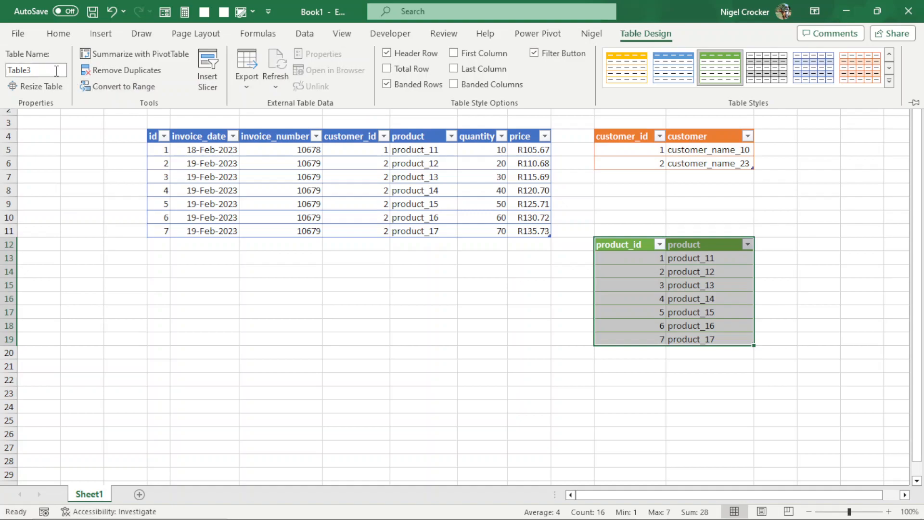
pyautogui.write('product')
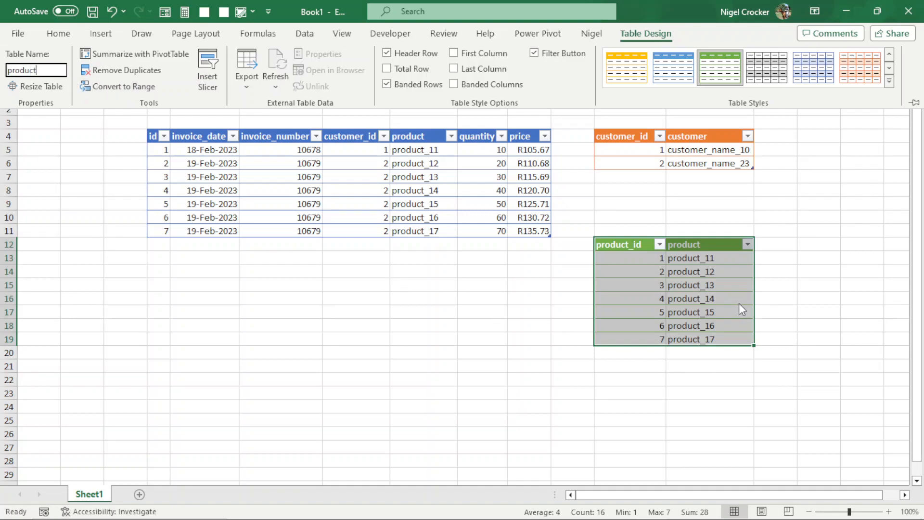
pyautogui.press('Return')
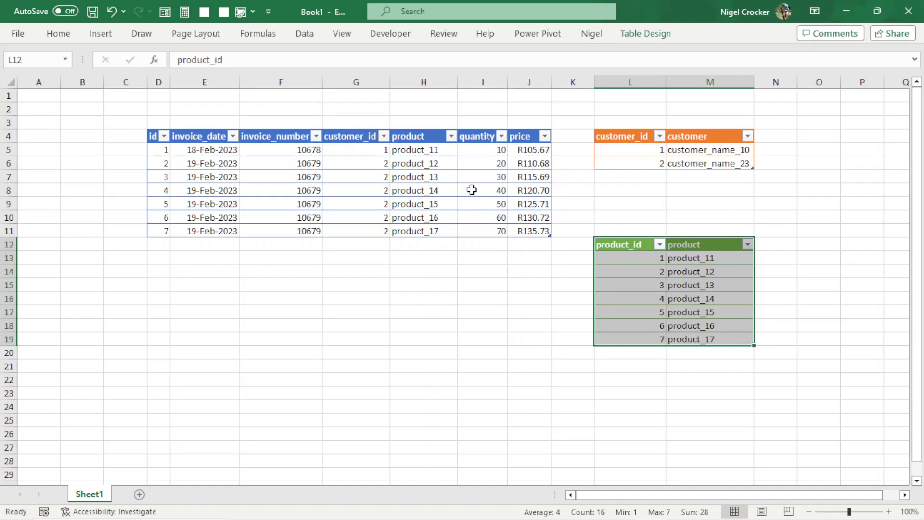
# Copy the product_id header from L12 and paste it as a value over the product header in H4
pyautogui.click(472, 190)
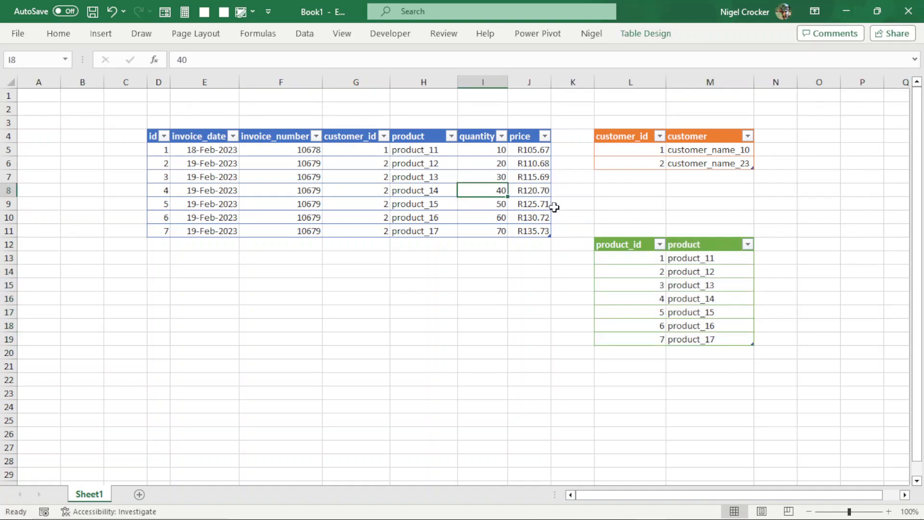
pyautogui.click(628, 248)
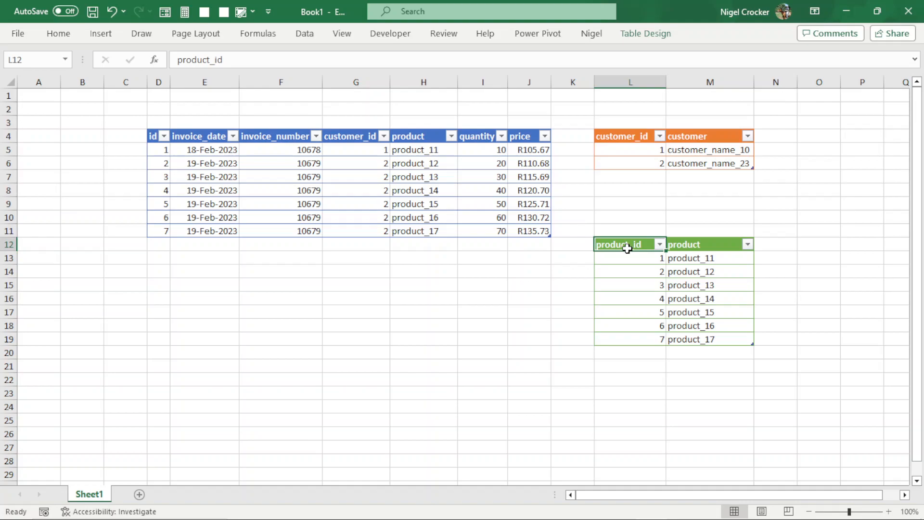
pyautogui.hotkey('ctrl', 'c')
pyautogui.rightClick(419, 137)
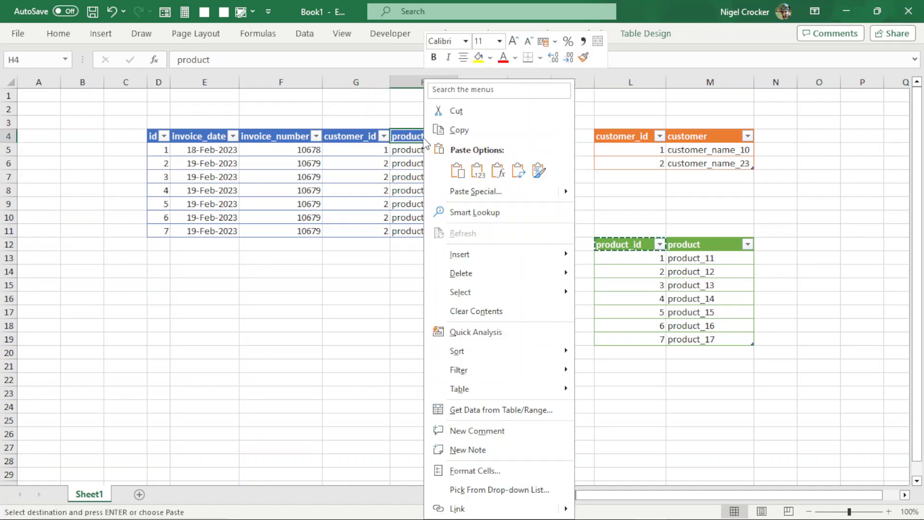
pyautogui.click(477, 170)
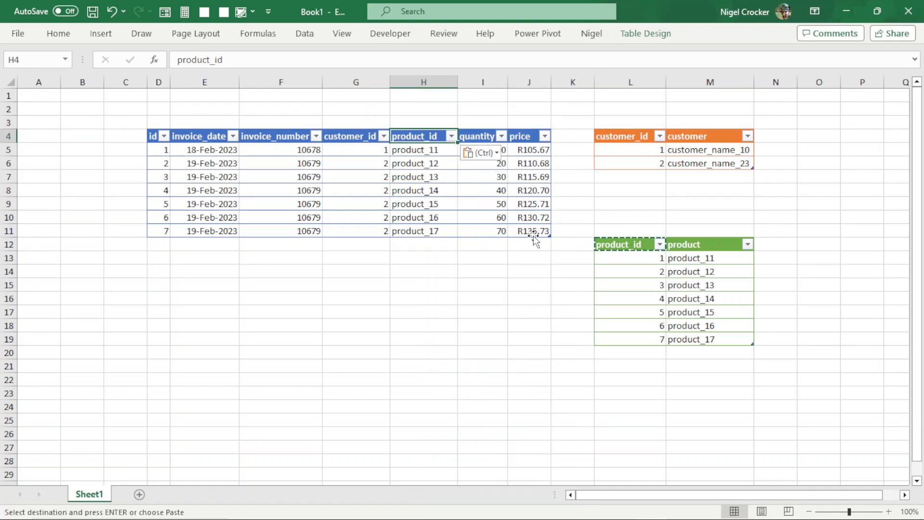
# Replace the product names in the invoice table with IDs, entering 1 in H5 and 2 in H6 and filling the series down to H11
pyautogui.click(421, 150)
pyautogui.write('1')
pyautogui.press('Return')
pyautogui.write('2')
pyautogui.press('Return')
pyautogui.moveTo(420, 151); pyautogui.dragTo(451, 232)
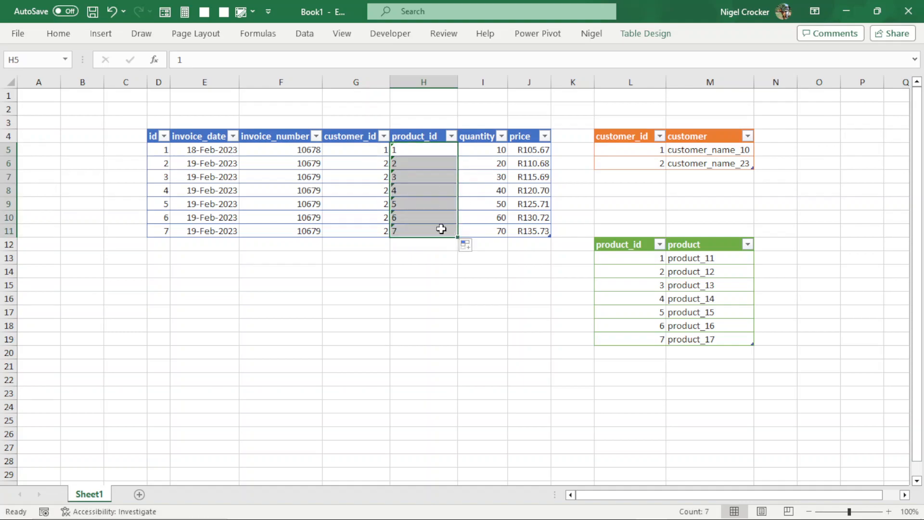
# Convert the product IDs stored as text in H5:H11 to numbers
pyautogui.moveTo(411, 152); pyautogui.dragTo(410, 224)
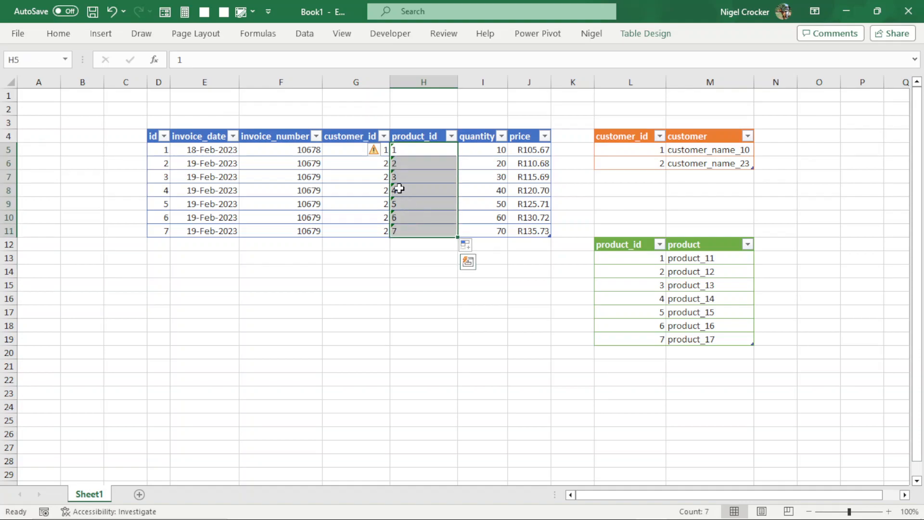
pyautogui.click(378, 151)
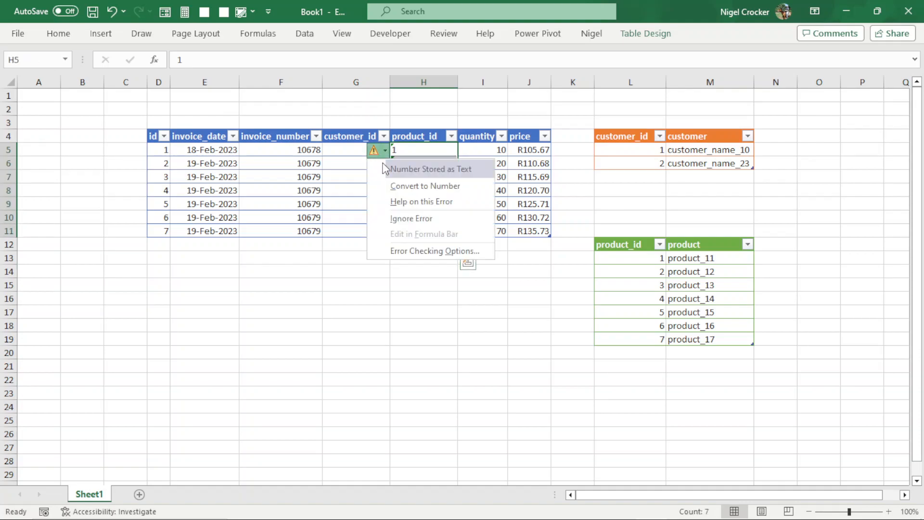
pyautogui.click(407, 187)
# Format the product IDs in H5:H11 as Number with 0 decimal places
pyautogui.hotkey('ctrl', '1')
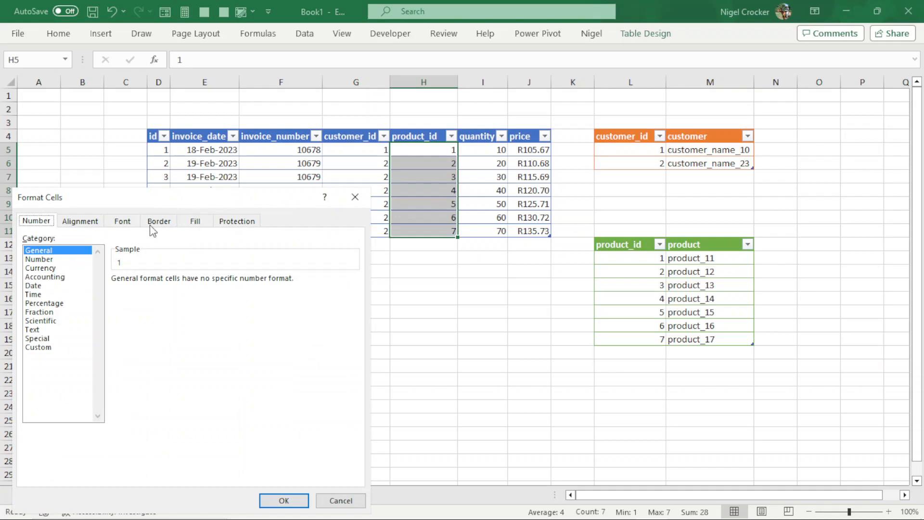
pyautogui.click(39, 260)
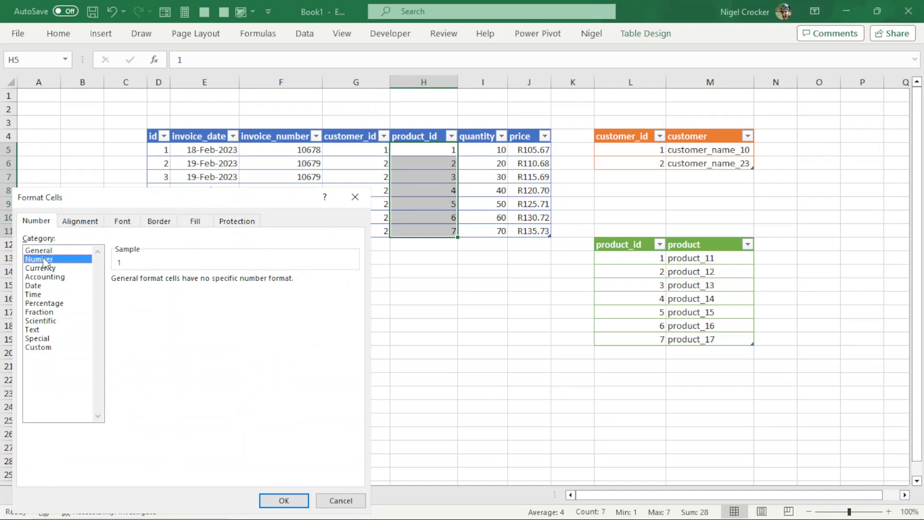
pyautogui.click(206, 283)
pyautogui.click(206, 283)
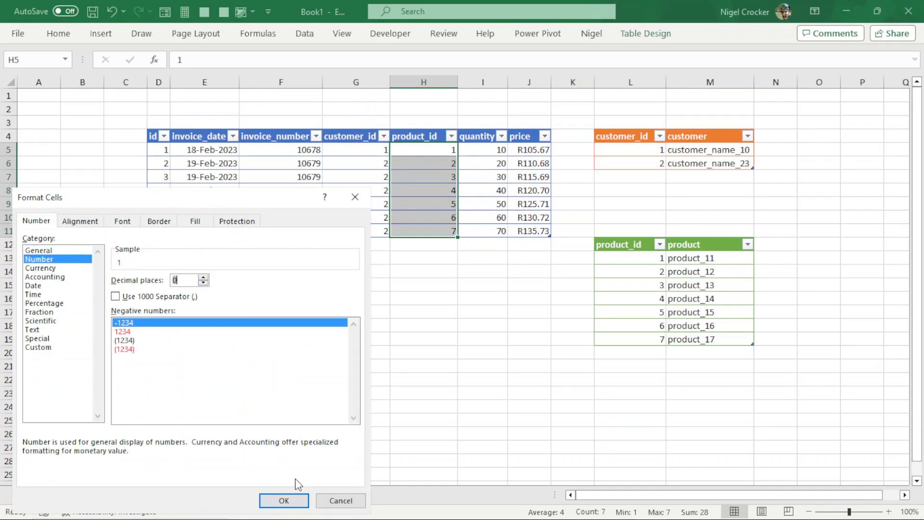
pyautogui.click(284, 501)
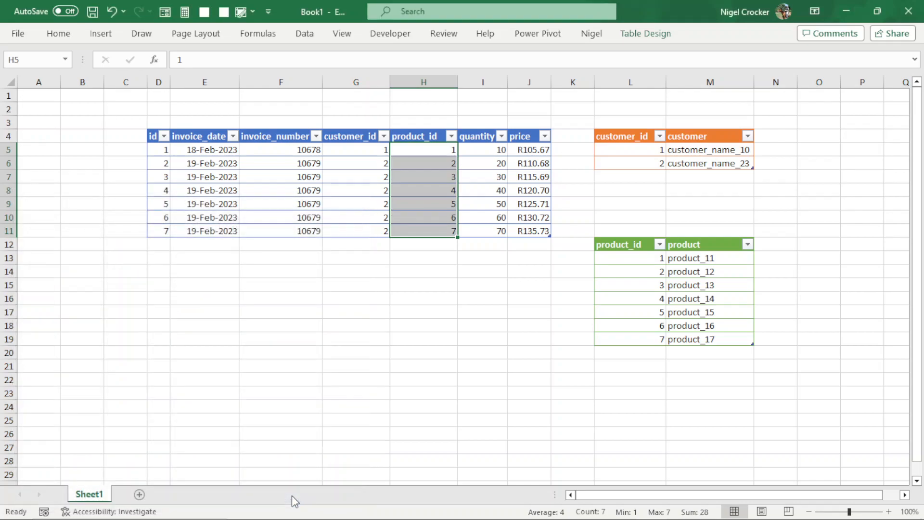
pyautogui.click(419, 207)
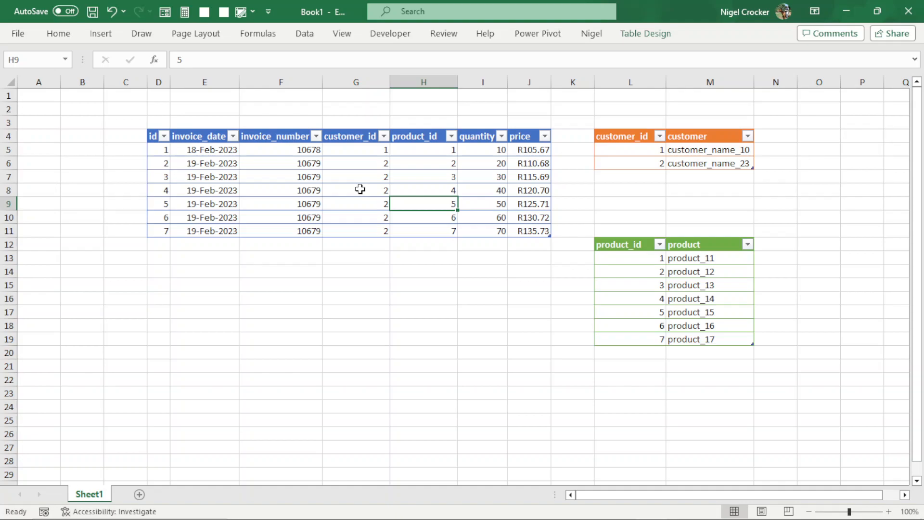
# Copy the id, invoice_date, invoice_number and customer_id columns in D4:G11 and paste them starting at L22
pyautogui.click(320, 176)
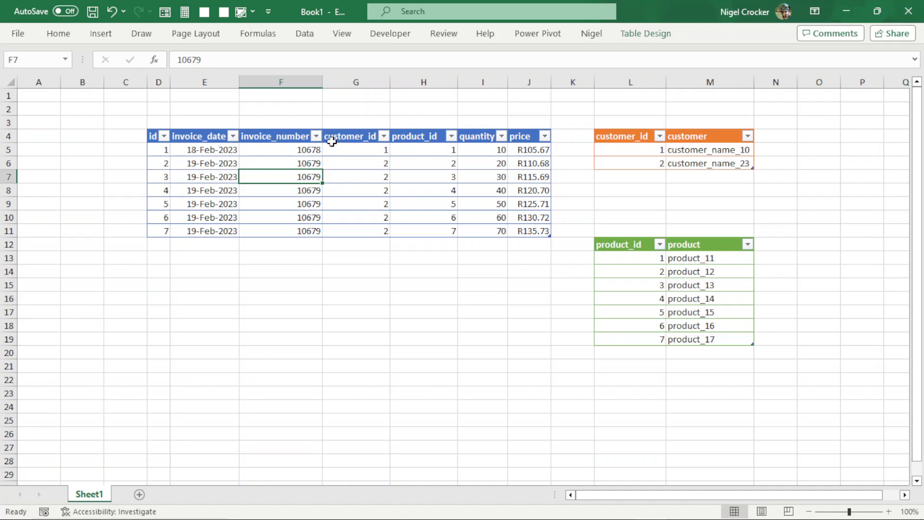
pyautogui.click(209, 142)
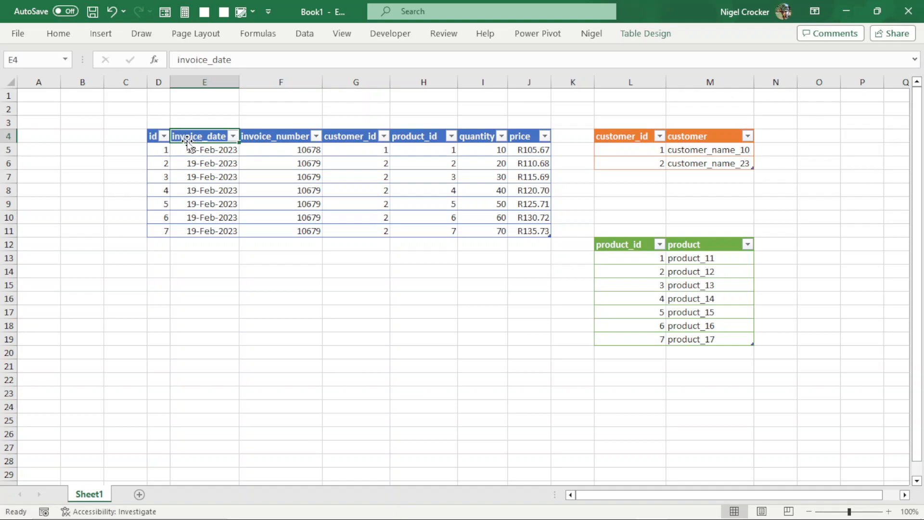
pyautogui.moveTo(154, 138); pyautogui.dragTo(346, 227)
pyautogui.hotkey('ctrl', 'c')
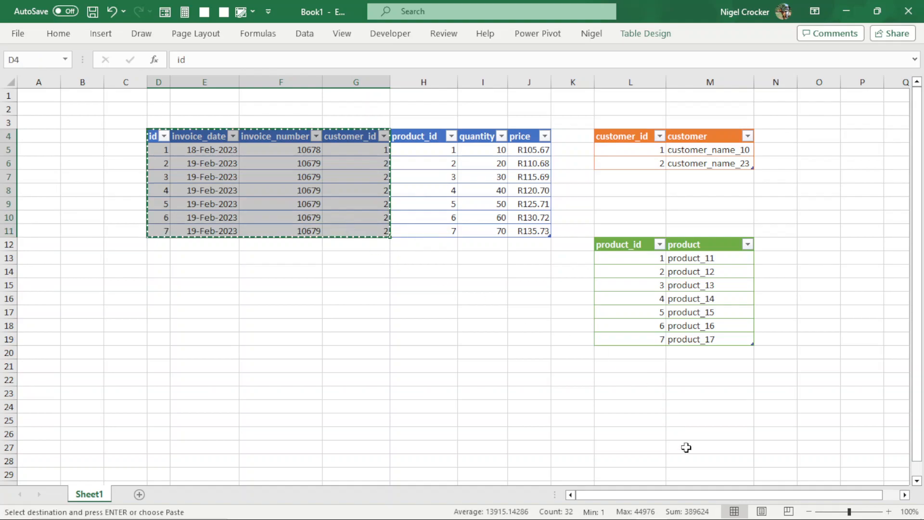
pyautogui.click(632, 380)
pyautogui.hotkey('ctrl', 'v')
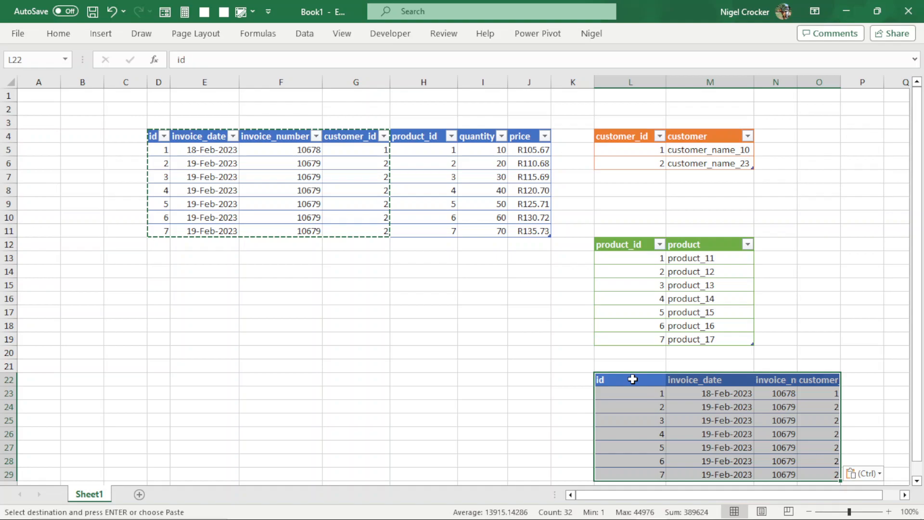
# Dismiss the reminder console window and autofit the width of every column on the sheet
pyautogui.scroll(-2, 648, 406)
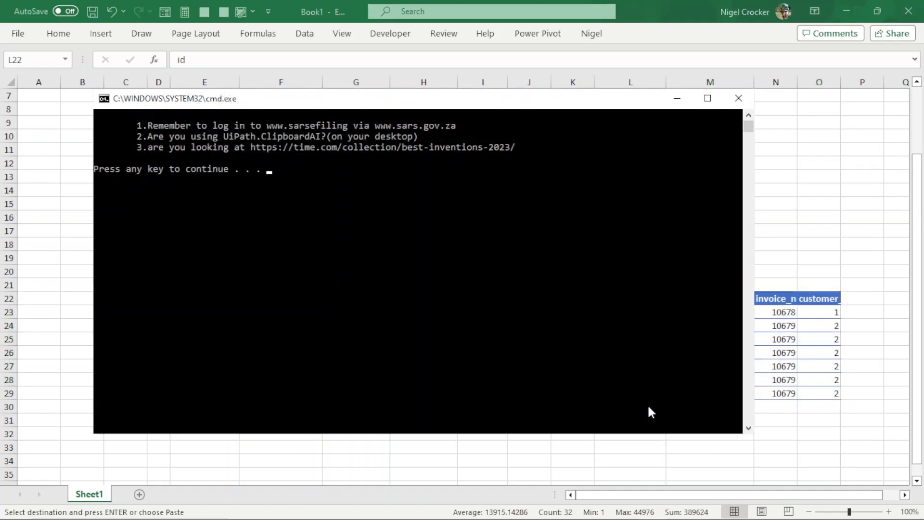
pyautogui.press('Return')
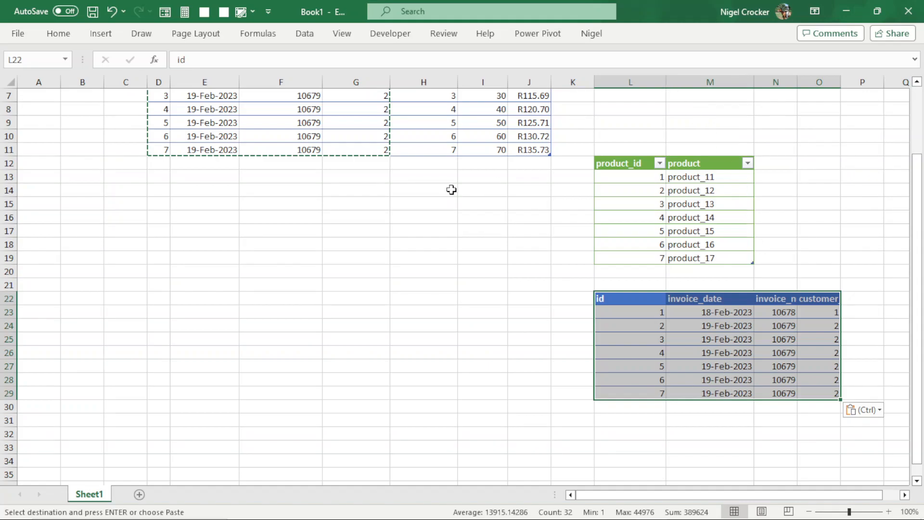
pyautogui.click(15, 83)
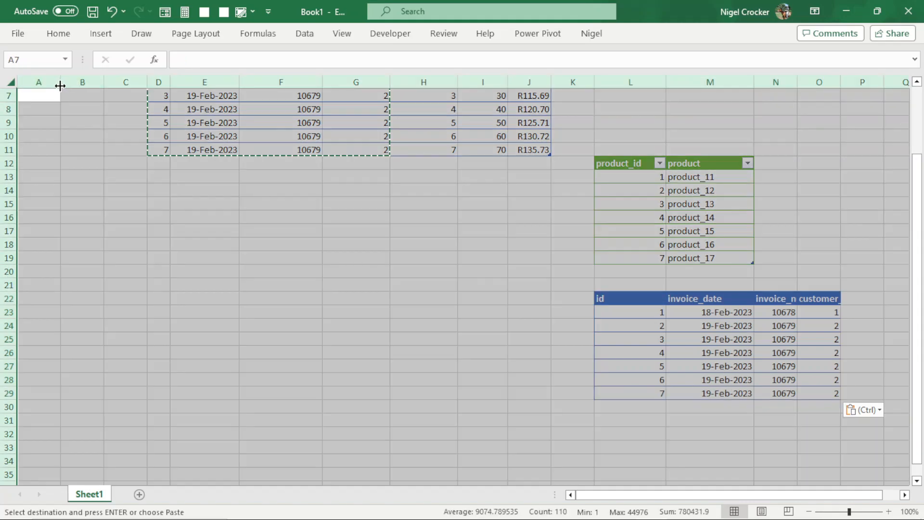
pyautogui.doubleClick(60, 82)
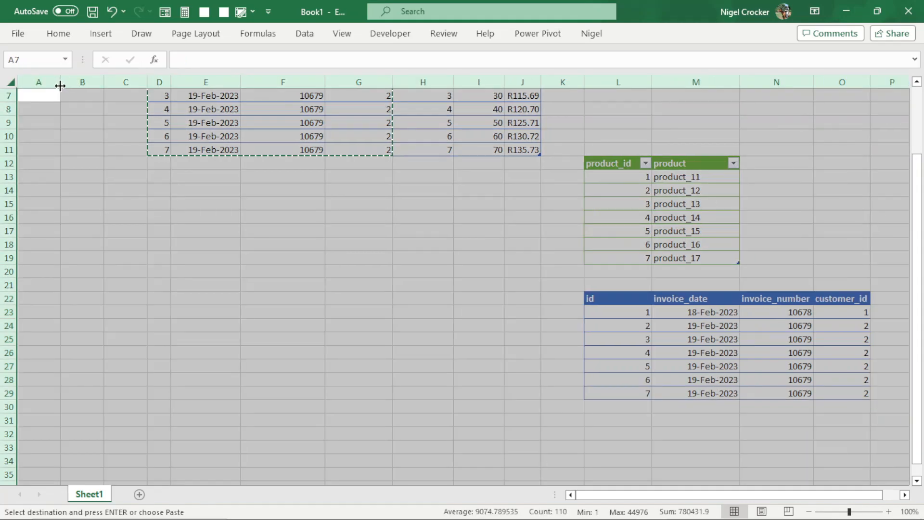
pyautogui.click(658, 348)
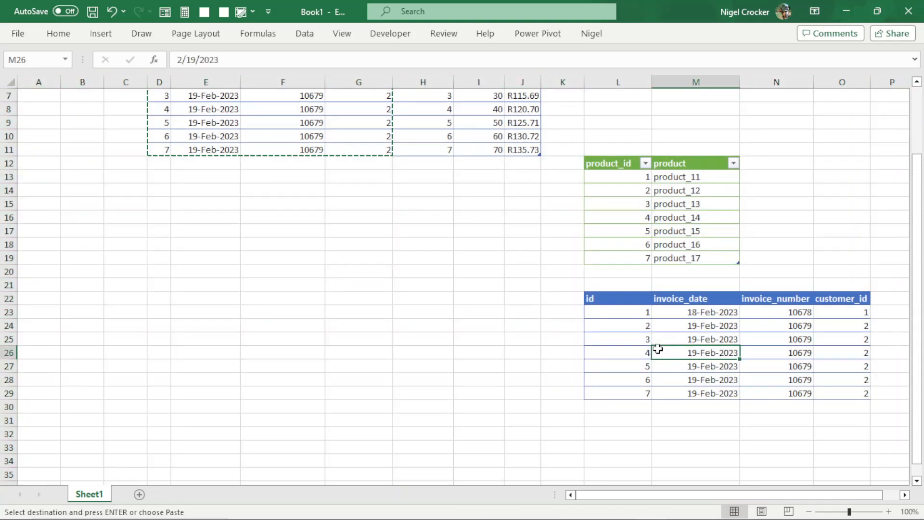
# Convert the pasted invoice range L22:O29 into a table with headers
pyautogui.scroll(1, 658, 349)
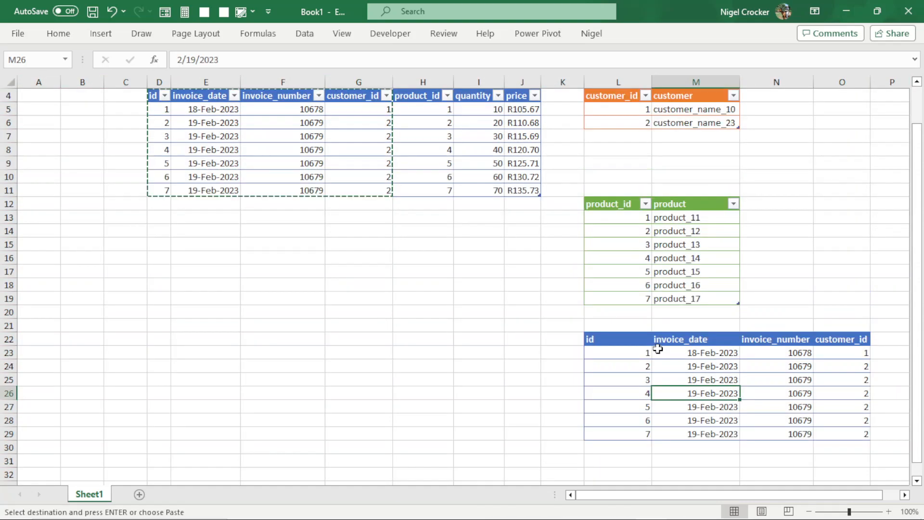
pyautogui.click(658, 349)
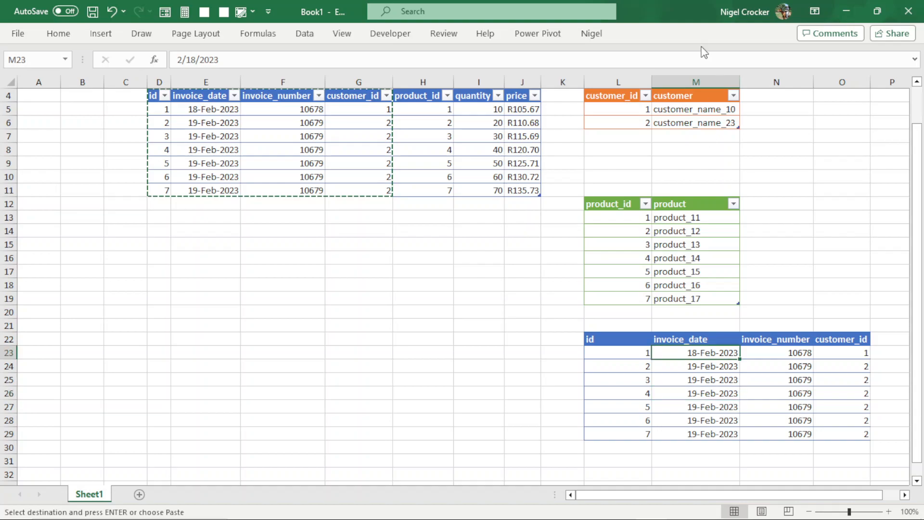
pyautogui.click(534, 33)
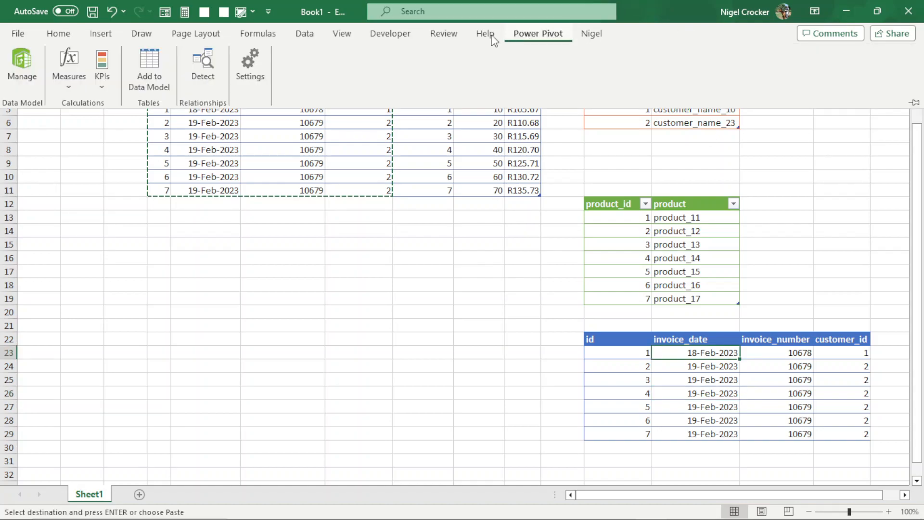
pyautogui.click(764, 381)
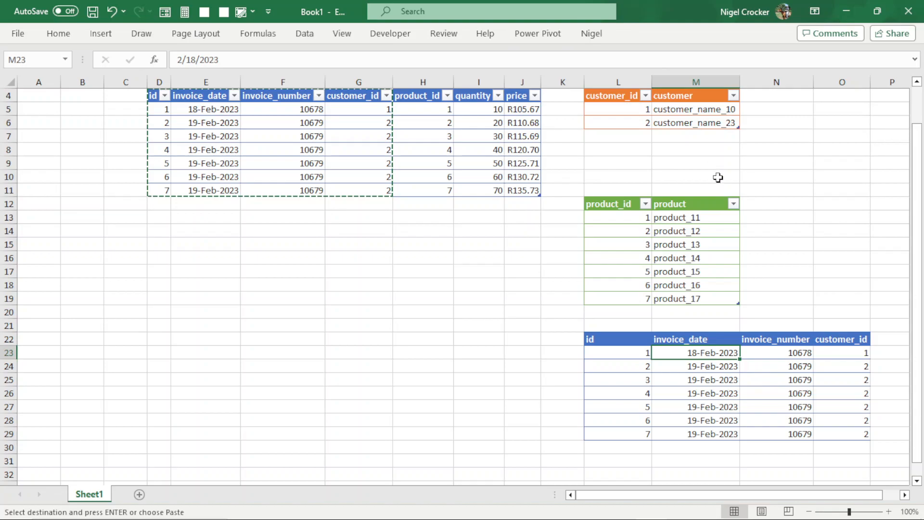
pyautogui.click(643, 354)
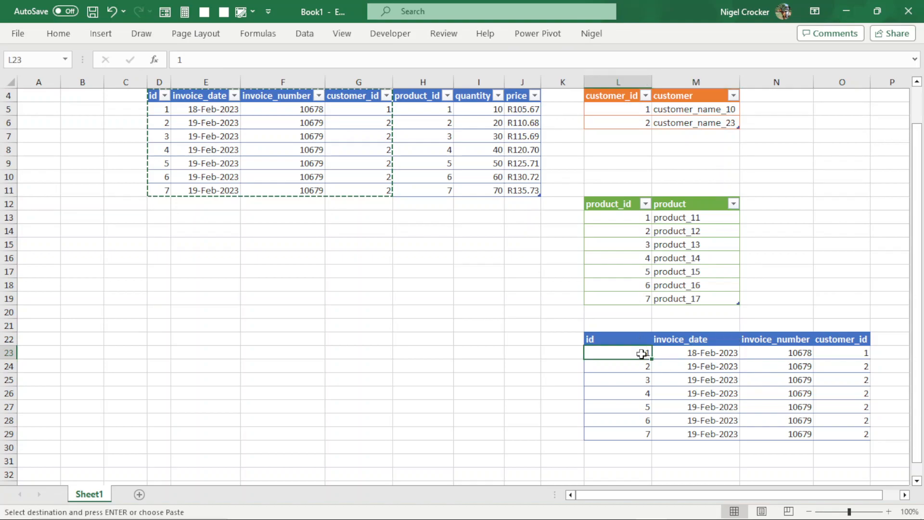
pyautogui.hotkey('ctrl', 't')
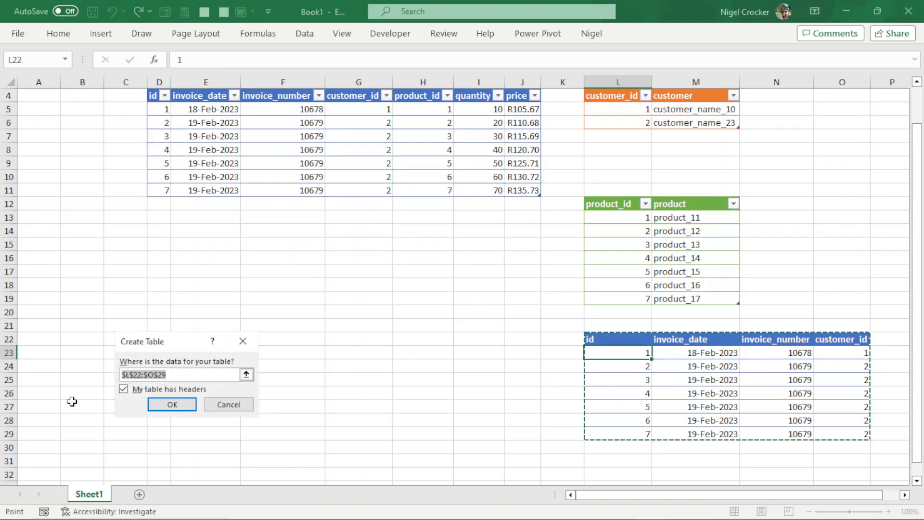
pyautogui.click(153, 404)
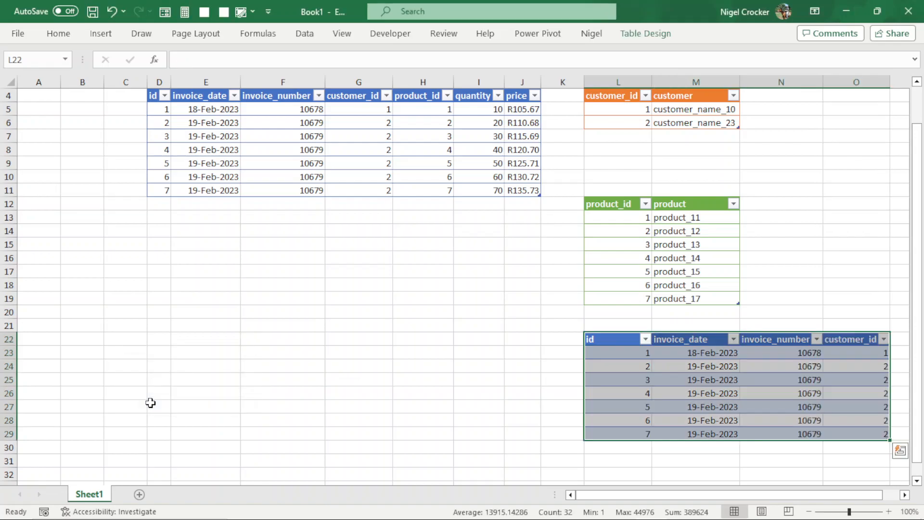
# Apply the gold light table style with a solid header to the invoice table in L22:O29
pyautogui.click(658, 35)
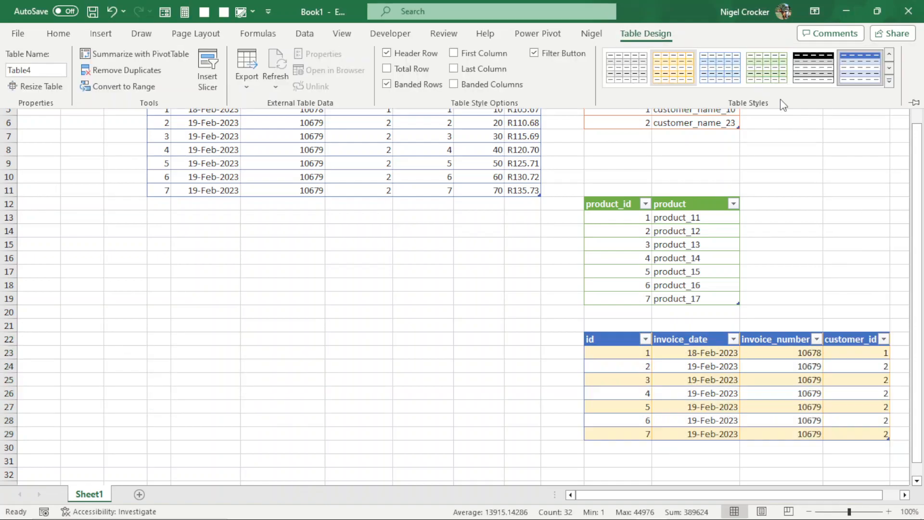
pyautogui.click(907, 99)
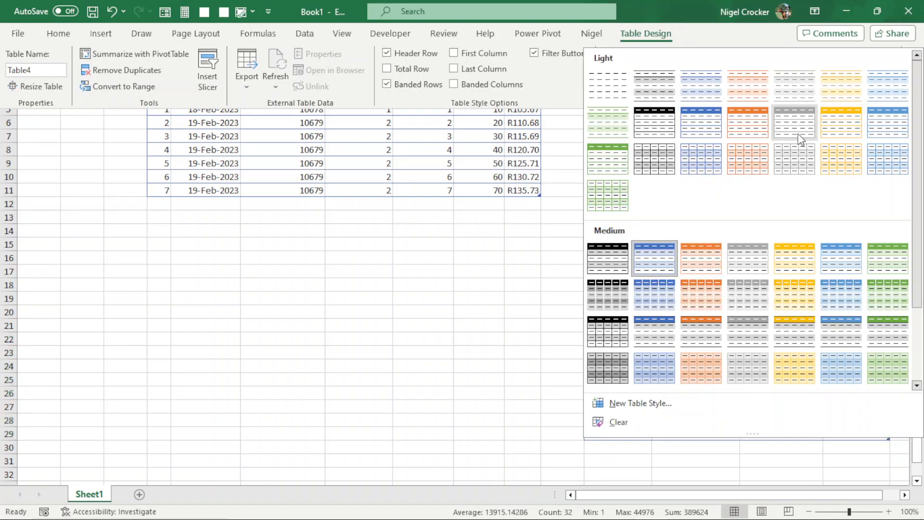
pyautogui.click(845, 128)
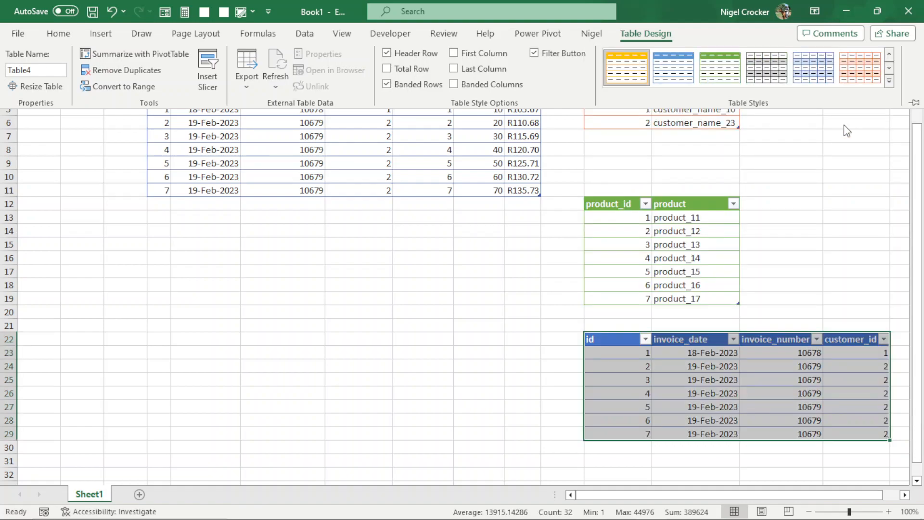
pyautogui.click(715, 387)
pyautogui.click(714, 387)
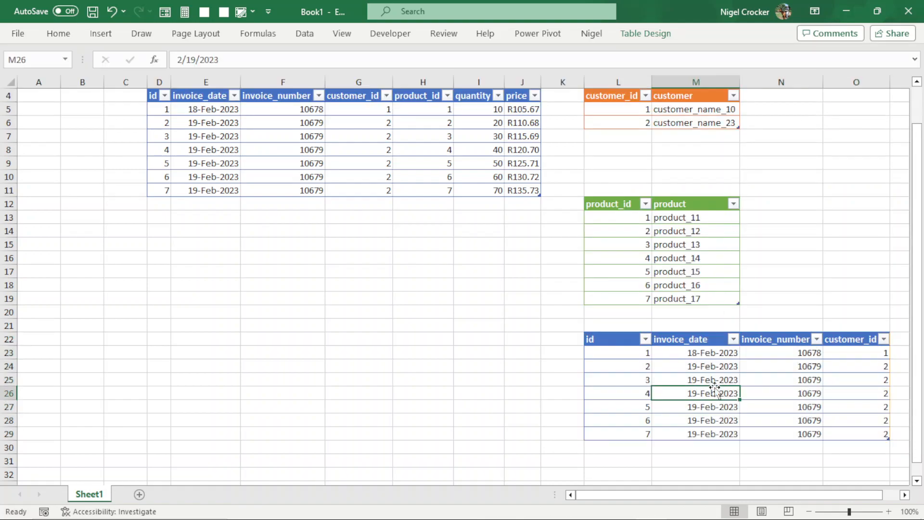
pyautogui.click(647, 33)
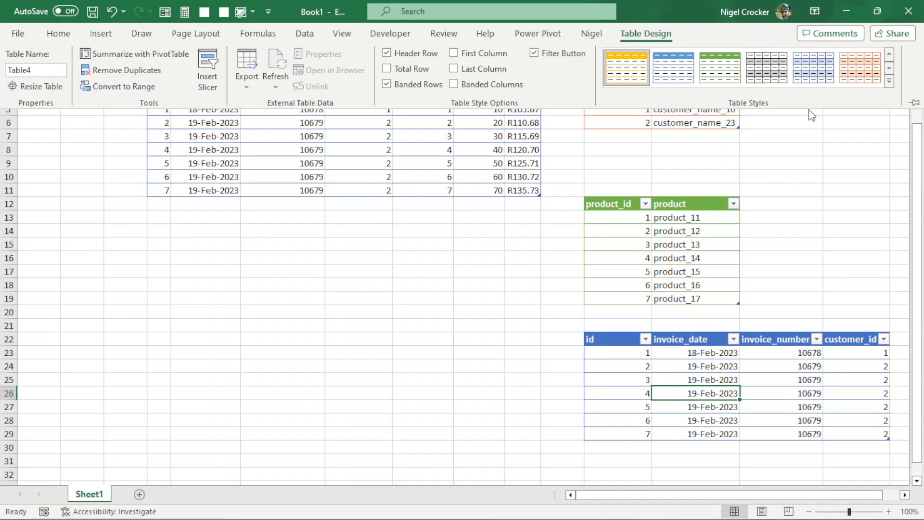
pyautogui.click(890, 82)
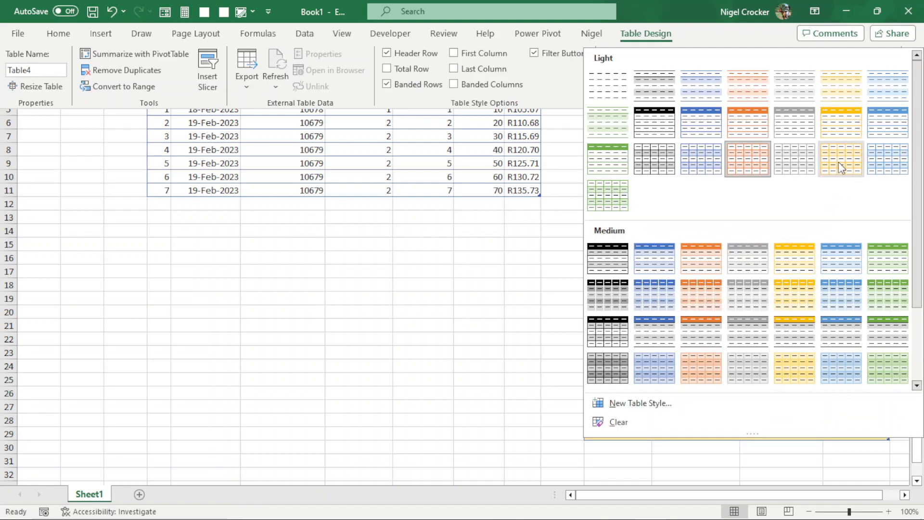
pyautogui.click(836, 127)
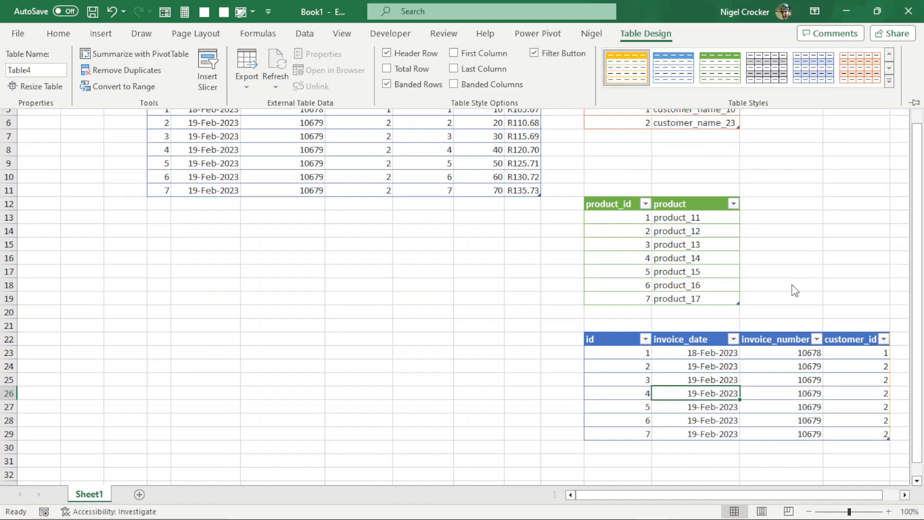
pyautogui.click(731, 381)
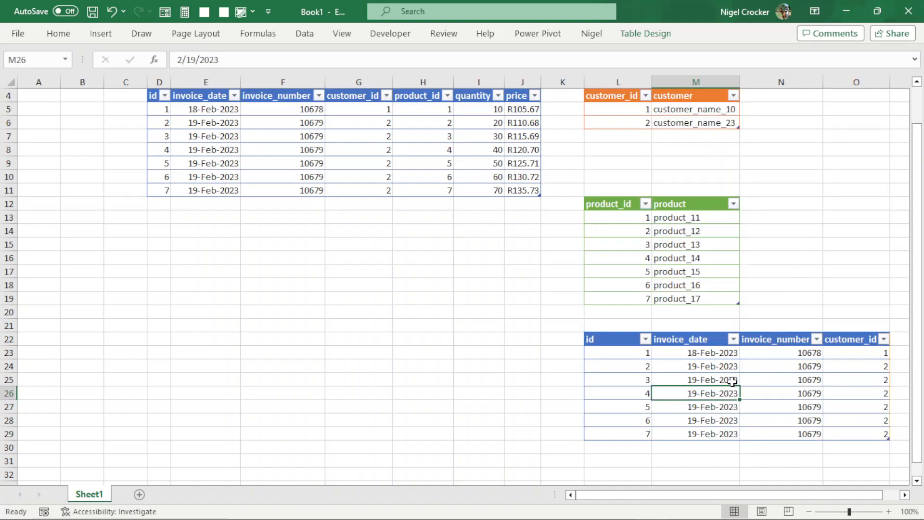
# Clear the invoice table in L22:O29 and delete sheet rows 21 to 28
pyautogui.click(628, 343)
pyautogui.moveTo(628, 344)
pyautogui.mouseDown()
pyautogui.moveTo(745, 384)
pyautogui.moveTo(847, 436)
pyautogui.mouseUp()
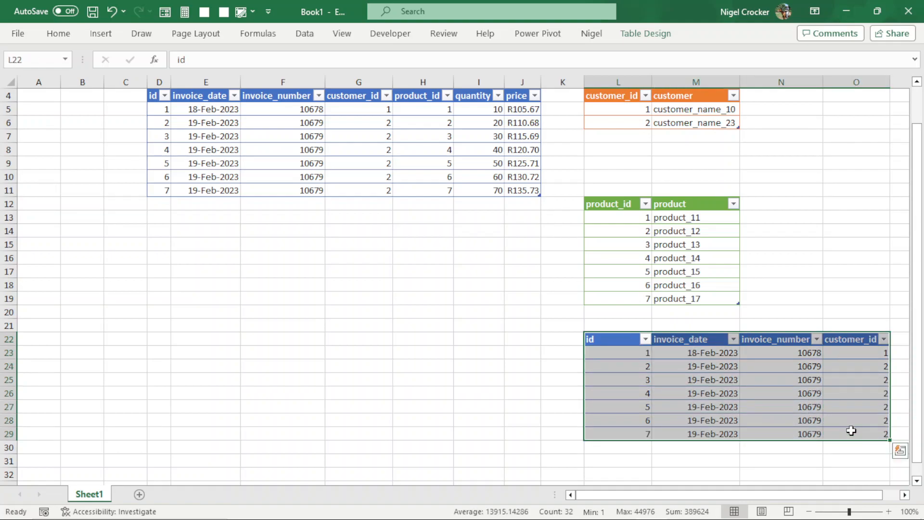
pyautogui.press('Delete')
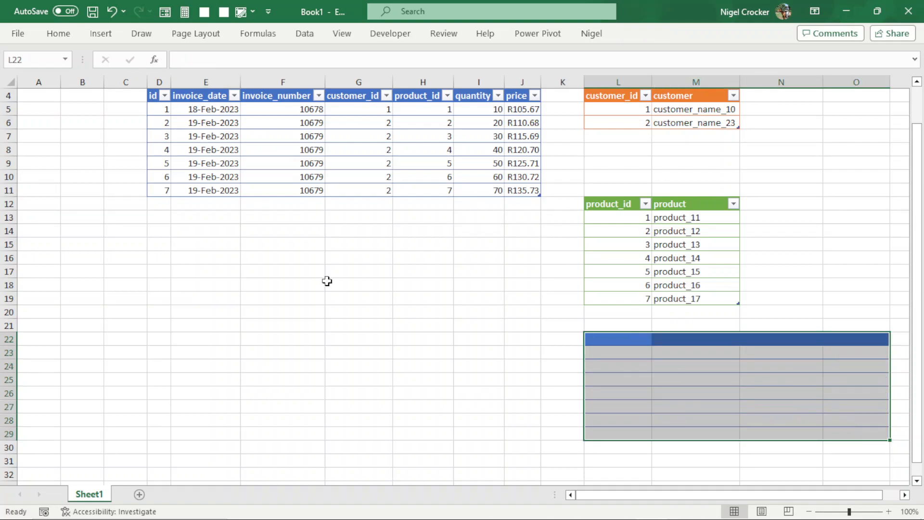
pyautogui.moveTo(576, 319); pyautogui.dragTo(808, 448)
pyautogui.moveTo(6, 326); pyautogui.dragTo(4, 420)
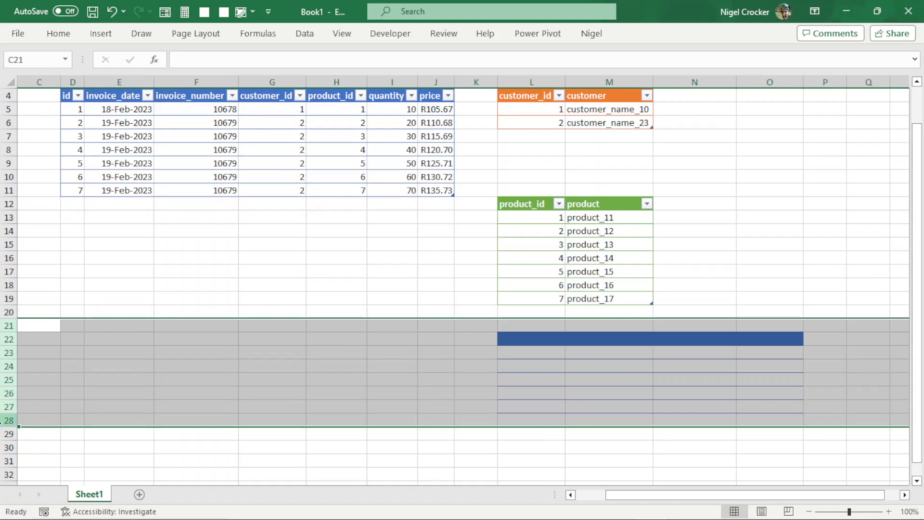
pyautogui.rightClick(4, 422)
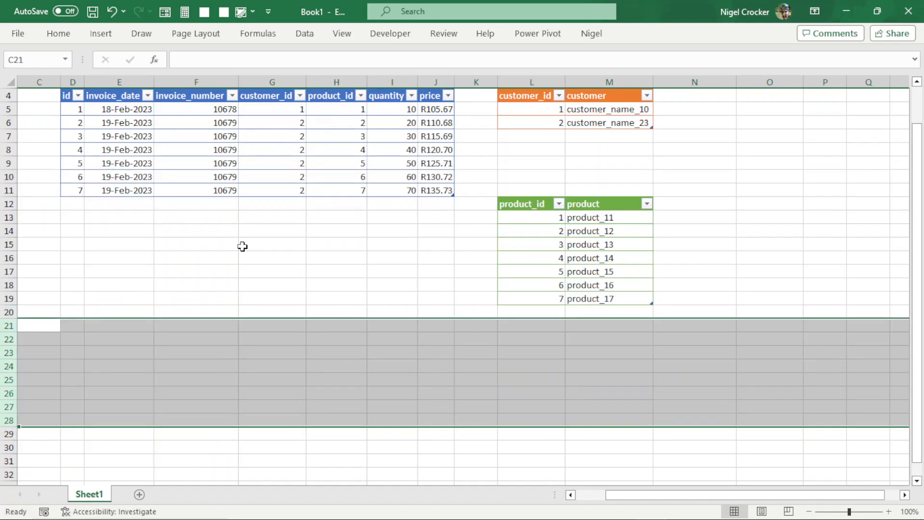
pyautogui.click(246, 244)
# Copy the id, invoice_date, invoice_number and customer_id columns in D4:G11 and paste them as values only starting at L23
pyautogui.scroll(1, 294, 181)
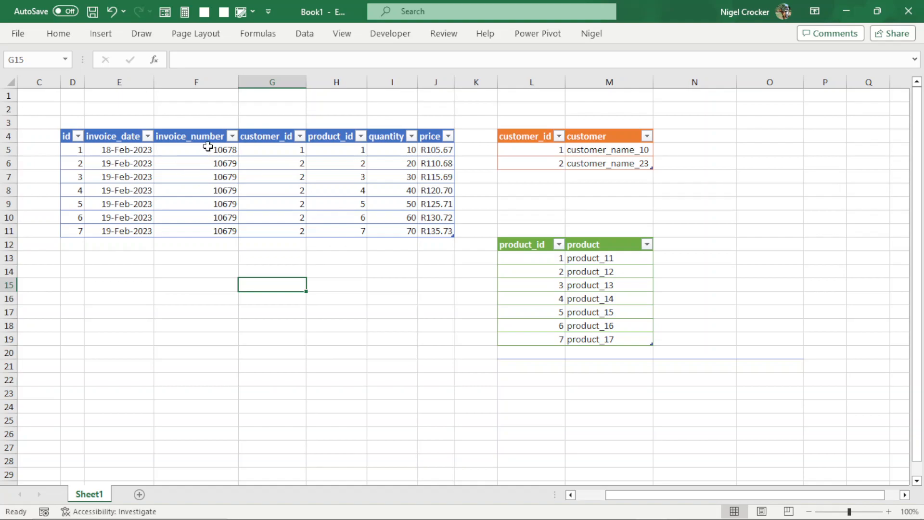
pyautogui.click(285, 150)
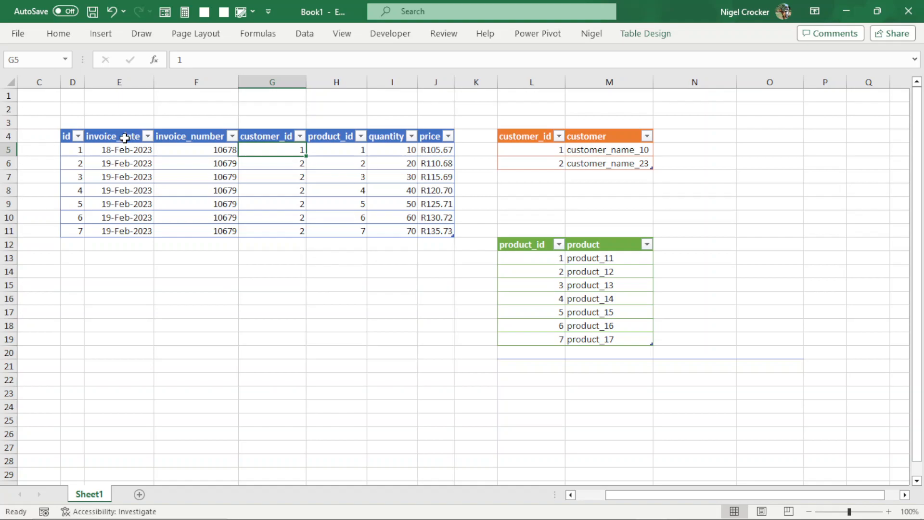
pyautogui.moveTo(124, 138); pyautogui.dragTo(310, 233)
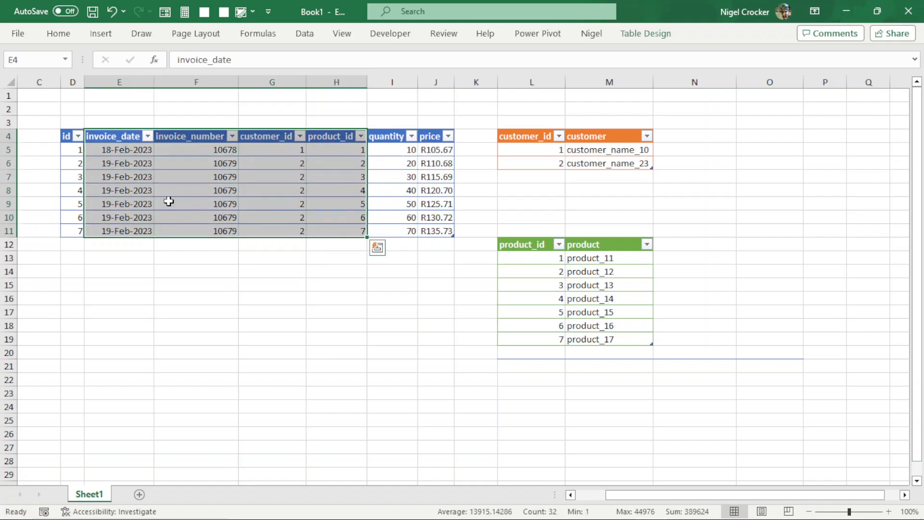
pyautogui.moveTo(70, 140); pyautogui.dragTo(284, 225)
pyautogui.hotkey('ctrl', 'c')
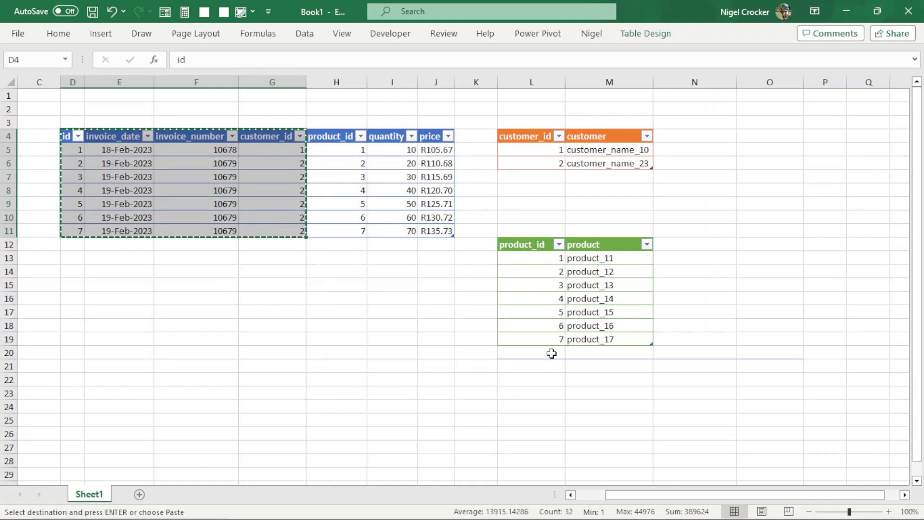
pyautogui.click(524, 390)
pyautogui.rightClick(526, 390)
pyautogui.click(577, 209)
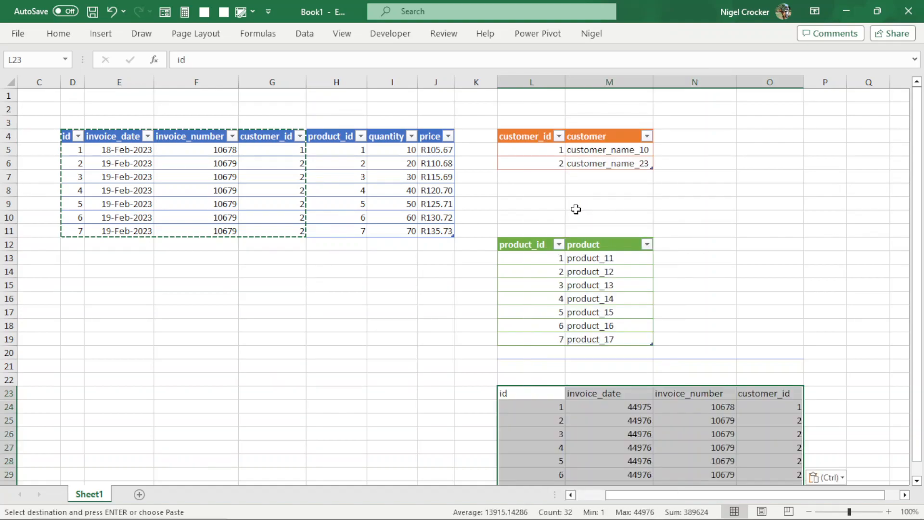
# Convert L23:O30 into a table with headers and give it the gold light table style with a solid header
pyautogui.hotkey('ctrl', 't')
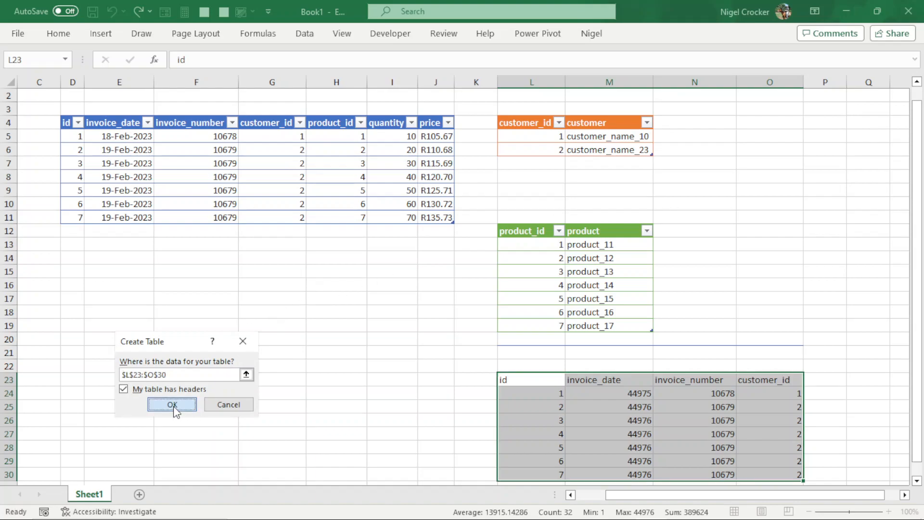
pyautogui.click(172, 405)
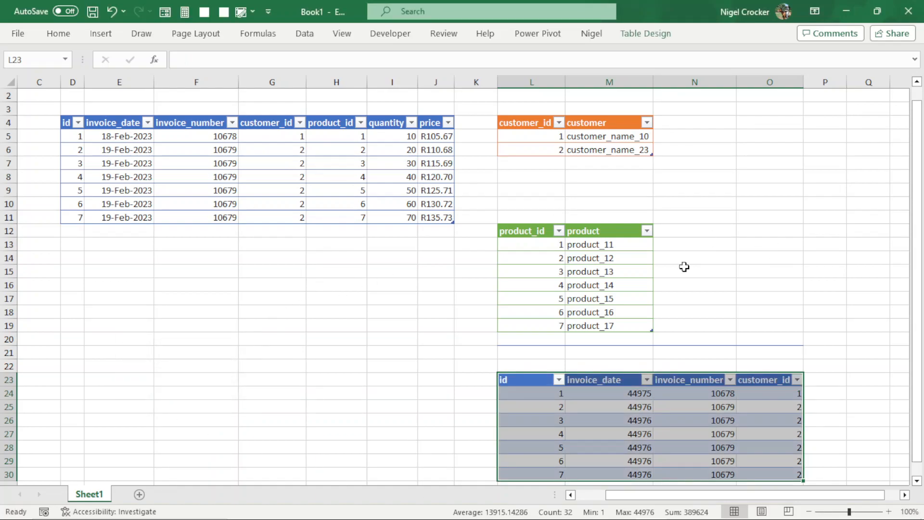
pyautogui.scroll(-2, 678, 298)
pyautogui.scroll(-1, 677, 298)
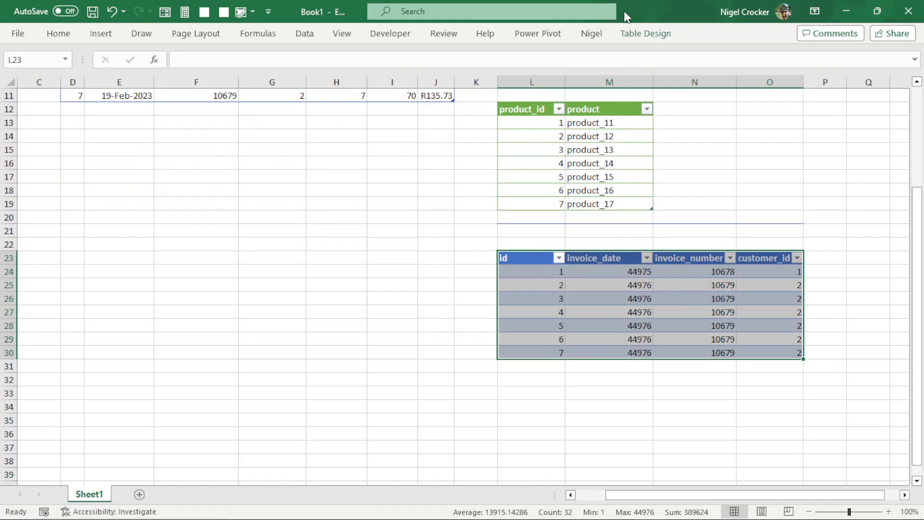
pyautogui.click(631, 34)
pyautogui.click(892, 81)
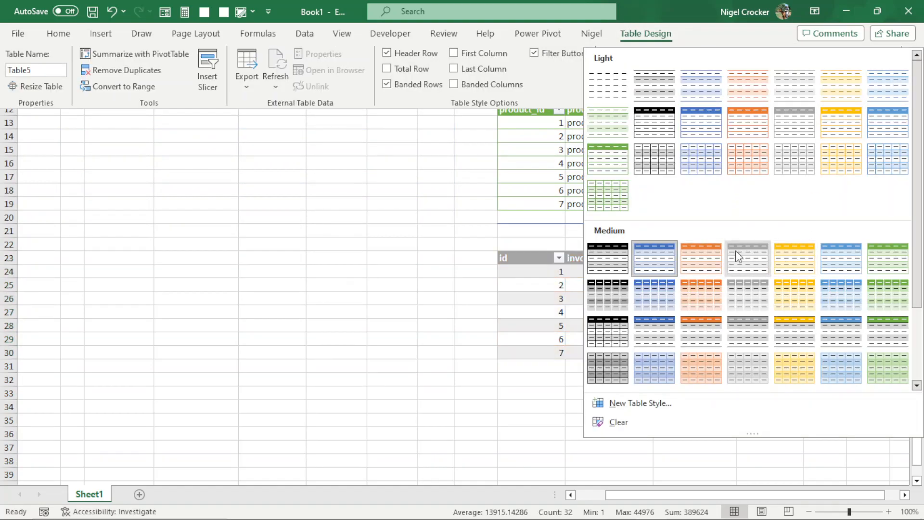
pyautogui.click(837, 135)
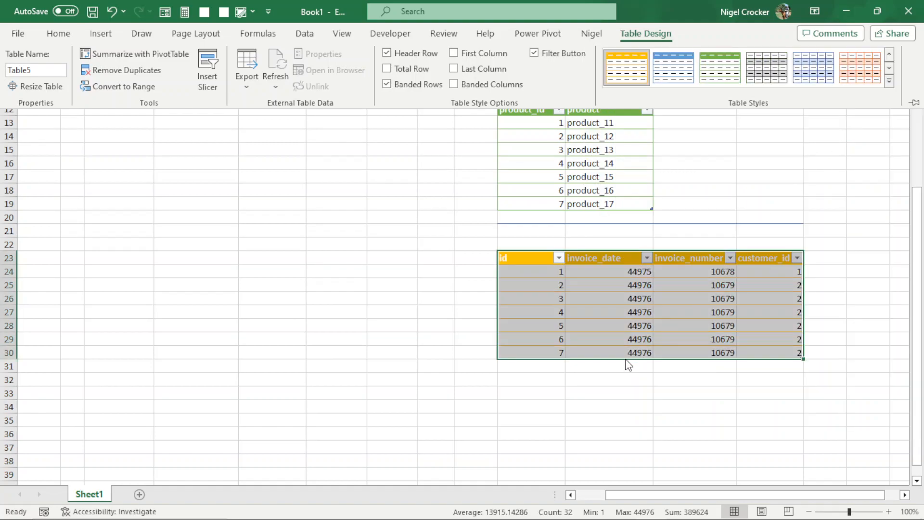
pyautogui.click(628, 324)
pyautogui.scroll(3, 636, 341)
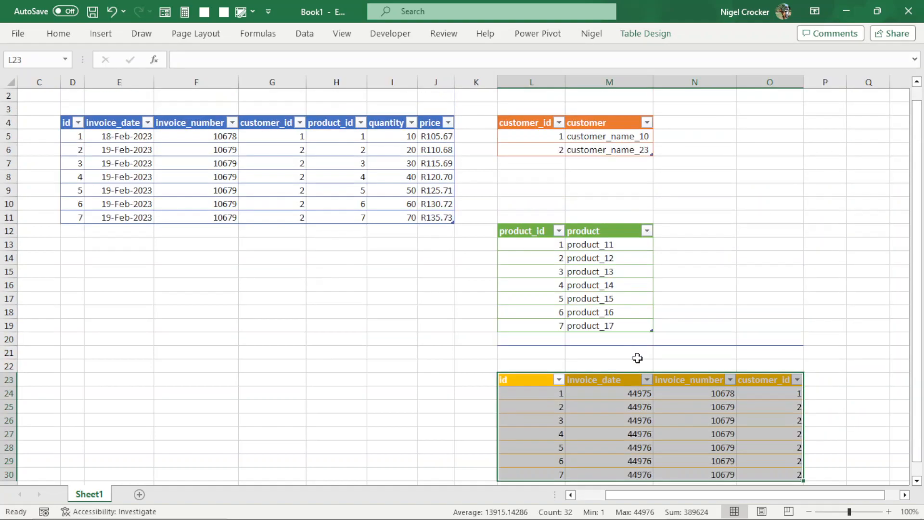
pyautogui.click(616, 392)
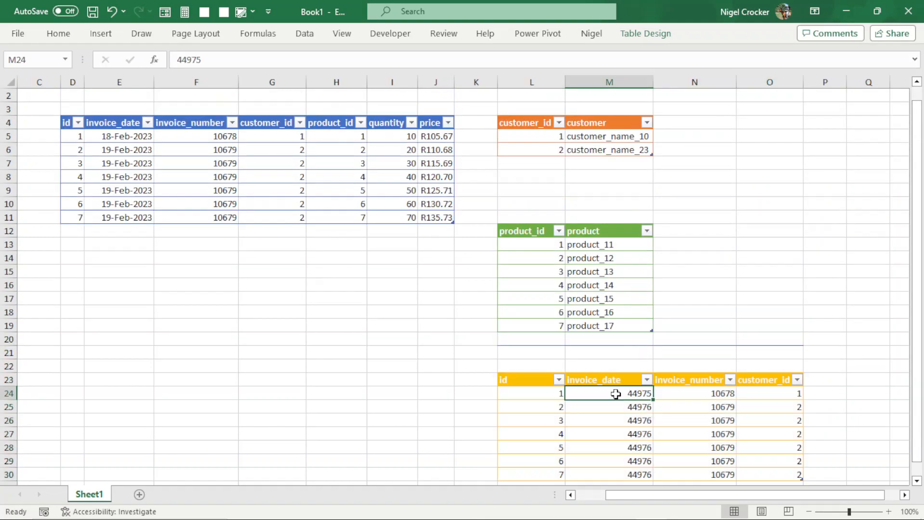
# Name the new invoice table invoice_header
pyautogui.click(664, 34)
pyautogui.click(31, 70)
pyautogui.write('i')
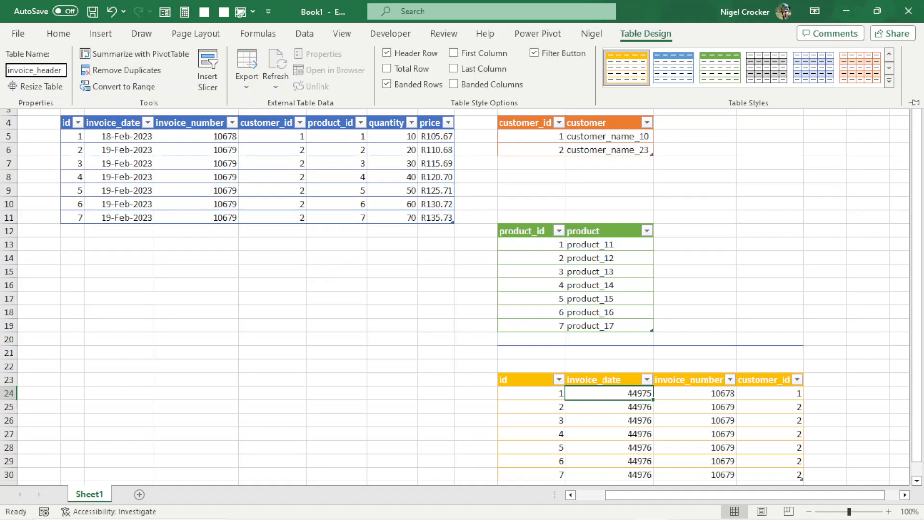
pyautogui.write('nvoice_header')
pyautogui.press('Return')
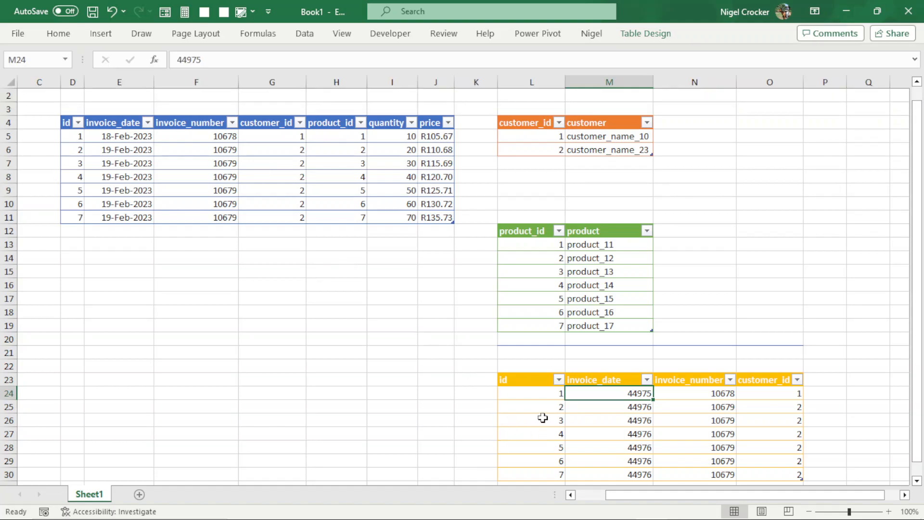
# Apply the grey light table style with a solid header to the invoice_header table
pyautogui.scroll(-2, 543, 418)
pyautogui.click(588, 364)
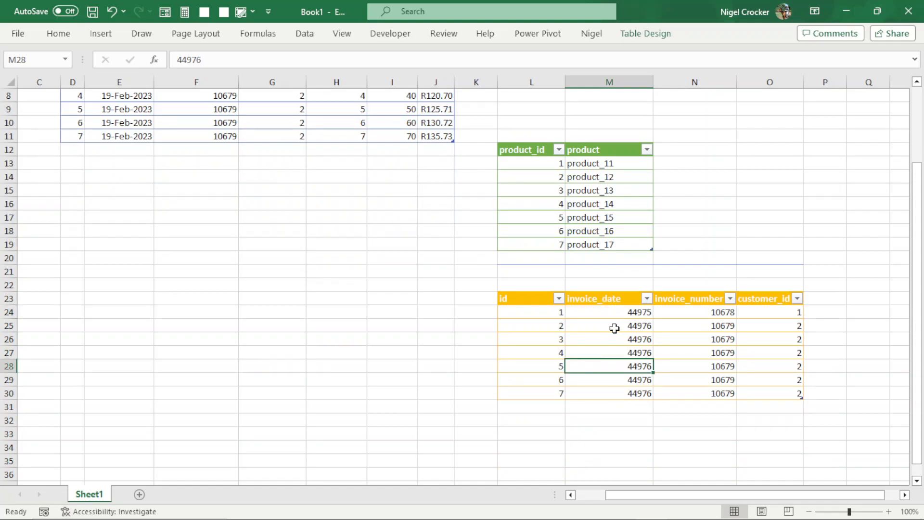
pyautogui.scroll(2, 615, 329)
pyautogui.click(616, 316)
pyautogui.click(655, 33)
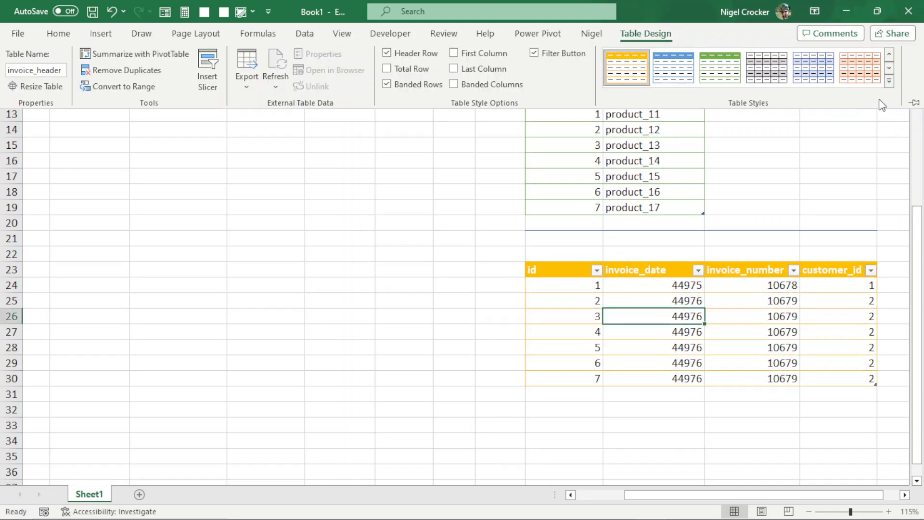
pyautogui.click(889, 81)
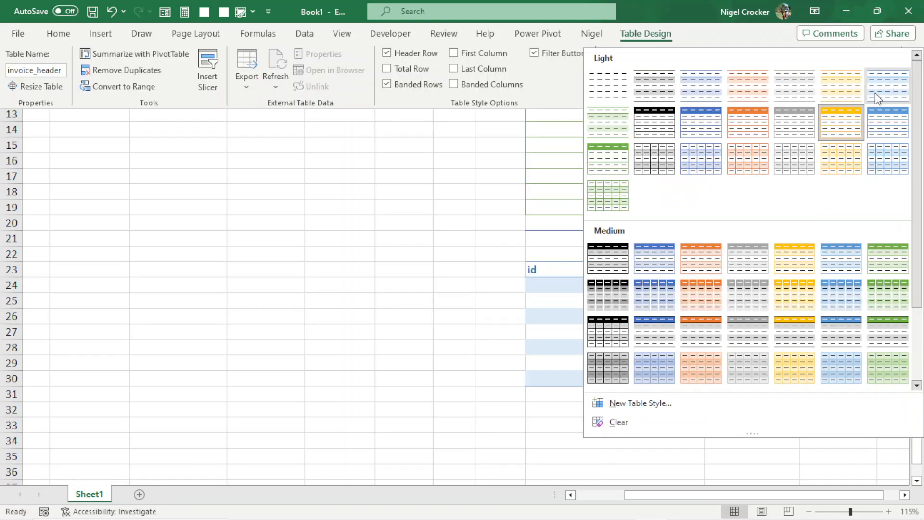
pyautogui.click(798, 150)
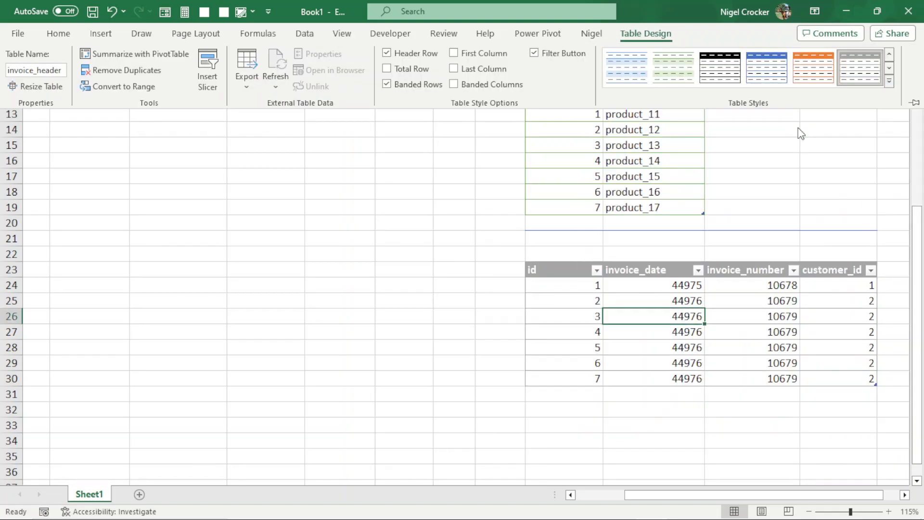
# Switch the invoice_header table to the orange light table style with a solid header
pyautogui.click(890, 83)
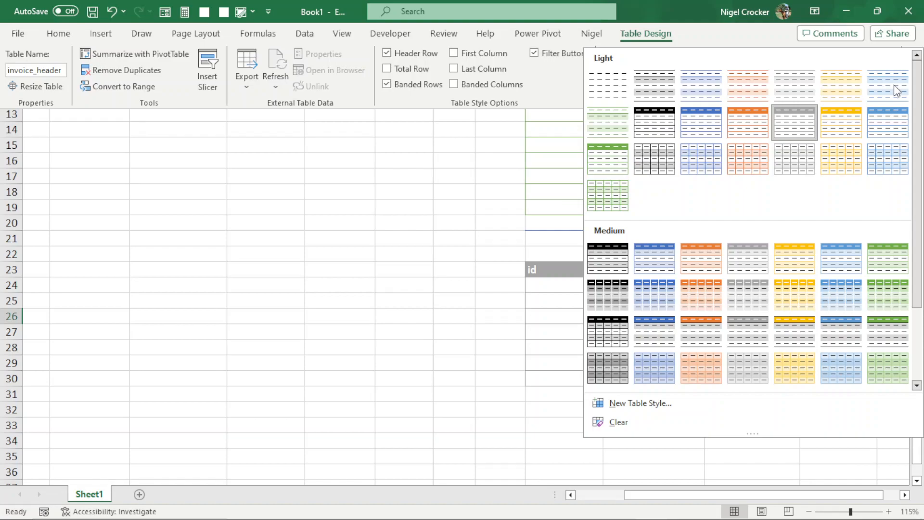
pyautogui.click(751, 118)
pyautogui.scroll(2, 698, 252)
pyautogui.scroll(1, 698, 252)
pyautogui.scroll(-2, 698, 252)
pyautogui.scroll(3, 701, 253)
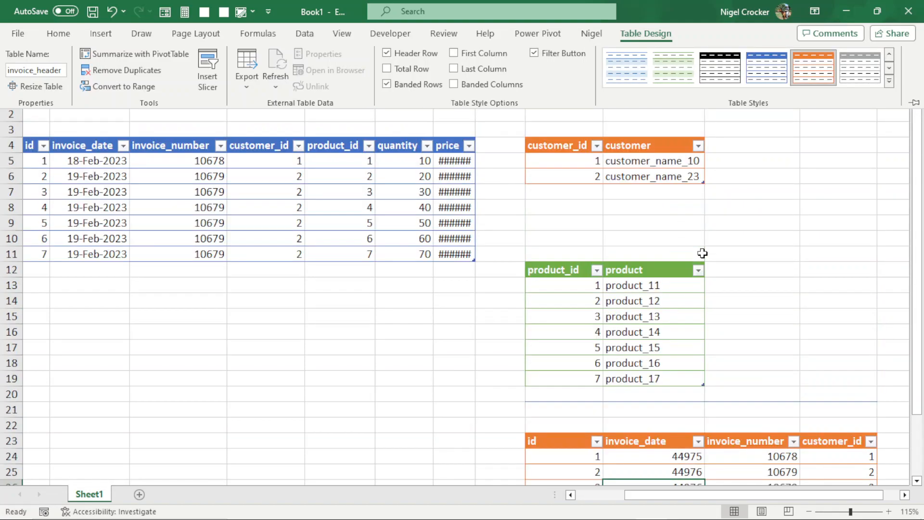
# Autofit the width of the price column J in the main invoice table
pyautogui.scroll(-2, 703, 252)
pyautogui.scroll(2, 703, 252)
pyautogui.scroll(-1, 700, 252)
pyautogui.scroll(1, 694, 254)
pyautogui.click(345, 328)
pyautogui.doubleClick(477, 82)
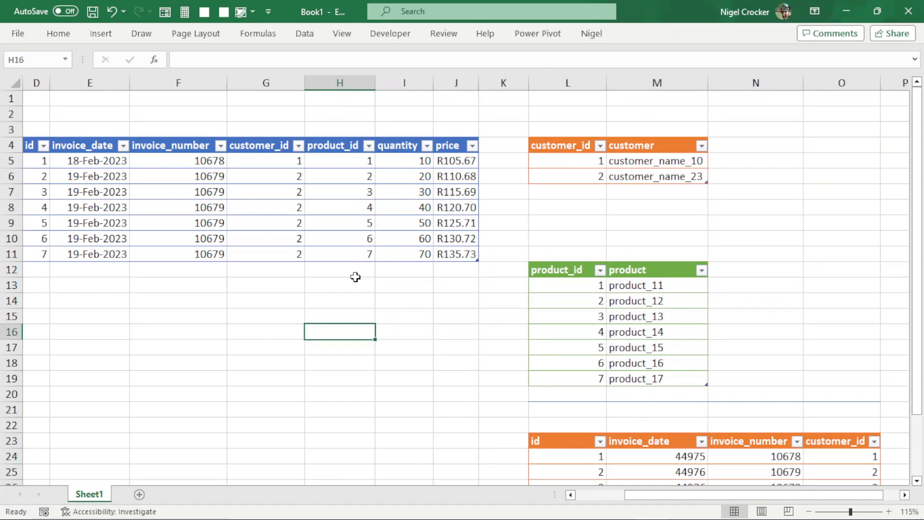
# Format the id values of the invoice_header table as Number with 0 decimal places
pyautogui.scroll(-3, 356, 280)
pyautogui.moveTo(590, 313); pyautogui.dragTo(583, 418)
pyautogui.hotkey('ctrl', '1')
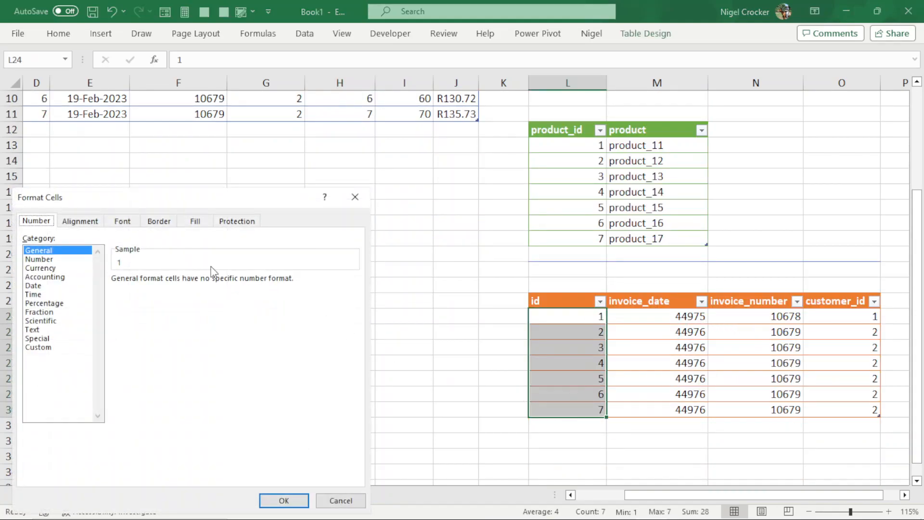
pyautogui.click(50, 259)
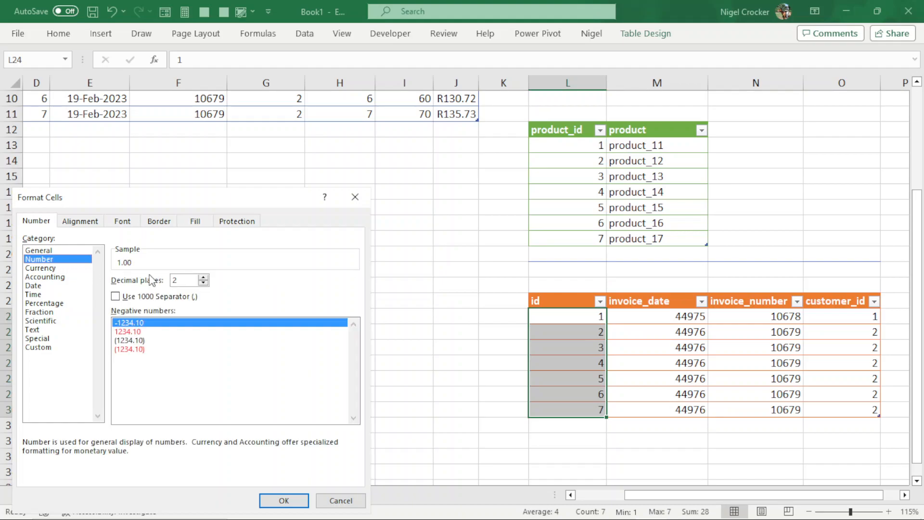
pyautogui.click(203, 283)
pyautogui.click(203, 283)
pyautogui.click(285, 501)
# Format the invoice_date values of the invoice_header table as dates of the 14-Mar-2012 type
pyautogui.moveTo(669, 315); pyautogui.dragTo(646, 416)
pyautogui.hotkey('ctrl', '1')
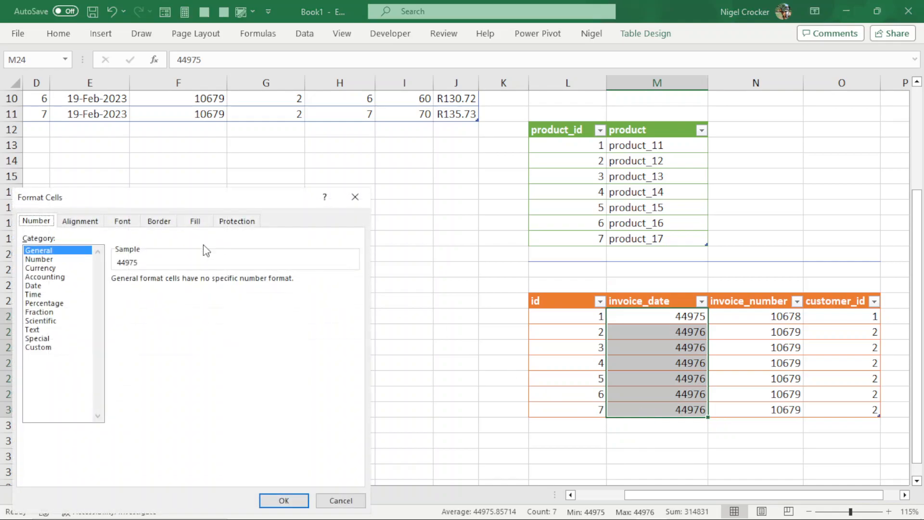
pyautogui.click(34, 286)
pyautogui.scroll(-4, 330, 311)
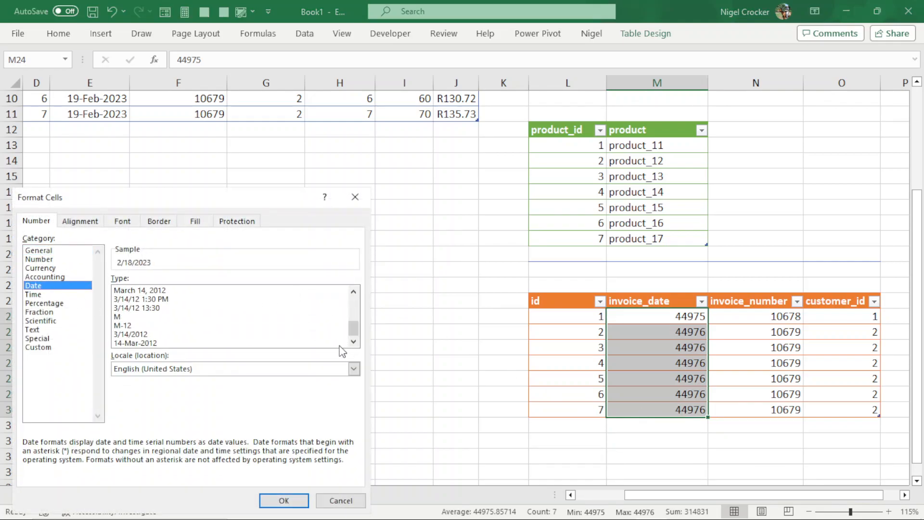
pyautogui.click(149, 343)
pyautogui.click(285, 501)
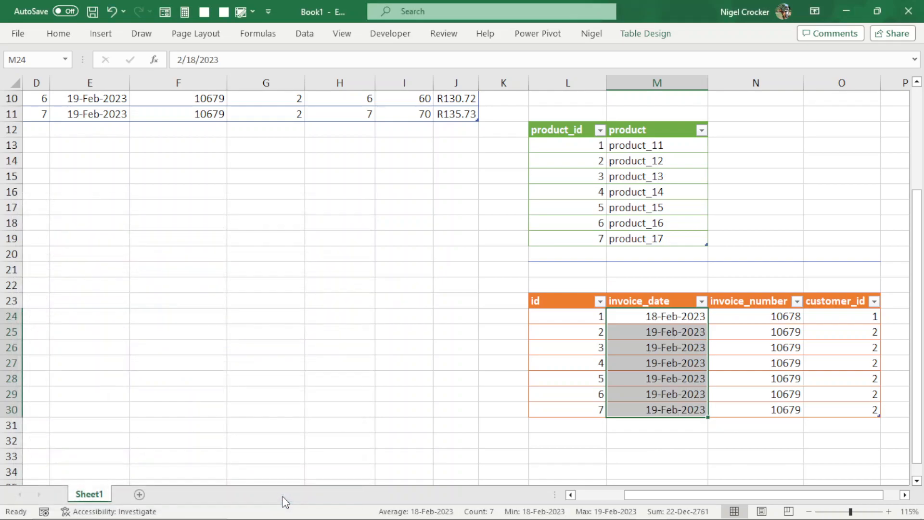
# Format the invoice_number and customer_id values of the invoice_header table as Number with 0 decimal places
pyautogui.moveTo(765, 314); pyautogui.dragTo(836, 405)
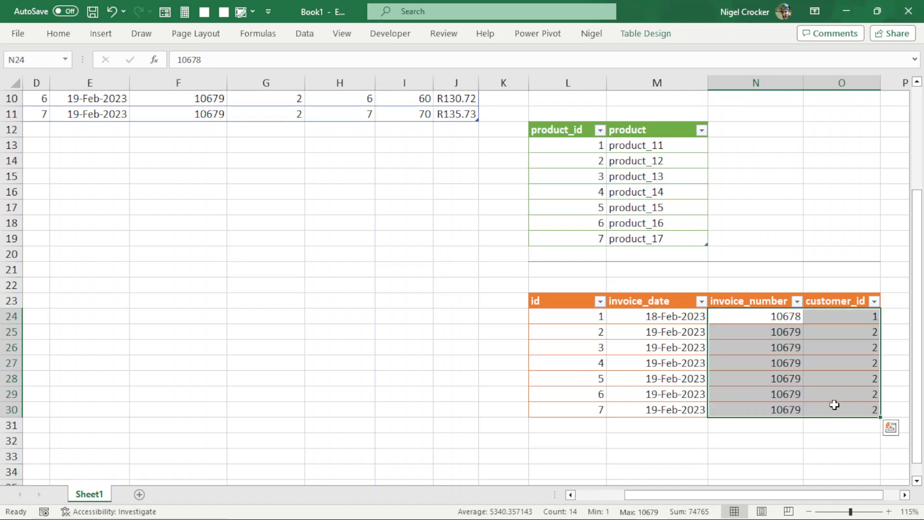
pyautogui.hotkey('ctrl', '1')
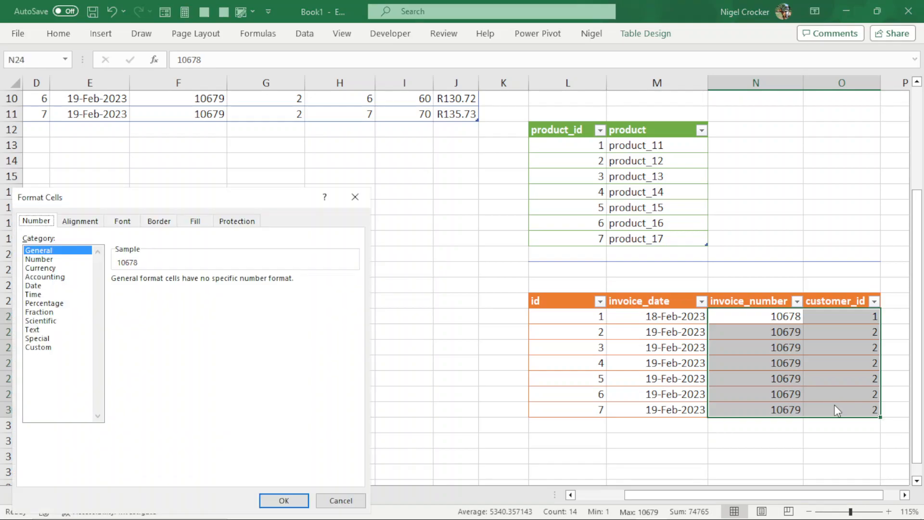
pyautogui.click(40, 260)
pyautogui.doubleClick(204, 283)
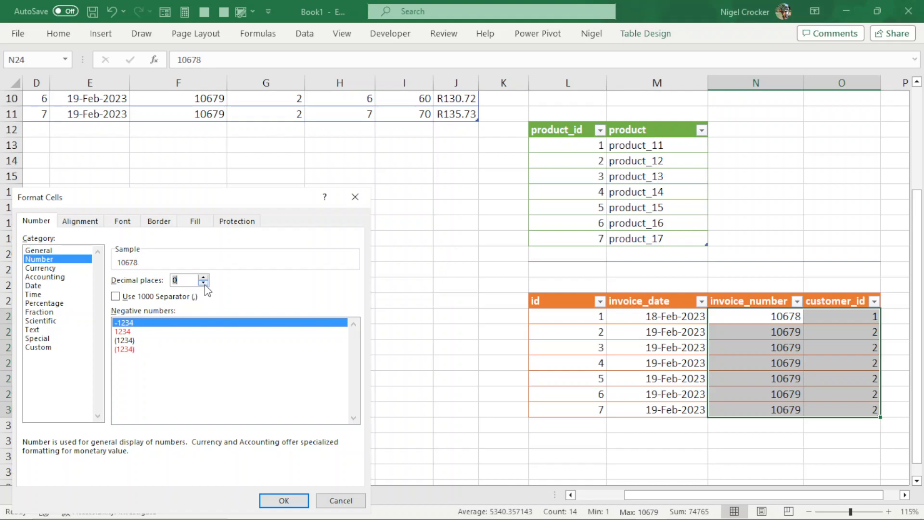
pyautogui.click(283, 501)
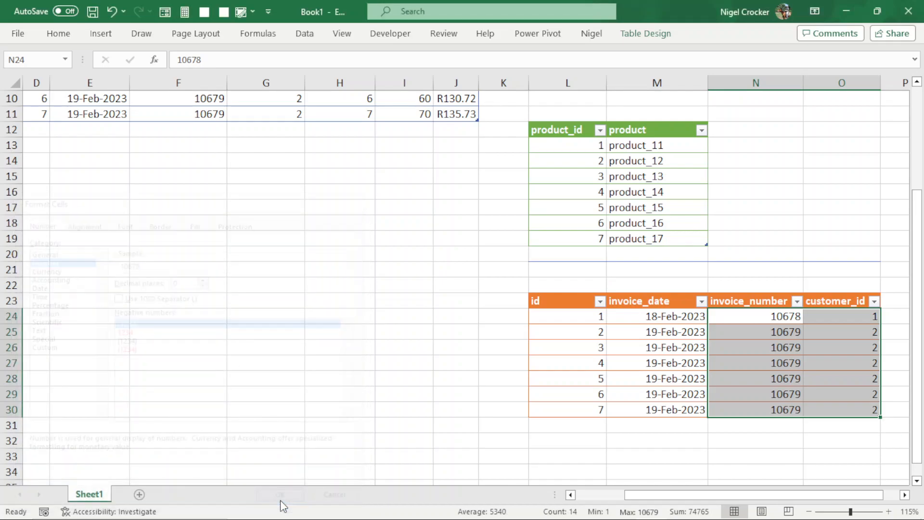
pyautogui.click(671, 394)
# Delete the duplicate table rows with ids 3 to 7 from the invoice_header table
pyautogui.scroll(2, 217, 241)
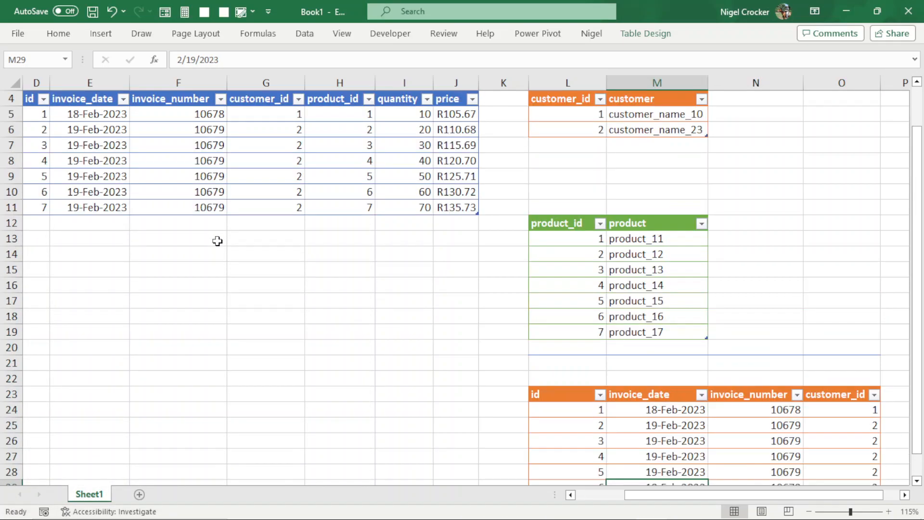
pyautogui.scroll(-1, 644, 396)
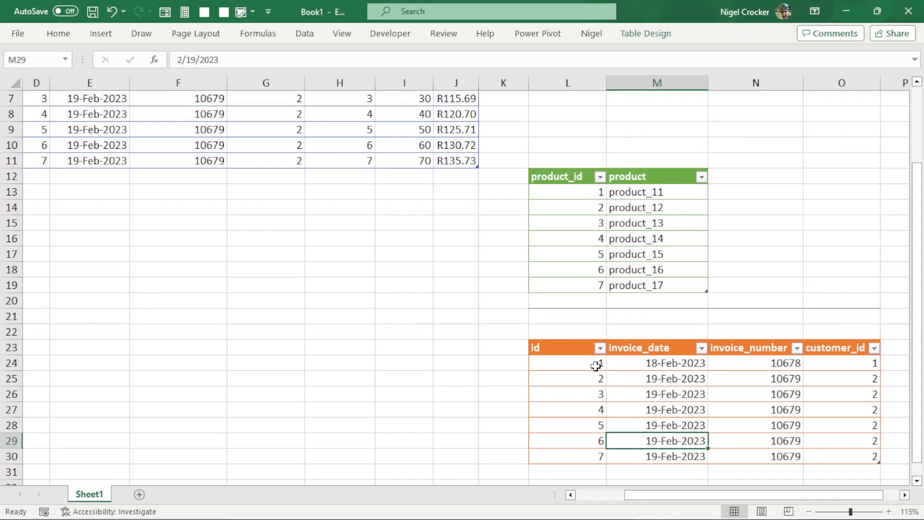
pyautogui.click(560, 402)
pyautogui.moveTo(561, 402); pyautogui.dragTo(570, 455)
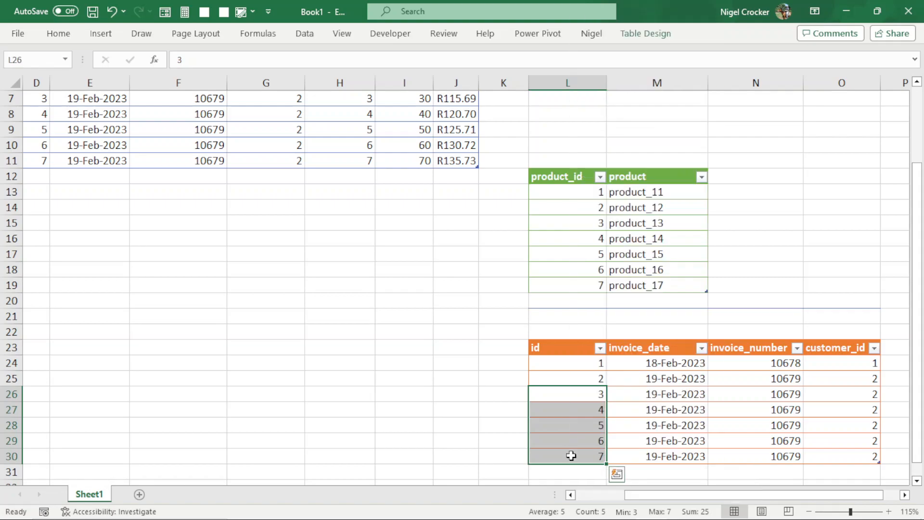
pyautogui.rightClick(572, 456)
pyautogui.press('Escape')
pyautogui.rightClick(573, 458)
pyautogui.press('Escape')
pyautogui.rightClick(573, 458)
pyautogui.moveTo(713, 212)
pyautogui.click(765, 232)
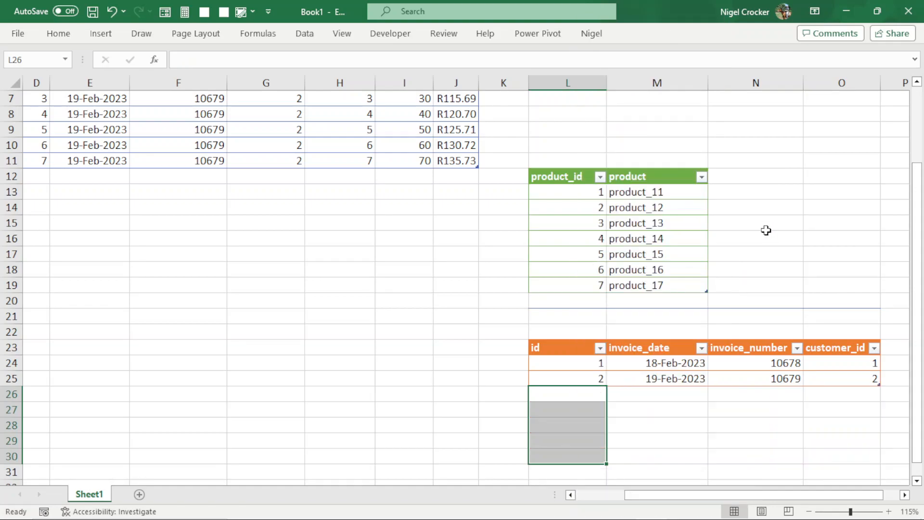
pyautogui.click(662, 375)
# Rename the id header of the invoice_header table to invoice_header_id and autofit column L
pyautogui.scroll(2, 332, 275)
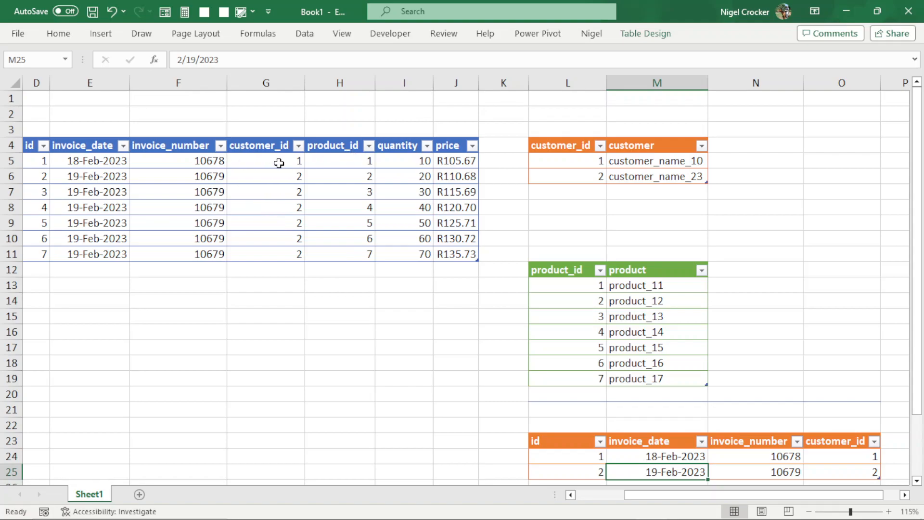
pyautogui.click(186, 144)
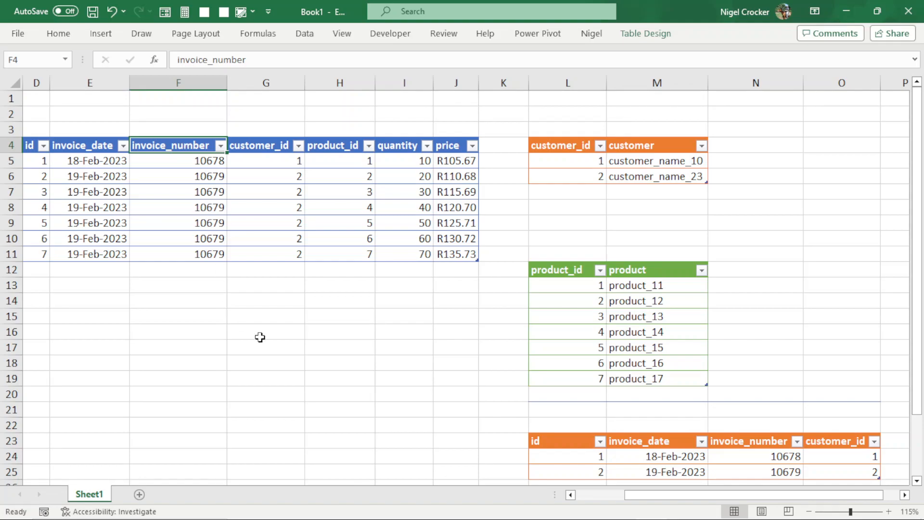
pyautogui.click(559, 440)
pyautogui.write('invoice_hae')
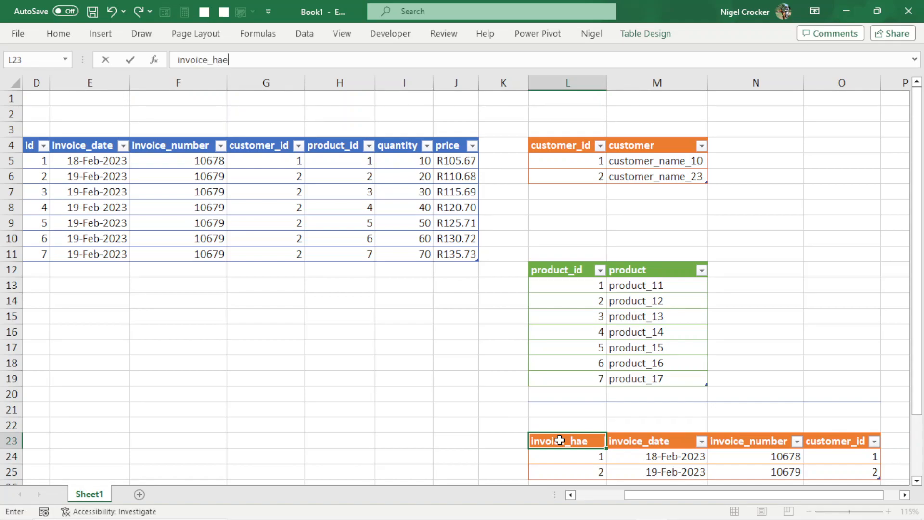
pyautogui.press('BackSpace')
pyautogui.press('BackSpace')
pyautogui.write('eader_id')
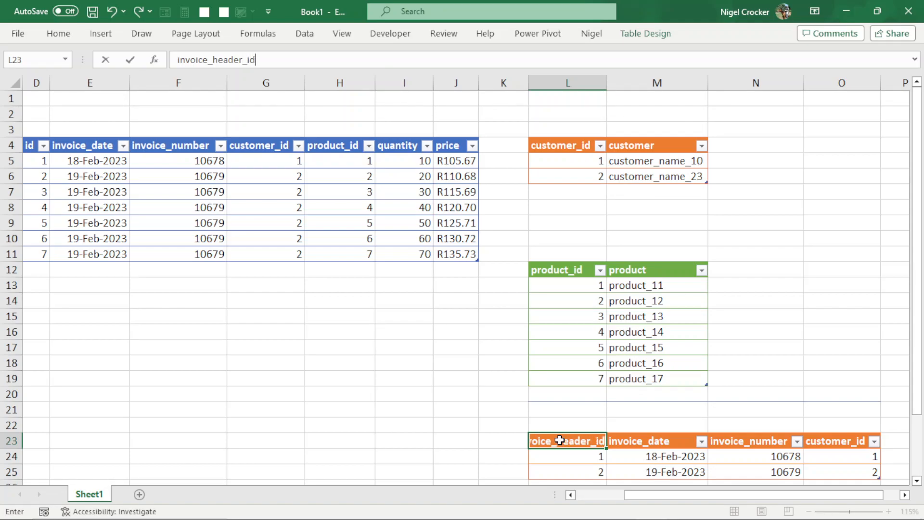
pyautogui.click(586, 481)
pyautogui.click(562, 441)
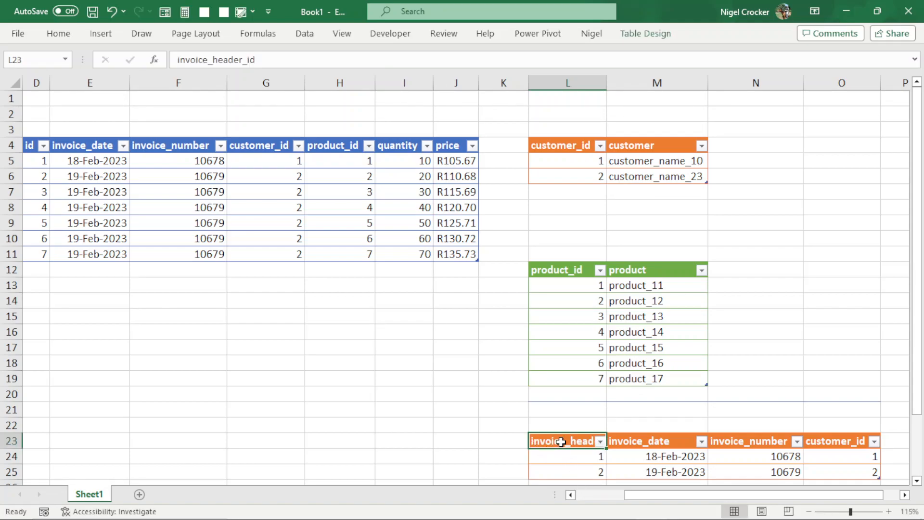
pyautogui.doubleClick(604, 84)
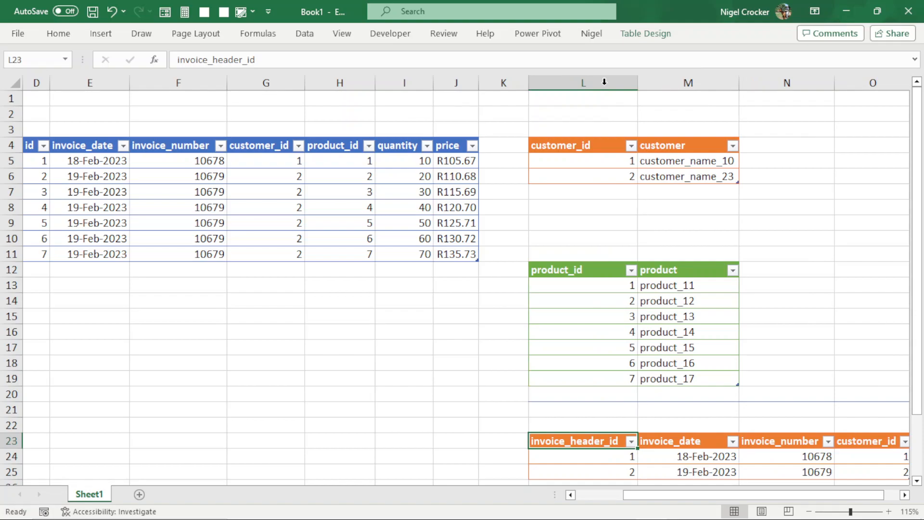
# Copy the invoice_header_id heading over the invoice_date heading in E4 of the main invoice table
pyautogui.hotkey('ctrl', 'c')
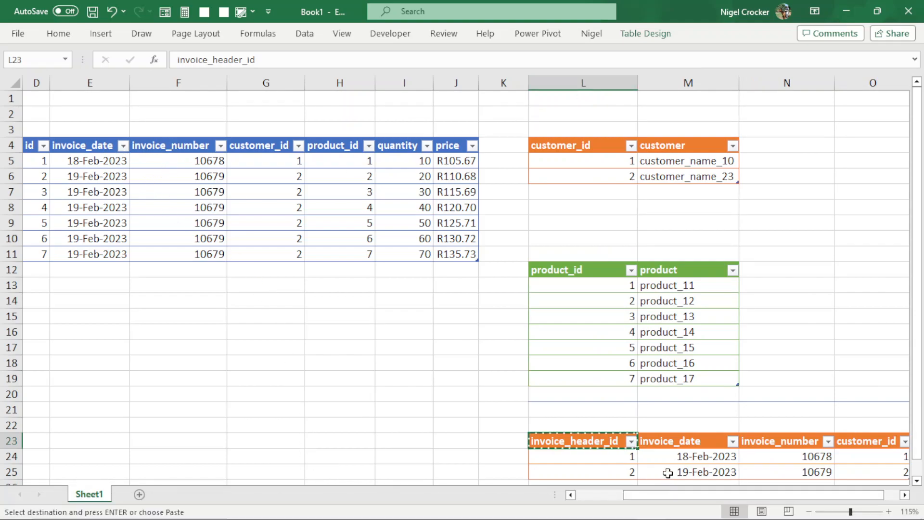
pyautogui.moveTo(654, 495); pyautogui.dragTo(567, 497)
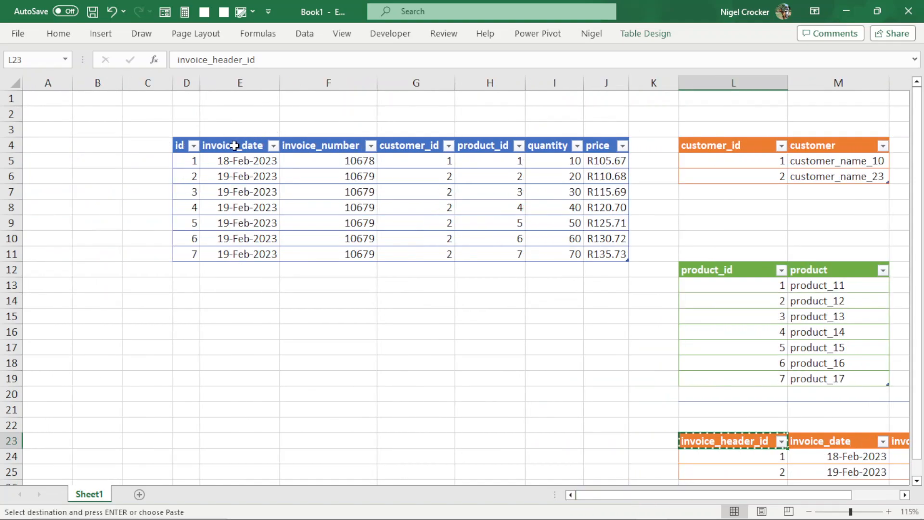
pyautogui.rightClick(234, 145)
pyautogui.click(288, 171)
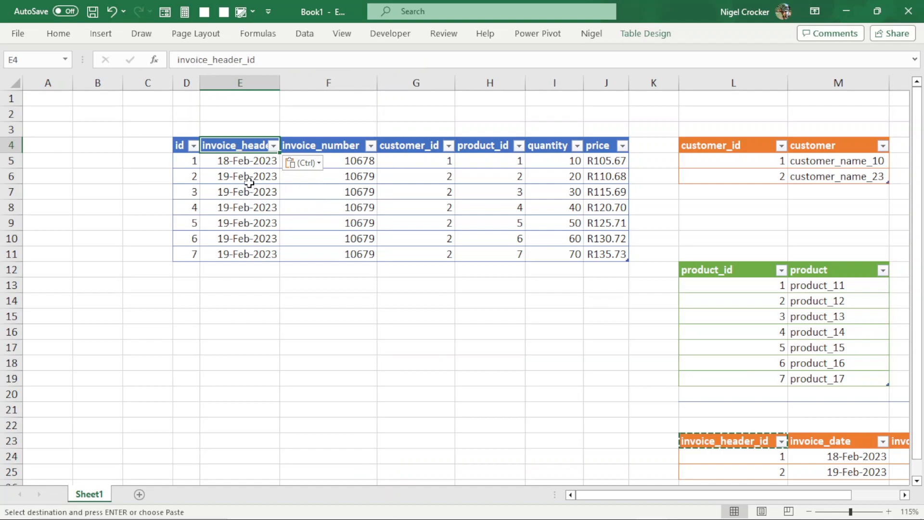
# Fill the main table's invoice_header_id column with 1 in E5 and 2 in E6, copying the 2 down to E7:E11
pyautogui.click(238, 161)
pyautogui.write('1')
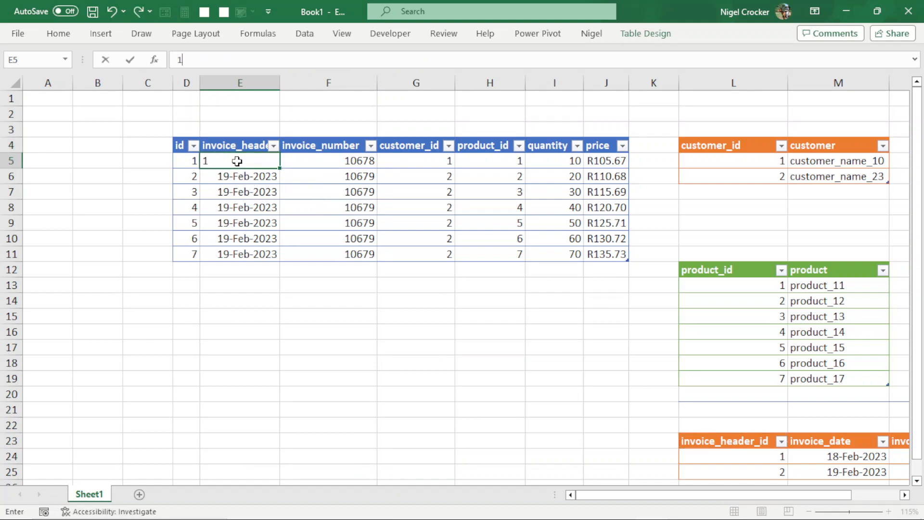
pyautogui.press('Return')
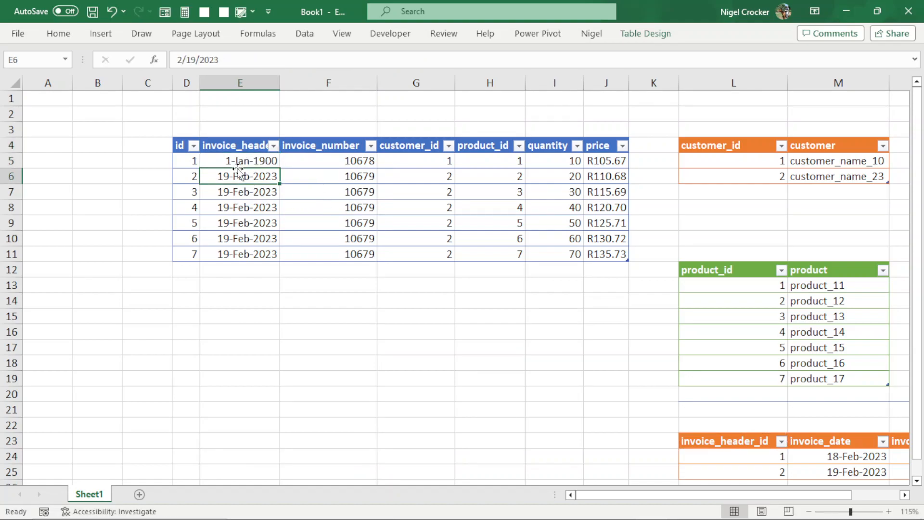
pyautogui.write('2')
pyautogui.press('Return')
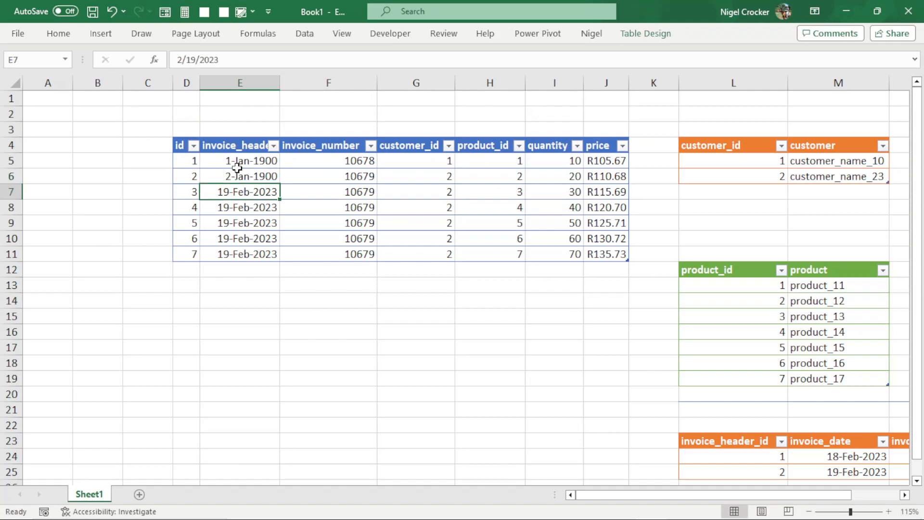
pyautogui.click(237, 171)
pyautogui.hotkey('ctrl', 'c')
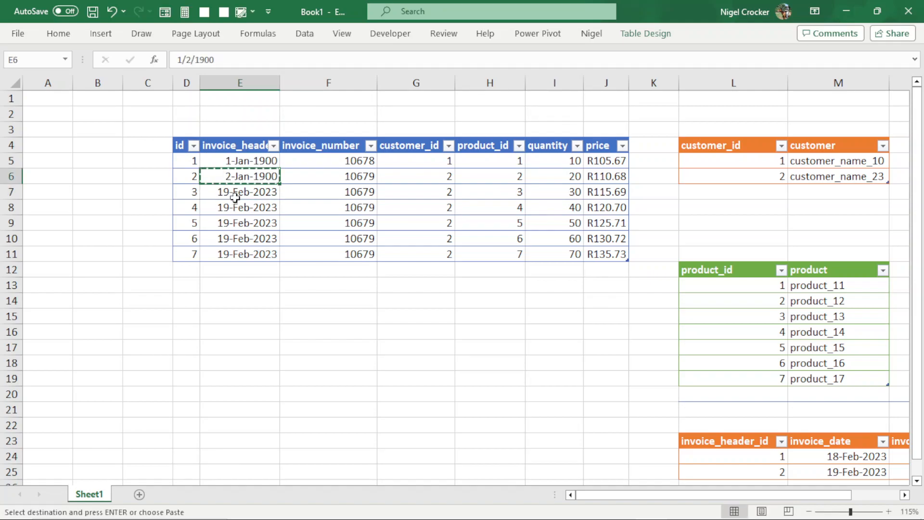
pyautogui.click(235, 195)
pyautogui.moveTo(235, 213); pyautogui.dragTo(244, 248)
pyautogui.press('Return')
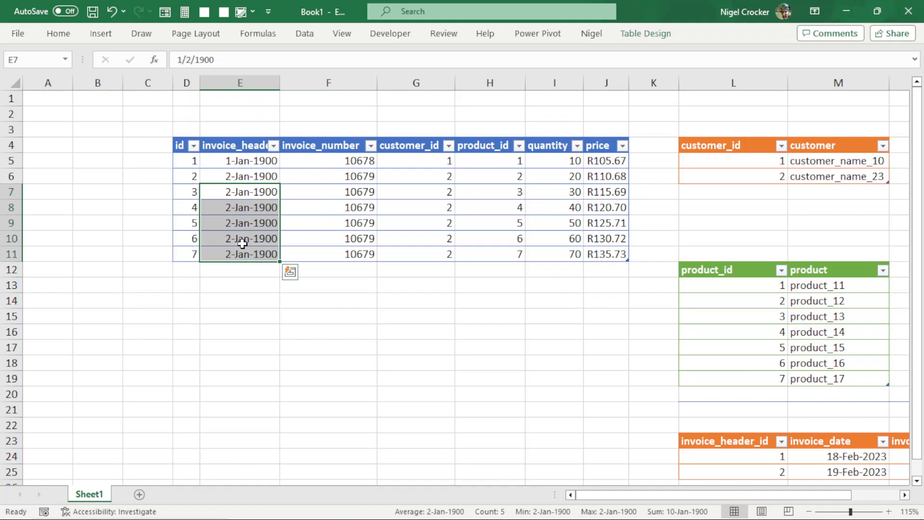
# Format the invoice_header_id values in E5:E11 as Number with 0 decimal places
pyautogui.moveTo(251, 158); pyautogui.dragTo(253, 247)
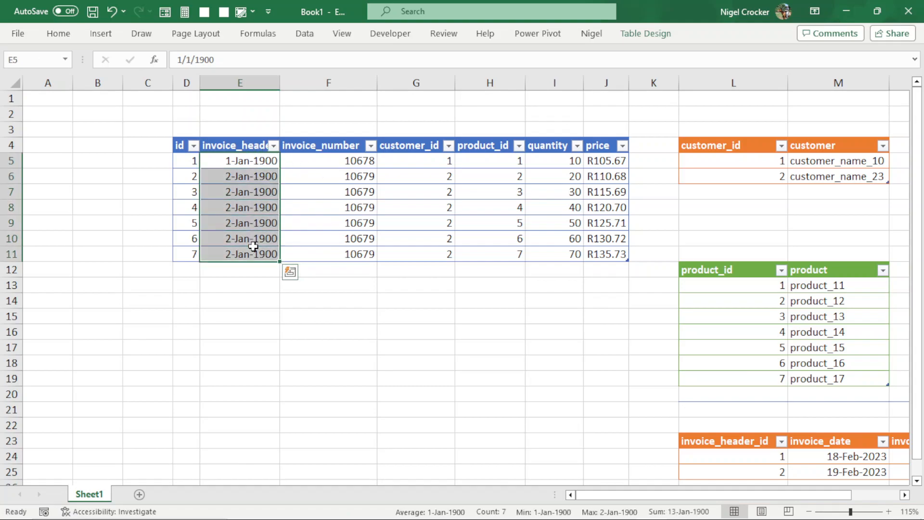
pyautogui.hotkey('ctrl', '1')
pyautogui.click(34, 259)
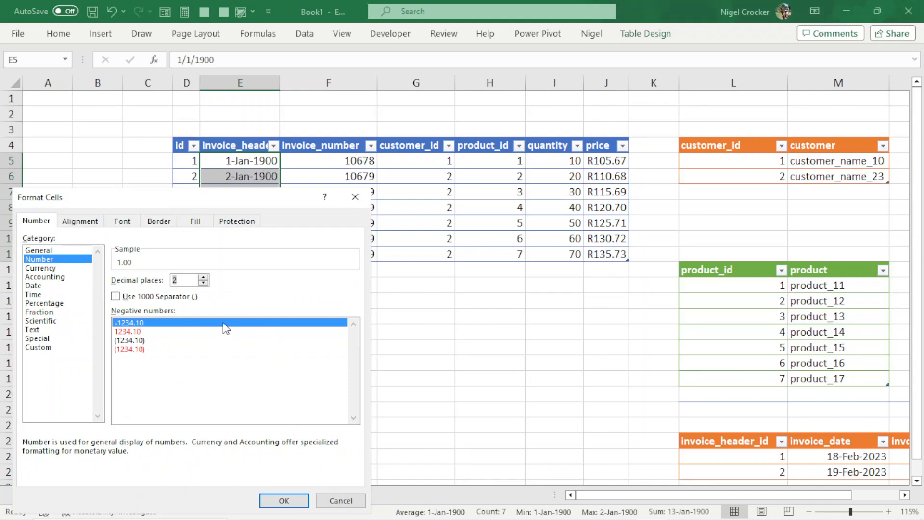
pyautogui.click(203, 282)
pyautogui.click(203, 283)
pyautogui.click(284, 500)
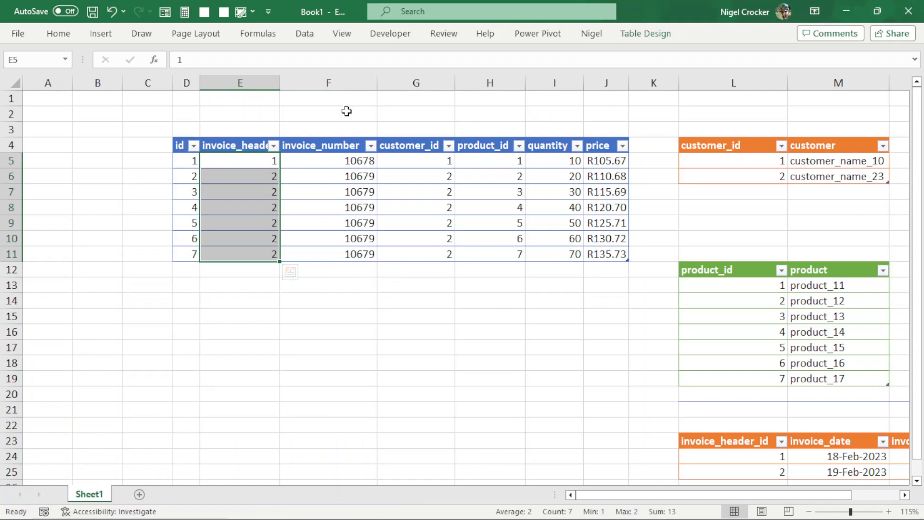
# Delete the invoice_number and customer_id columns F and G that belong to the main invoice table
pyautogui.click(343, 83)
pyautogui.moveTo(343, 84); pyautogui.dragTo(419, 82)
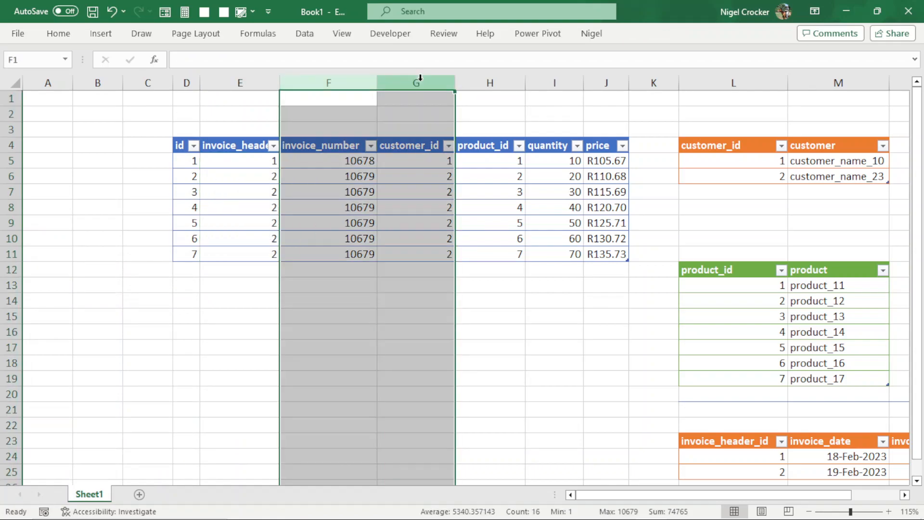
pyautogui.rightClick(419, 83)
pyautogui.click(463, 232)
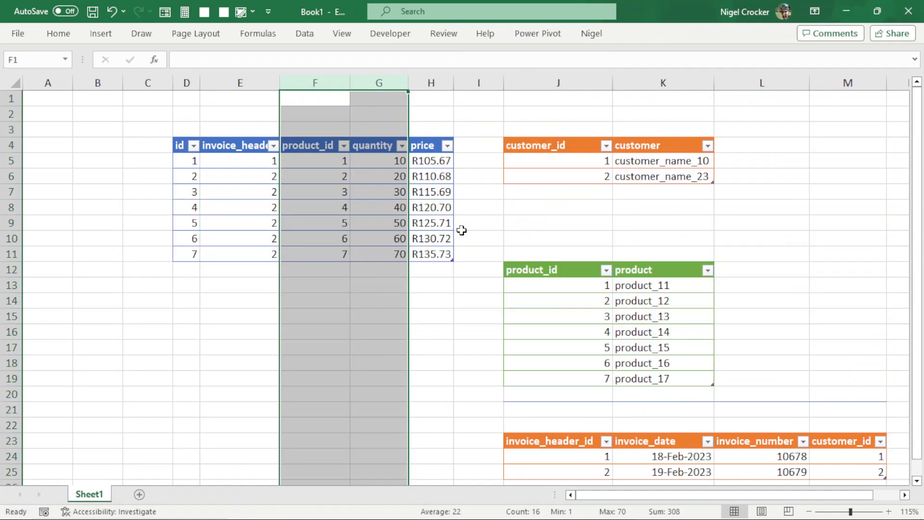
pyautogui.click(340, 210)
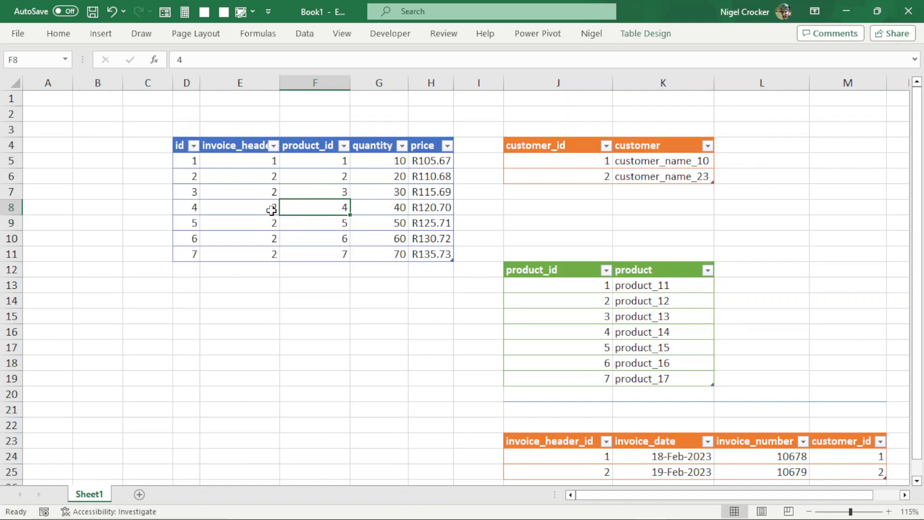
# Rename the main invoice table starting at D4 as invoice
pyautogui.click(229, 166)
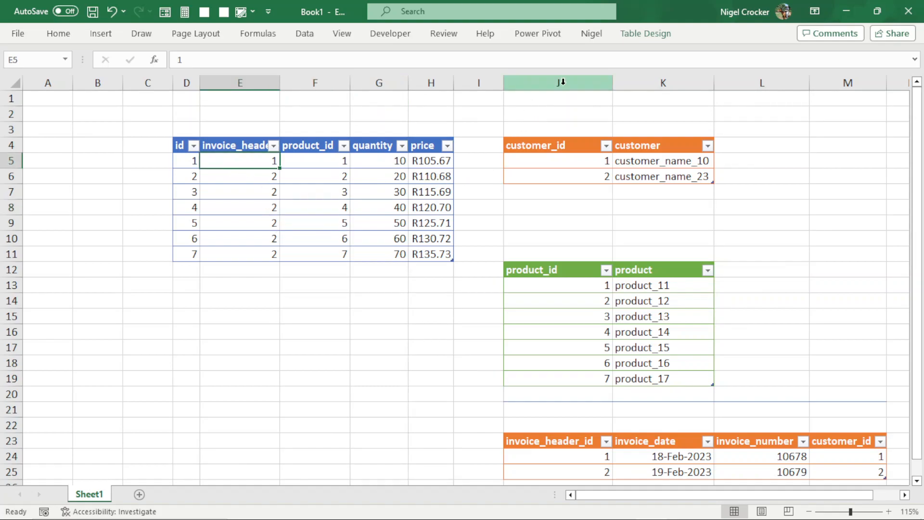
pyautogui.click(641, 35)
pyautogui.click(43, 71)
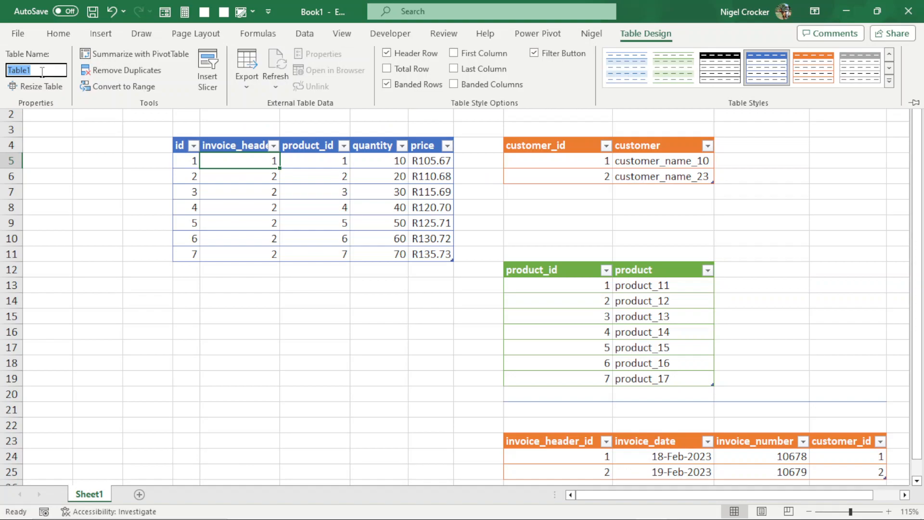
pyautogui.write('invoice')
pyautogui.press('Return')
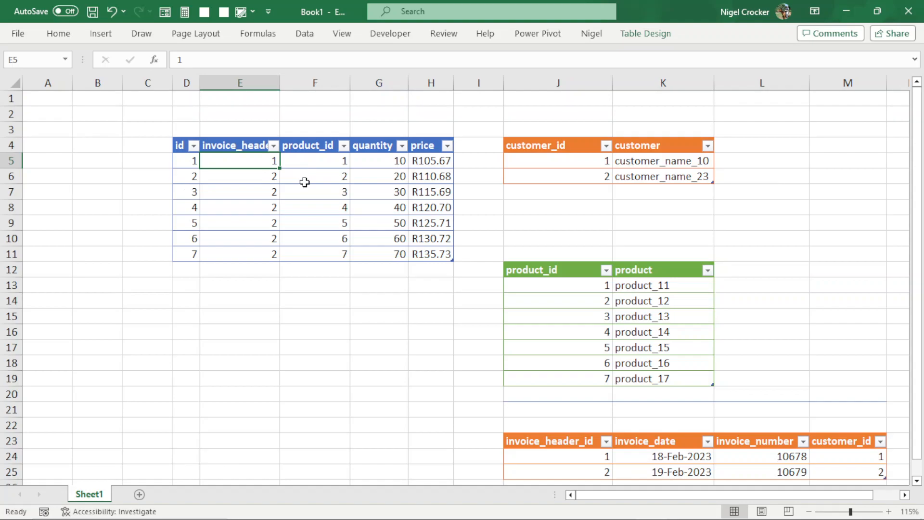
# Examine the invoice, customer, product and invoice header tables and the ID columns that link them
pyautogui.scroll(-2, 306, 182)
pyautogui.scroll(2, 328, 210)
pyautogui.click(260, 174)
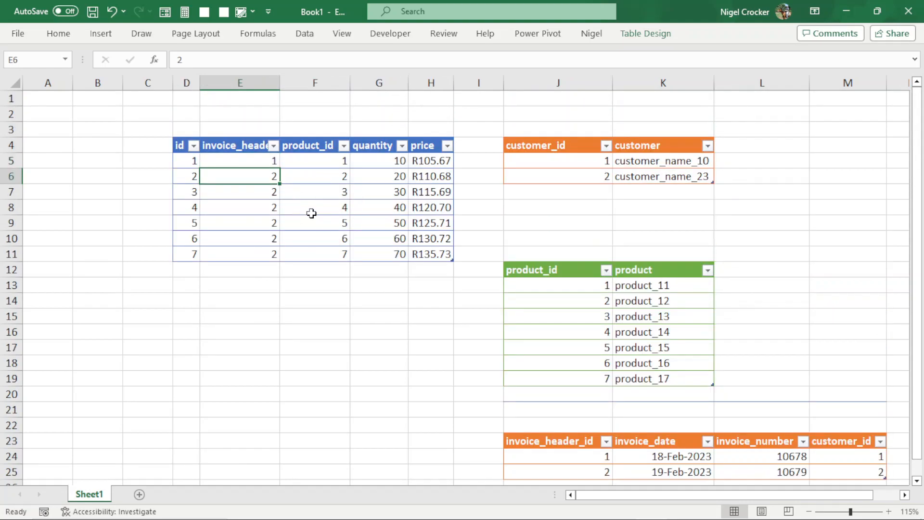
pyautogui.click(570, 151)
pyautogui.click(584, 336)
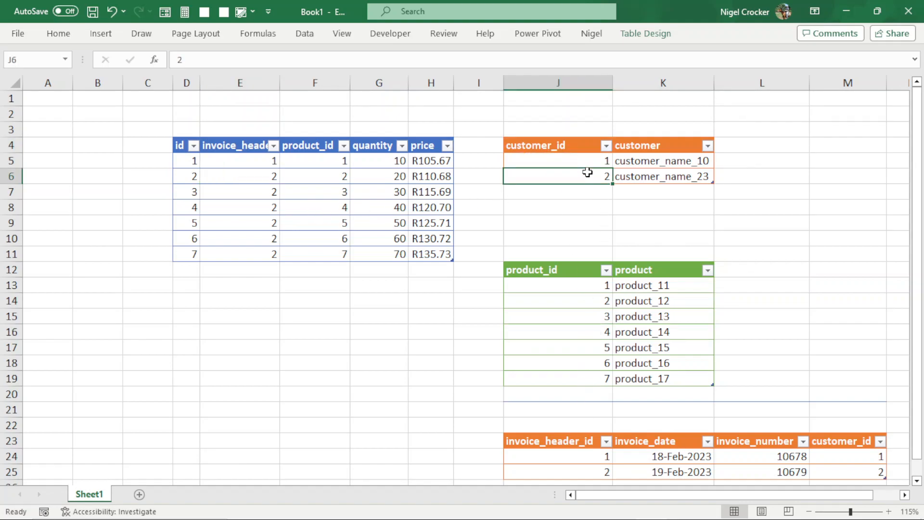
pyautogui.click(631, 173)
pyautogui.click(645, 335)
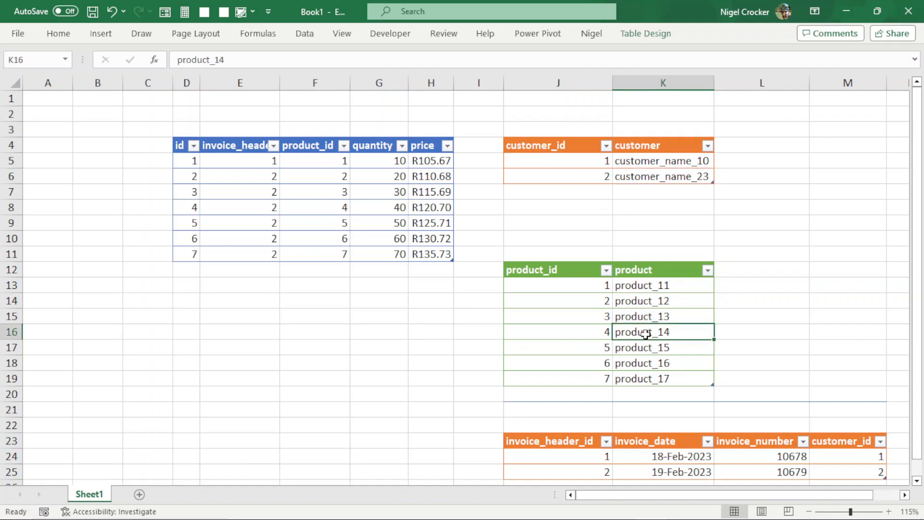
pyautogui.scroll(-3, 645, 333)
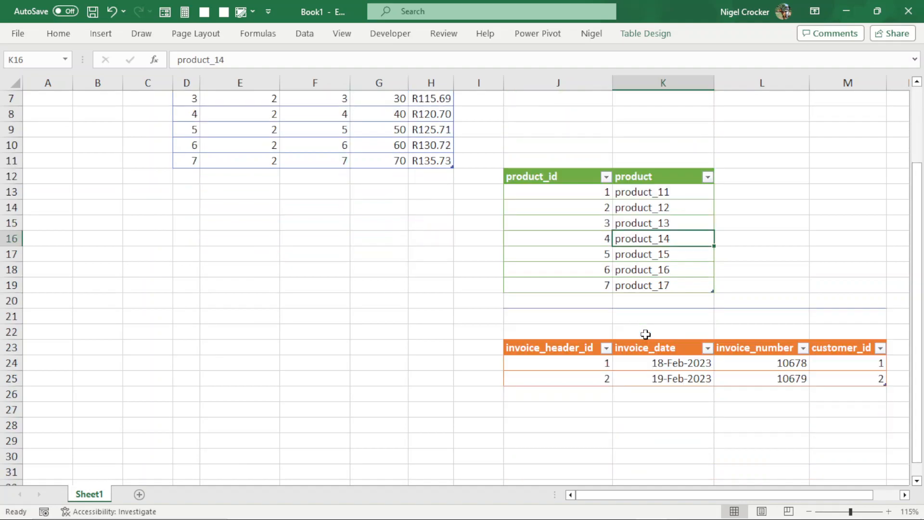
pyautogui.click(647, 329)
pyautogui.scroll(3, 646, 323)
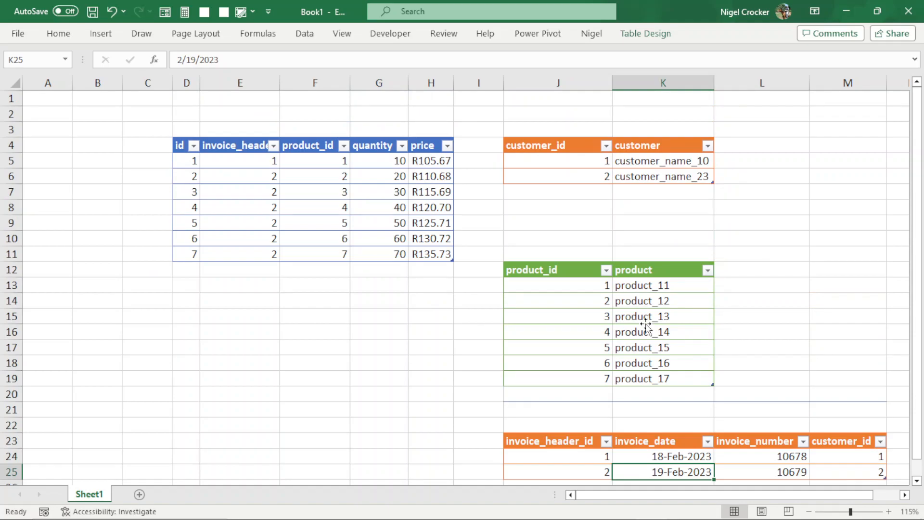
pyautogui.click(350, 181)
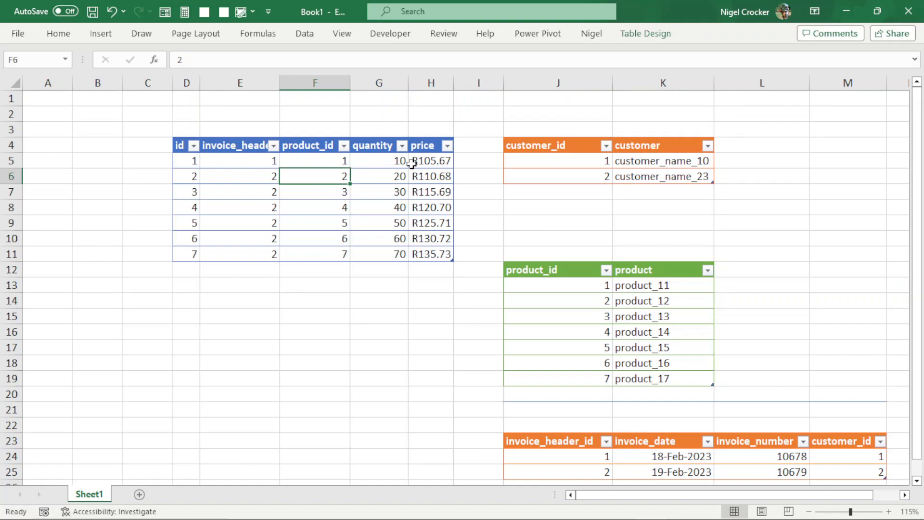
pyautogui.click(471, 116)
# Show the workbook's queries and connections, and bring the invoice table into Power Query Editor as a query
pyautogui.click(343, 188)
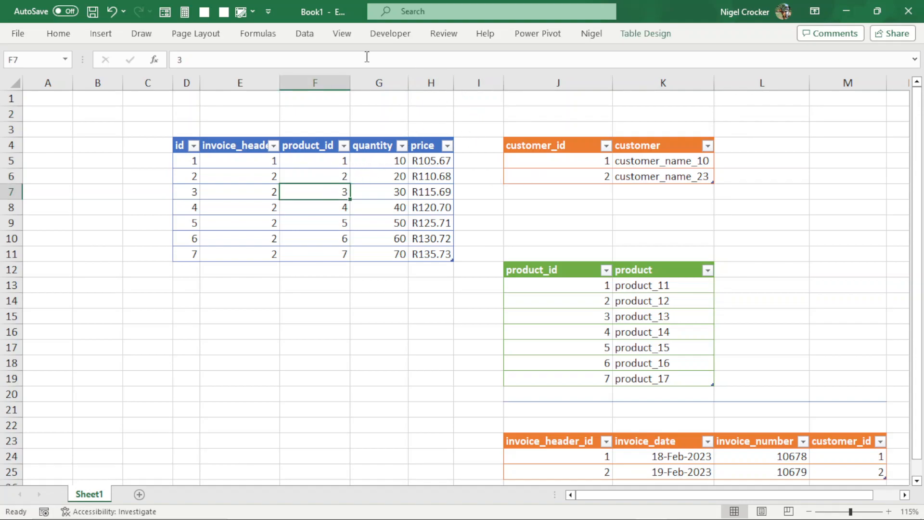
pyautogui.click(310, 37)
pyautogui.click(313, 55)
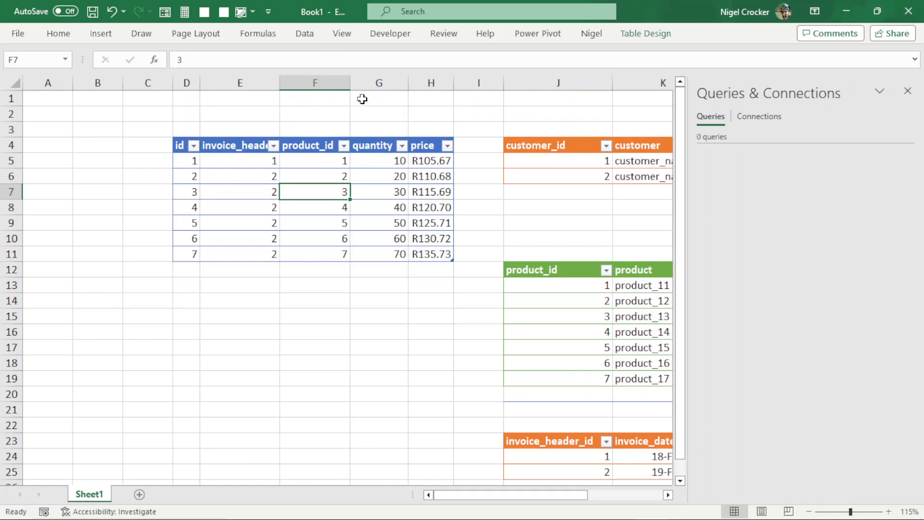
pyautogui.click(311, 41)
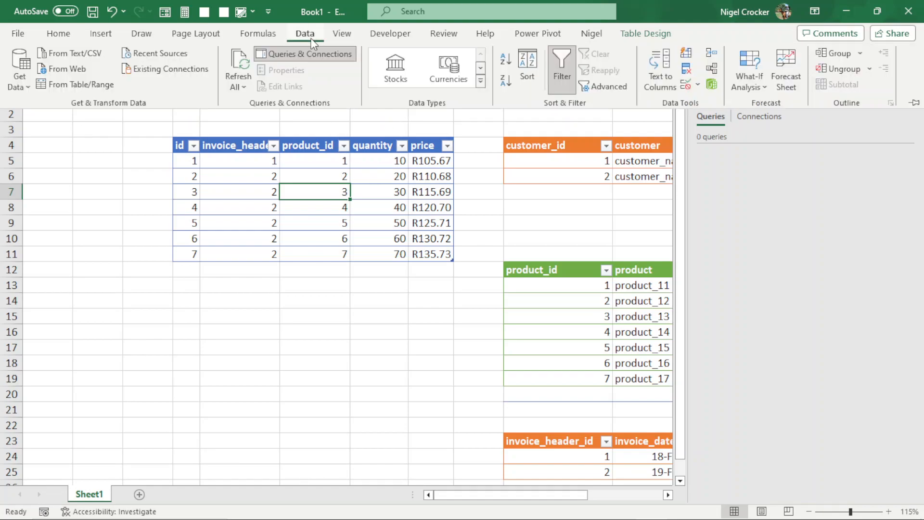
pyautogui.click(101, 85)
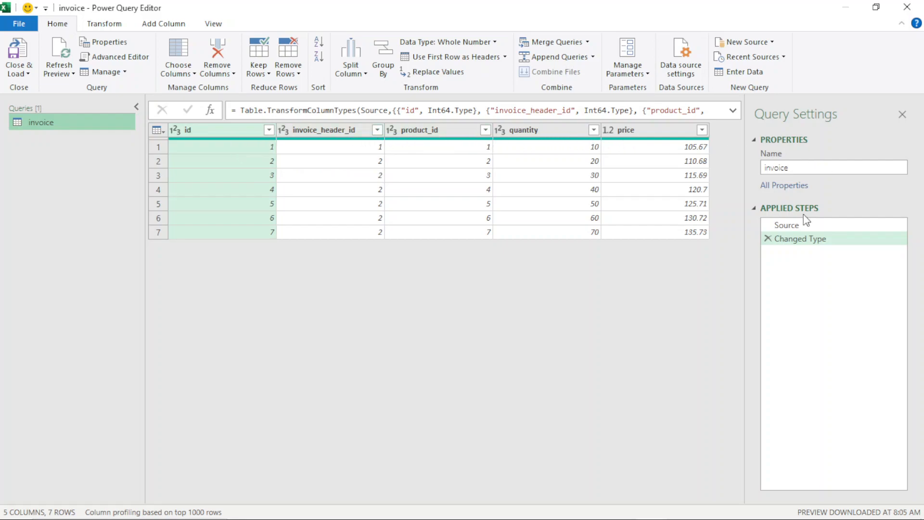
# Load the invoice query as Only Create Connection and close the Queries & Connections pane
pyautogui.click(23, 73)
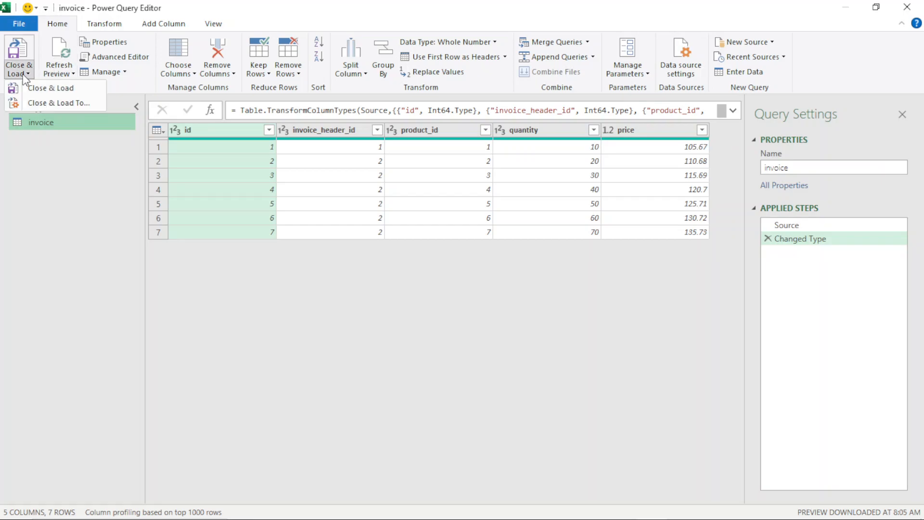
pyautogui.click(54, 103)
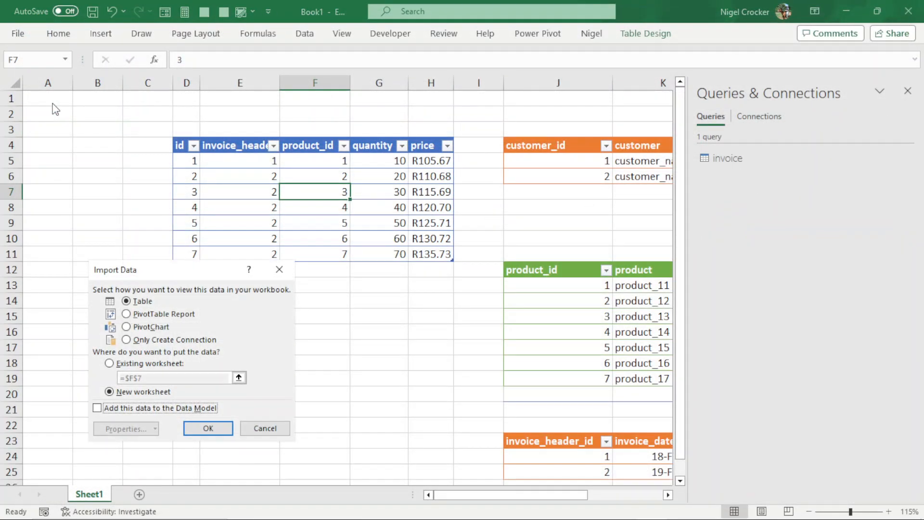
pyautogui.click(127, 341)
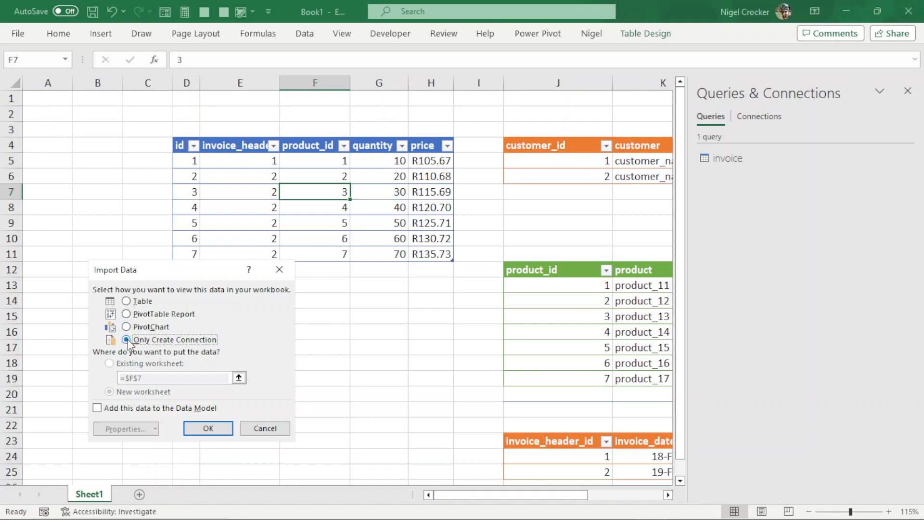
pyautogui.click(223, 435)
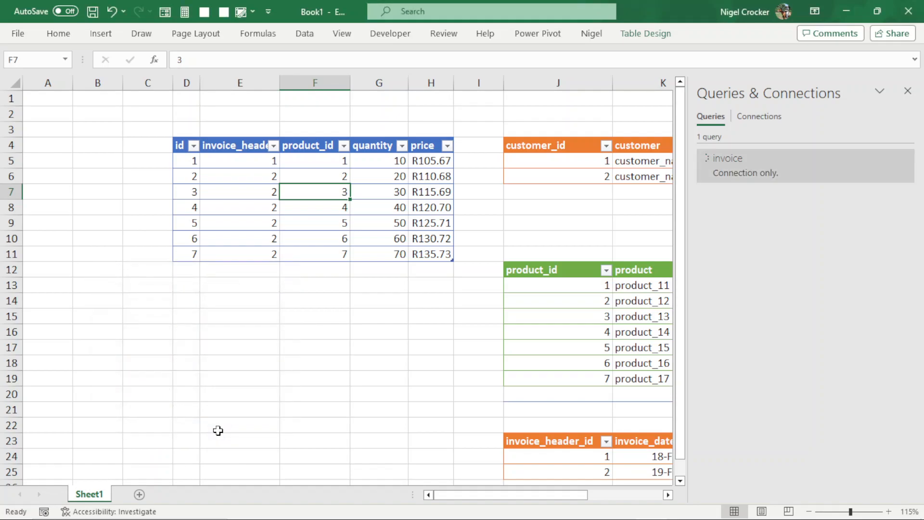
pyautogui.click(908, 91)
# Create a Power Query query from the customer table and load it as Only Create Connection
pyautogui.click(558, 176)
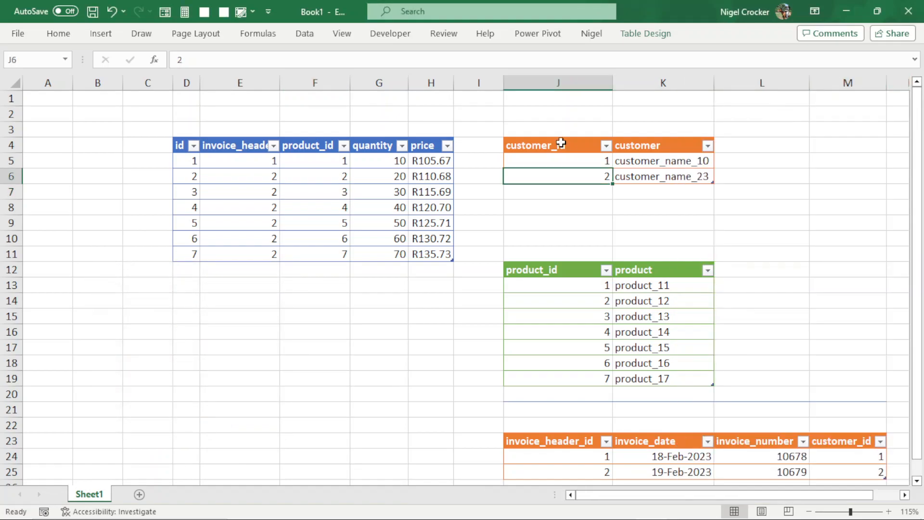
pyautogui.click(309, 39)
pyautogui.click(103, 88)
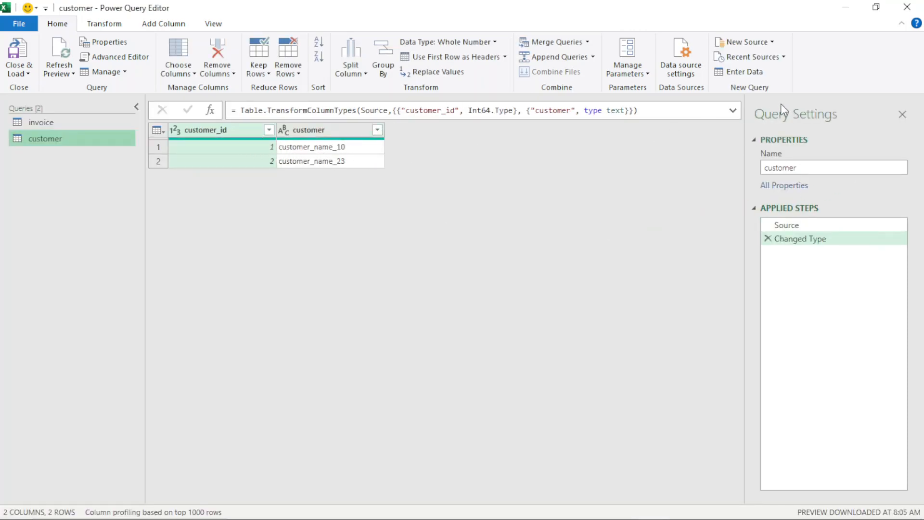
pyautogui.click(21, 74)
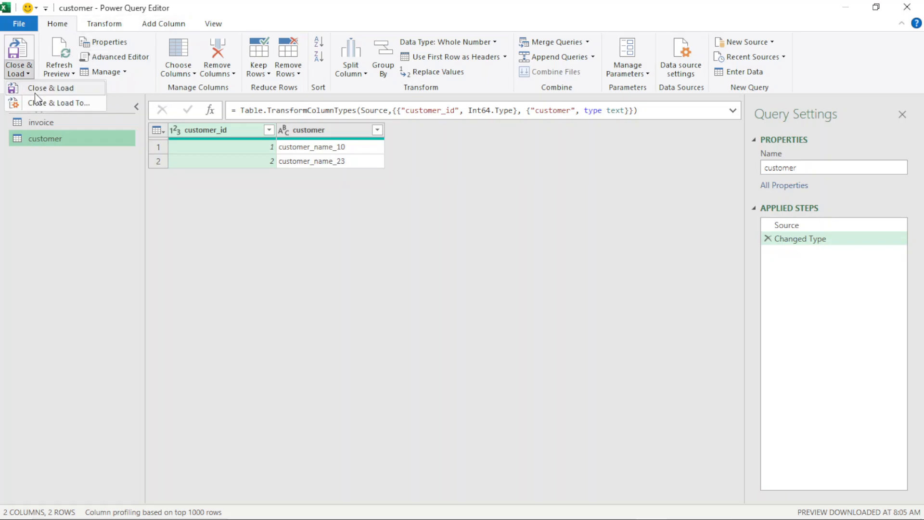
pyautogui.click(33, 89)
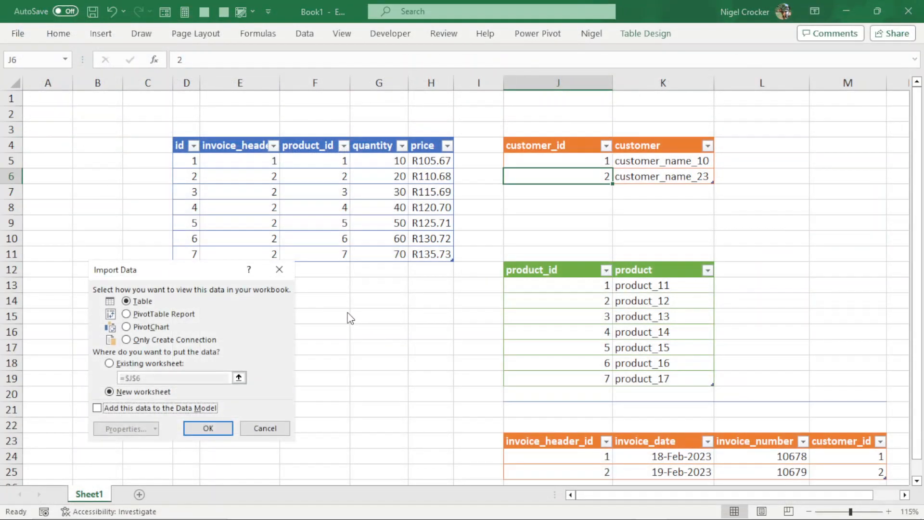
pyautogui.click(126, 341)
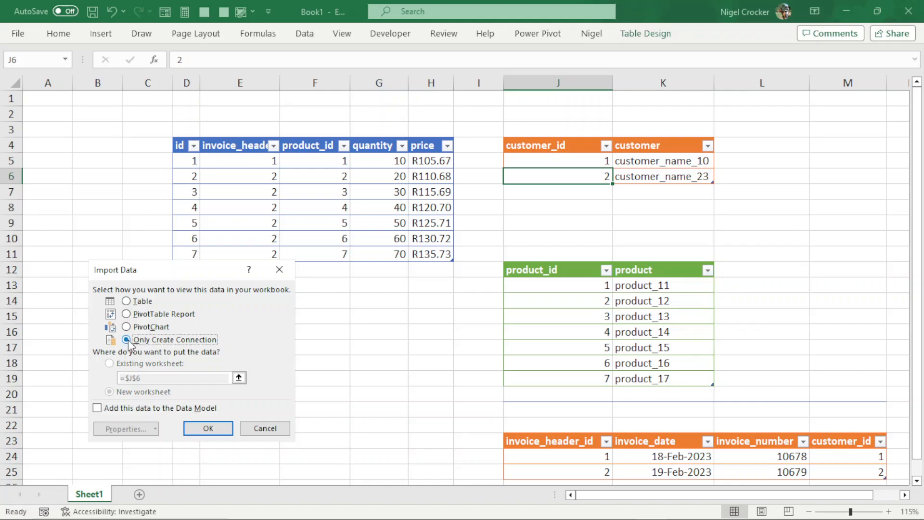
pyautogui.click(207, 429)
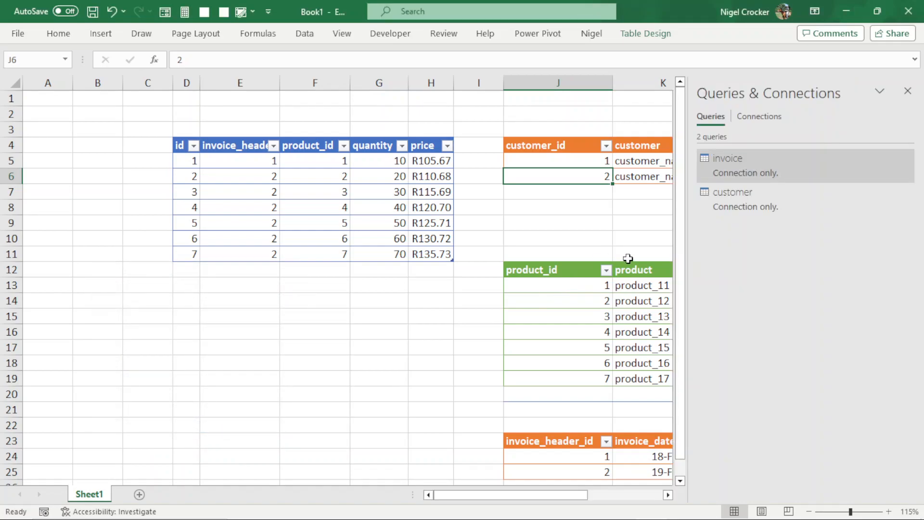
# Create a Power Query query from the product table and load it as Only Create Connection
pyautogui.click(549, 304)
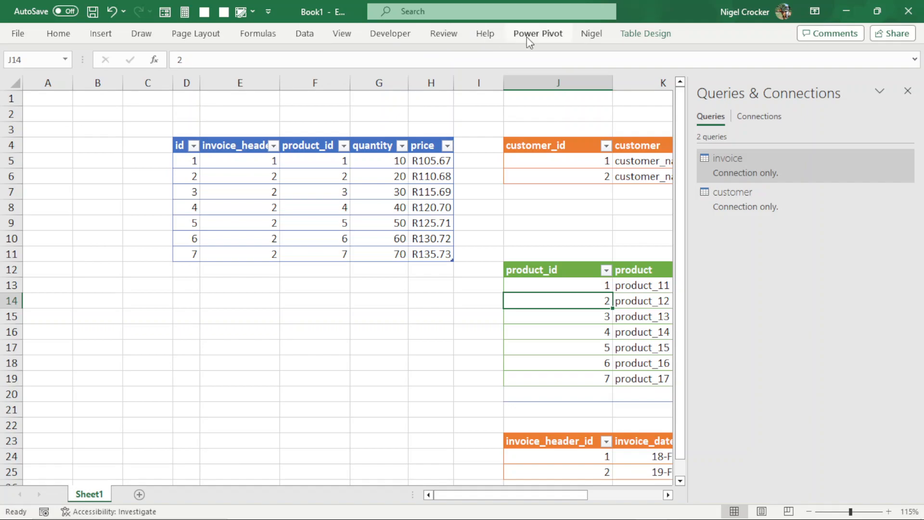
pyautogui.click(304, 36)
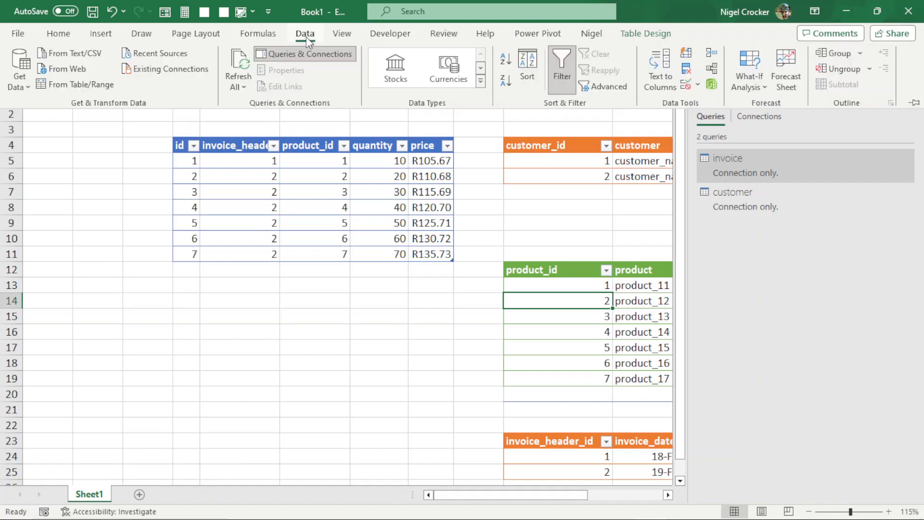
pyautogui.click(98, 85)
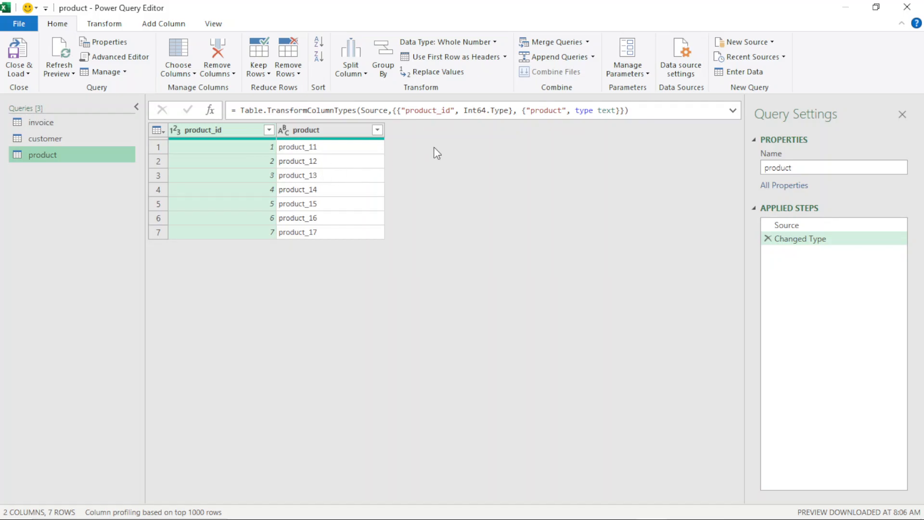
pyautogui.click(20, 72)
pyautogui.click(54, 103)
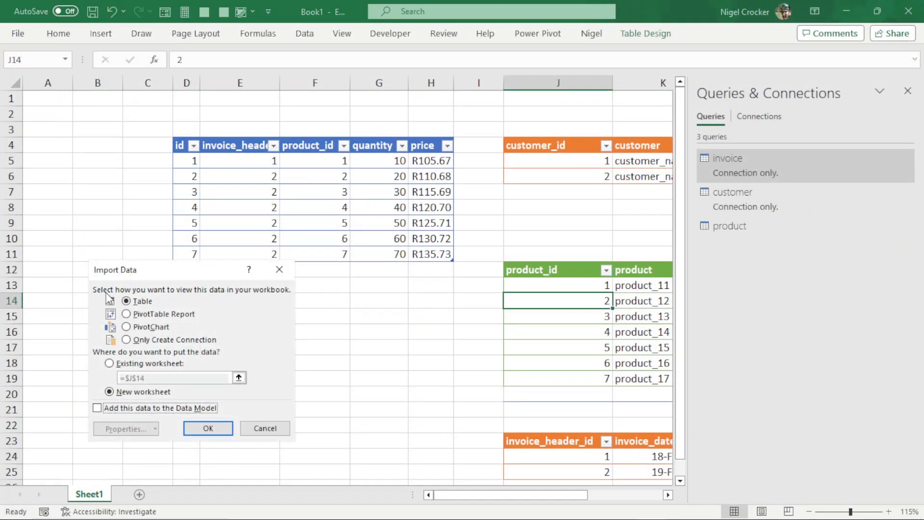
pyautogui.click(133, 340)
pyautogui.click(219, 433)
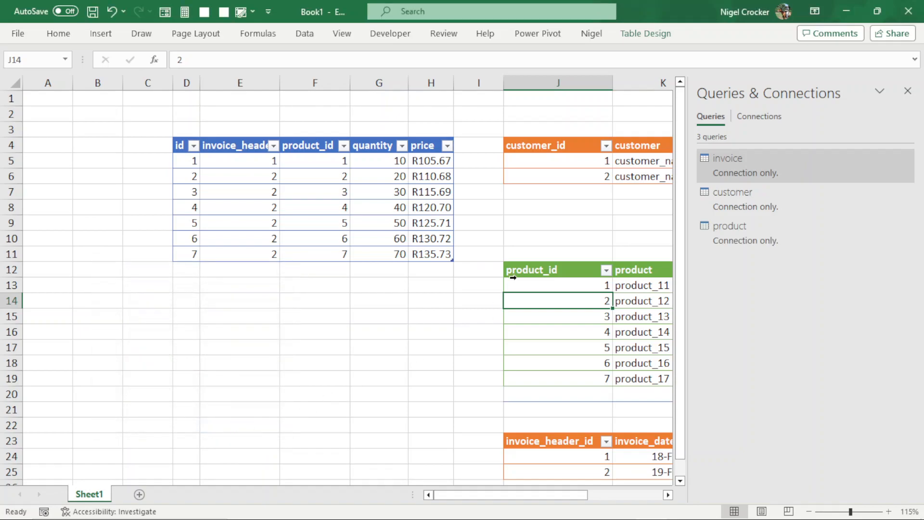
# Bring the invoice header table starting at J23 into Power Query Editor as a query
pyautogui.click(569, 461)
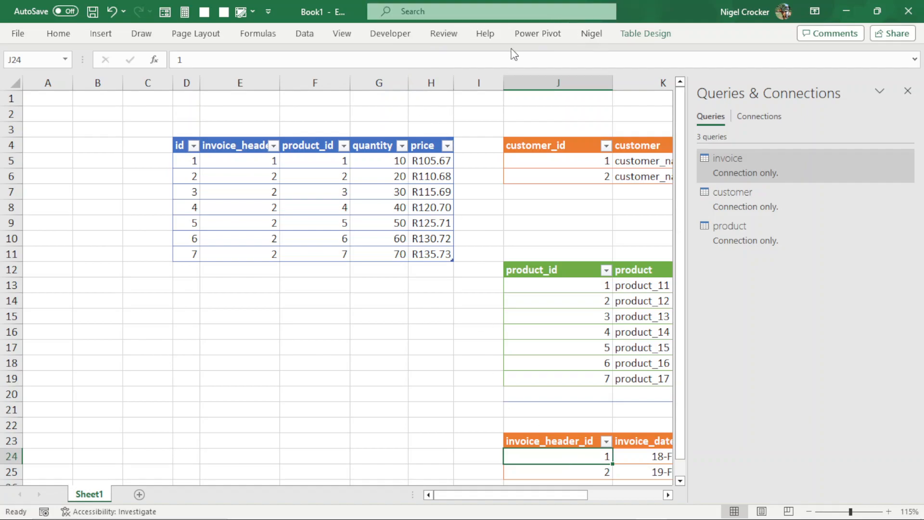
pyautogui.click(307, 33)
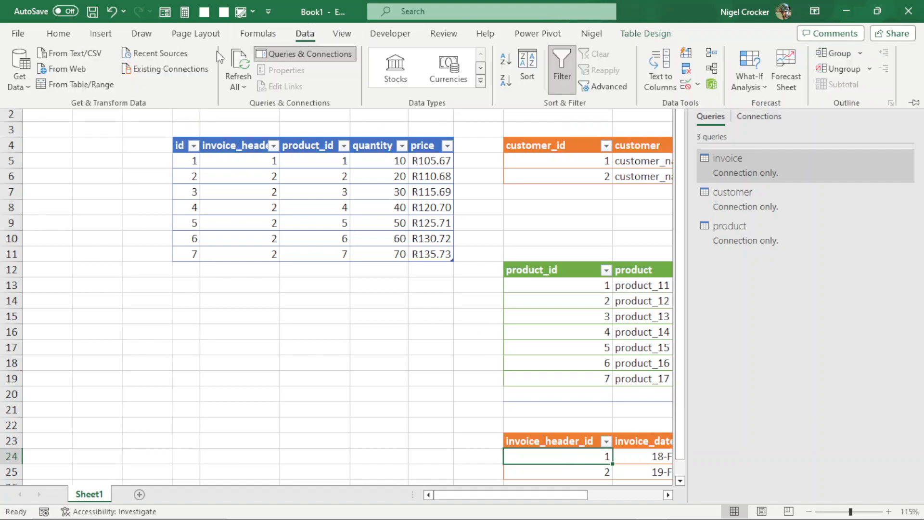
pyautogui.click(82, 87)
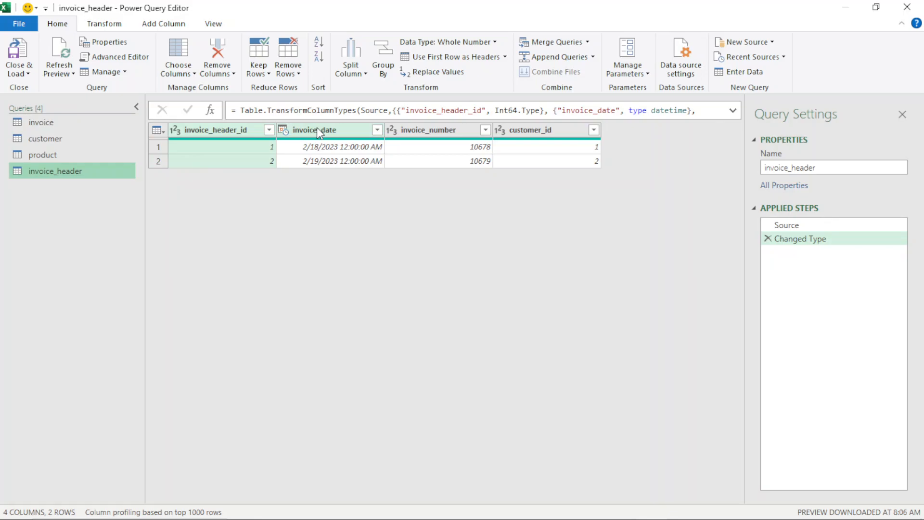
# Change the invoice_date column's data type to Date, adding the conversion as a new step in the invoice_header query
pyautogui.click(321, 150)
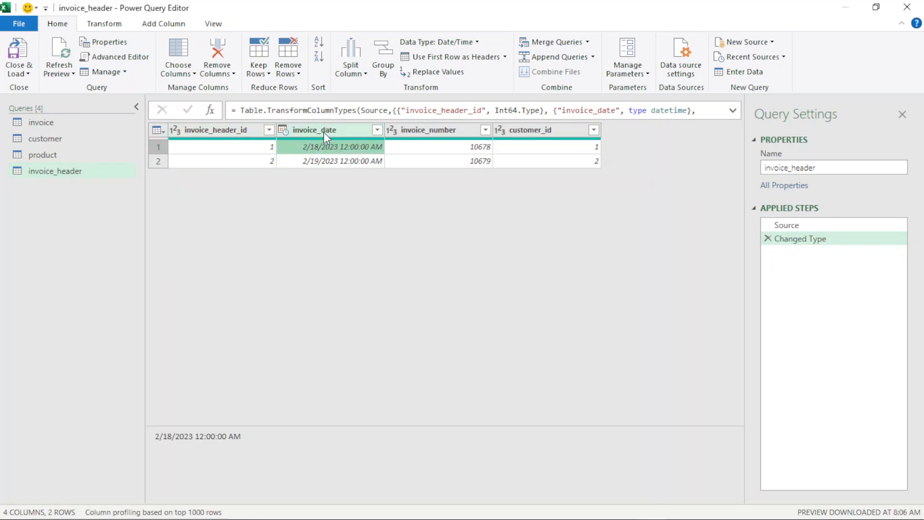
pyautogui.rightClick(326, 131)
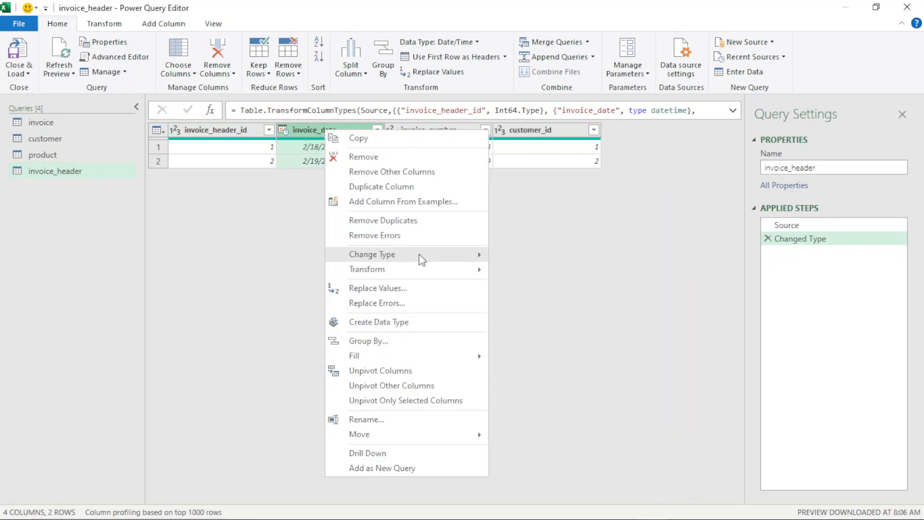
pyautogui.moveTo(423, 257)
pyautogui.click(526, 333)
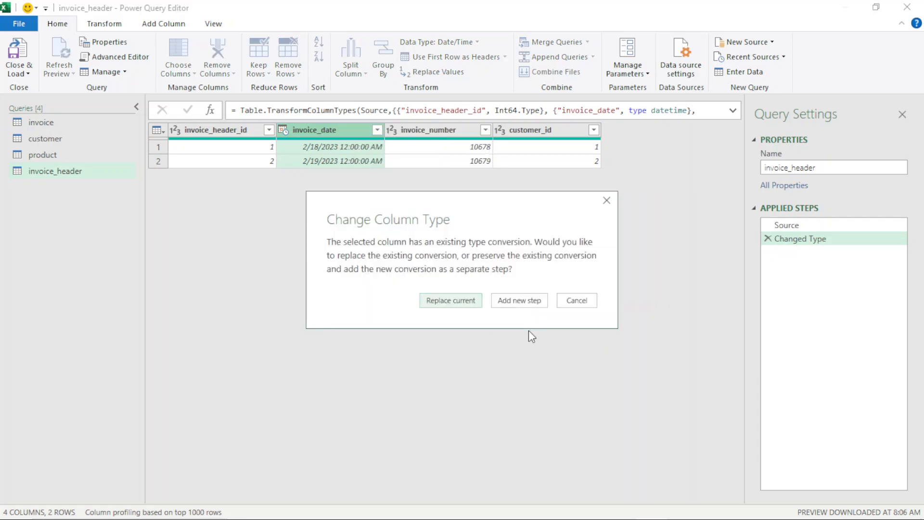
pyautogui.click(510, 302)
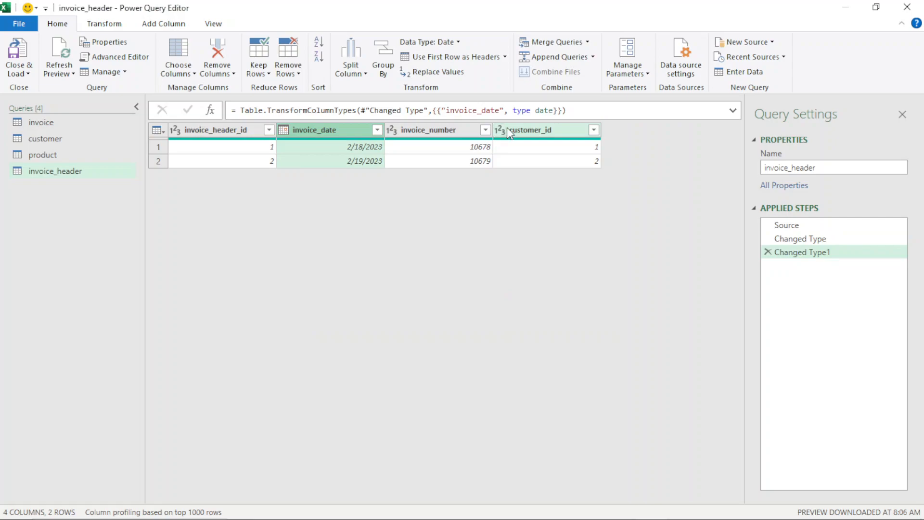
# Load the invoice_header query to the workbook as Only Create Connection
pyautogui.click(18, 73)
pyautogui.click(66, 105)
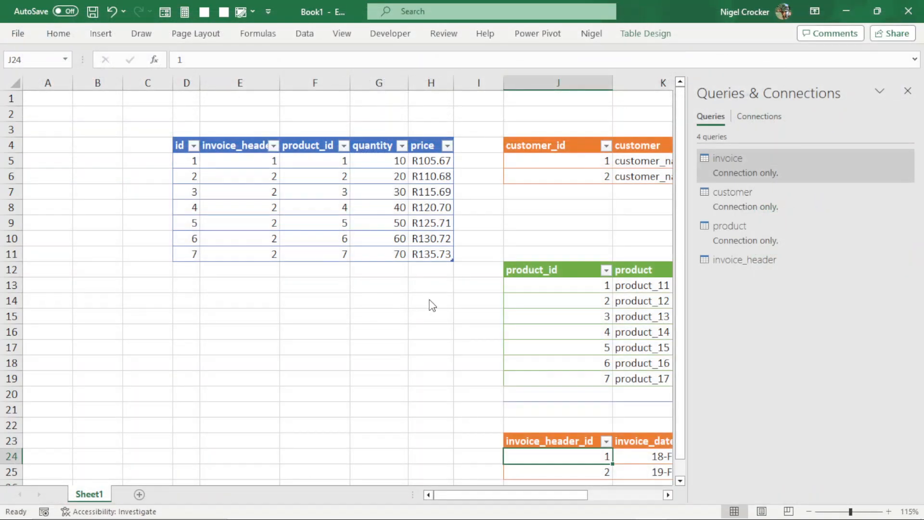
pyautogui.click(133, 339)
pyautogui.click(218, 427)
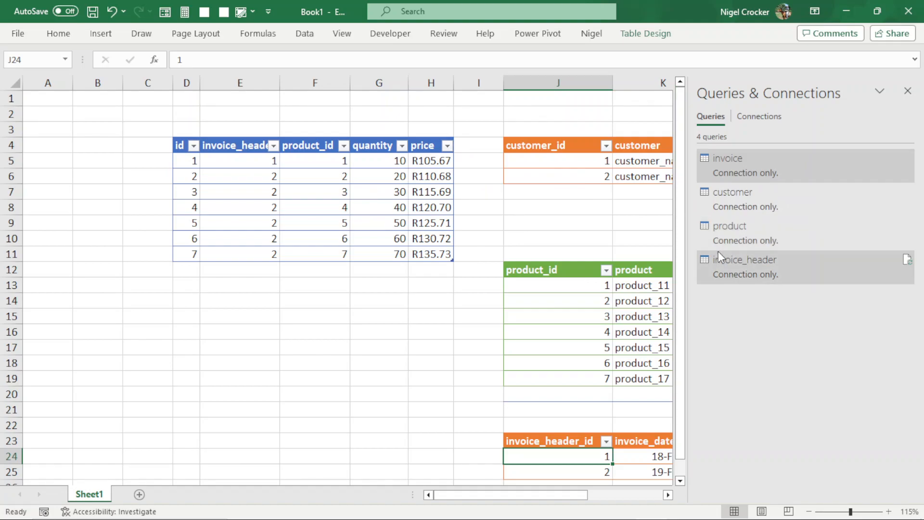
# Open the invoice query for editing and merge it with invoice_header as a new query, matching on invoice_header_id with a Left Outer join
pyautogui.moveTo(764, 205)
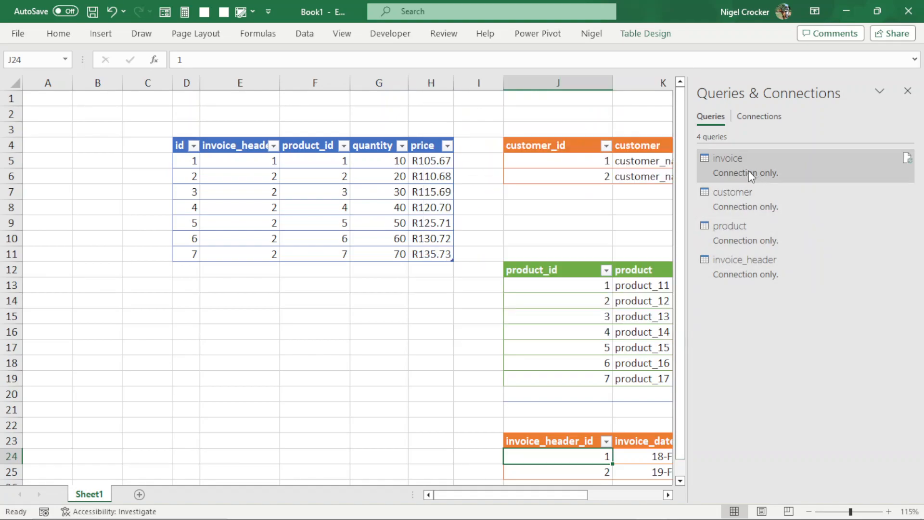
pyautogui.moveTo(748, 166)
pyautogui.click(499, 344)
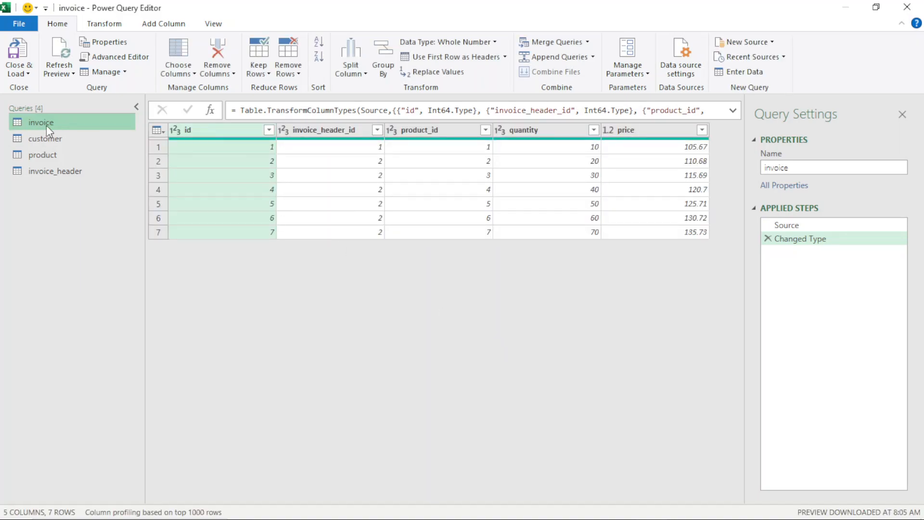
pyautogui.click(589, 42)
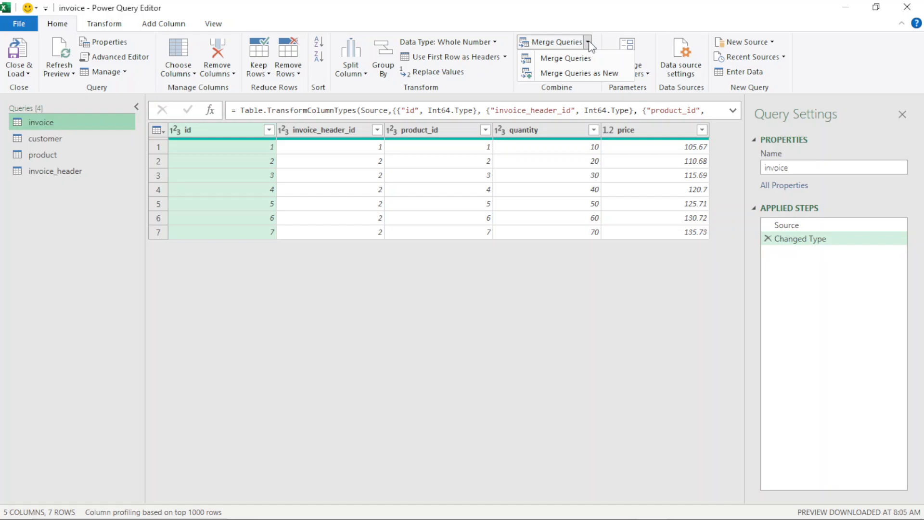
pyautogui.click(582, 74)
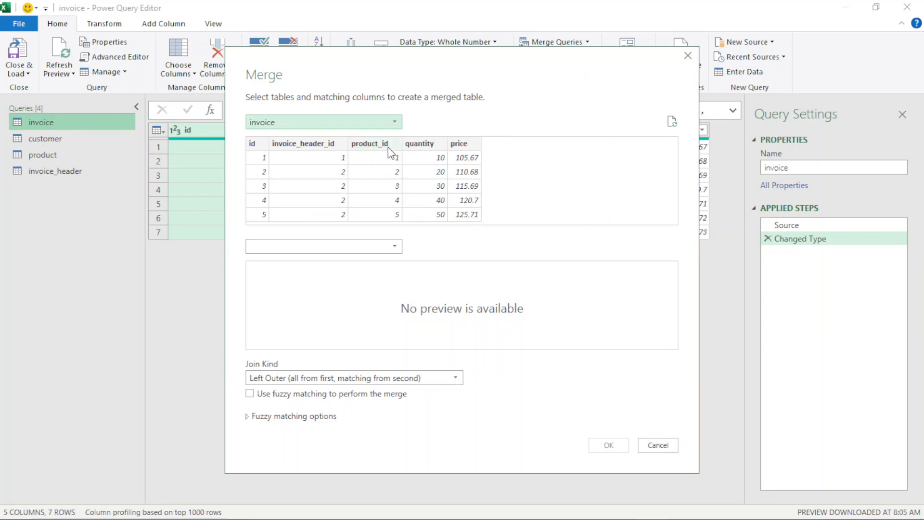
pyautogui.click(313, 145)
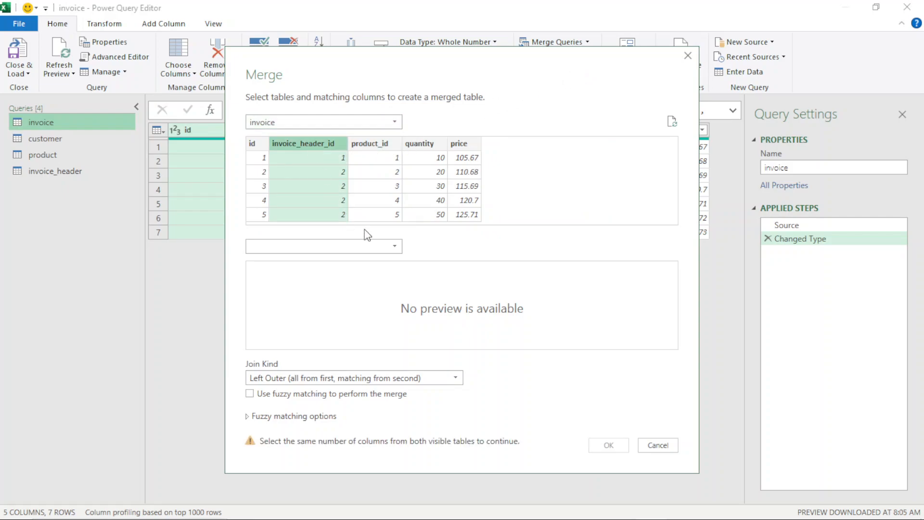
pyautogui.click(395, 249)
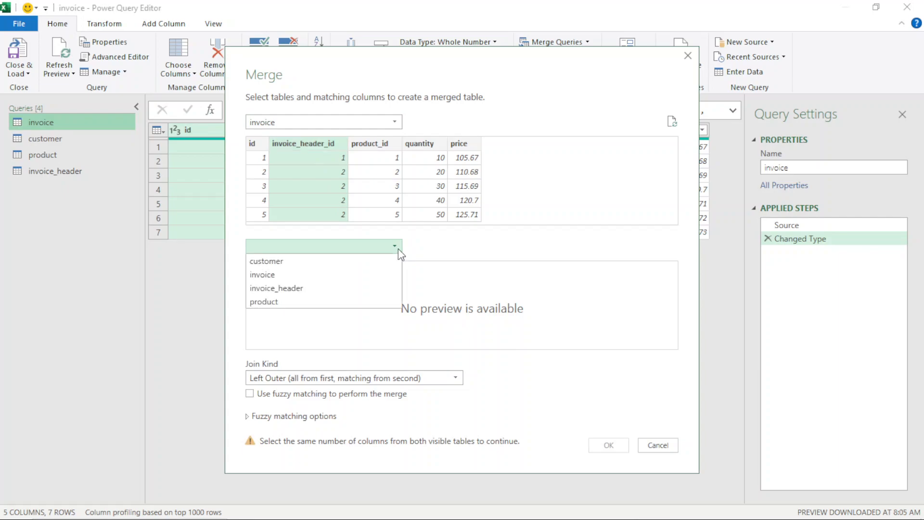
pyautogui.click(294, 289)
pyautogui.click(298, 272)
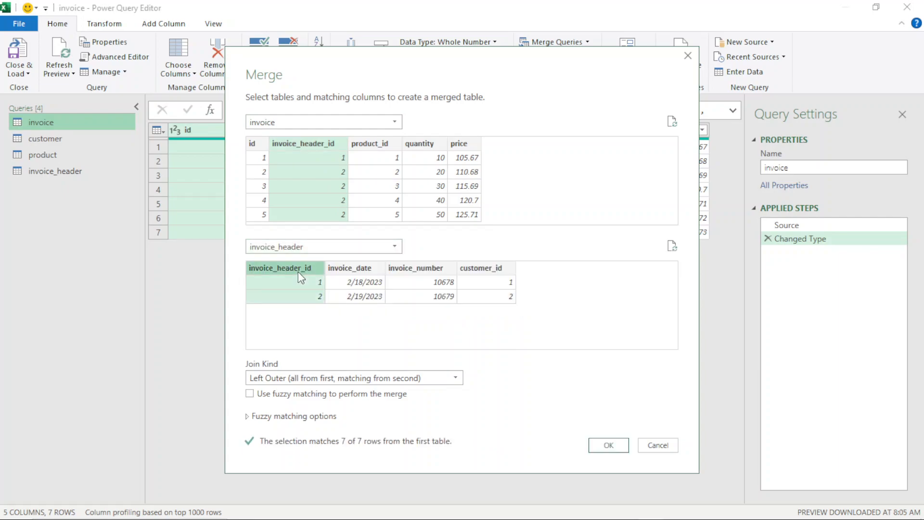
pyautogui.click(614, 448)
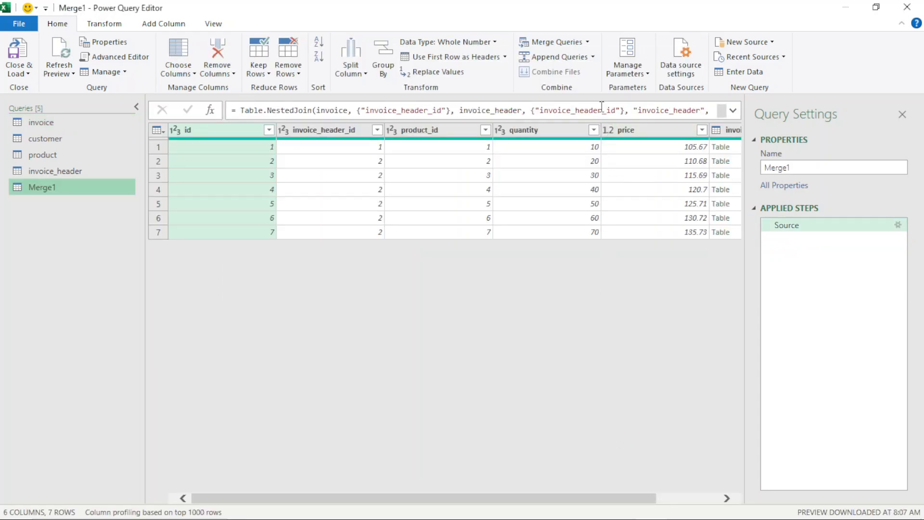
# Merge the product query into Merge1, matching on product_id with a Left Outer join
pyautogui.click(588, 42)
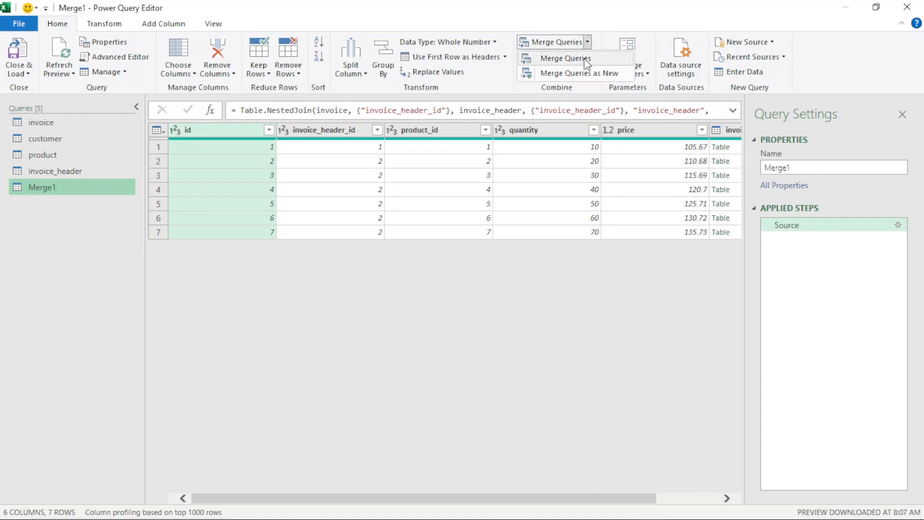
pyautogui.click(585, 60)
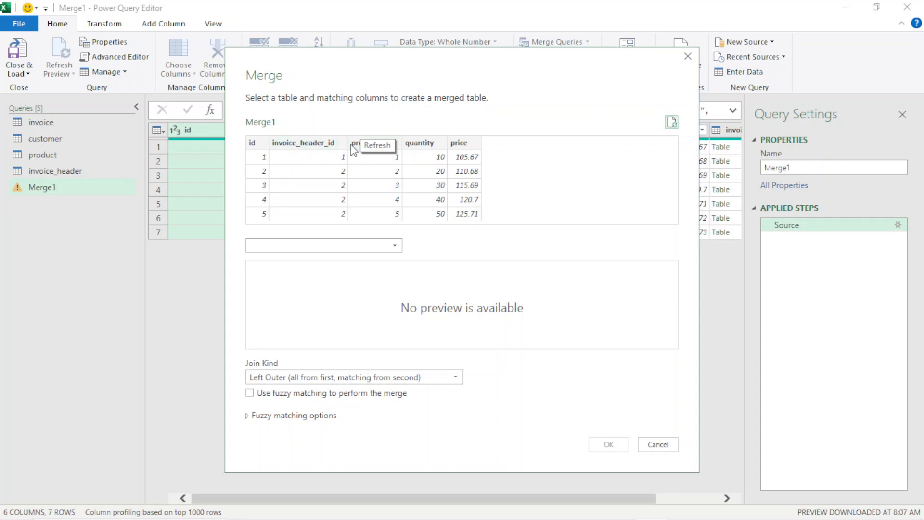
pyautogui.click(354, 144)
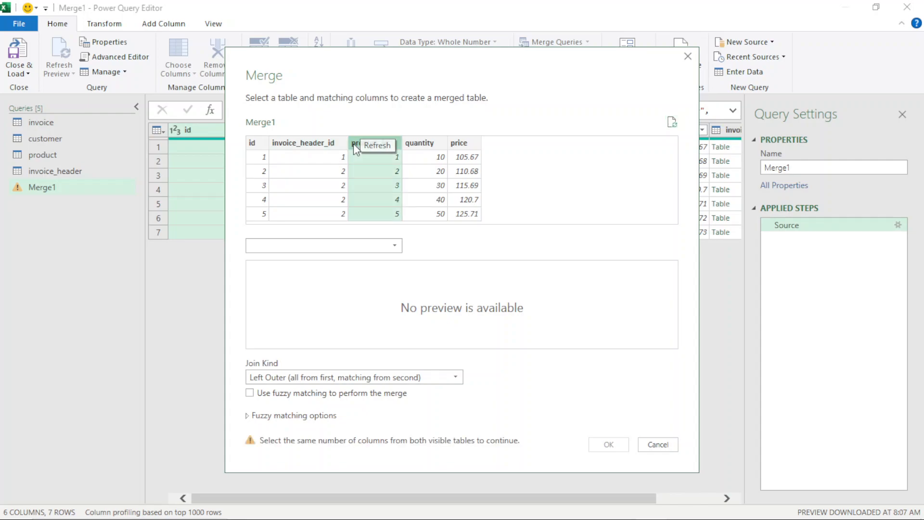
pyautogui.click(394, 246)
pyautogui.click(284, 315)
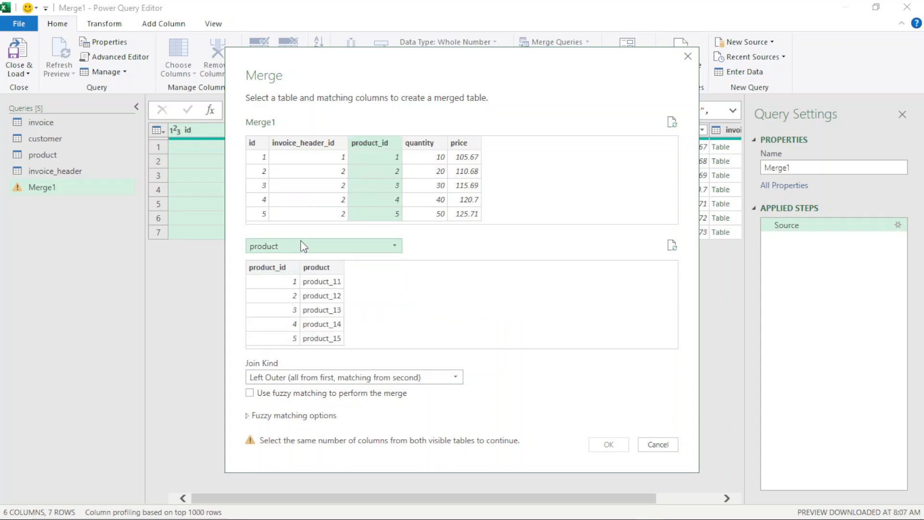
pyautogui.click(275, 266)
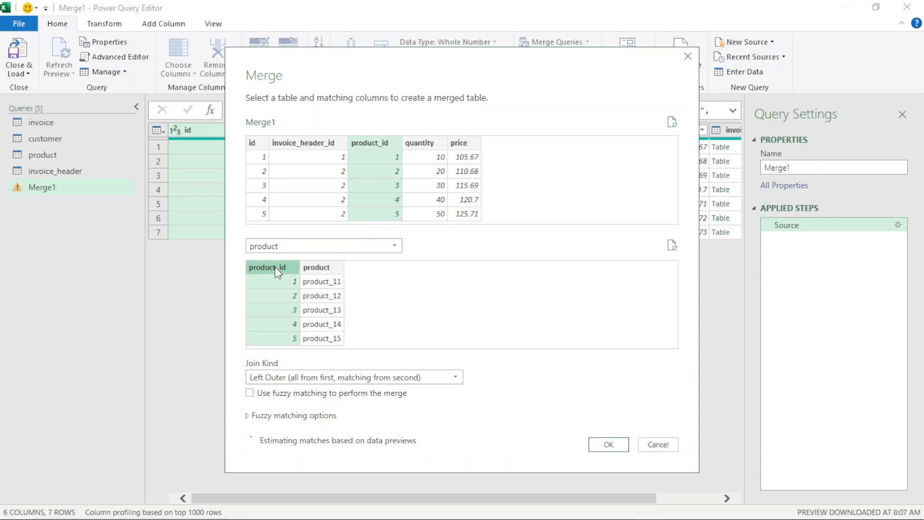
pyautogui.click(609, 444)
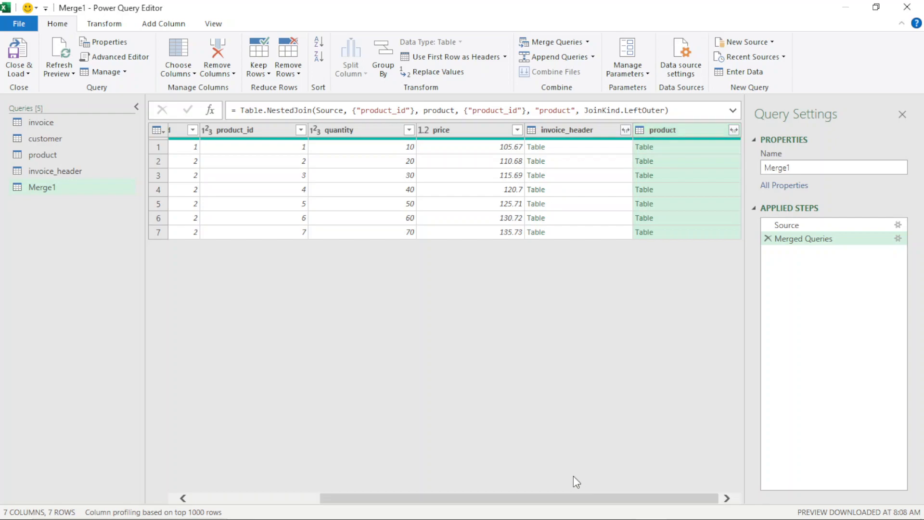
# Remove the product_id column from the Merge1 query
pyautogui.moveTo(640, 501); pyautogui.dragTo(603, 483)
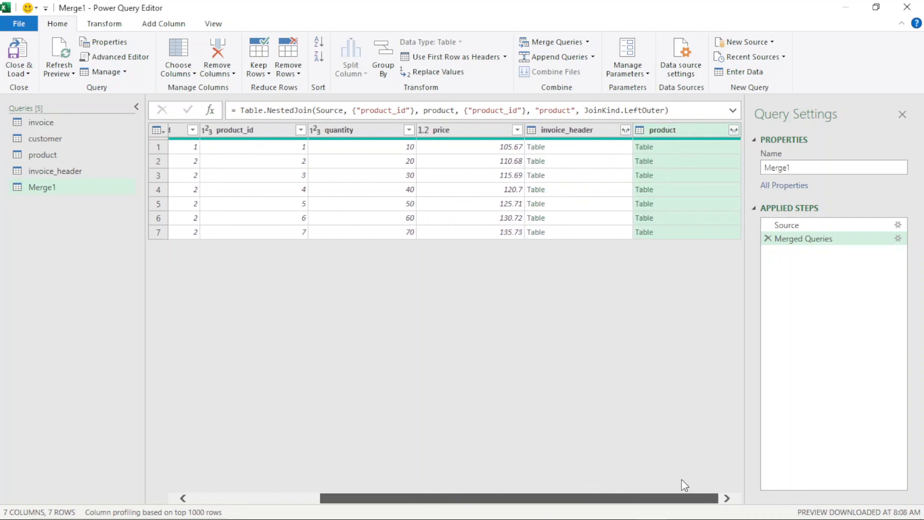
pyautogui.moveTo(682, 478); pyautogui.dragTo(679, 453)
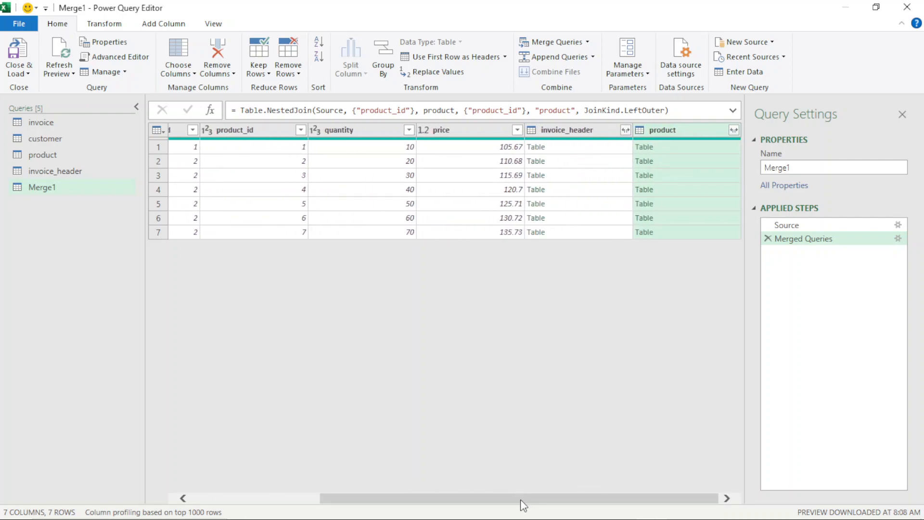
pyautogui.moveTo(521, 498); pyautogui.dragTo(393, 499)
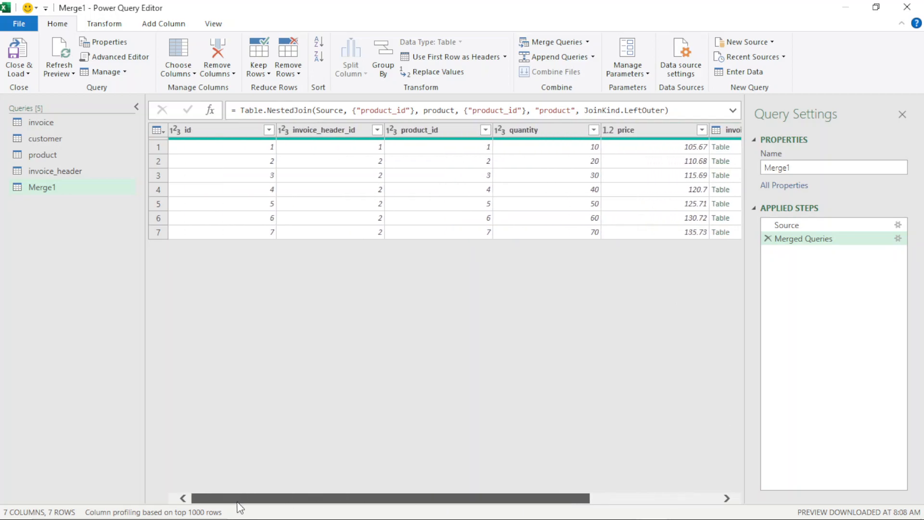
pyautogui.click(429, 128)
pyautogui.rightClick(437, 137)
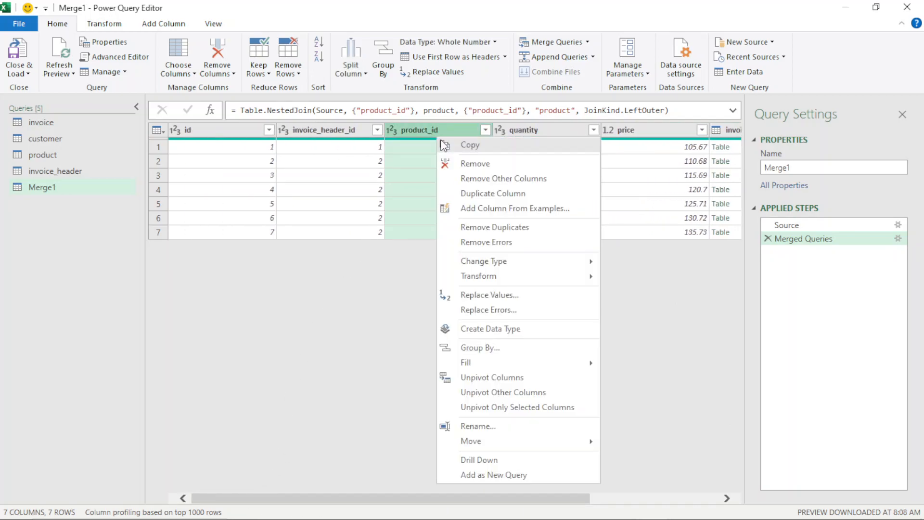
pyautogui.click(485, 165)
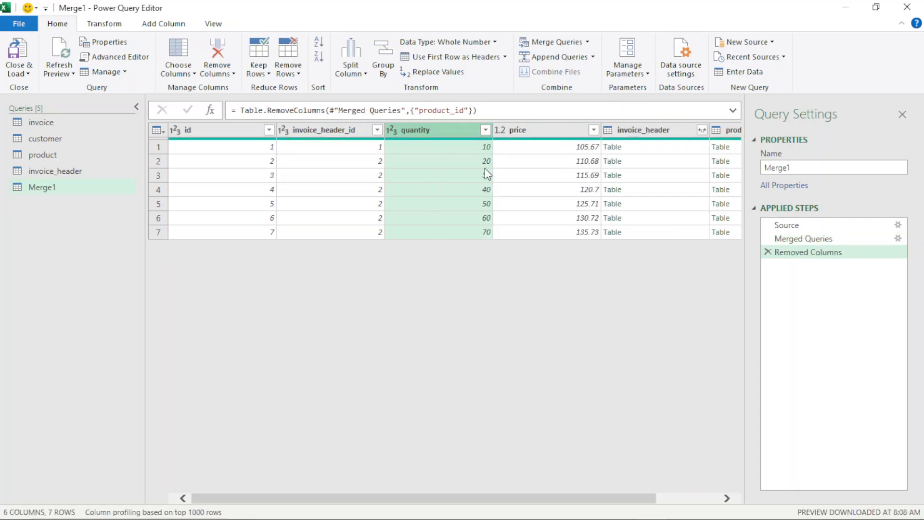
# Expand the invoice_header column to only invoice_date, invoice_number and customer_id, without the original column name as prefix
pyautogui.moveTo(523, 499); pyautogui.dragTo(596, 501)
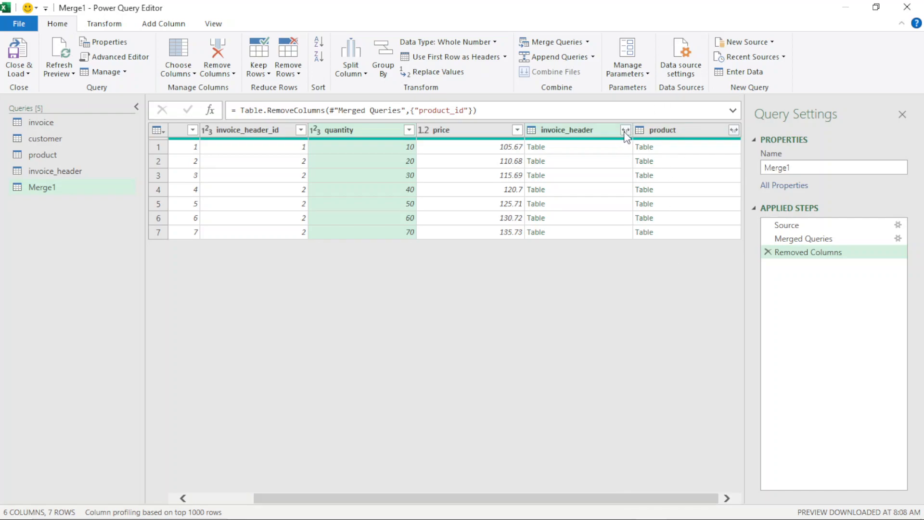
pyautogui.click(625, 131)
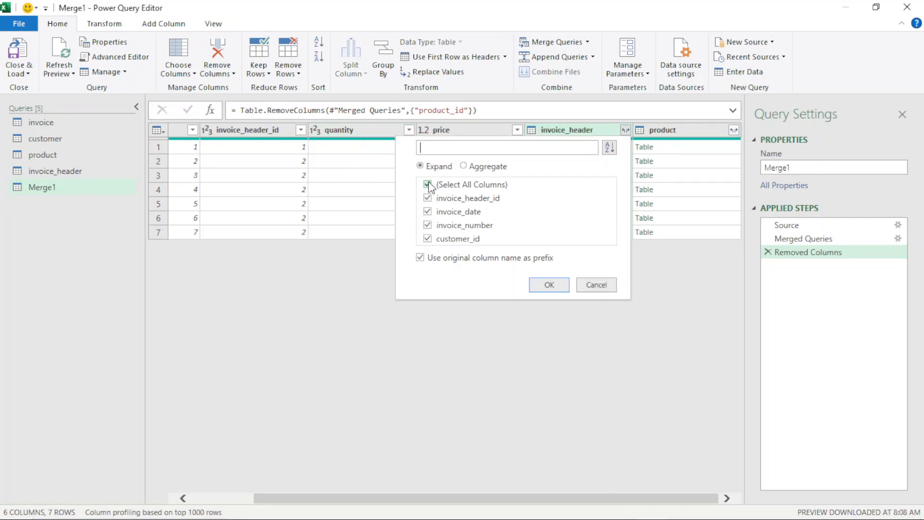
pyautogui.click(428, 185)
pyautogui.click(428, 213)
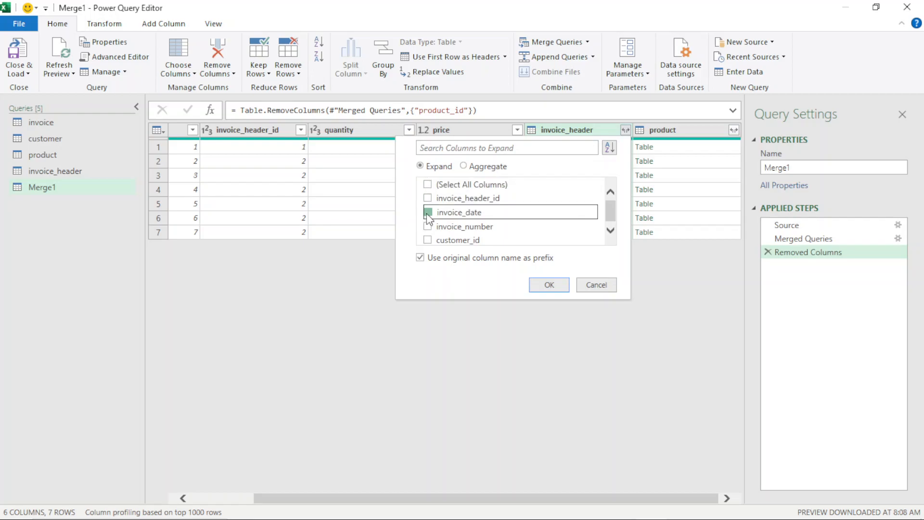
pyautogui.click(427, 225)
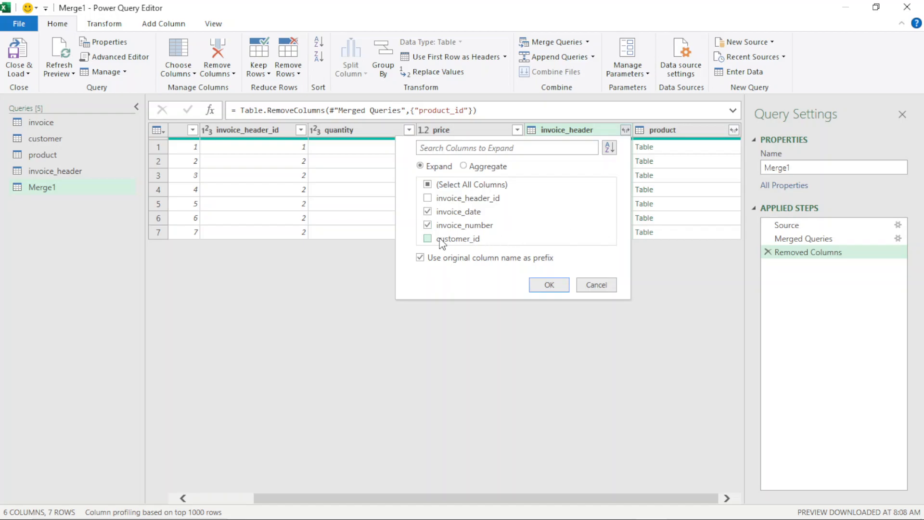
pyautogui.click(428, 239)
pyautogui.click(420, 259)
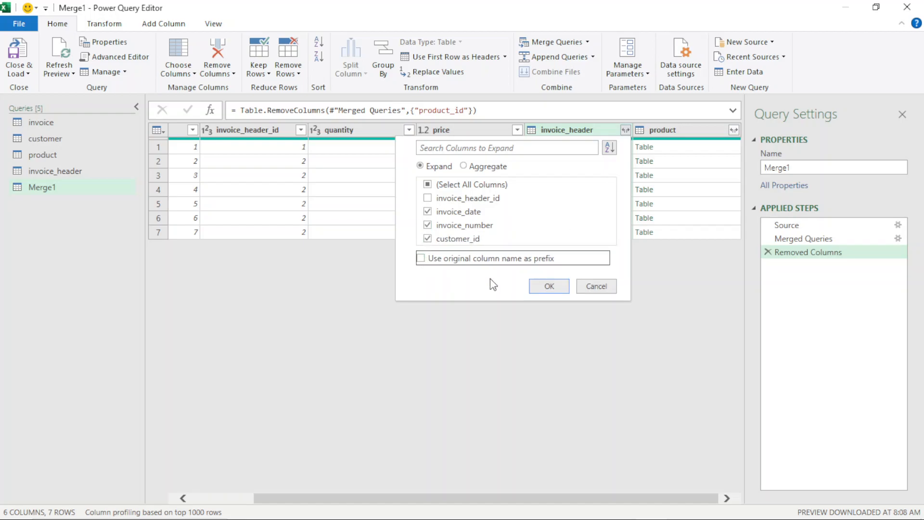
pyautogui.click(548, 288)
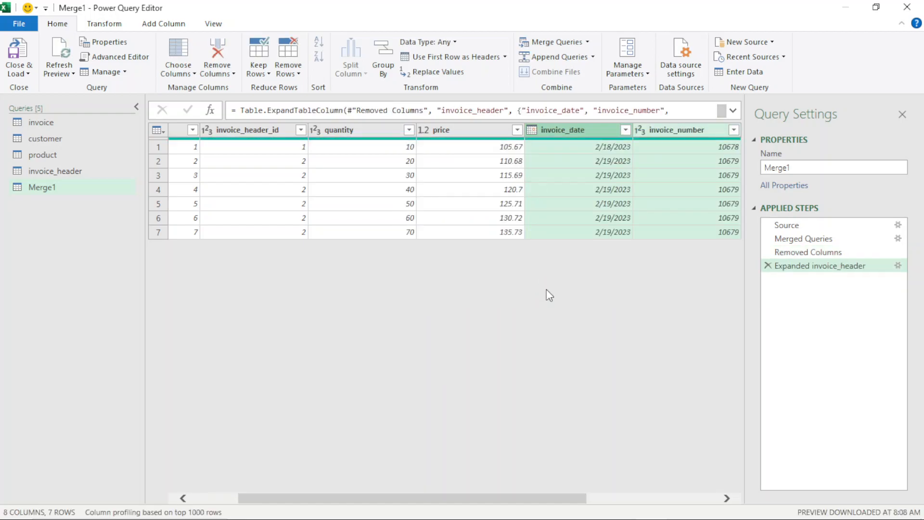
# Expand the nested product column to only its product field, without the original column name as prefix
pyautogui.moveTo(567, 496); pyautogui.dragTo(747, 493)
pyautogui.click(734, 131)
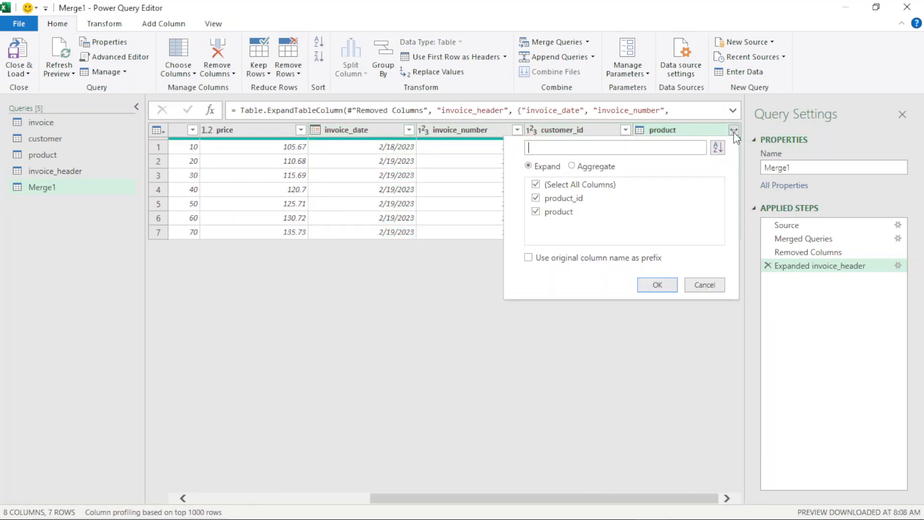
pyautogui.click(536, 185)
pyautogui.click(536, 212)
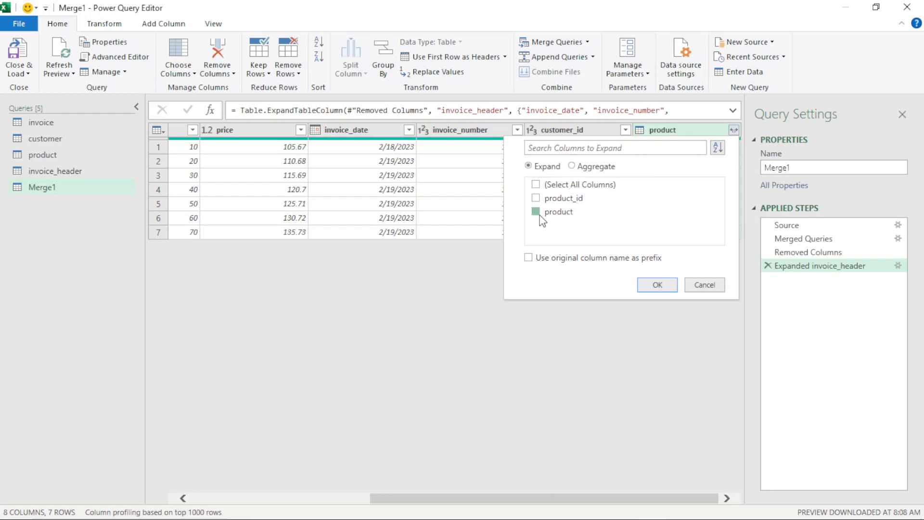
pyautogui.click(658, 285)
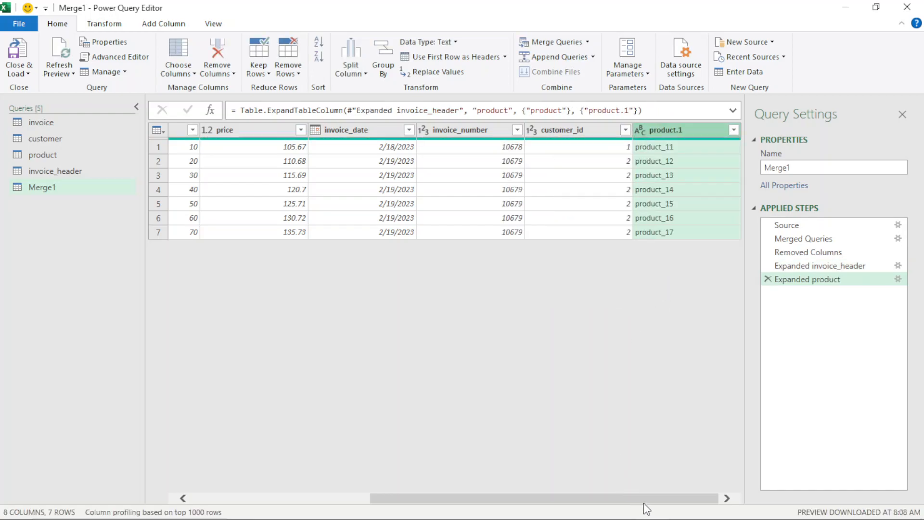
# Merge the invoice_header query into Merge1, matching on invoice_header_id with a Left Outer join
pyautogui.moveTo(644, 501); pyautogui.dragTo(432, 504)
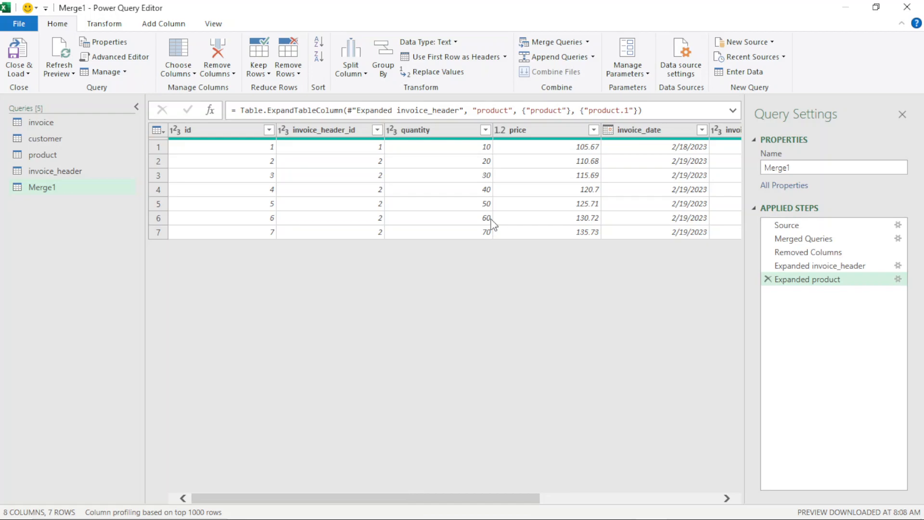
pyautogui.click(589, 43)
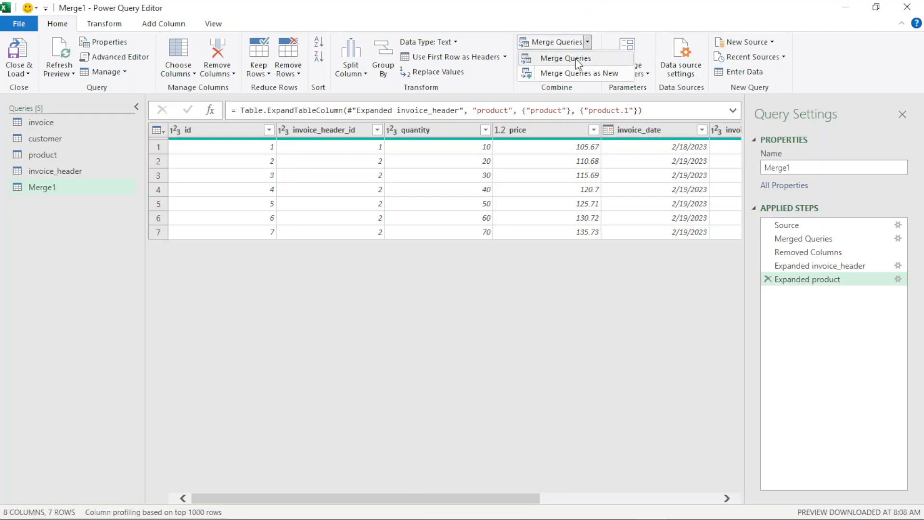
pyautogui.click(576, 59)
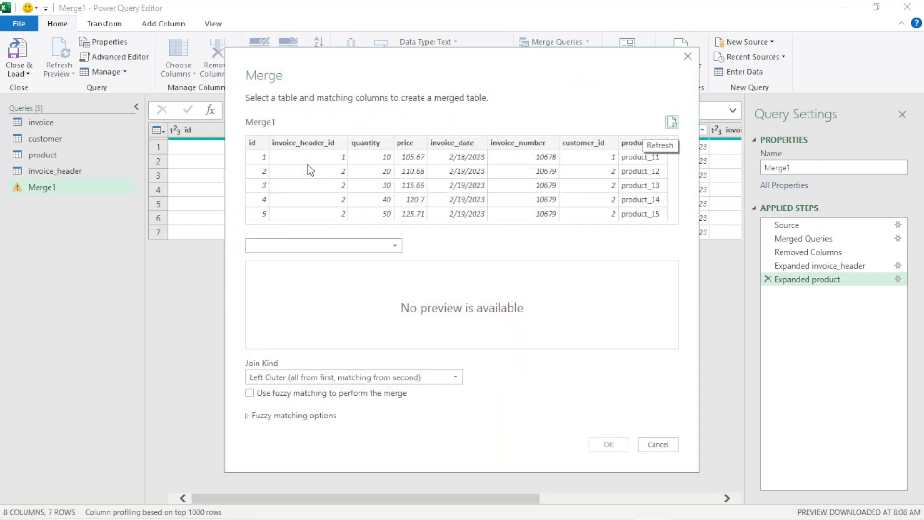
pyautogui.click(316, 144)
pyautogui.click(392, 247)
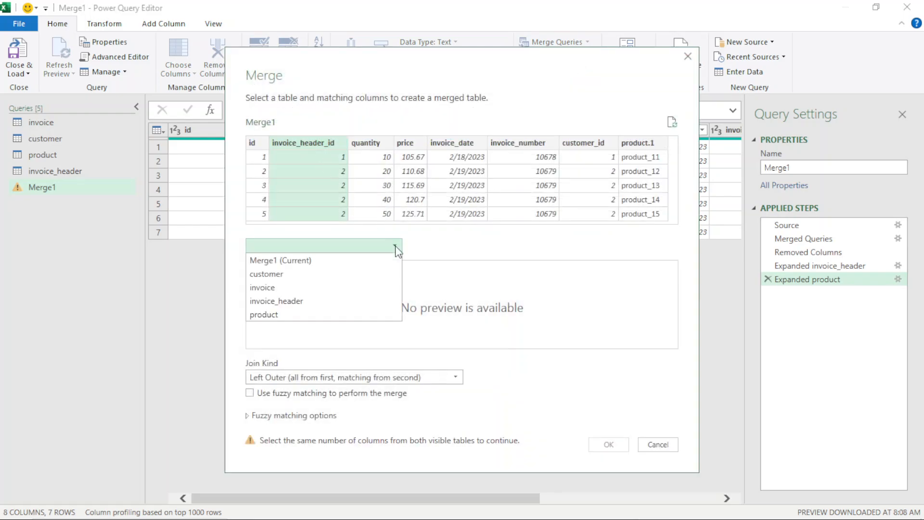
pyautogui.click(297, 306)
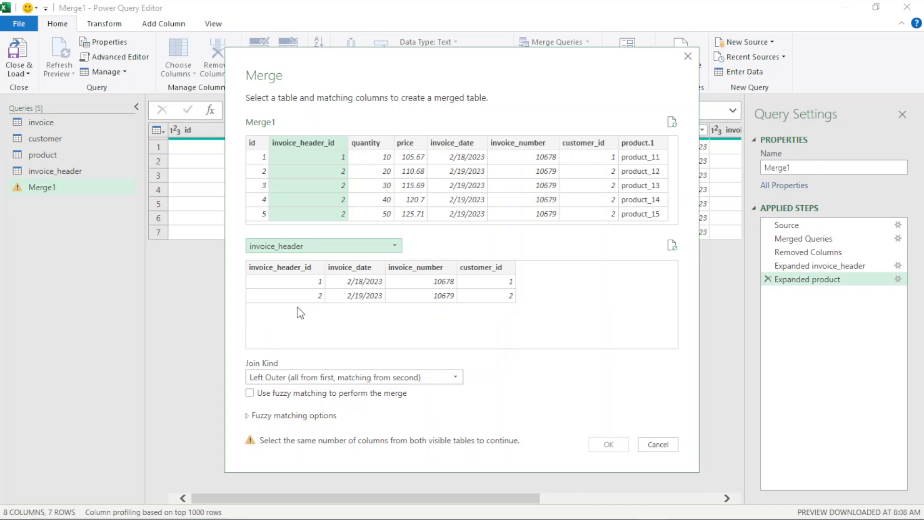
pyautogui.click(309, 269)
pyautogui.click(612, 445)
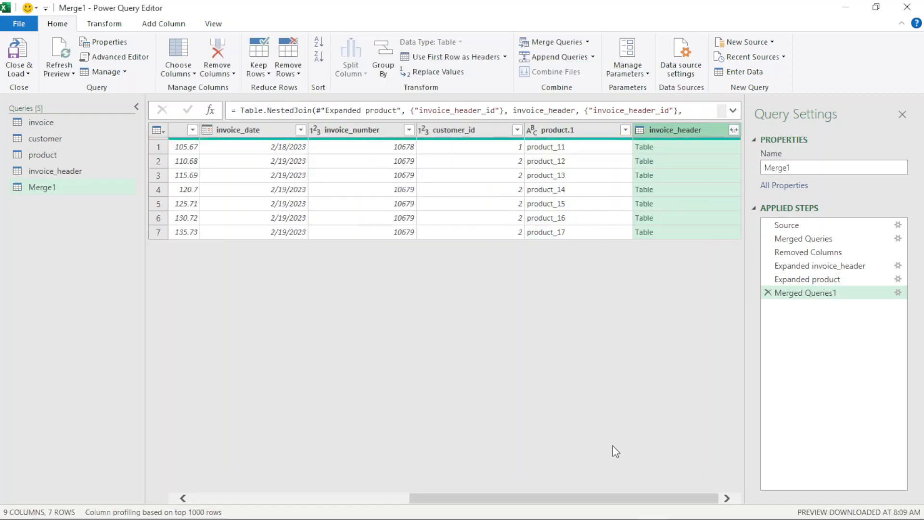
# Remove the invoice_header_id column from the Merge1 query
pyautogui.moveTo(526, 499); pyautogui.dragTo(311, 495)
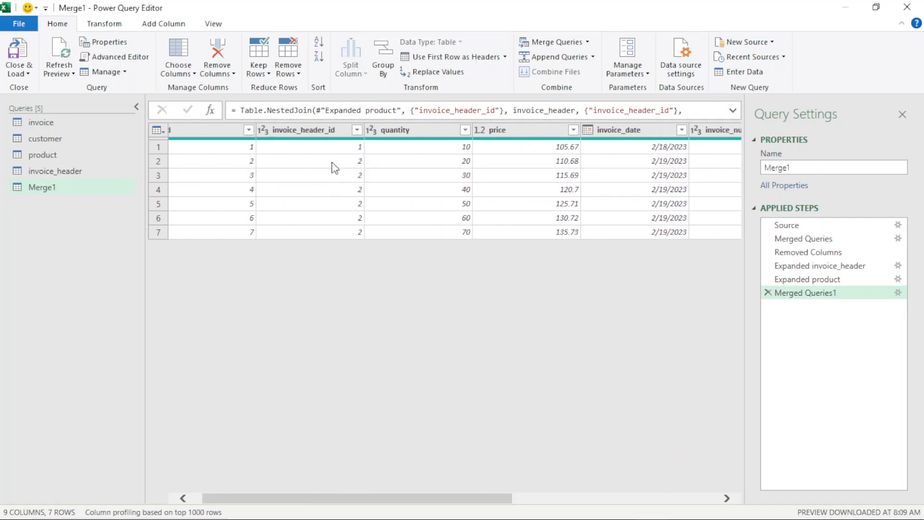
pyautogui.click(325, 131)
pyautogui.rightClick(325, 132)
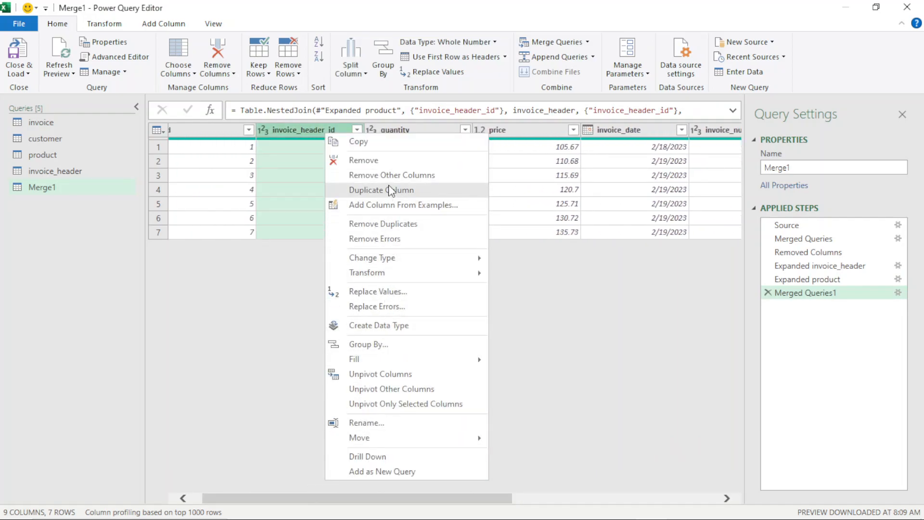
pyautogui.click(383, 160)
# Expand the nested invoice_header column to only invoice_date and invoice_number, without the original column name as prefix
pyautogui.moveTo(489, 497); pyautogui.dragTo(711, 487)
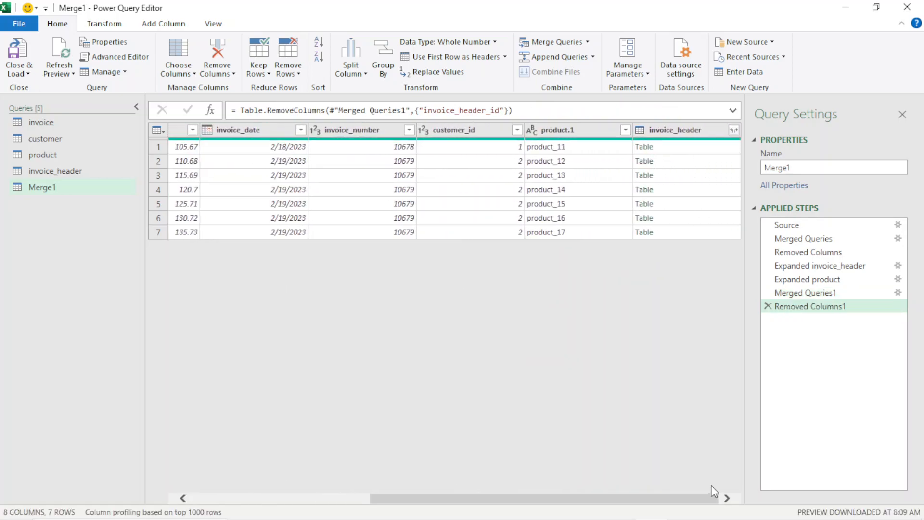
pyautogui.click(734, 130)
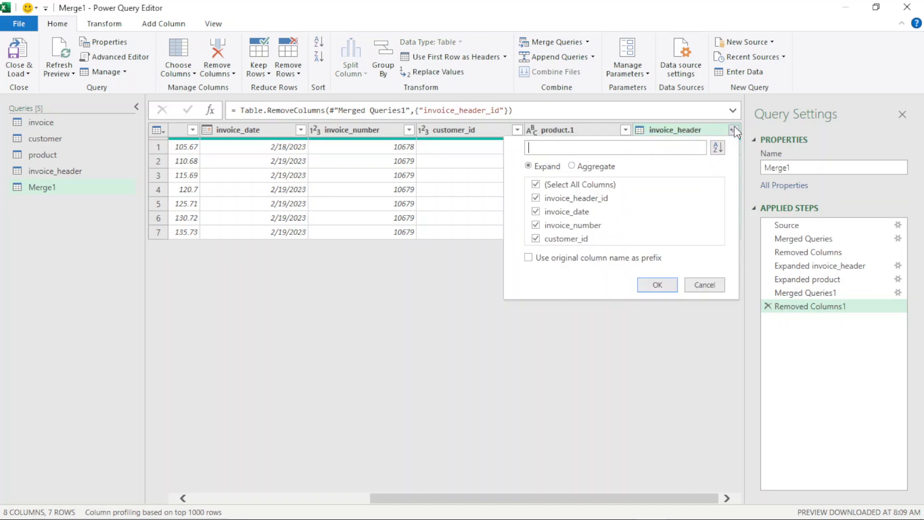
pyautogui.click(536, 185)
pyautogui.click(536, 212)
pyautogui.click(536, 225)
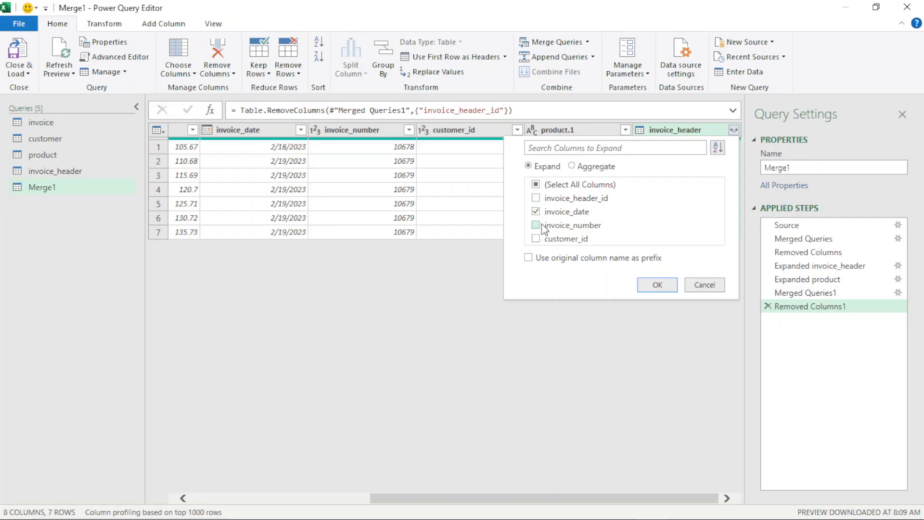
pyautogui.click(658, 284)
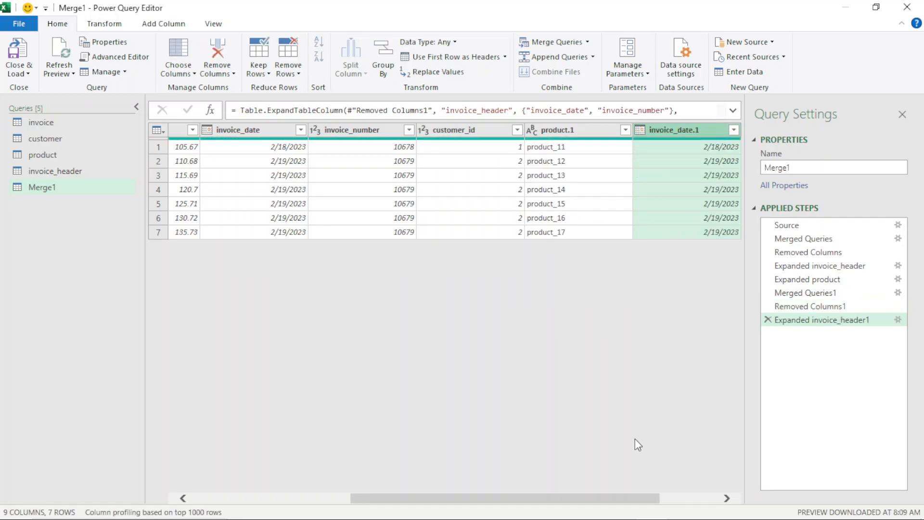
# Rename the product.1 column of Merge1 as product
pyautogui.moveTo(648, 495); pyautogui.dragTo(467, 495)
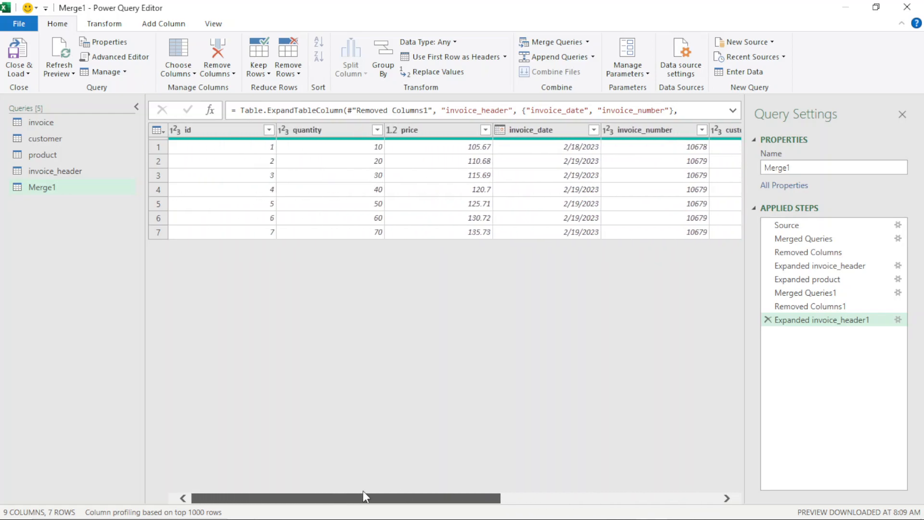
pyautogui.moveTo(375, 492); pyautogui.dragTo(733, 484)
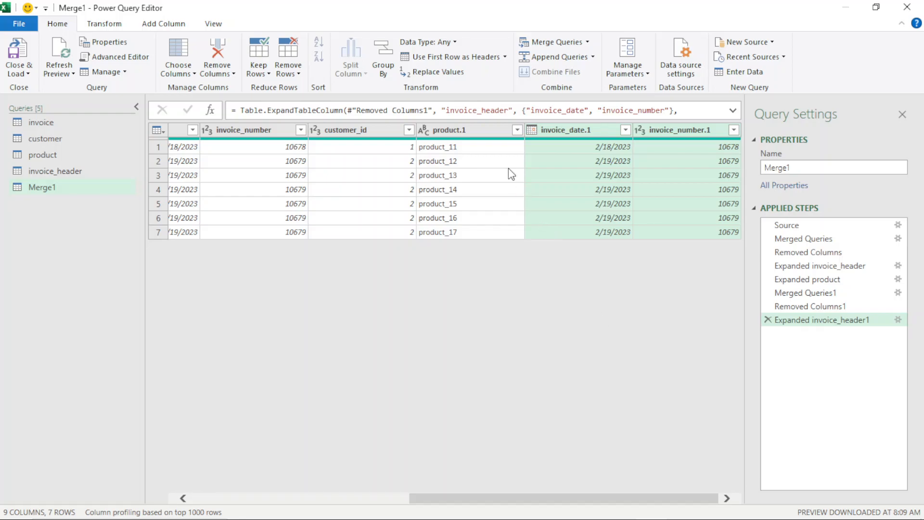
pyautogui.click(490, 134)
pyautogui.rightClick(489, 136)
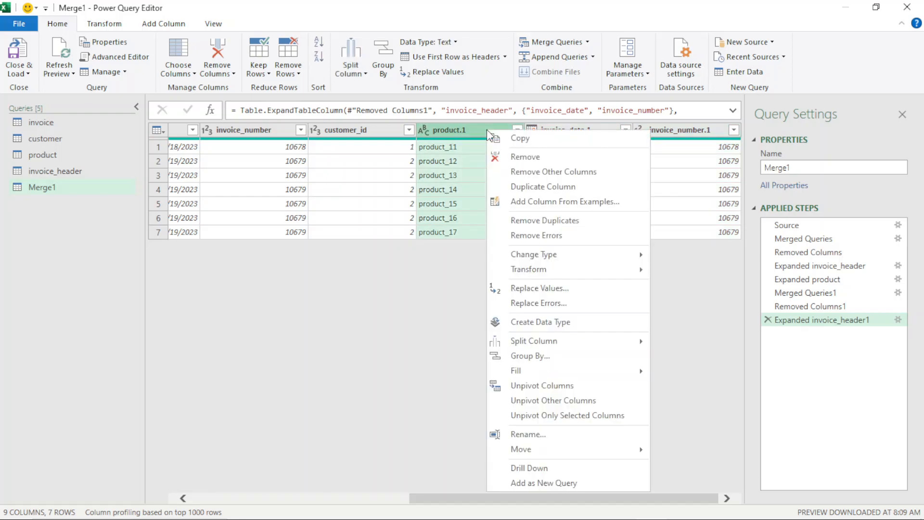
pyautogui.click(522, 437)
pyautogui.write('pro')
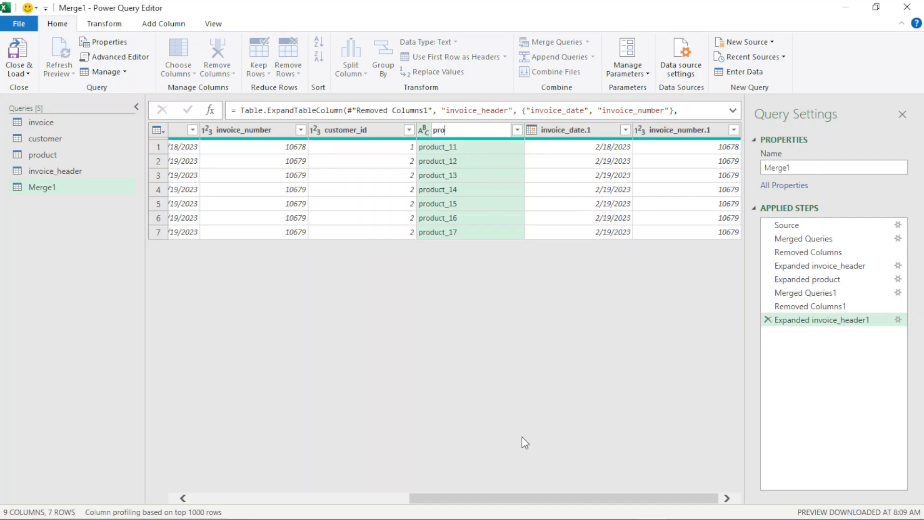
pyautogui.write('duct')
pyautogui.press('Return')
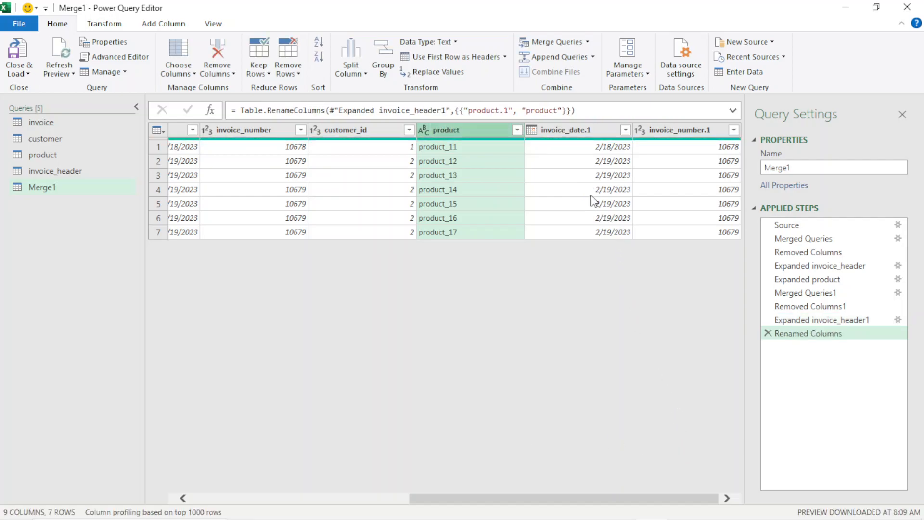
# Try to rename the invoice_date.1 column as invoice_date
pyautogui.rightClick(578, 118)
pyautogui.click(561, 130)
pyautogui.rightClick(560, 131)
pyautogui.click(588, 421)
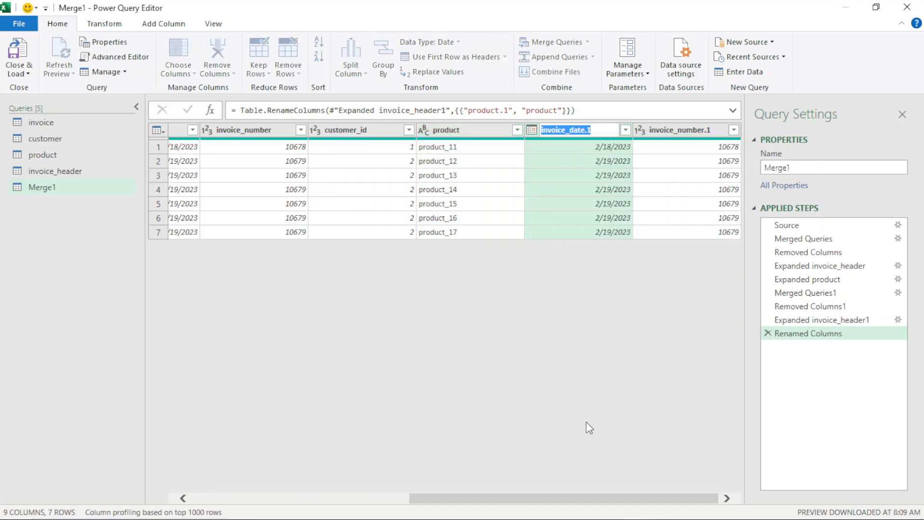
pyautogui.write('inv')
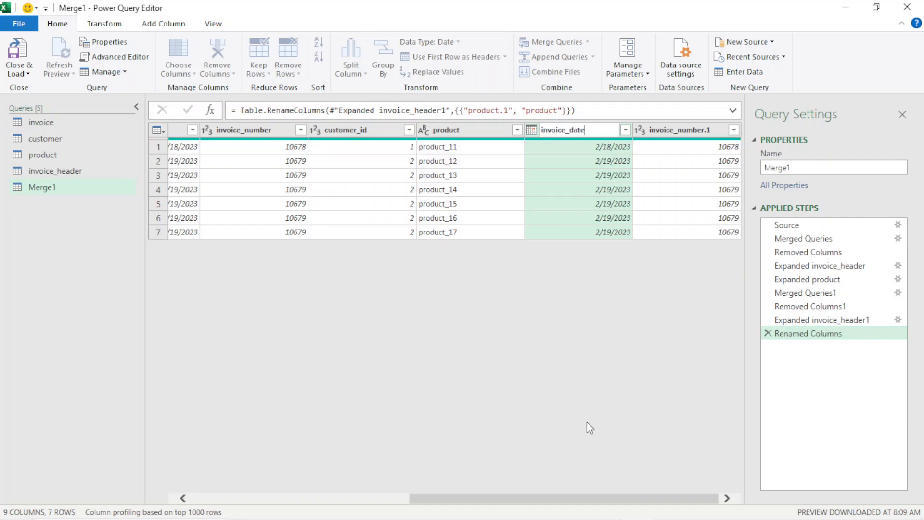
pyautogui.click(675, 198)
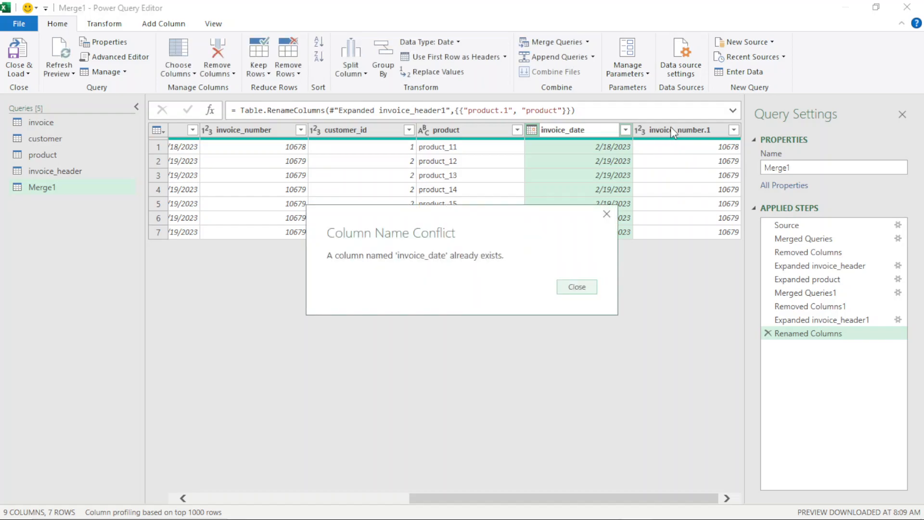
pyautogui.click(586, 289)
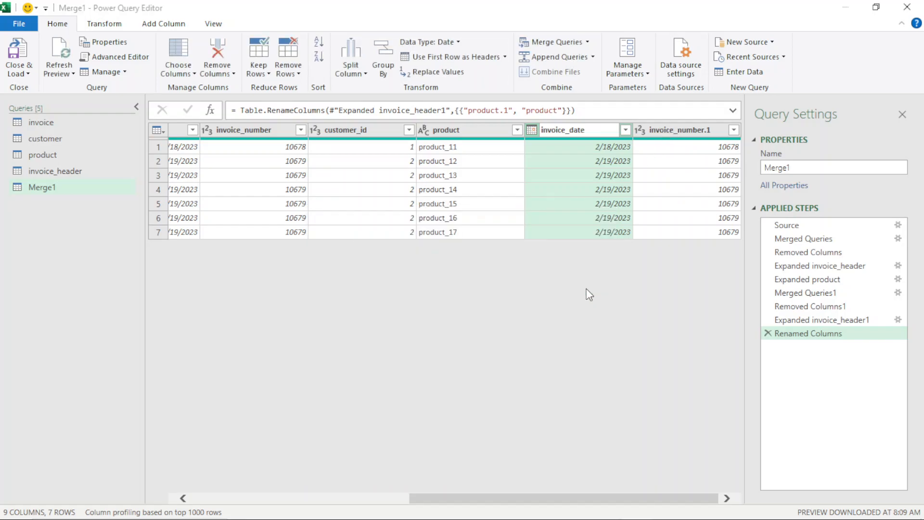
# Remove the duplicate invoice_date.1 and invoice_number.1 columns from the Merge1 query
pyautogui.moveTo(520, 499); pyautogui.dragTo(654, 489)
pyautogui.rightClick(588, 131)
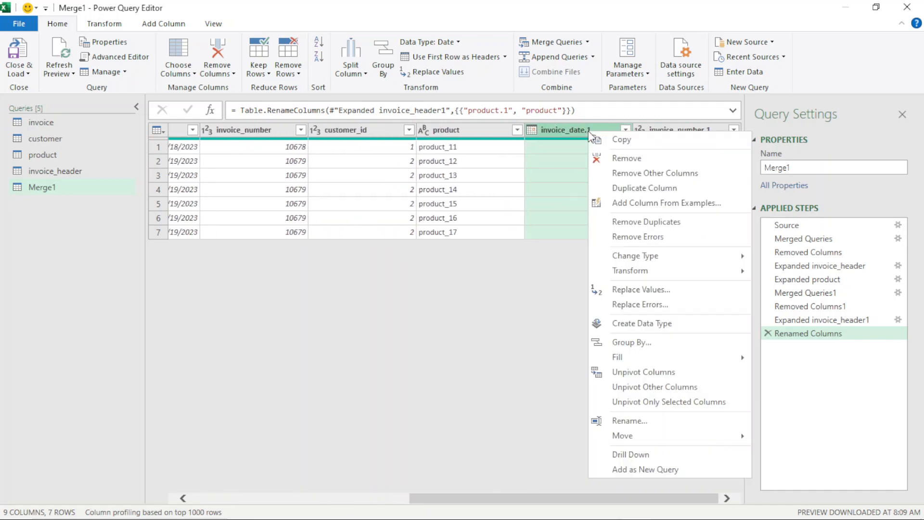
pyautogui.click(631, 158)
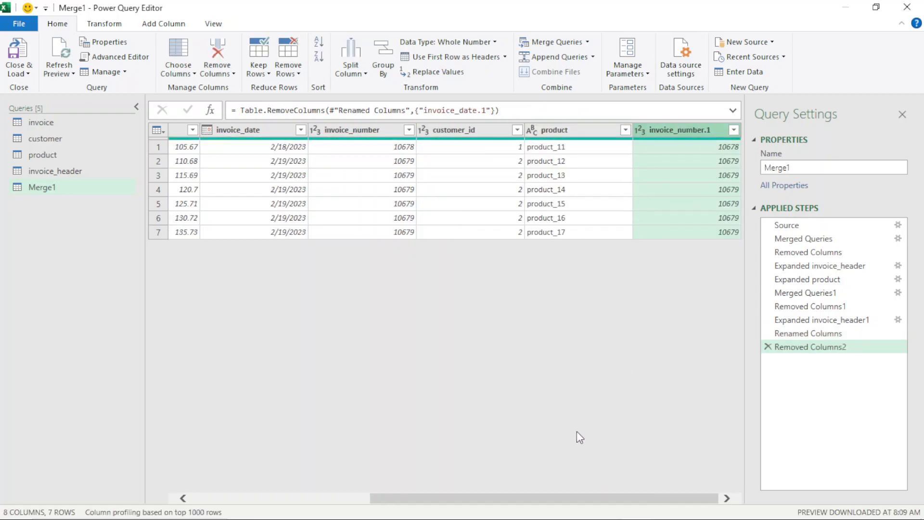
pyautogui.rightClick(684, 131)
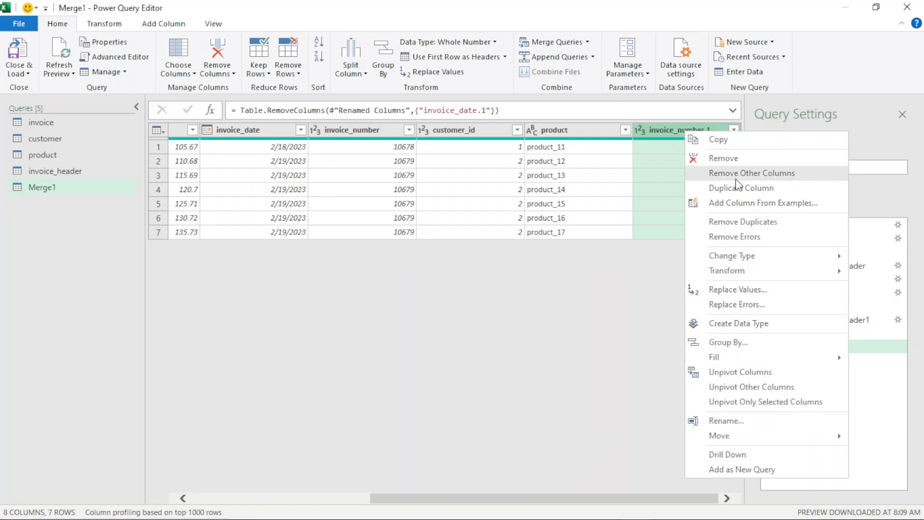
pyautogui.click(732, 160)
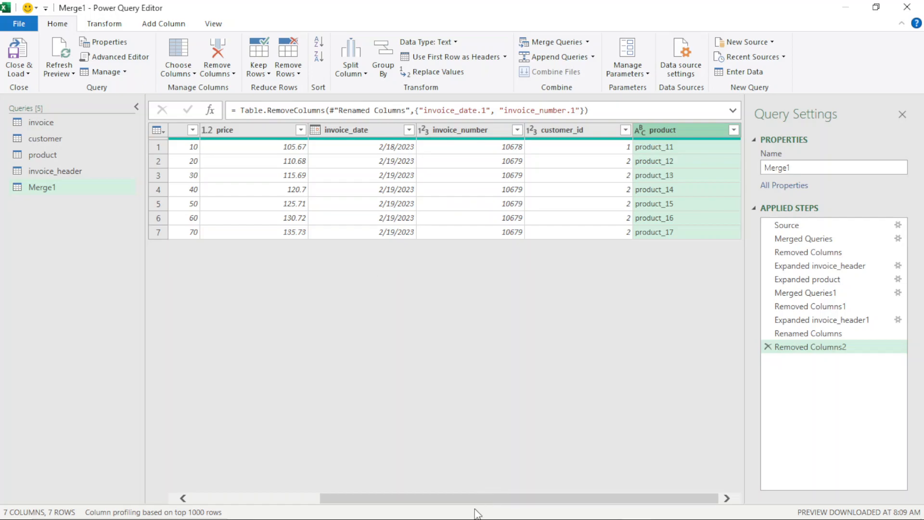
pyautogui.moveTo(468, 498); pyautogui.dragTo(553, 480)
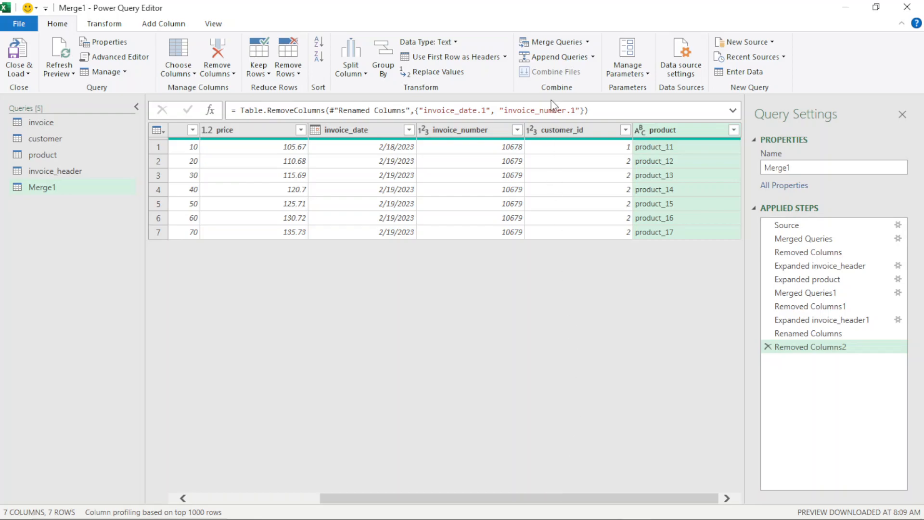
# Merge the Merge1 query with the customer table on customer_id, using a left outer join
pyautogui.click(580, 132)
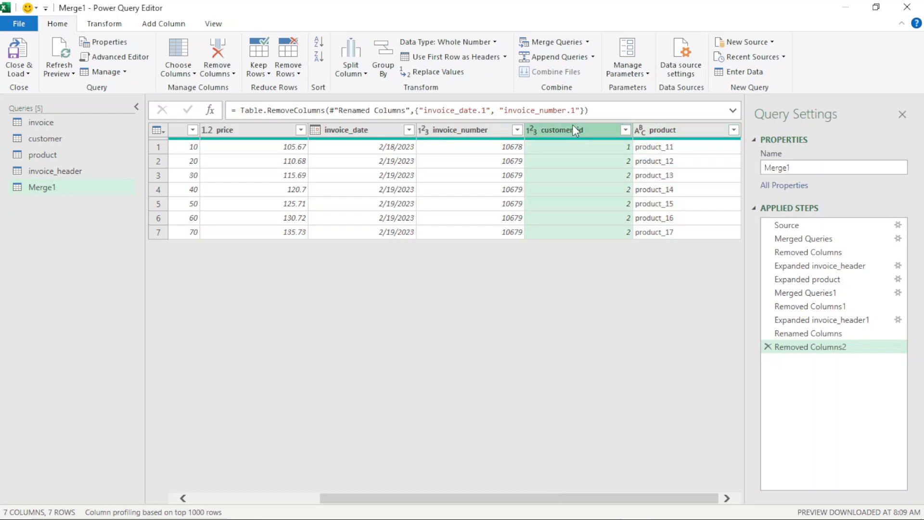
pyautogui.click(587, 43)
pyautogui.click(580, 59)
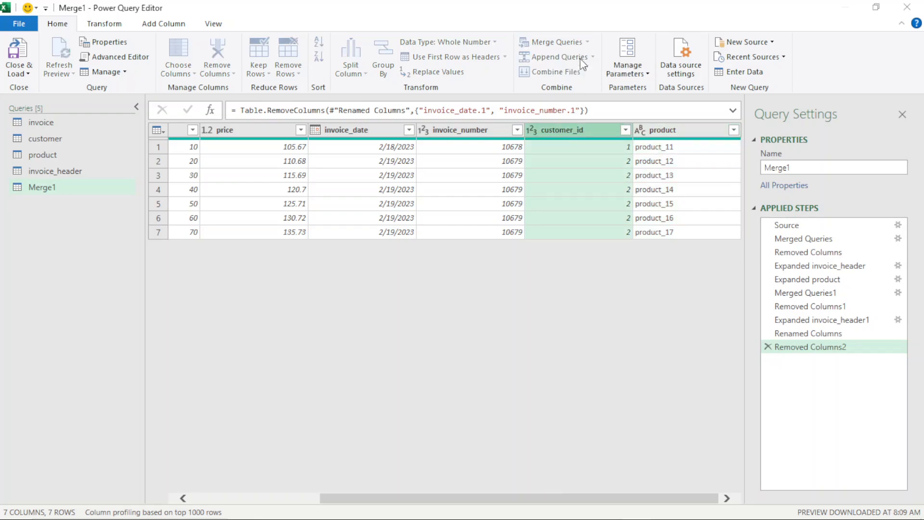
pyautogui.click(502, 144)
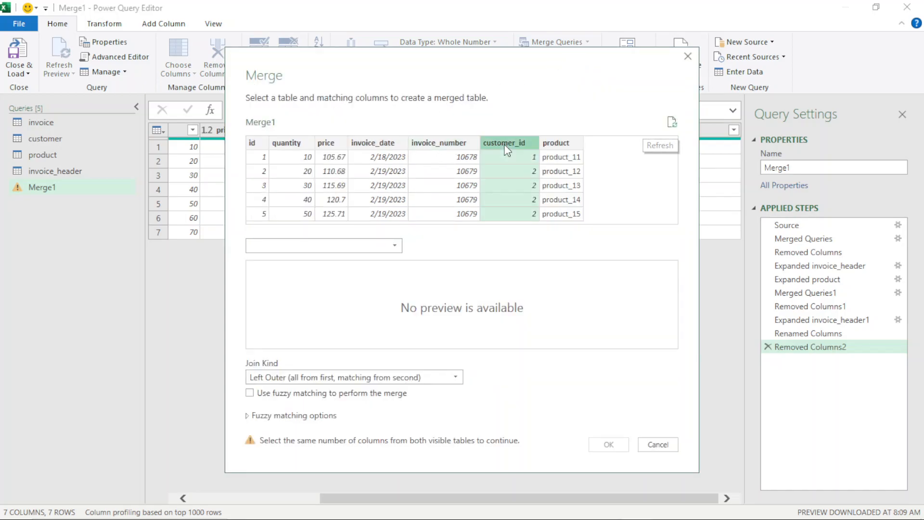
pyautogui.click(402, 242)
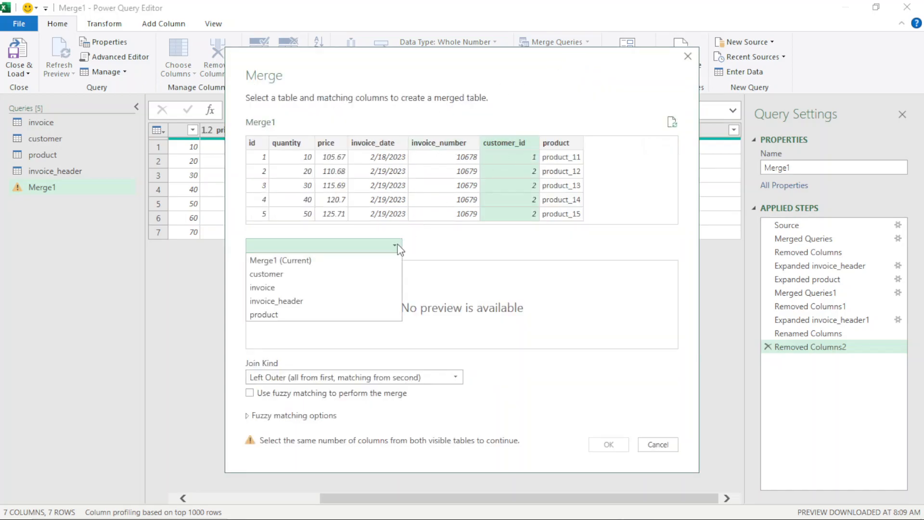
pyautogui.click(287, 283)
pyautogui.click(271, 268)
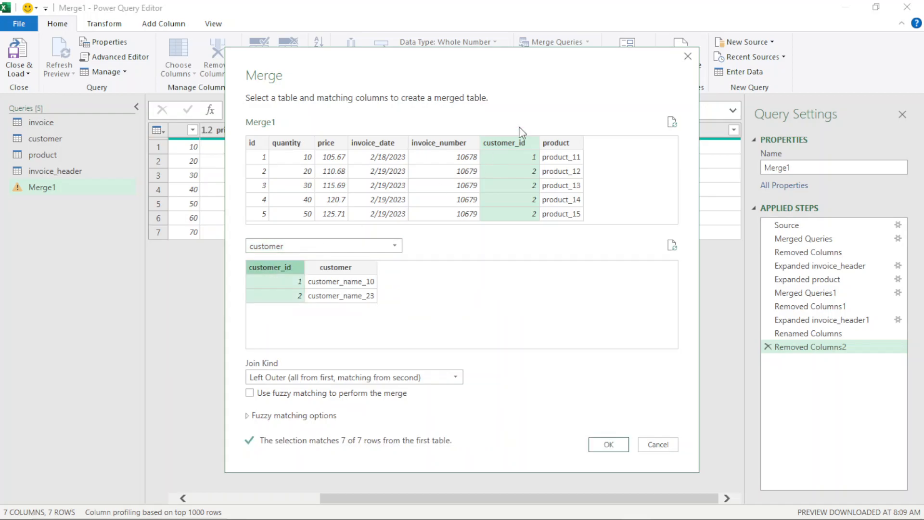
pyautogui.click(608, 444)
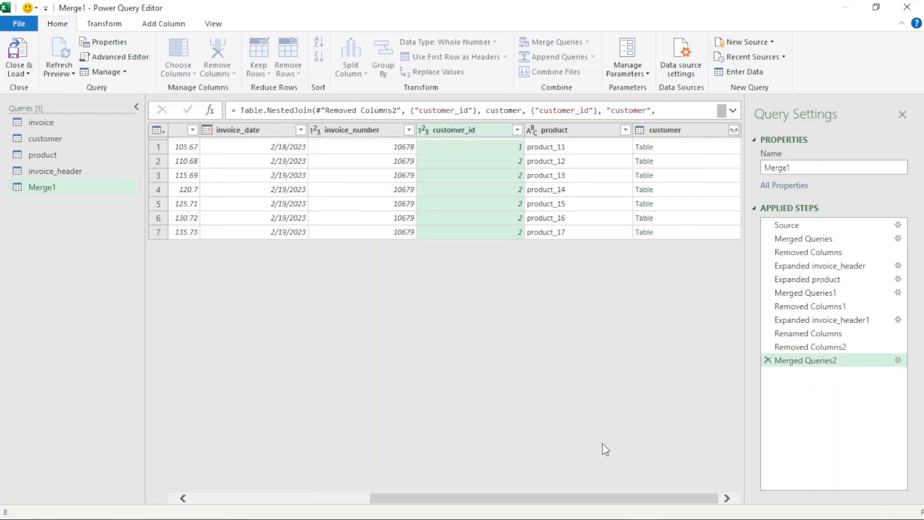
# Remove the customer_id column from the Merge1 query
pyautogui.click(484, 131)
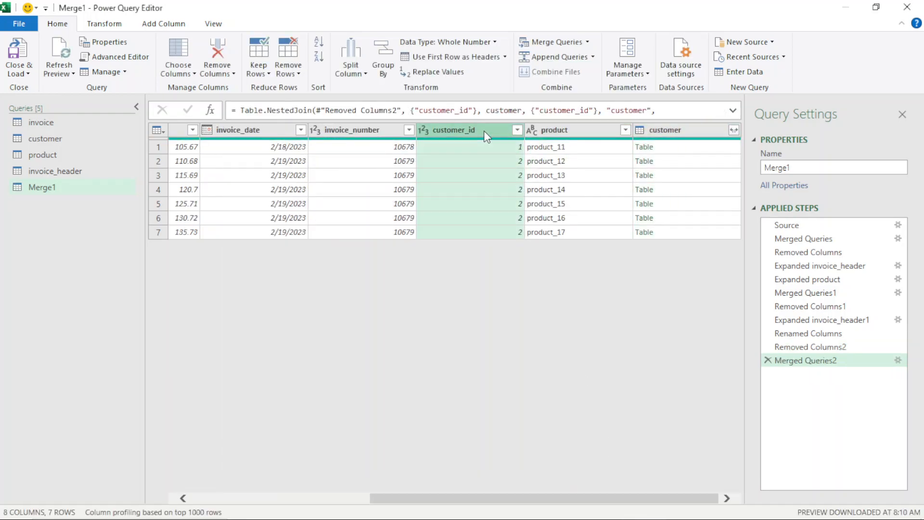
pyautogui.rightClick(484, 131)
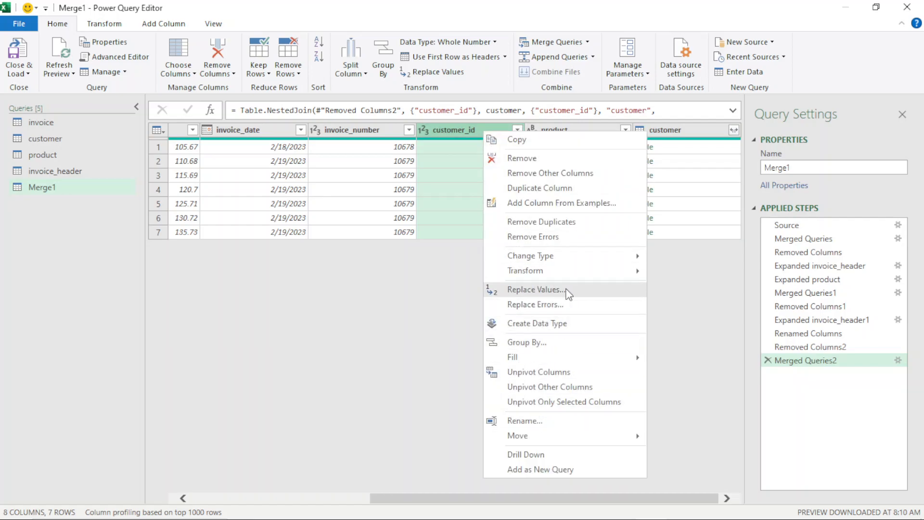
pyautogui.click(524, 158)
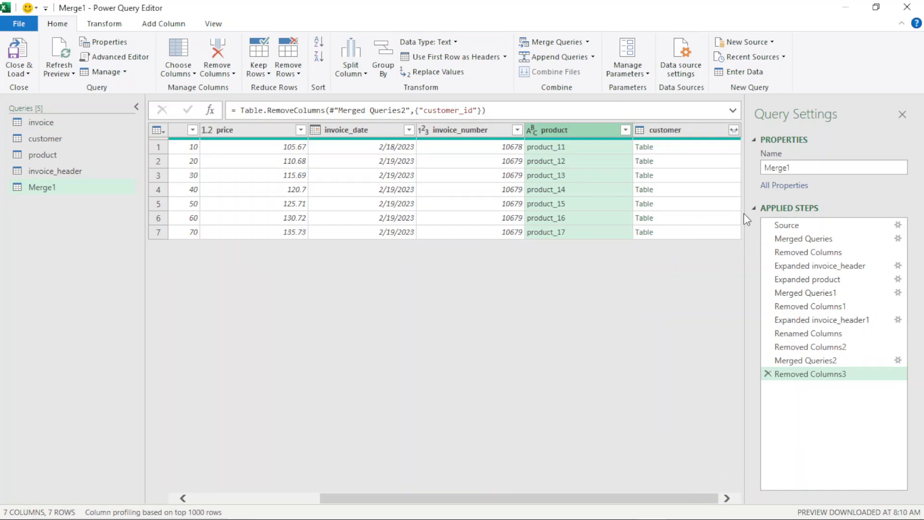
# Expand the merged customer table column to include only its customer field
pyautogui.click(733, 130)
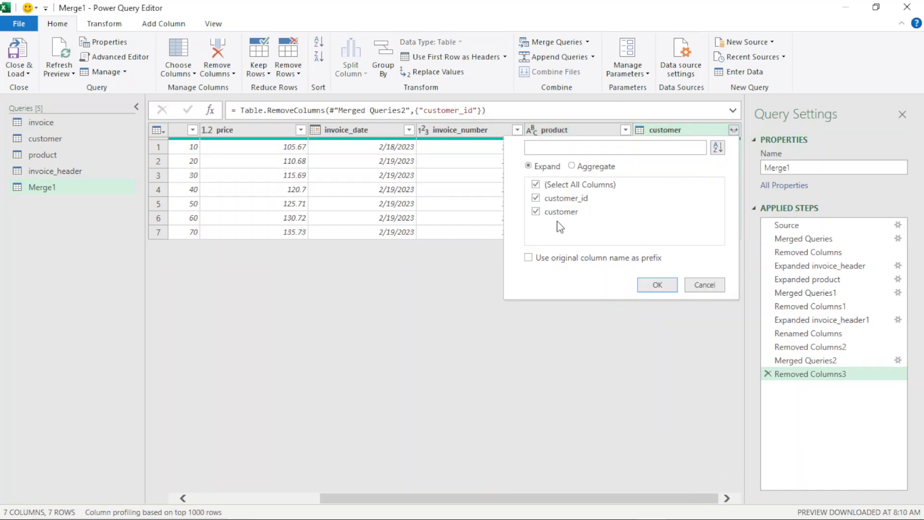
pyautogui.click(536, 184)
pyautogui.click(536, 211)
pyautogui.click(643, 286)
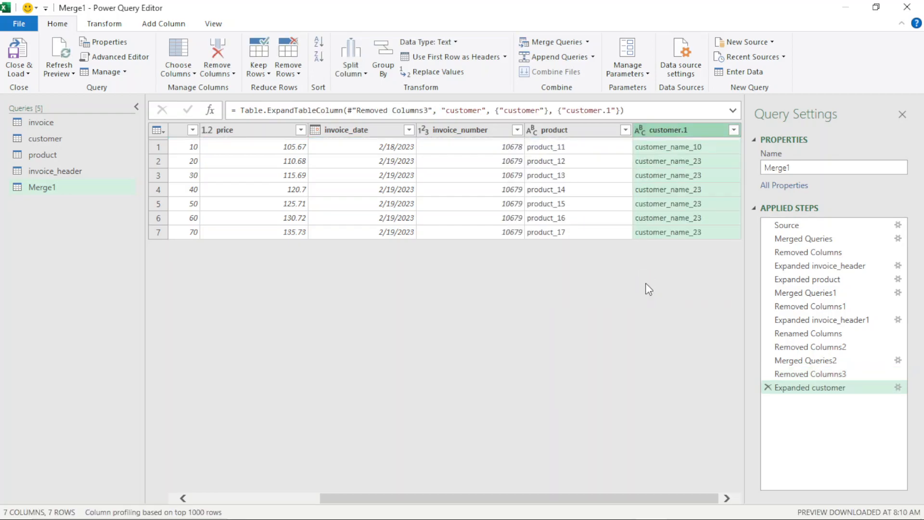
# Rename the expanded customer.1 column as customer
pyautogui.rightClick(676, 130)
pyautogui.click(726, 441)
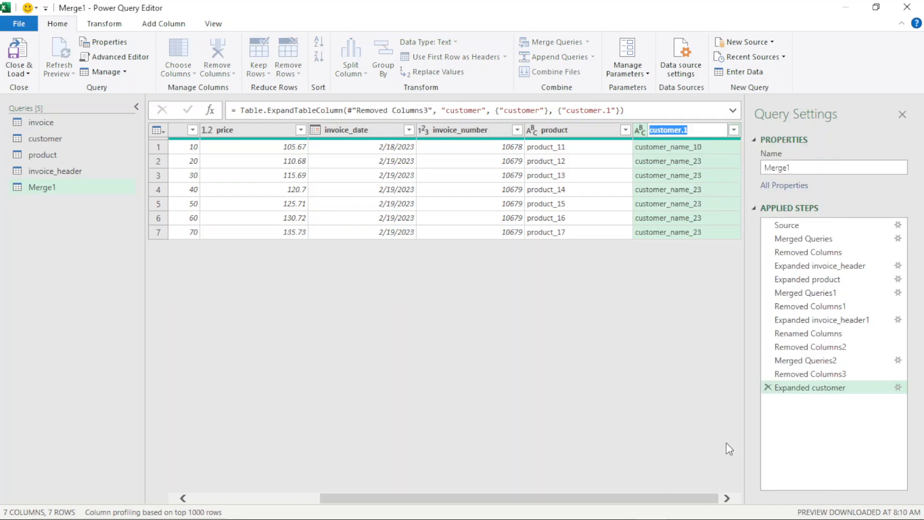
pyautogui.write('custome')
pyautogui.press('Return')
# Reorder the columns so that invoice_date and invoice_number directly follow id, ahead of quantity
pyautogui.moveTo(635, 493); pyautogui.dragTo(405, 495)
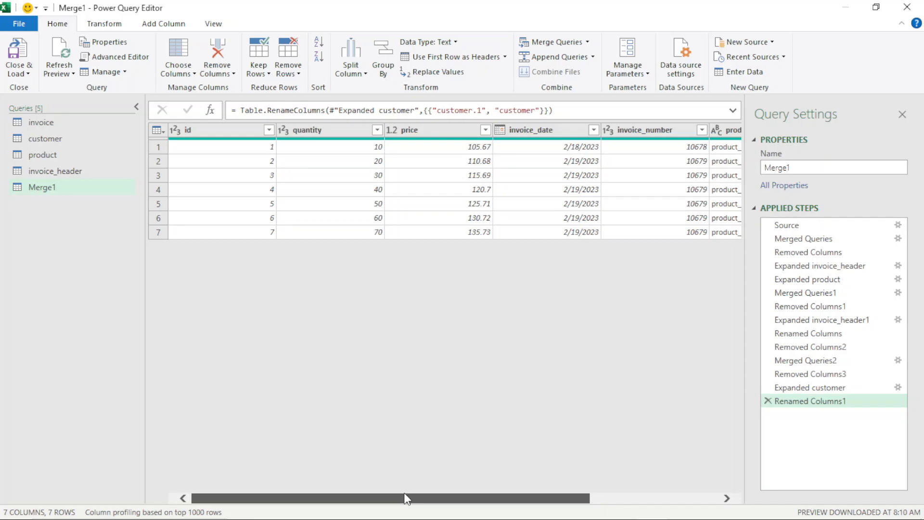
pyautogui.moveTo(404, 496); pyautogui.dragTo(405, 496)
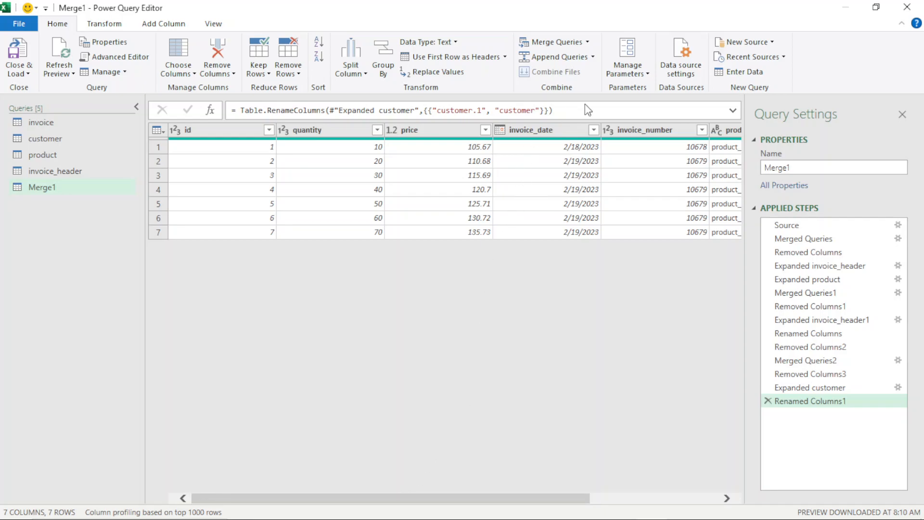
pyautogui.moveTo(564, 133); pyautogui.dragTo(385, 171)
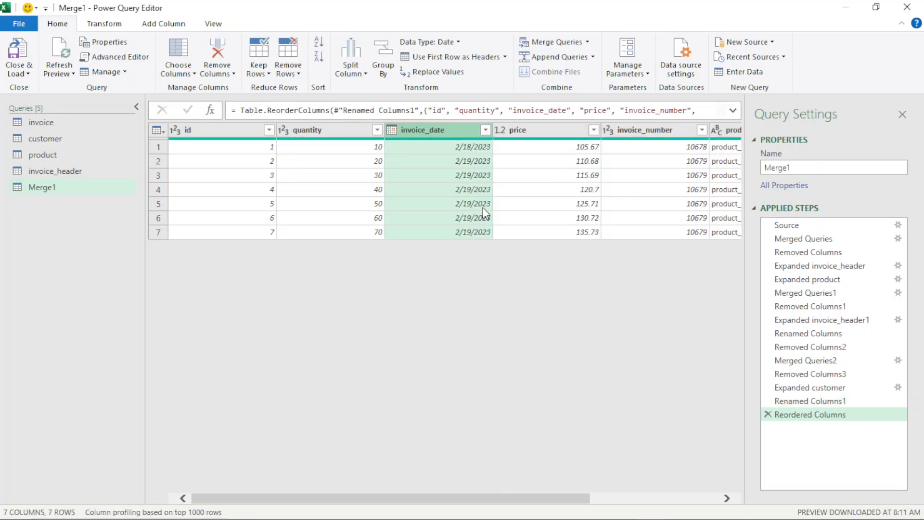
pyautogui.moveTo(461, 131); pyautogui.dragTo(333, 144)
pyautogui.moveTo(622, 137); pyautogui.dragTo(435, 131)
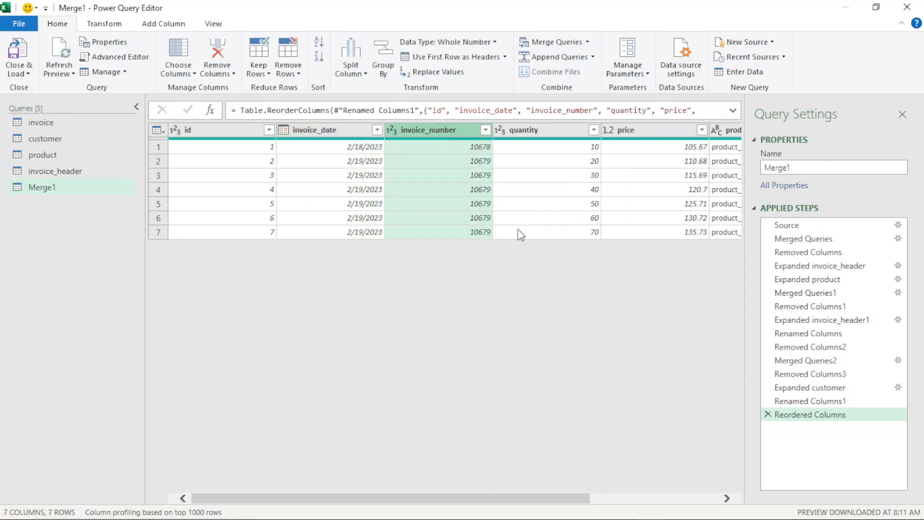
# Move the customer column directly after id and the product column between invoice_number and quantity
pyautogui.hscroll(5, 556, 471)
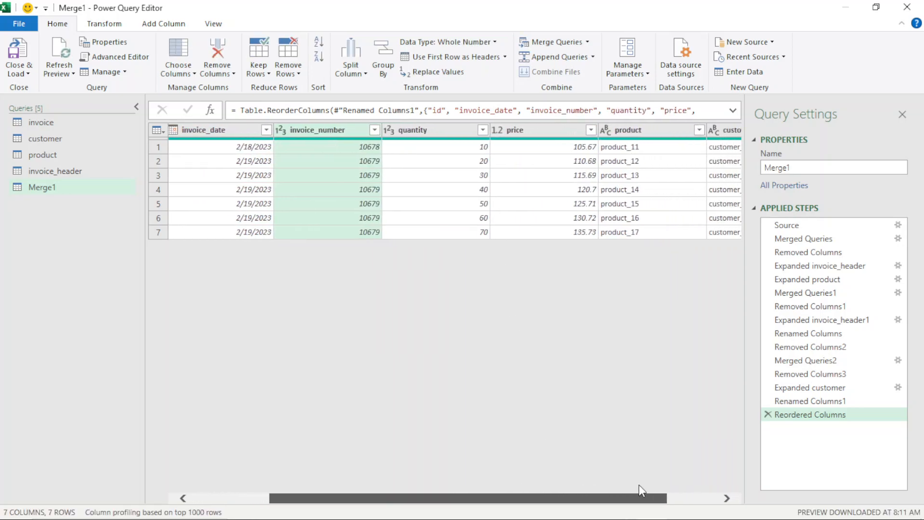
pyautogui.hscroll(1, 673, 481)
pyautogui.moveTo(693, 131); pyautogui.dragTo(313, 136)
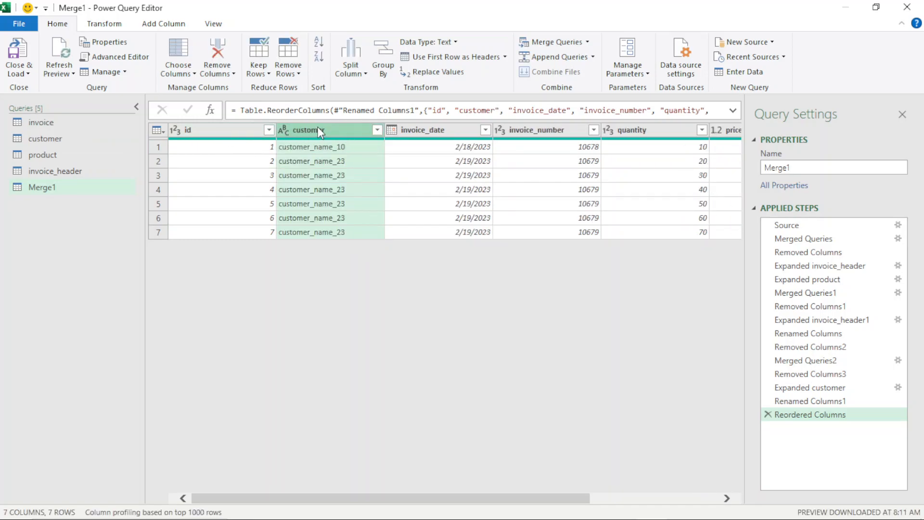
pyautogui.moveTo(509, 494); pyautogui.dragTo(700, 488)
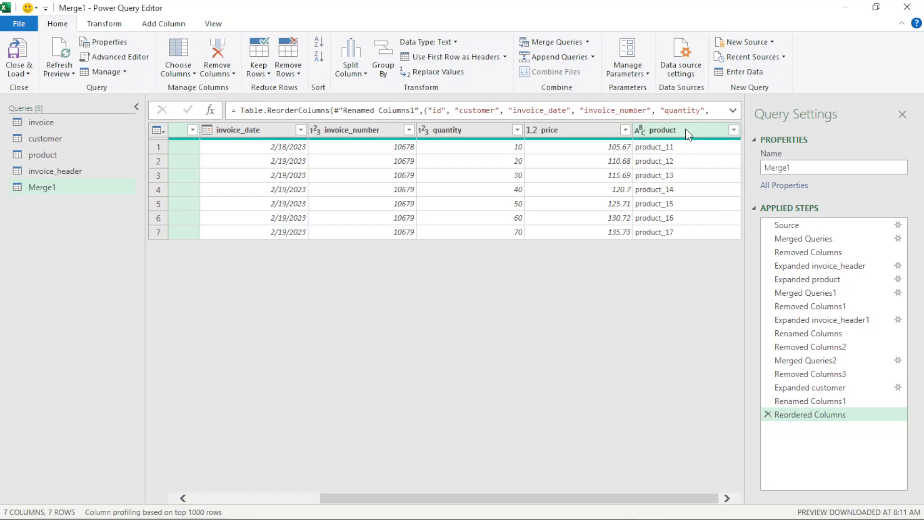
pyautogui.moveTo(689, 127); pyautogui.dragTo(480, 142)
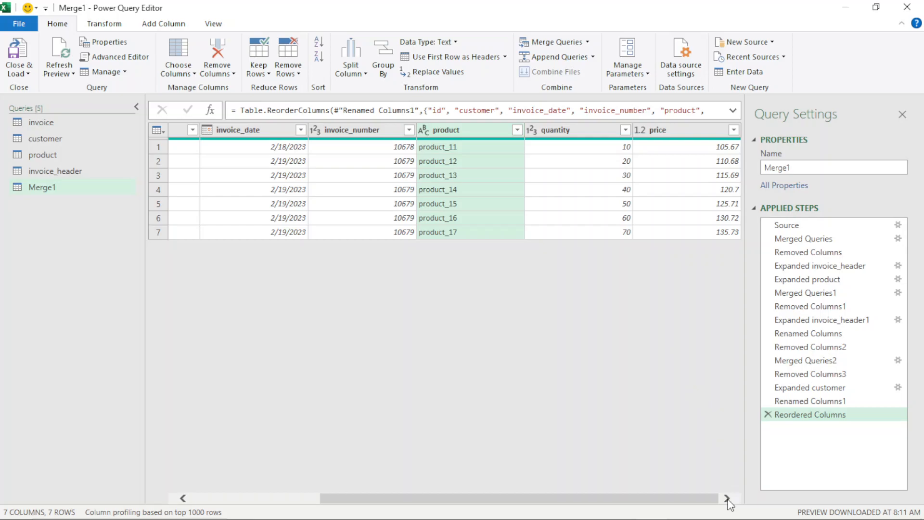
# Rename the price column as amount_before_vat
pyautogui.click(675, 134)
pyautogui.rightClick(670, 132)
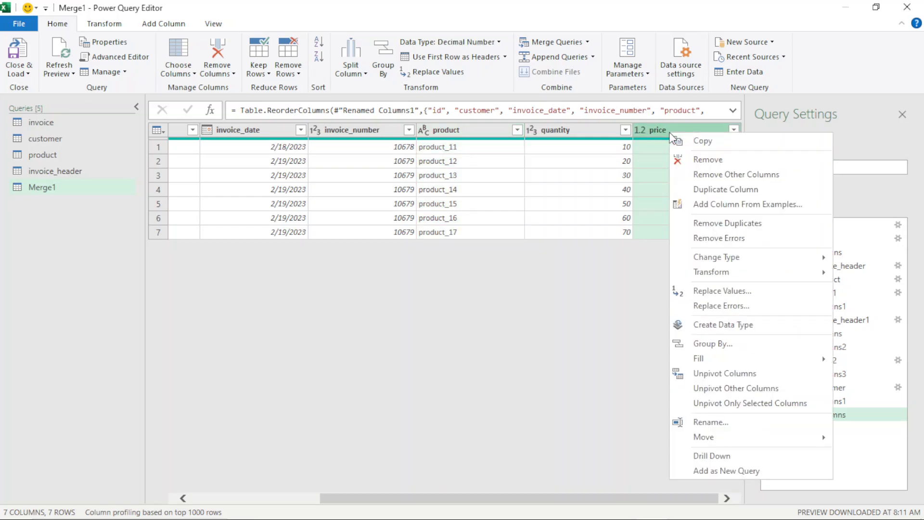
pyautogui.click(724, 422)
pyautogui.write('amount_')
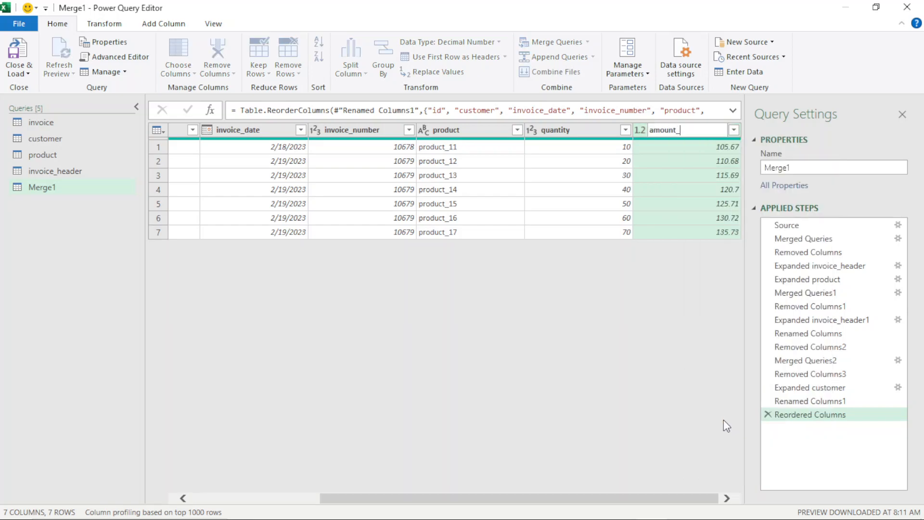
pyautogui.write('before_vat')
pyautogui.click(675, 178)
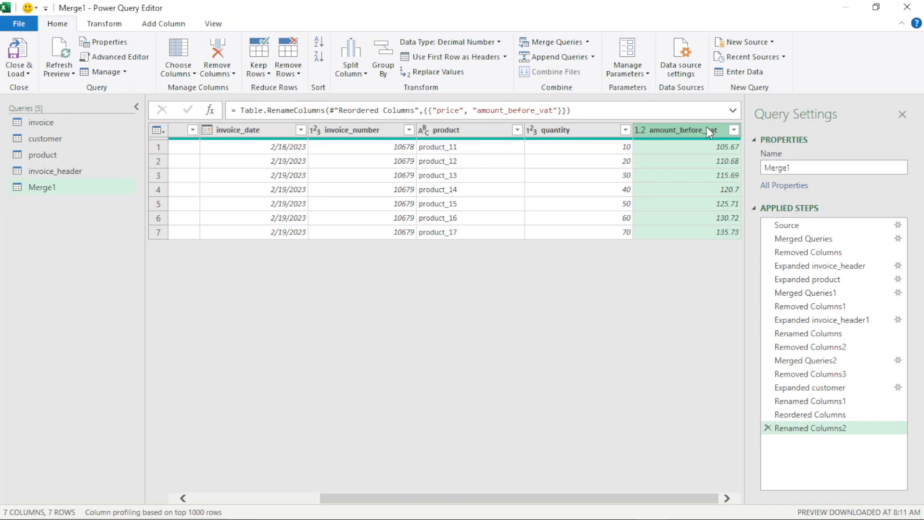
# Add a custom column named total with the formula [quantity]*[amount_before_vat]
pyautogui.click(182, 26)
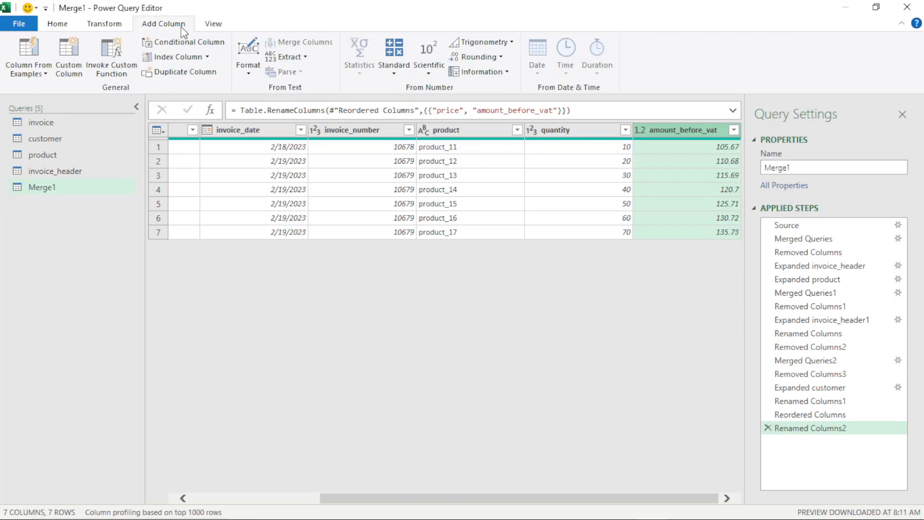
pyautogui.click(76, 68)
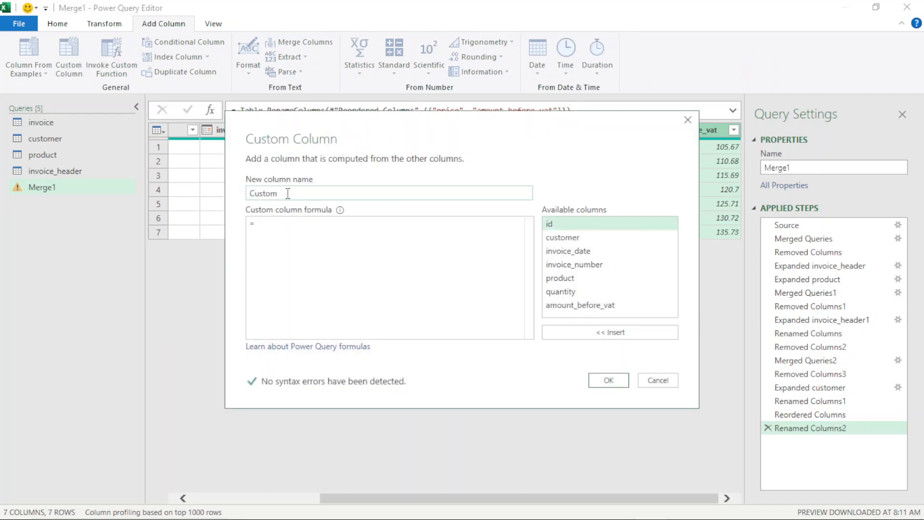
pyautogui.write('total')
pyautogui.click(272, 220)
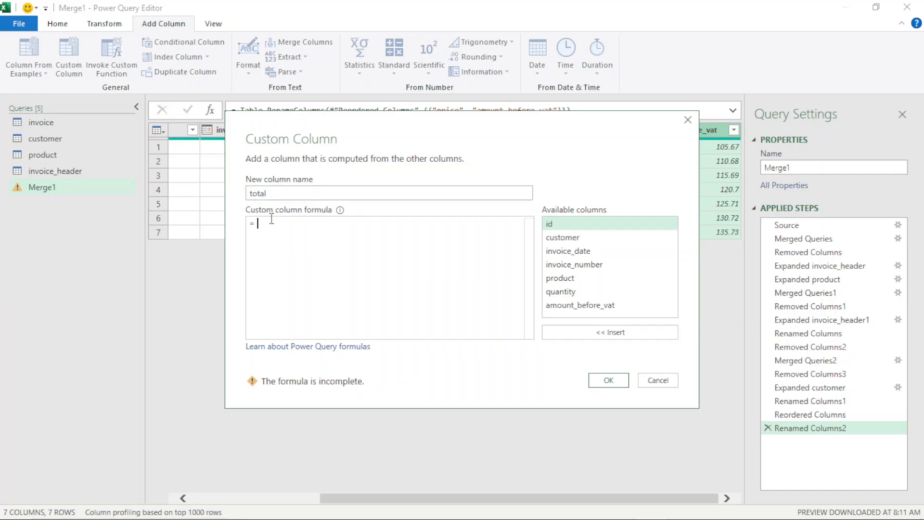
pyautogui.click(570, 294)
pyautogui.doubleClick(561, 291)
pyautogui.write('*')
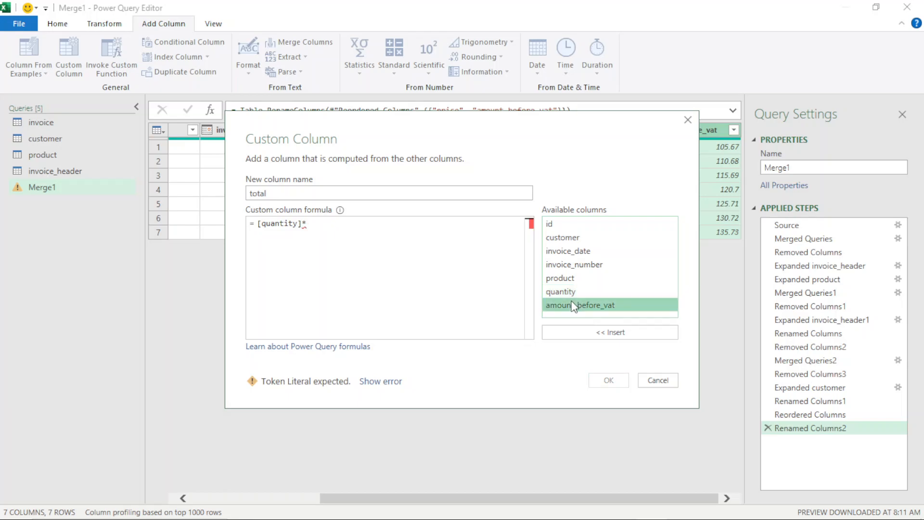
pyautogui.doubleClick(579, 306)
pyautogui.click(609, 381)
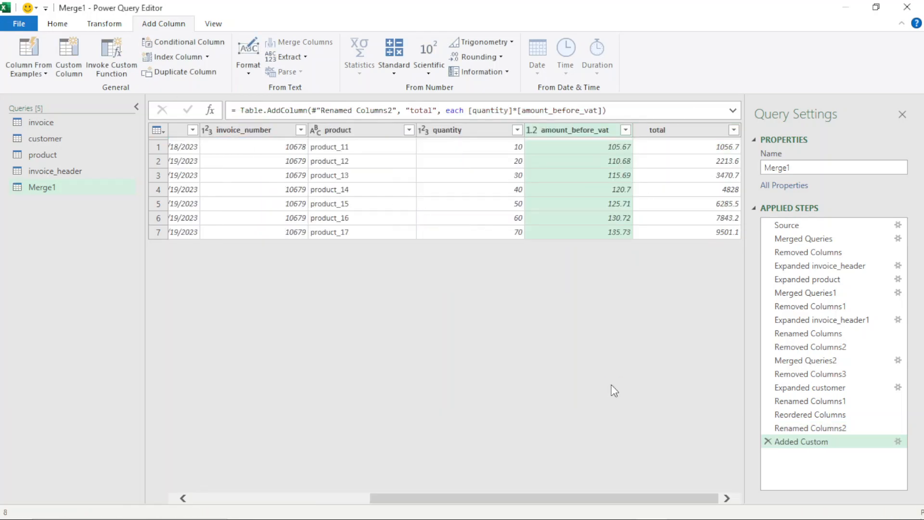
# Change the data type of the total column to Decimal Number
pyautogui.rightClick(680, 130)
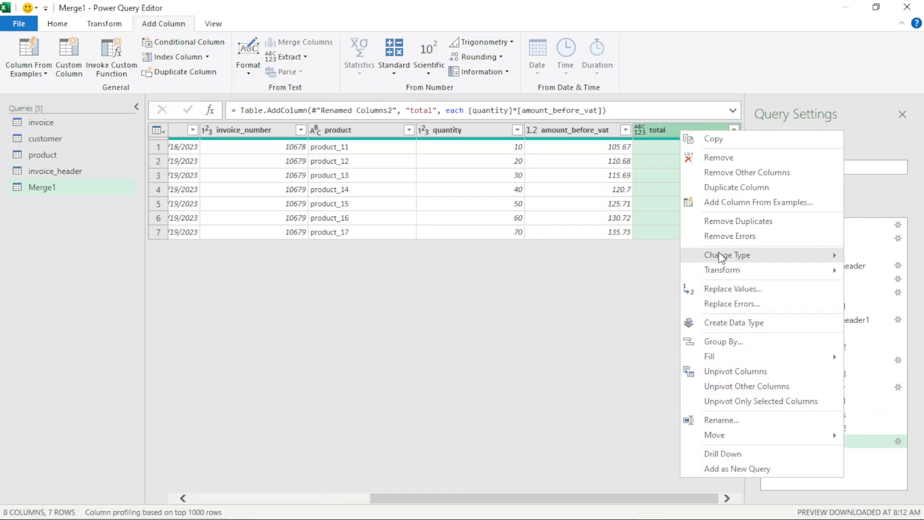
pyautogui.moveTo(721, 257)
pyautogui.click(618, 261)
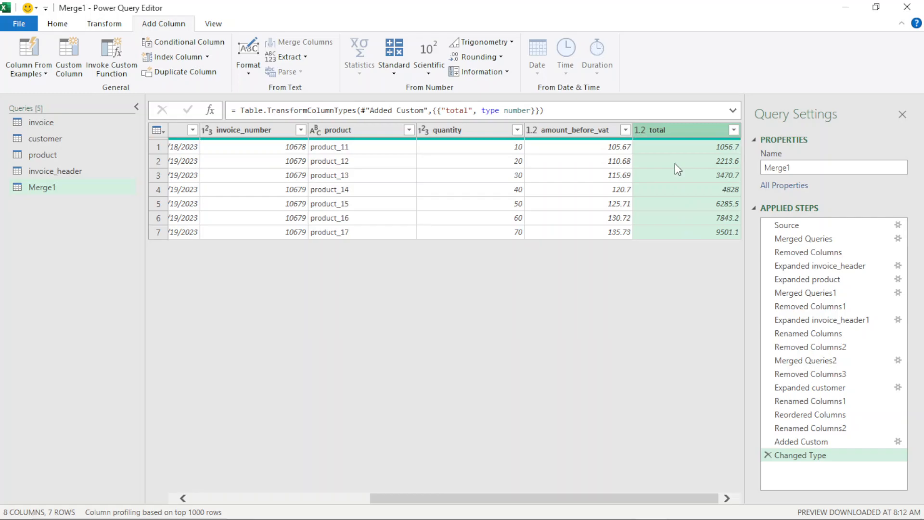
# Rename the total column as total_excl_vat
pyautogui.rightClick(675, 131)
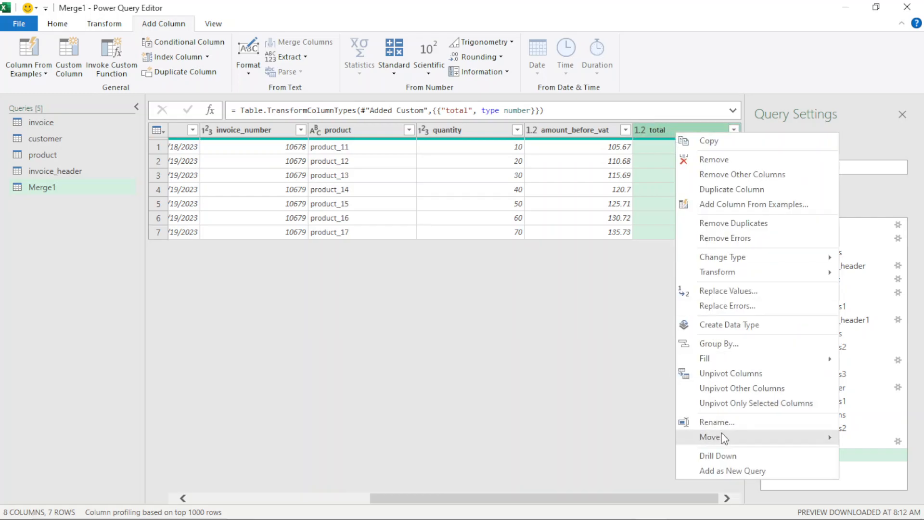
pyautogui.click(721, 419)
pyautogui.click(673, 129)
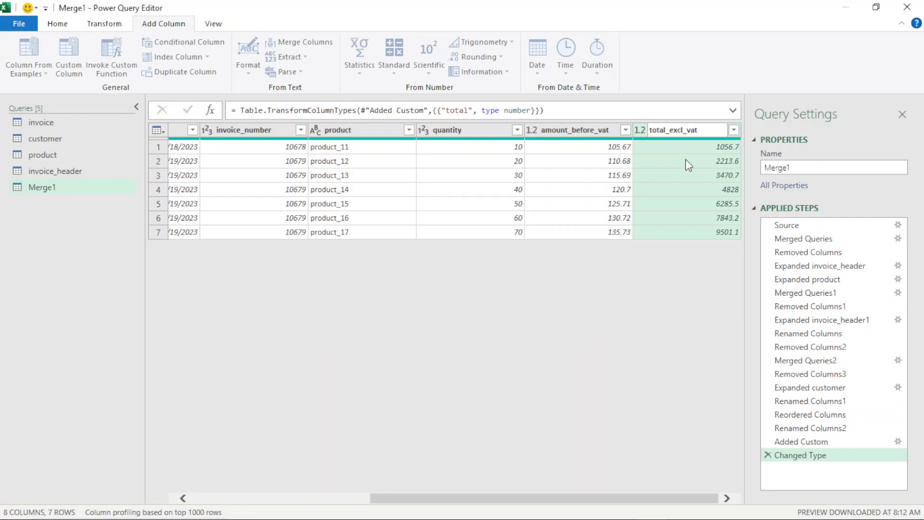
pyautogui.click(678, 167)
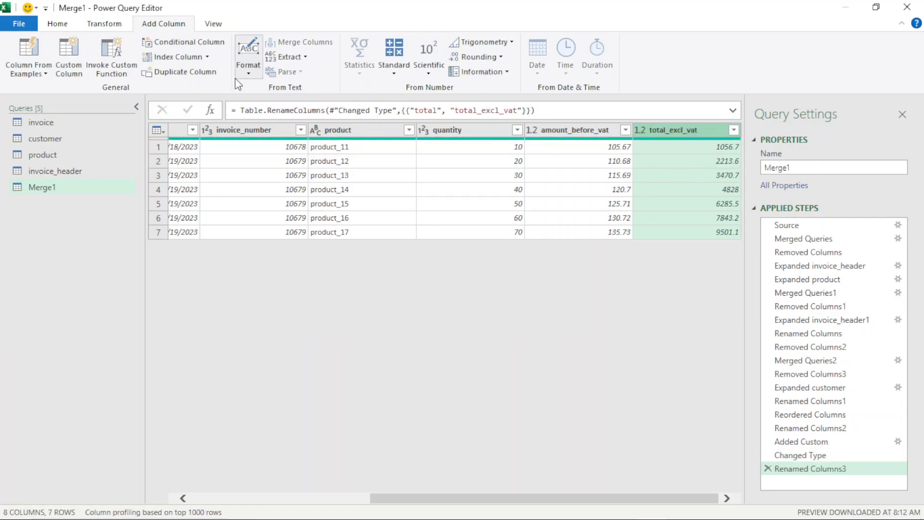
# Add a custom column named vat with the formula [total_excl_vat]*0.15
pyautogui.click(75, 62)
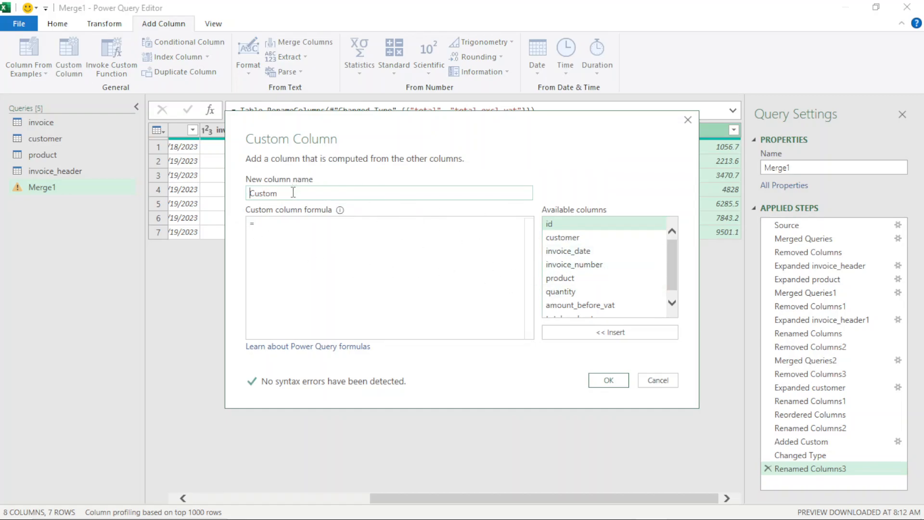
pyautogui.moveTo(293, 192); pyautogui.dragTo(221, 192)
pyautogui.write('vat')
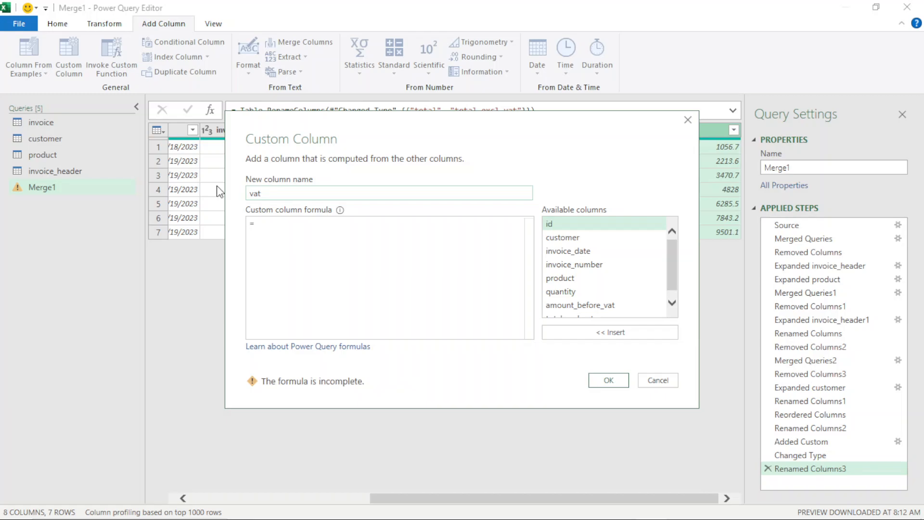
pyautogui.click(256, 226)
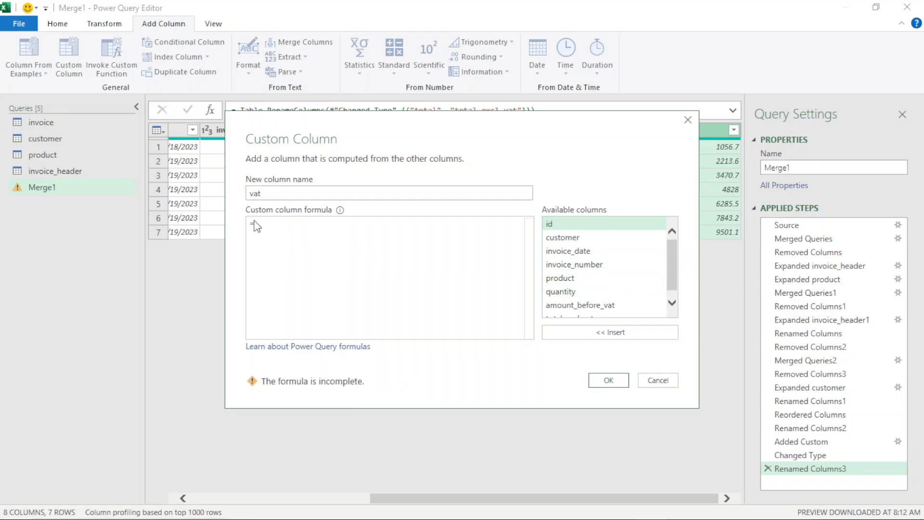
pyautogui.moveTo(668, 276); pyautogui.dragTo(673, 301)
pyautogui.doubleClick(588, 311)
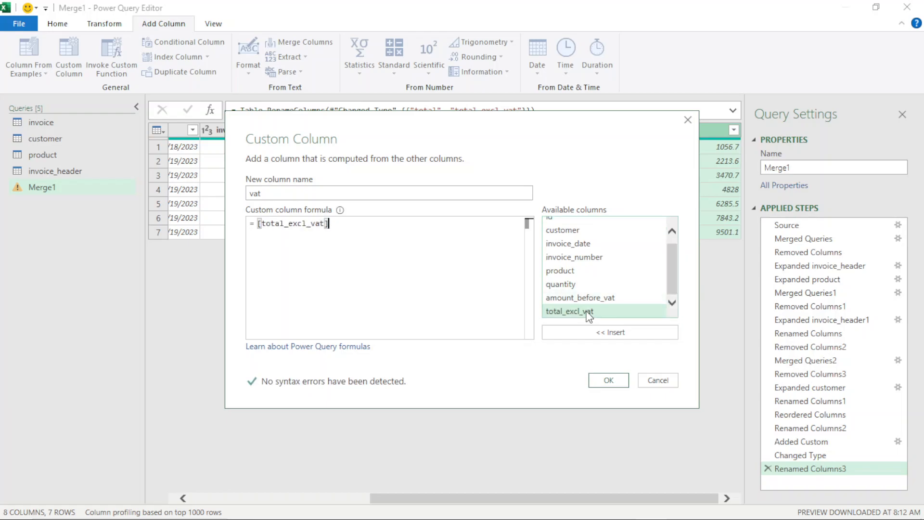
pyautogui.write('*0.15')
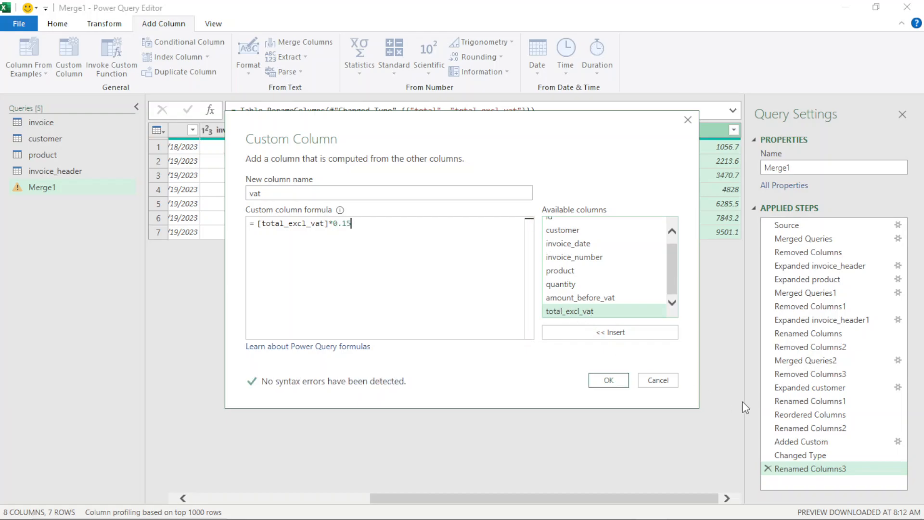
pyautogui.click(608, 380)
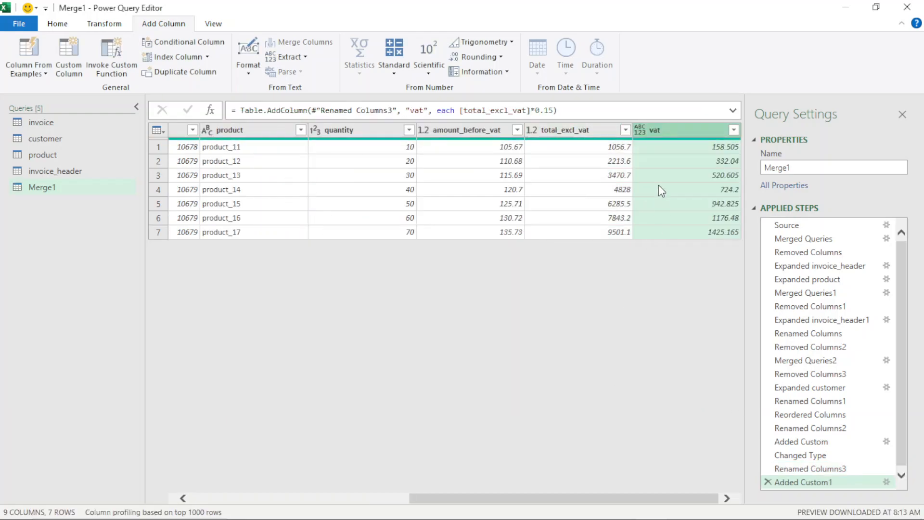
# Change the data type of the vat column to Decimal Number
pyautogui.rightClick(669, 132)
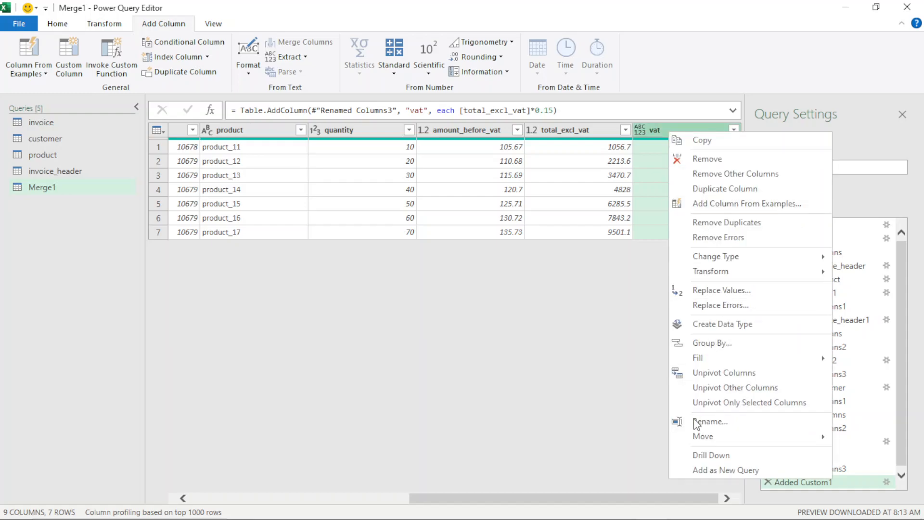
pyautogui.moveTo(753, 266)
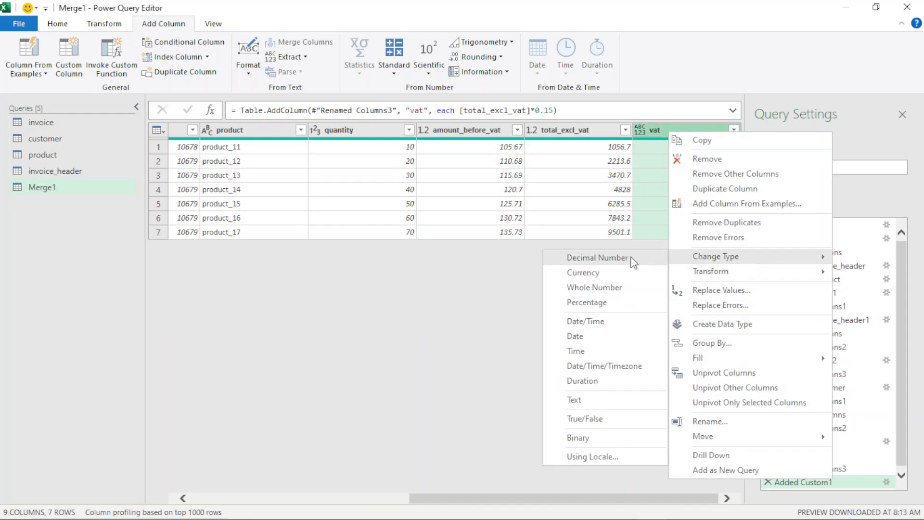
pyautogui.click(606, 263)
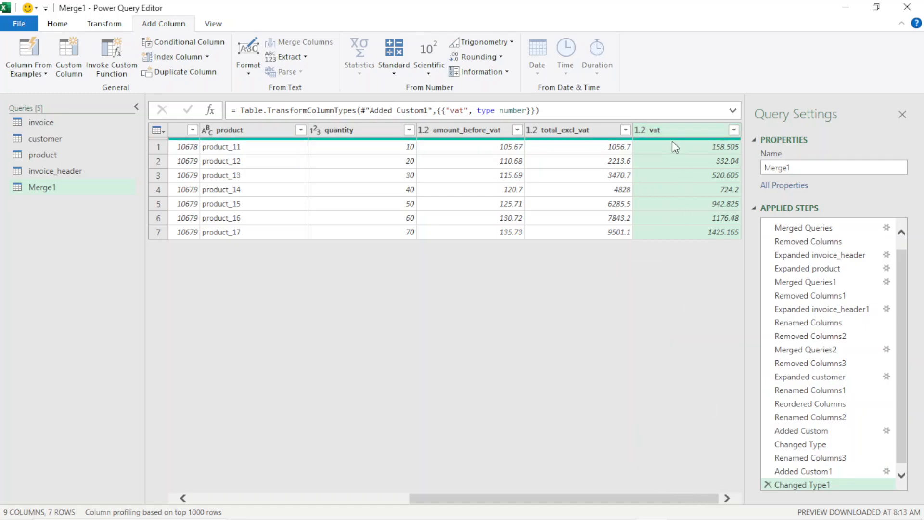
# Add a custom column named total_including_vat with the formula [total_excl_vat]+[vat]
pyautogui.click(70, 67)
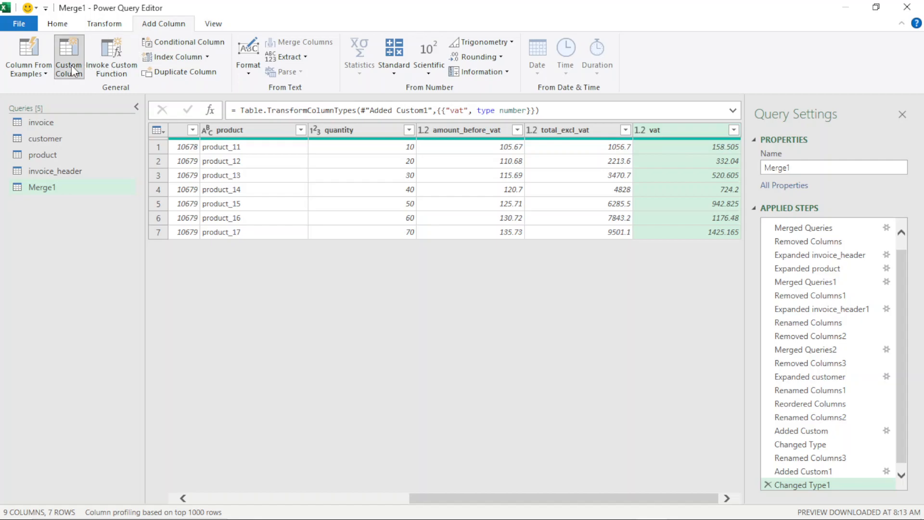
pyautogui.moveTo(278, 193); pyautogui.dragTo(236, 195)
pyautogui.write('total_incl_')
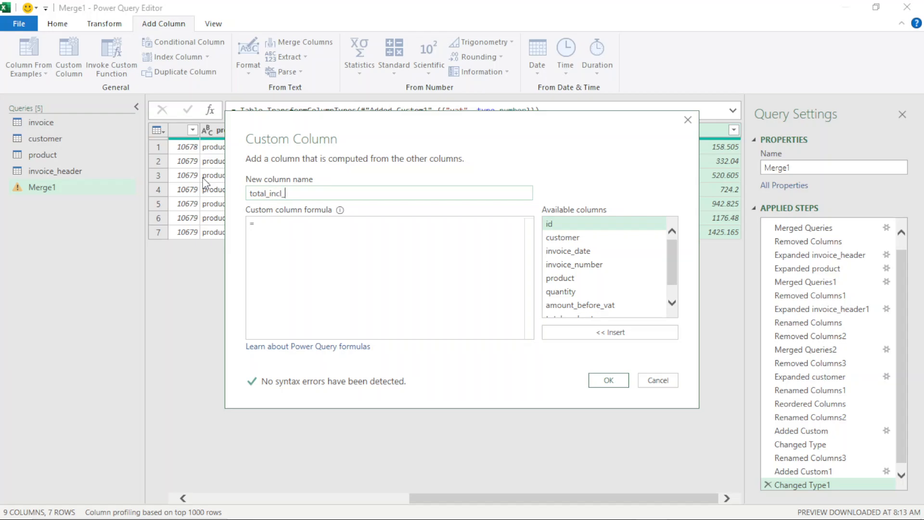
pyautogui.press('BackSpace')
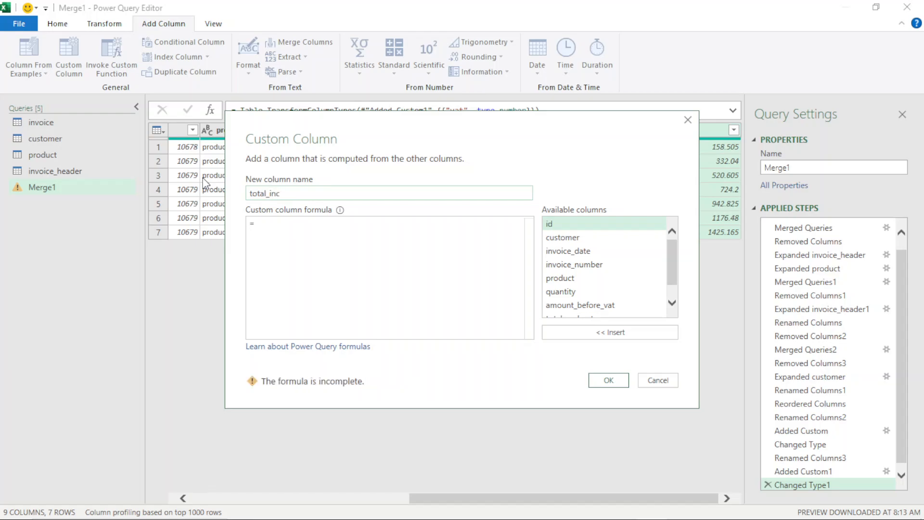
pyautogui.write('uding_vat')
pyautogui.scroll(-1, 621, 311)
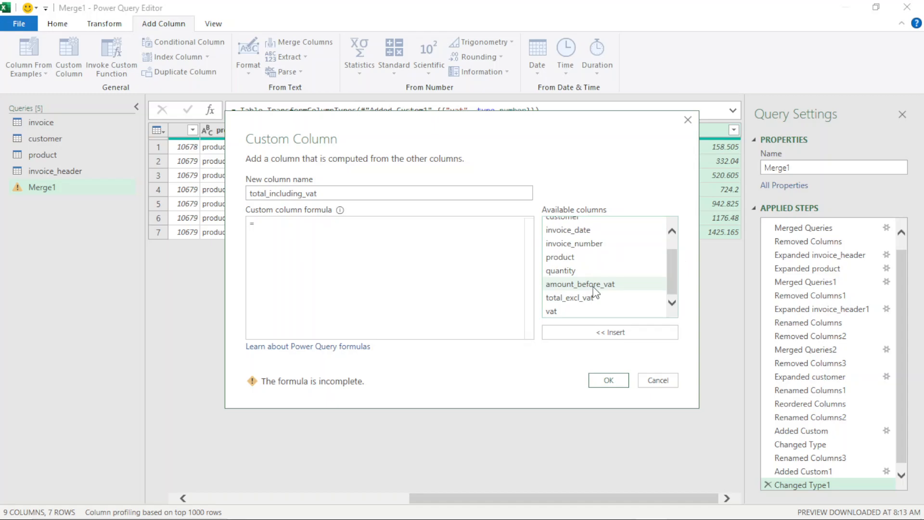
pyautogui.doubleClick(595, 299)
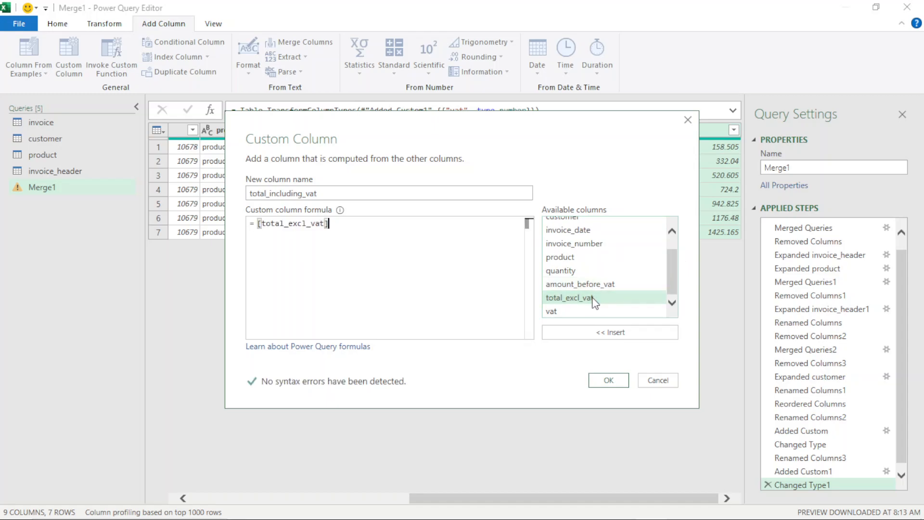
pyautogui.write('+')
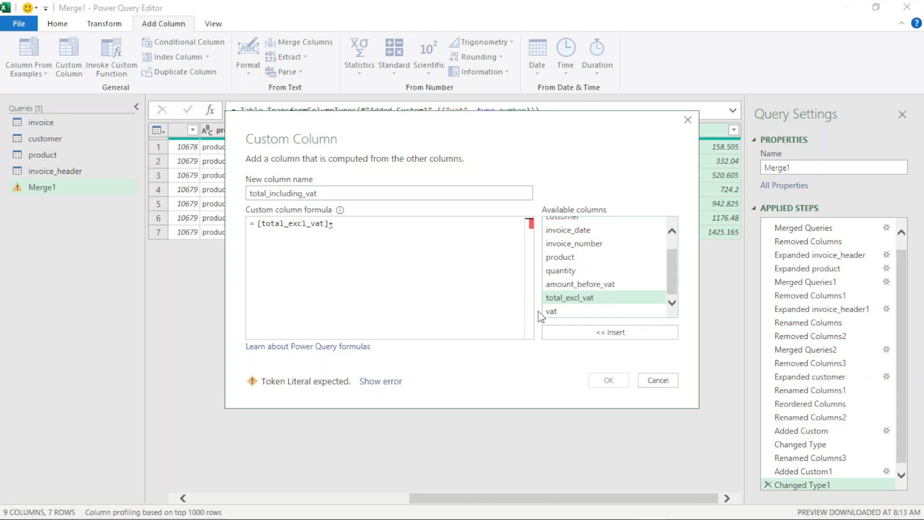
pyautogui.click(564, 312)
pyautogui.doubleClick(563, 312)
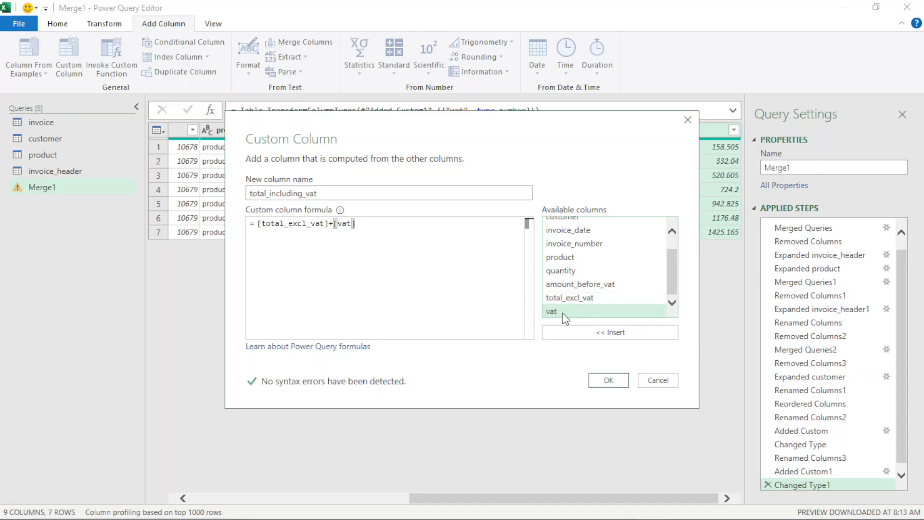
pyautogui.click(608, 381)
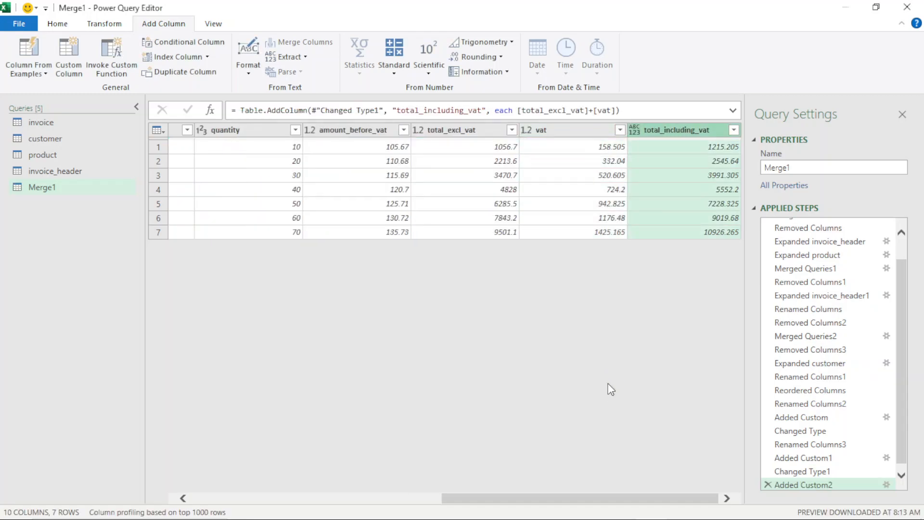
# Change the data type of the total_including_vat column to Decimal Number
pyautogui.rightClick(667, 135)
pyautogui.moveTo(732, 260)
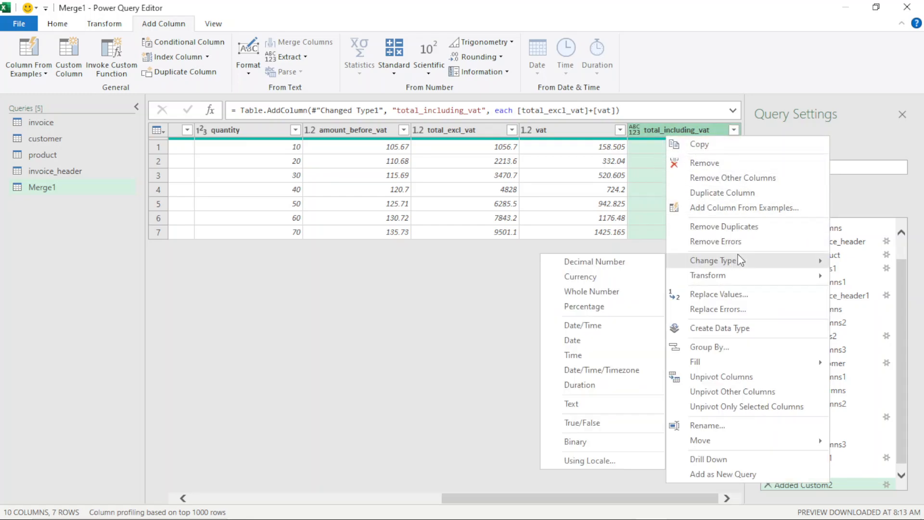
pyautogui.click(629, 260)
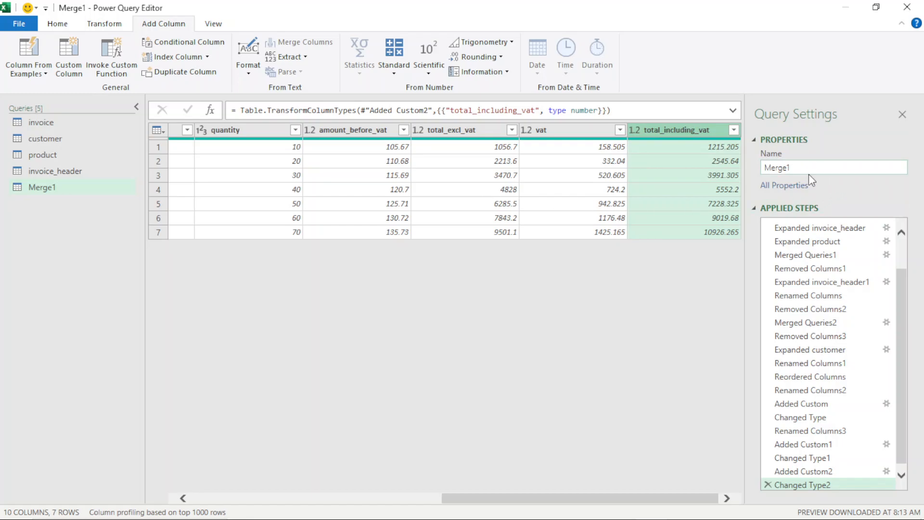
# Rename the Merge1 query as invoices
pyautogui.moveTo(809, 171); pyautogui.dragTo(707, 167)
pyautogui.press('BackSpace')
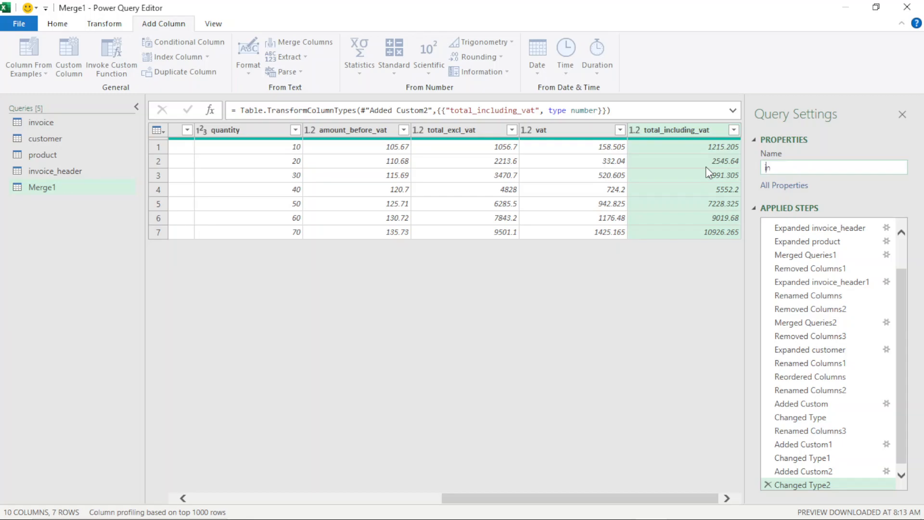
pyautogui.write('invoices')
pyautogui.press('Return')
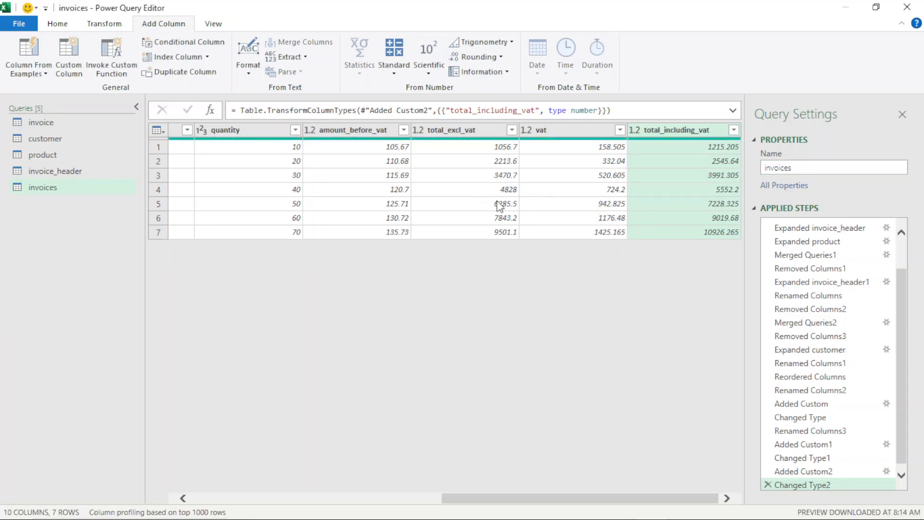
# Load the invoices query to Excel as a connection only, added to the Data Model, and close the queries list
pyautogui.click(71, 193)
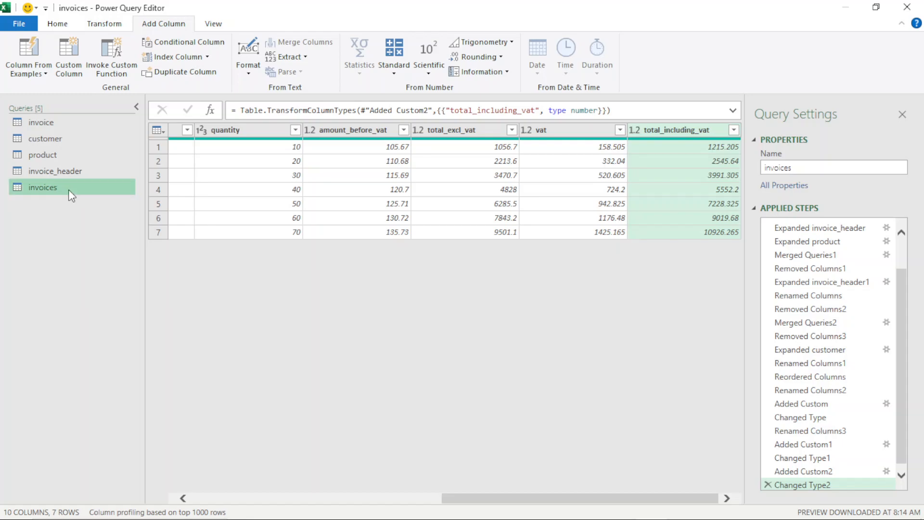
pyautogui.click(64, 29)
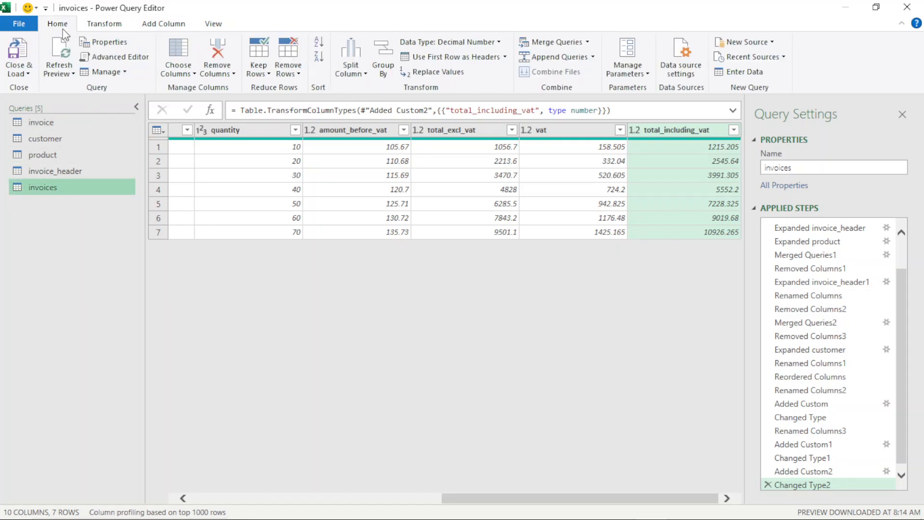
pyautogui.click(27, 71)
pyautogui.click(54, 107)
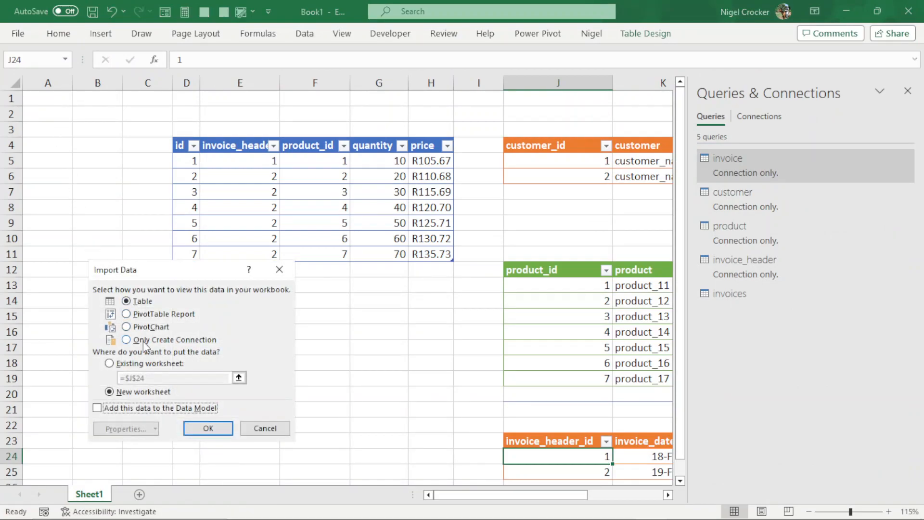
pyautogui.click(127, 341)
pyautogui.click(98, 408)
pyautogui.click(220, 428)
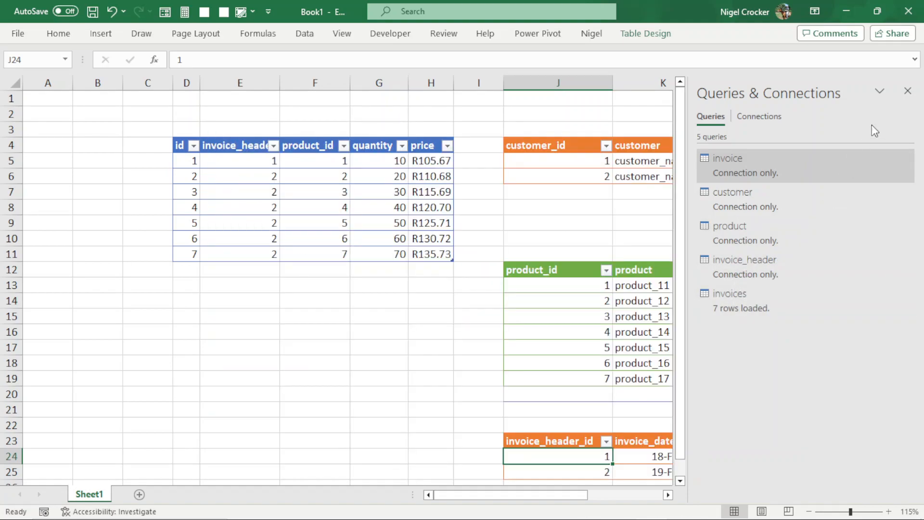
pyautogui.click(908, 91)
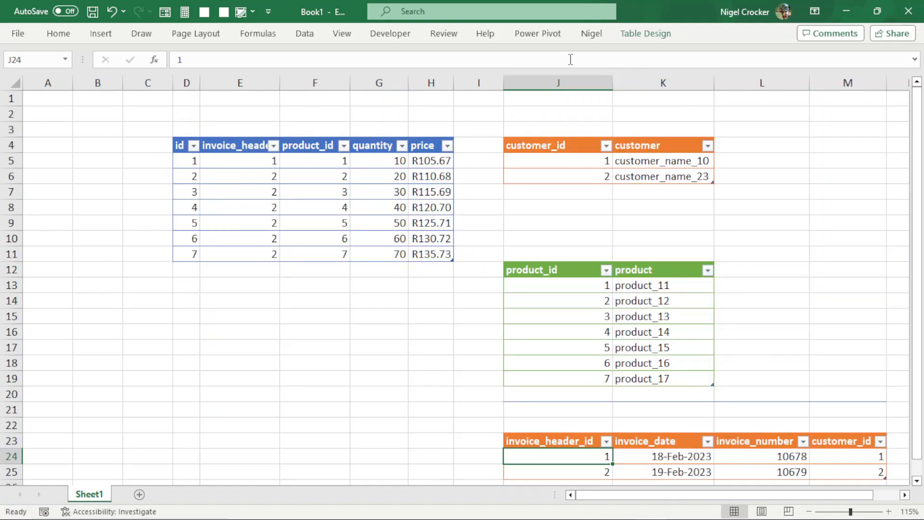
# Open the data model in Power Pivot's diagram view and enlarge the invoices table to show all its fields
pyautogui.click(539, 34)
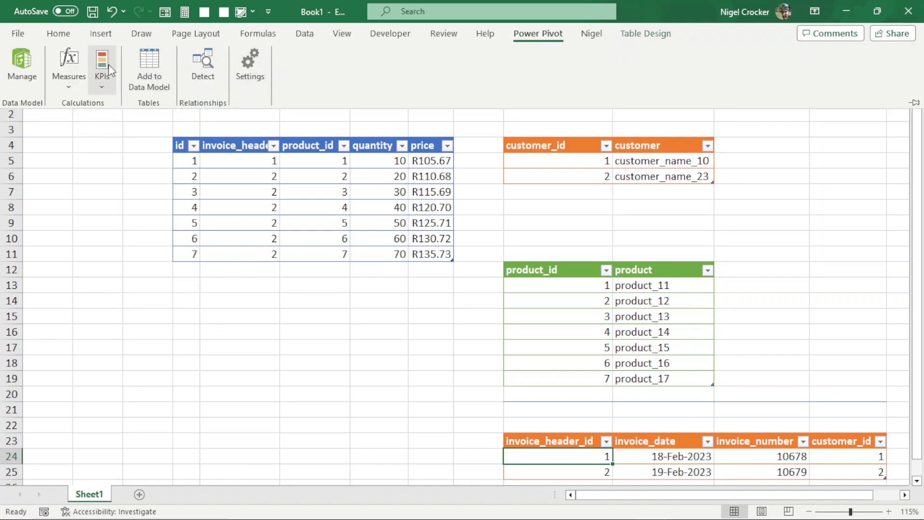
pyautogui.click(18, 59)
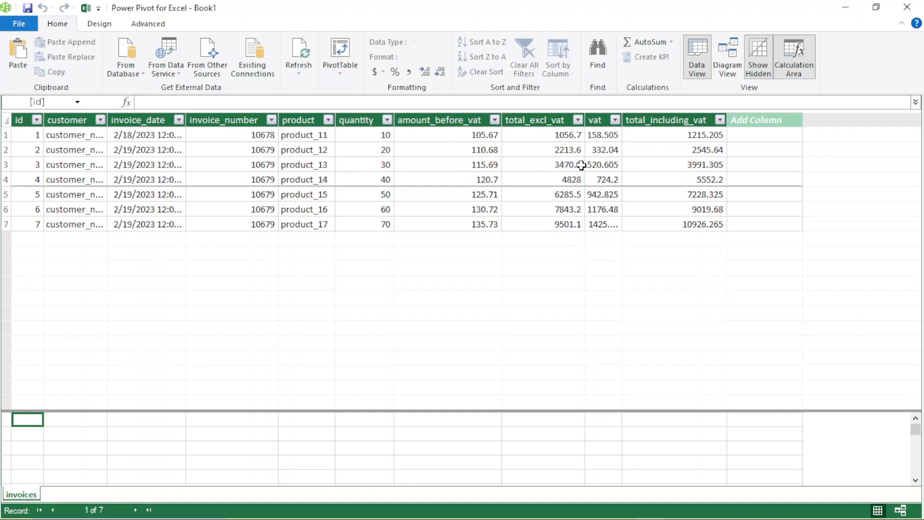
pyautogui.click(735, 66)
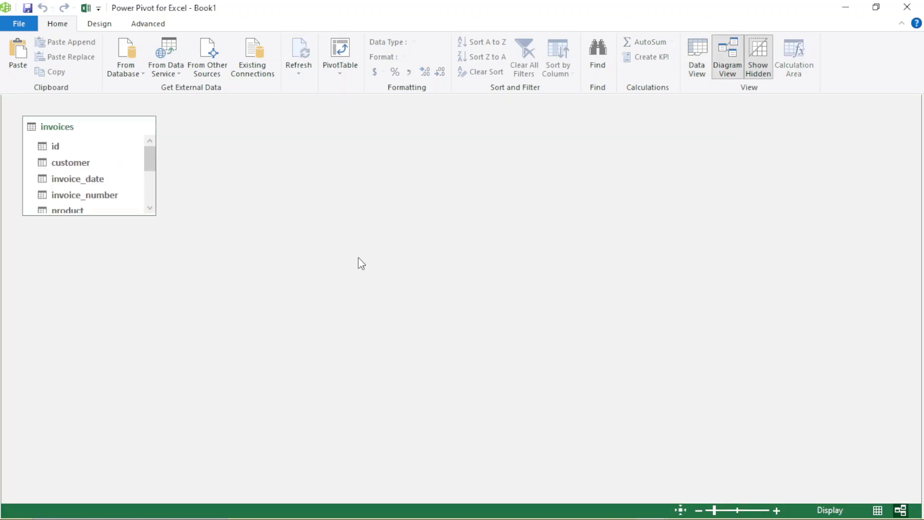
pyautogui.moveTo(107, 214); pyautogui.dragTo(129, 336)
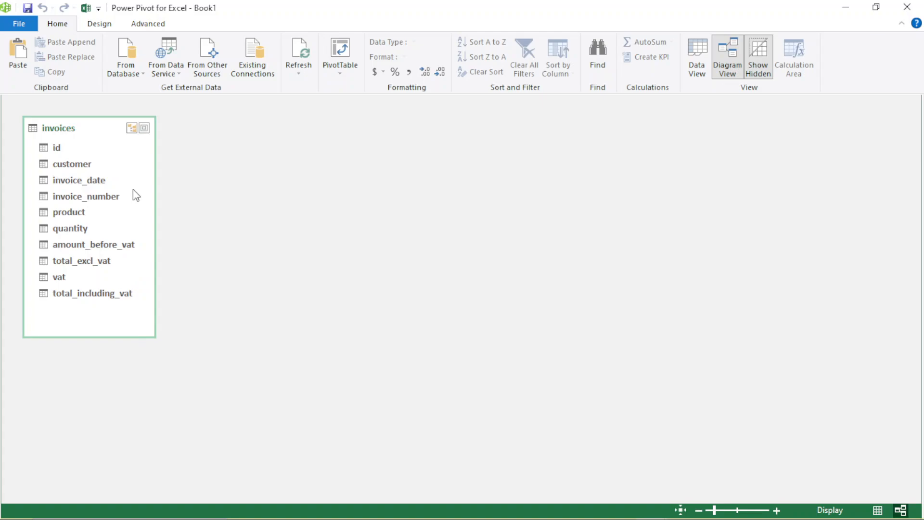
# Create a flattened PivotTable from the data model on a new worksheet
pyautogui.click(345, 76)
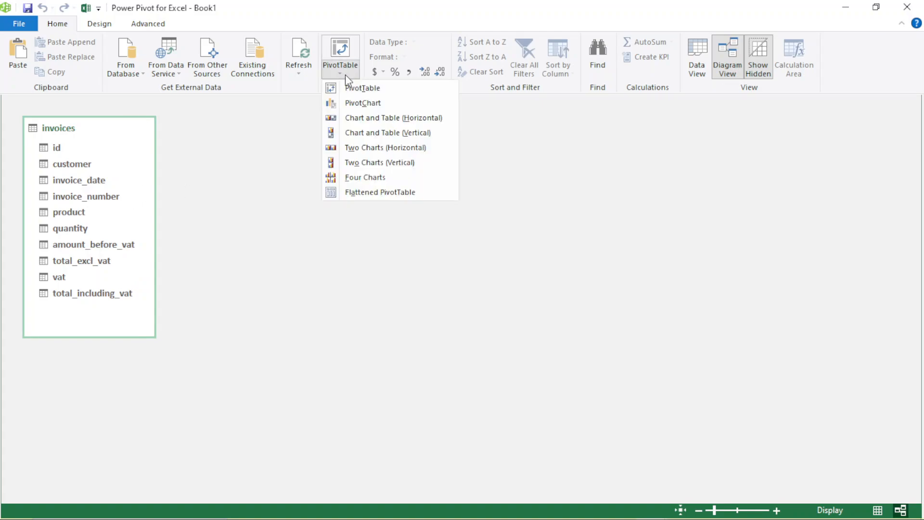
pyautogui.click(358, 190)
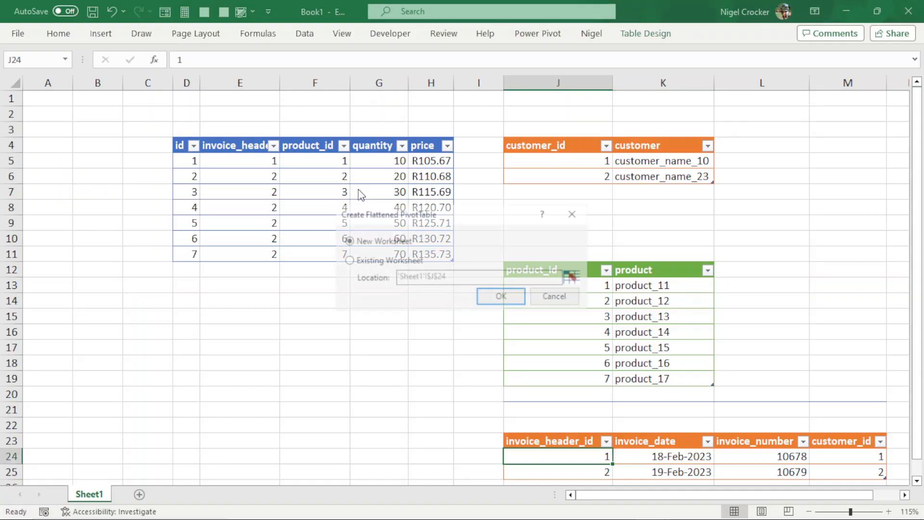
pyautogui.click(496, 295)
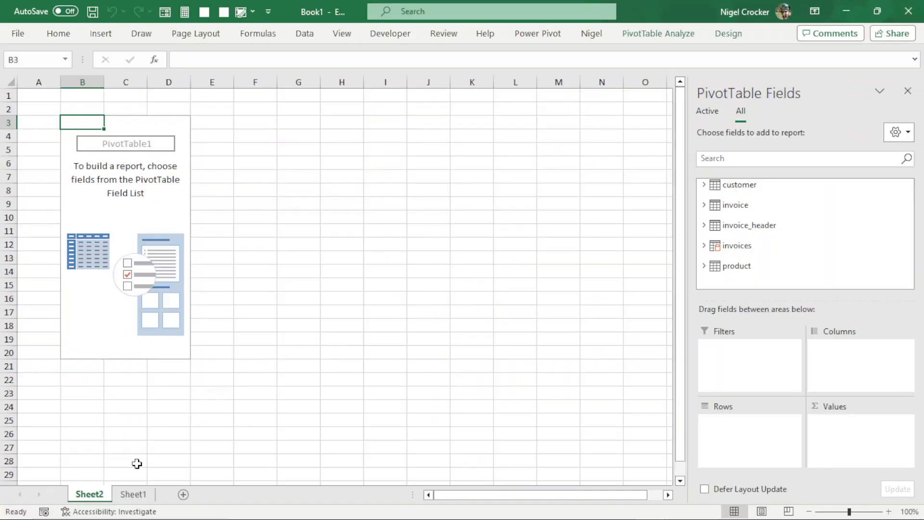
# Move Sheet2 after Sheet1 and rename it as invoices
pyautogui.moveTo(156, 489); pyautogui.dragTo(151, 497)
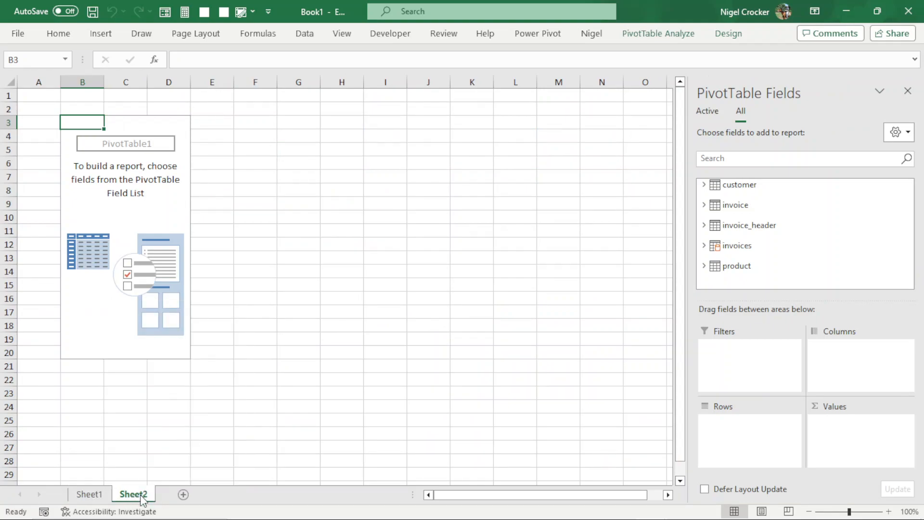
pyautogui.rightClick(143, 501)
pyautogui.click(174, 360)
pyautogui.write('invoices')
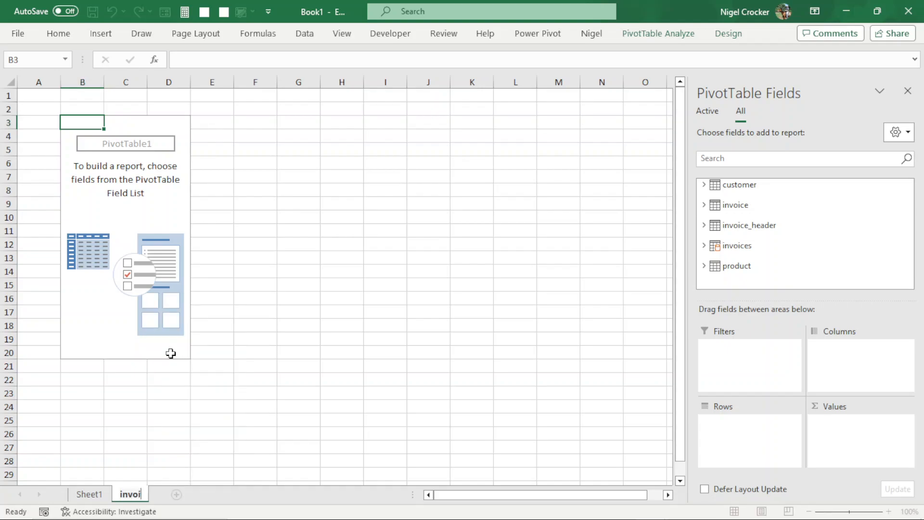
# Confirm the invoices sheet name and rename Sheet1 as tables
pyautogui.press('Return')
pyautogui.click(99, 494)
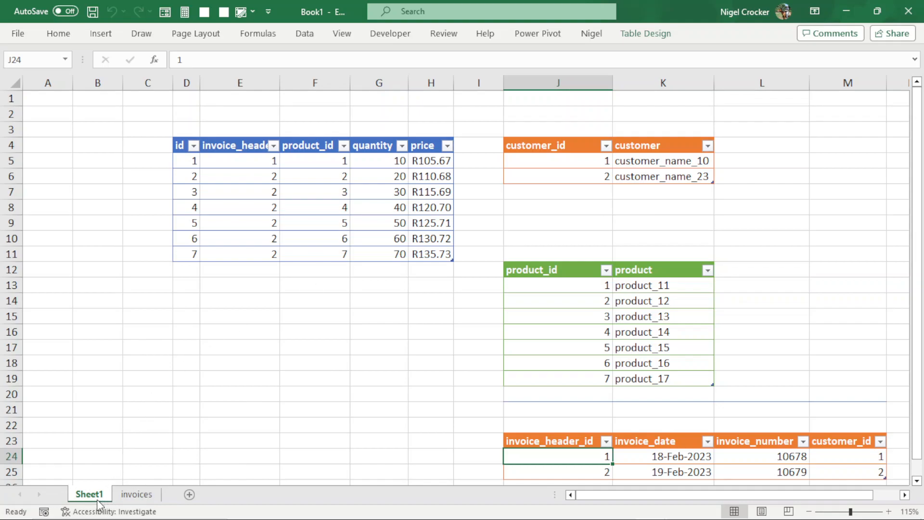
pyautogui.rightClick(97, 499)
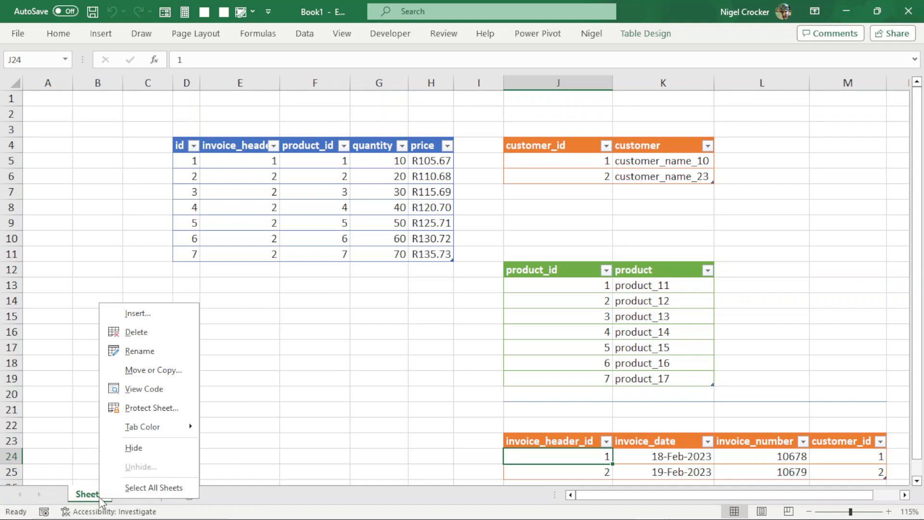
pyautogui.click(148, 356)
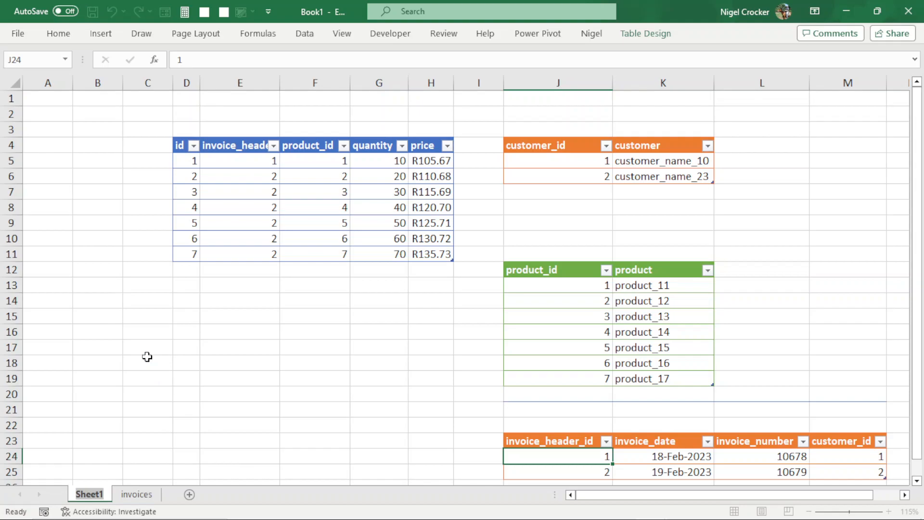
pyautogui.write('tables')
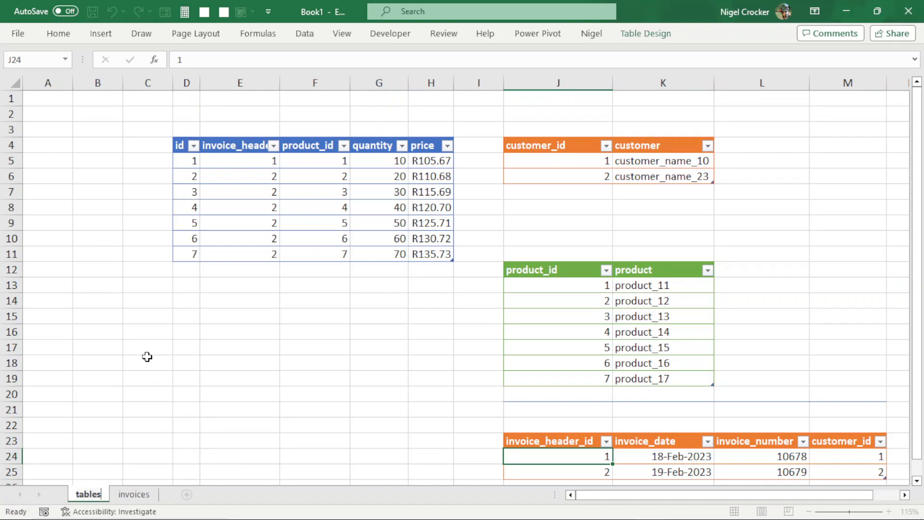
pyautogui.click(147, 356)
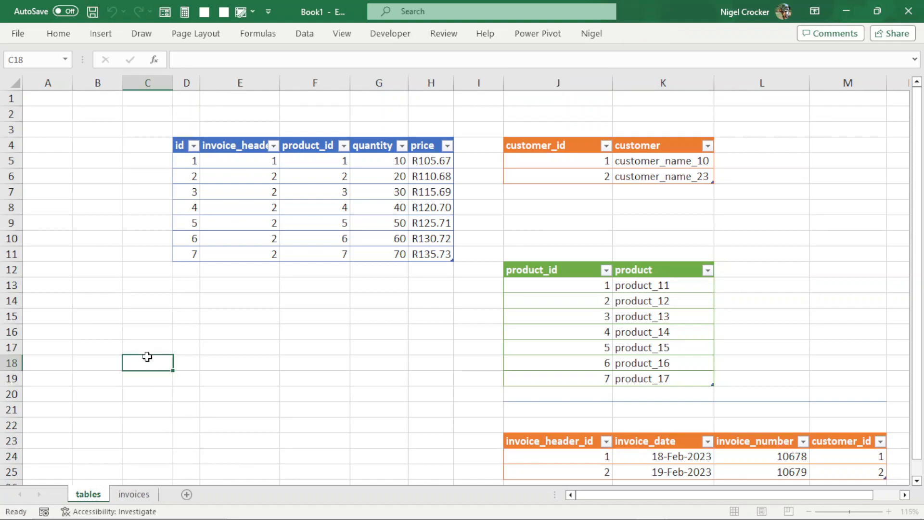
# Add a slicer for the invoices table's invoice_number field to the empty PivotTable on the invoices sheet
pyautogui.click(145, 498)
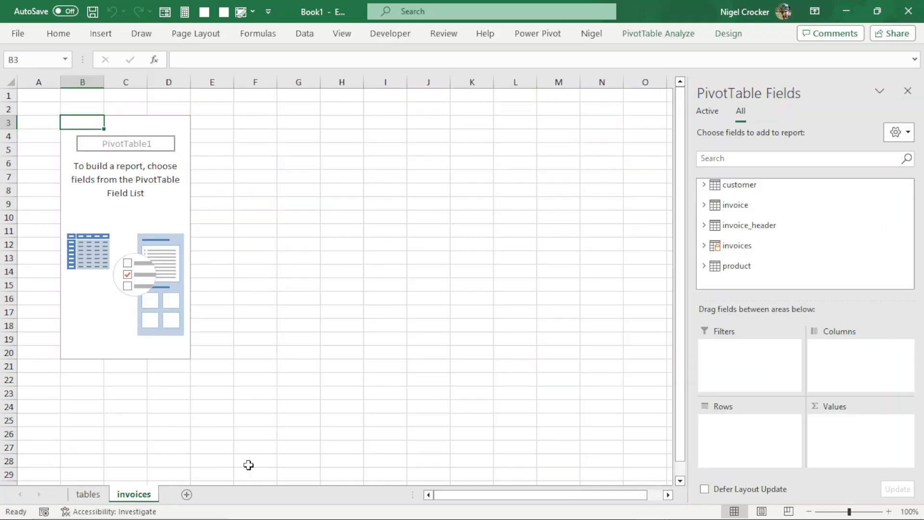
pyautogui.click(704, 246)
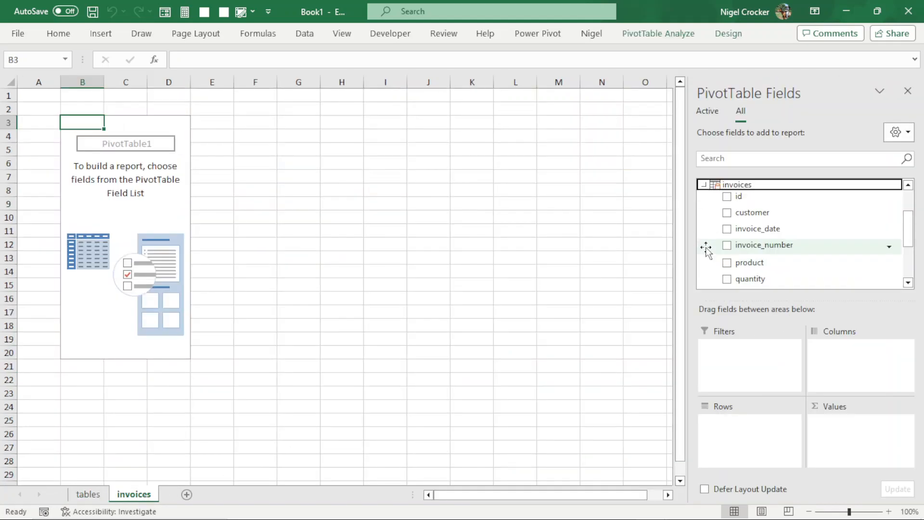
pyautogui.rightClick(768, 248)
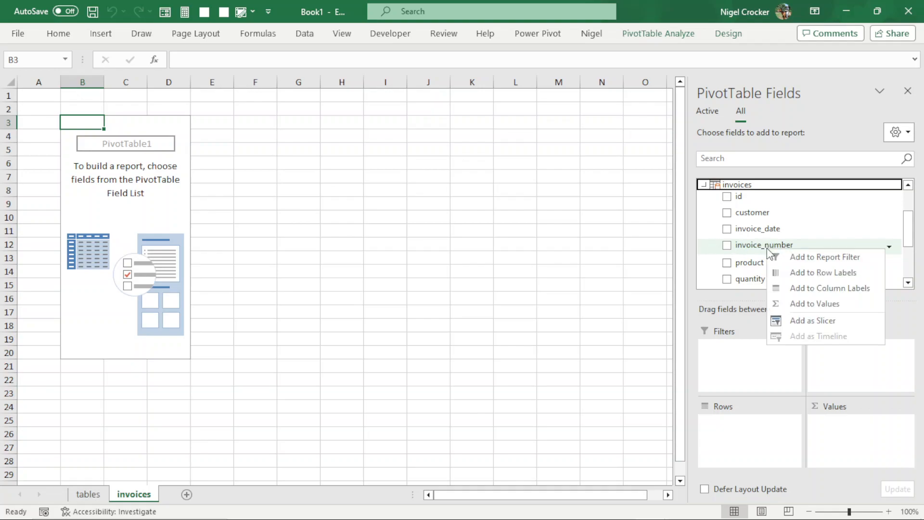
pyautogui.click(812, 320)
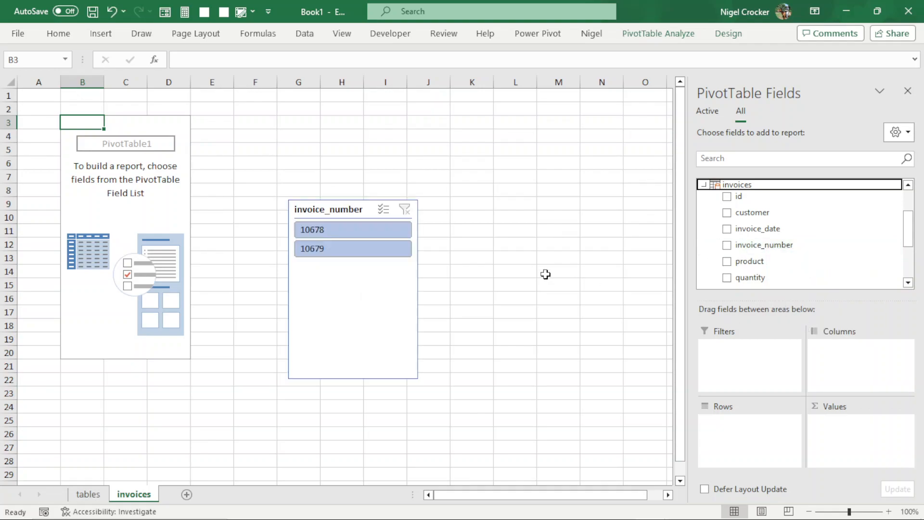
# Move the invoice_number slicer up and away from the PivotTable, to about cell J3, and filter it to 10678
pyautogui.moveTo(358, 211); pyautogui.dragTo(479, 132)
pyautogui.click(475, 167)
pyautogui.click(462, 151)
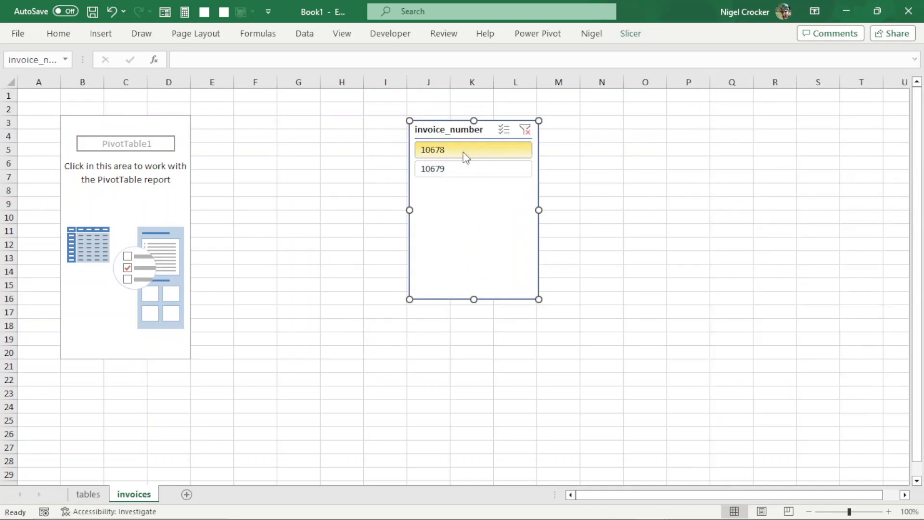
# Add invoice_number to the PivotTable's rows and enlarge the text of B3:B4 to 16 pt
pyautogui.click(108, 159)
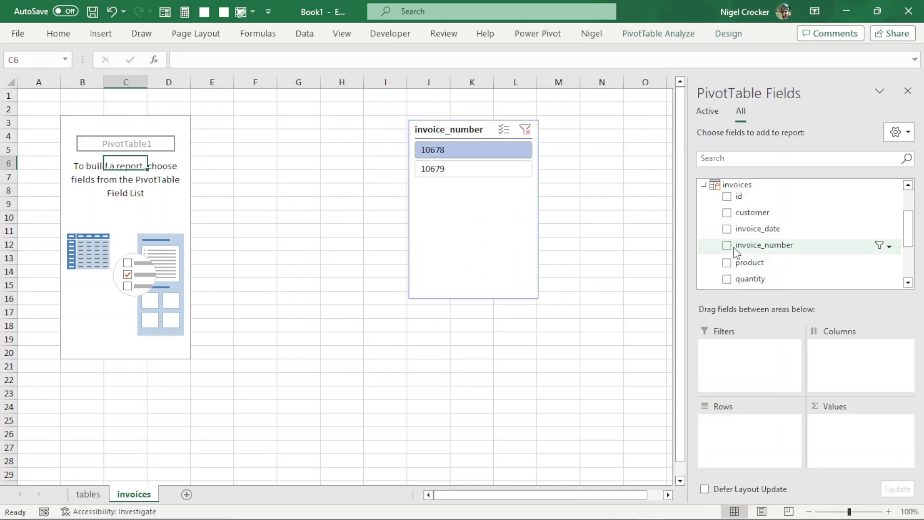
pyautogui.moveTo(749, 245); pyautogui.dragTo(733, 420)
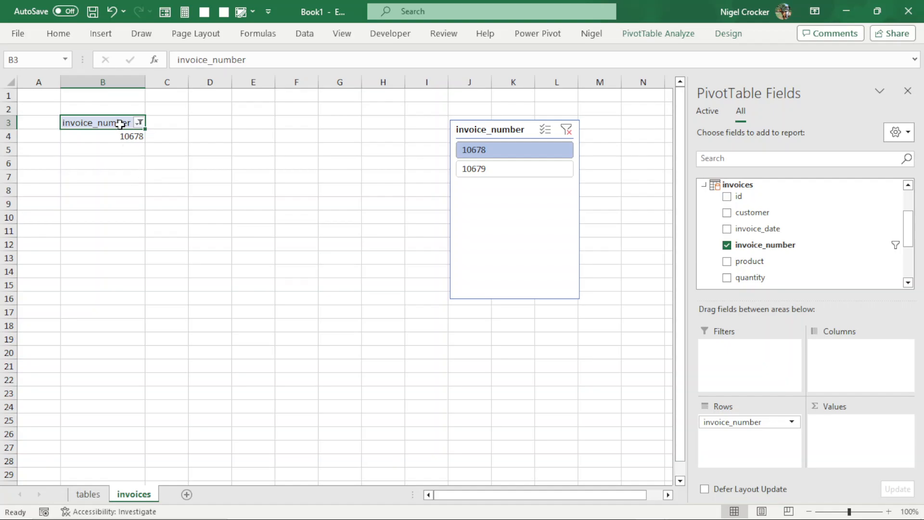
pyautogui.moveTo(120, 124); pyautogui.dragTo(119, 132)
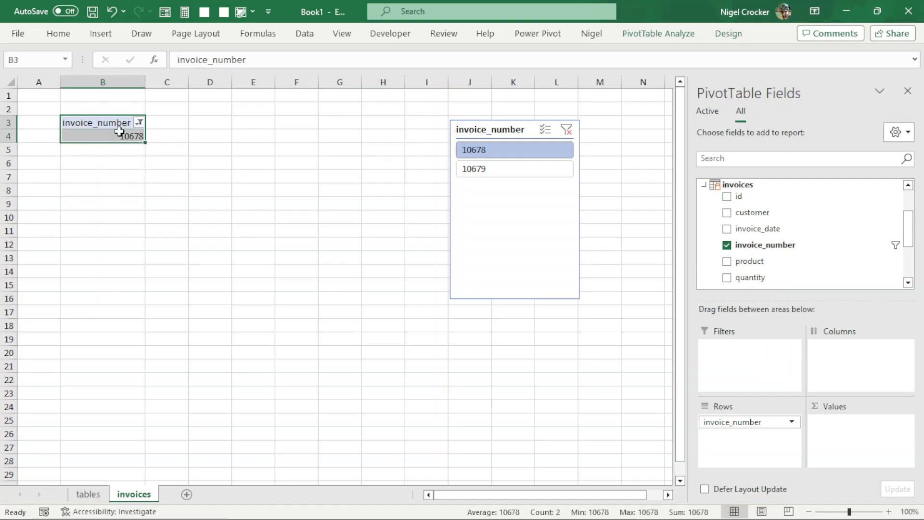
pyautogui.click(57, 34)
pyautogui.click(200, 61)
pyautogui.click(199, 61)
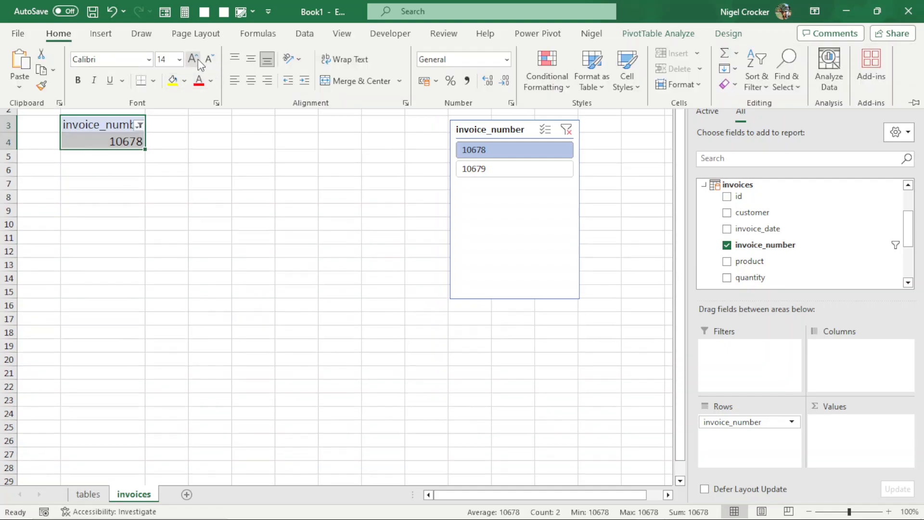
pyautogui.click(200, 61)
pyautogui.click(140, 189)
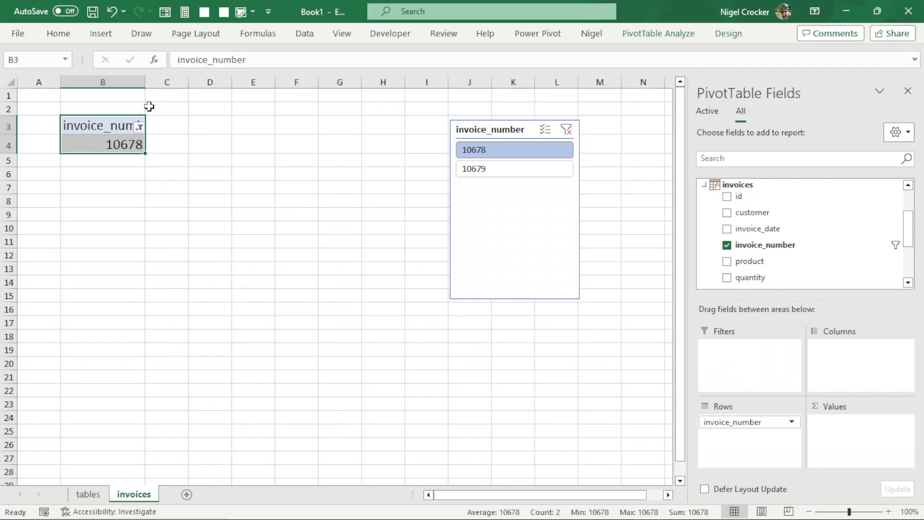
# Fit column B to its contents and turn off autofitting column widths on update for the PivotTable
pyautogui.doubleClick(145, 78)
pyautogui.moveTo(123, 137)
pyautogui.mouseDown()
pyautogui.moveTo(122, 126)
pyautogui.moveTo(137, 145)
pyautogui.mouseUp()
pyautogui.click(119, 128)
pyautogui.click(117, 126)
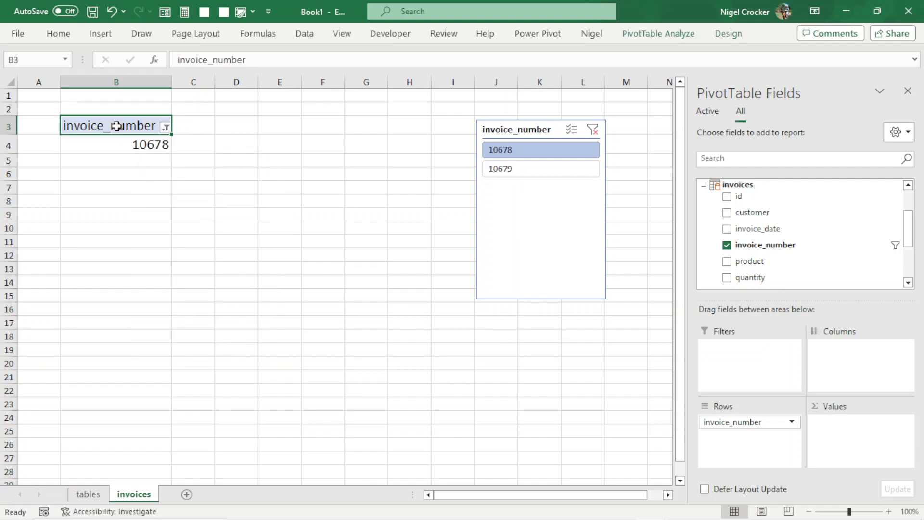
pyautogui.click(660, 34)
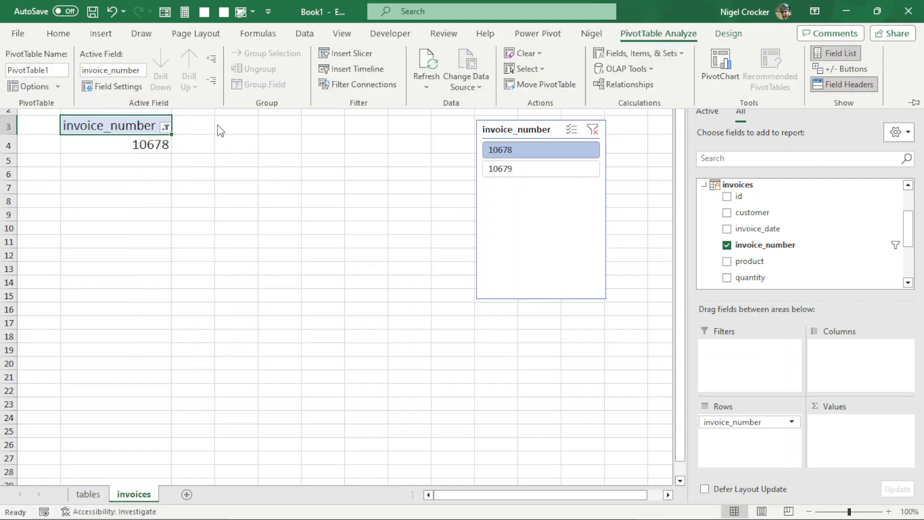
pyautogui.click(121, 144)
pyautogui.click(121, 145)
pyautogui.rightClick(124, 145)
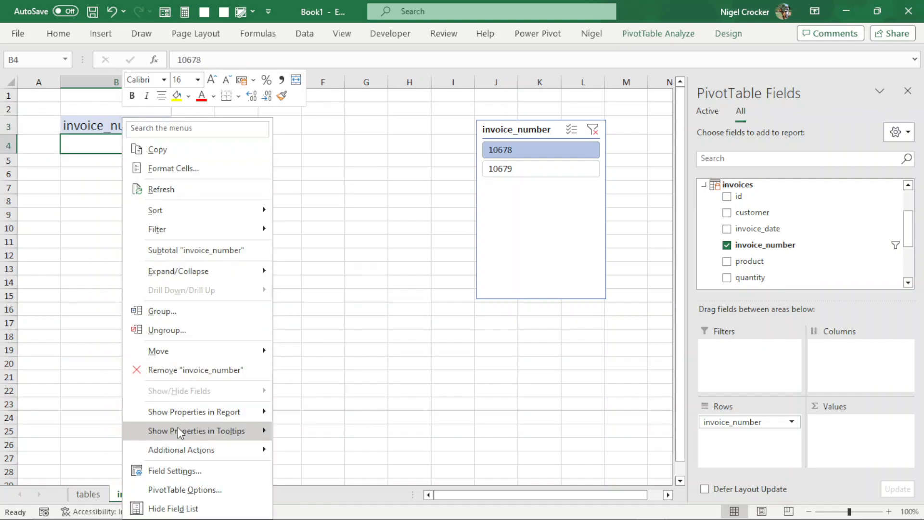
pyautogui.click(199, 492)
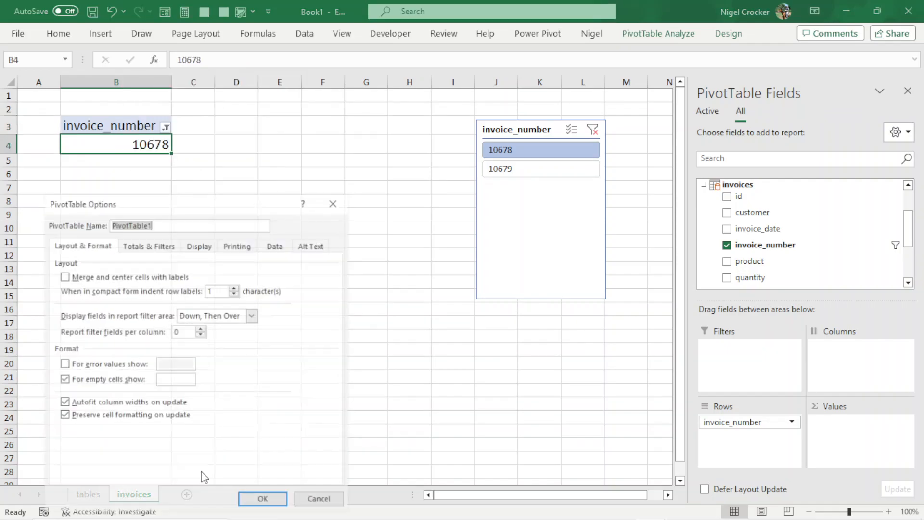
pyautogui.click(63, 403)
pyautogui.click(264, 501)
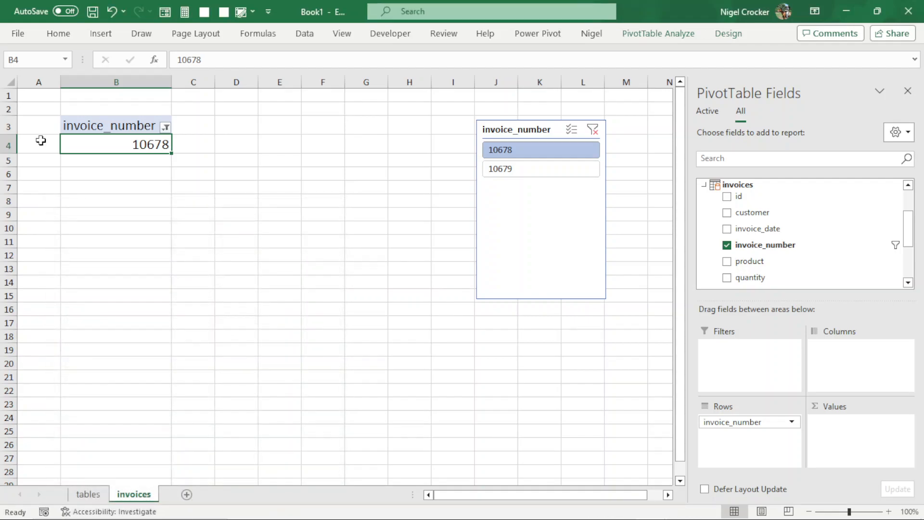
# Copy the invoice_number PivotTable in B3:B4 to cell E3 and enable the data connections
pyautogui.moveTo(120, 125); pyautogui.dragTo(119, 139)
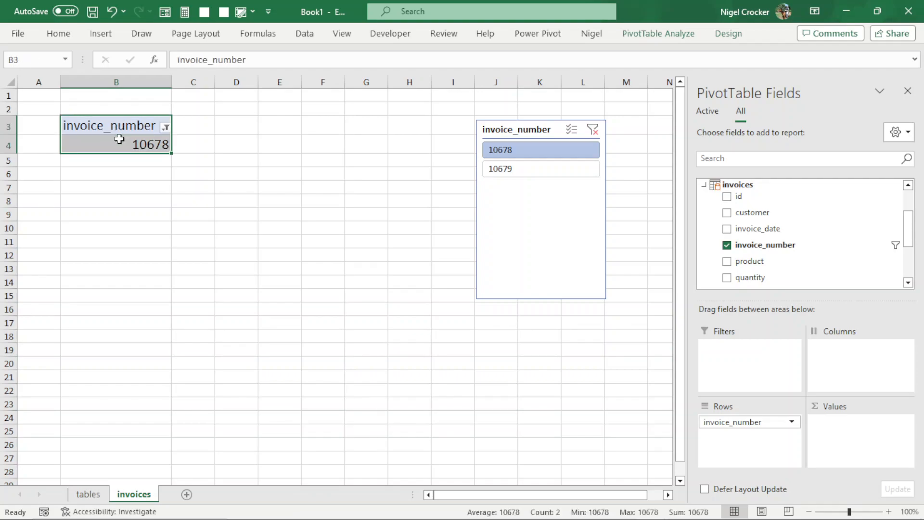
pyautogui.hotkey('ctrl', 'c')
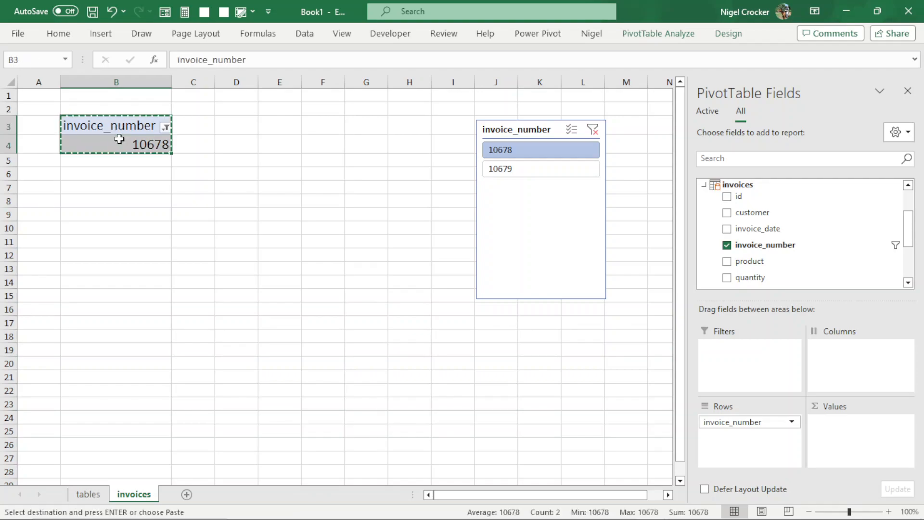
pyautogui.click(288, 127)
pyautogui.hotkey('ctrl', 'v')
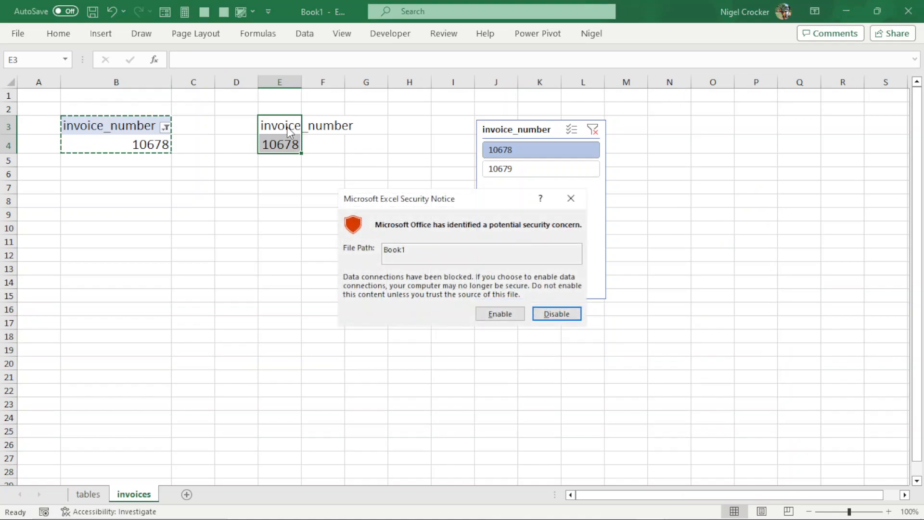
pyautogui.click(503, 314)
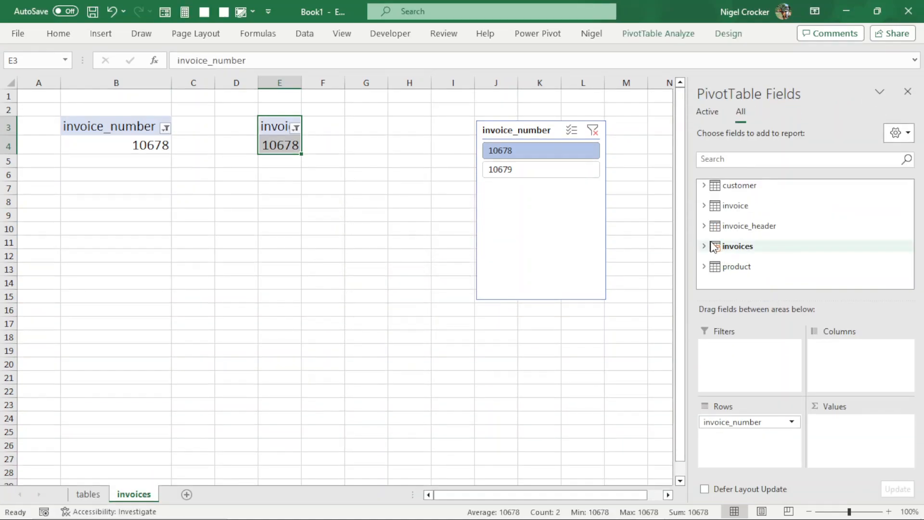
# Replace invoice_number with invoice_date in the rows of the PivotTable at E3 and fit column E to its contents
pyautogui.click(710, 110)
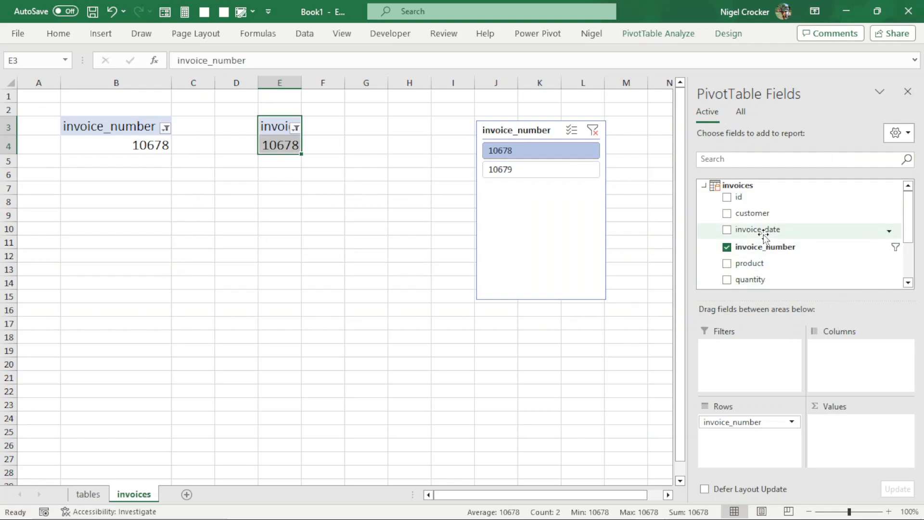
pyautogui.moveTo(762, 232); pyautogui.dragTo(615, 417)
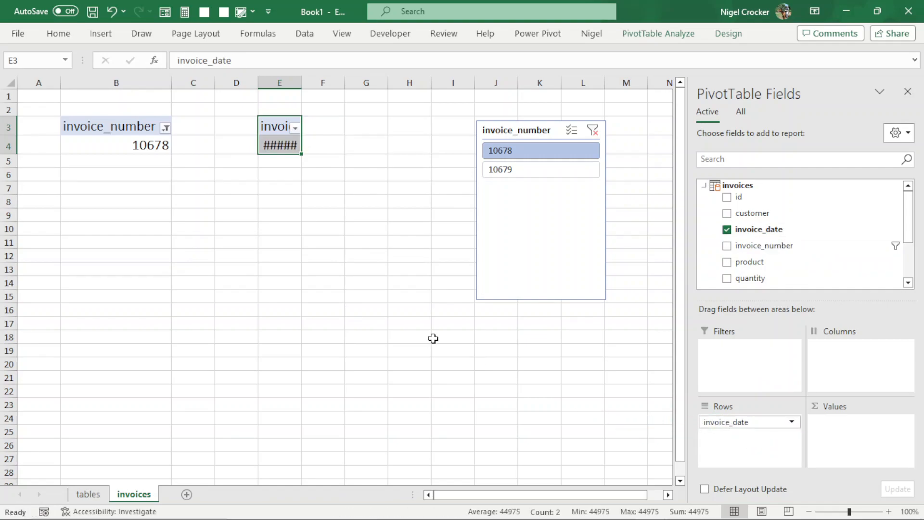
pyautogui.doubleClick(302, 82)
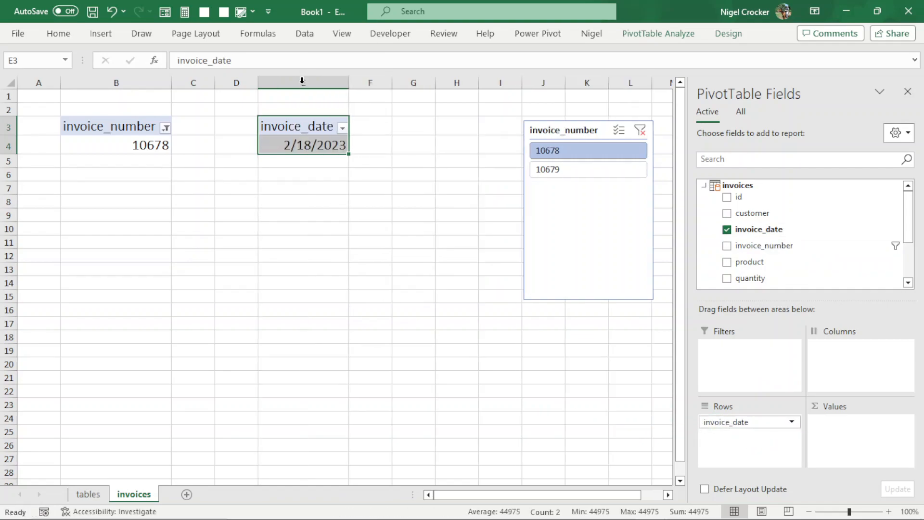
# Format the invoice date in E4 with the 14-Mar-2012 date type and widen column E slightly
pyautogui.click(311, 140)
pyautogui.hotkey('ctrl', '1')
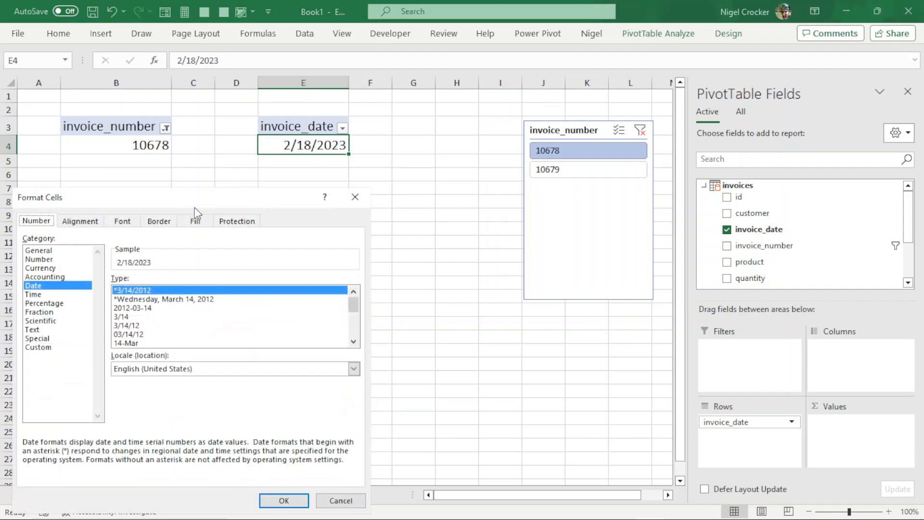
pyautogui.moveTo(353, 305); pyautogui.dragTo(354, 329)
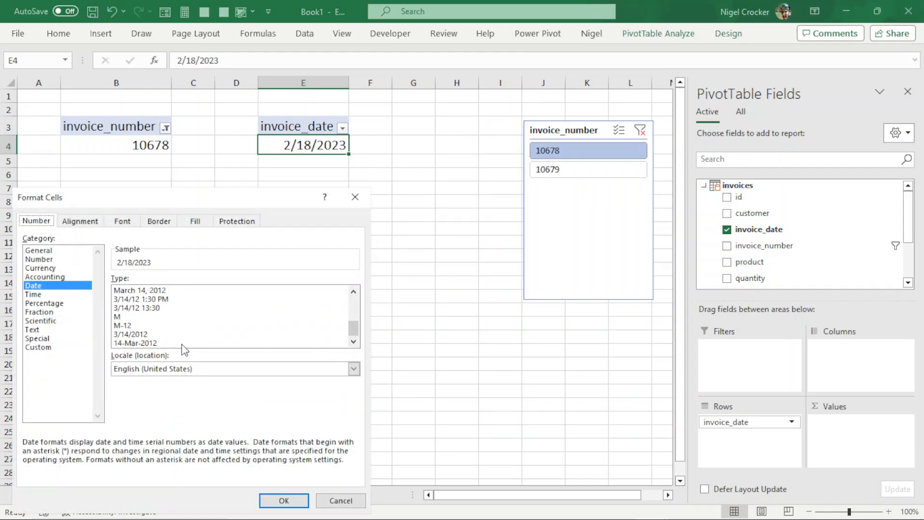
pyautogui.click(150, 343)
pyautogui.click(285, 501)
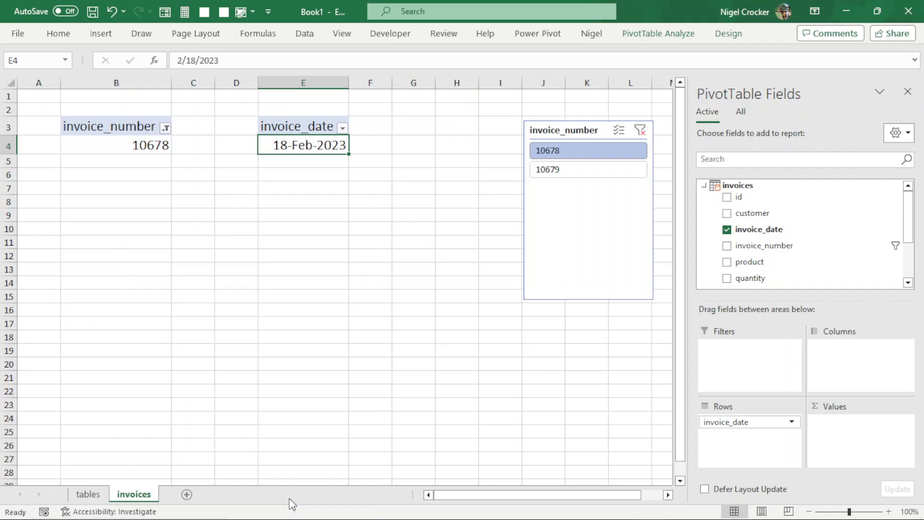
pyautogui.moveTo(349, 83); pyautogui.dragTo(364, 84)
# Copy the invoice_number PivotTable in B3:B4 to cell B7
pyautogui.moveTo(130, 124); pyautogui.dragTo(131, 141)
pyautogui.hotkey('ctrl', 'c')
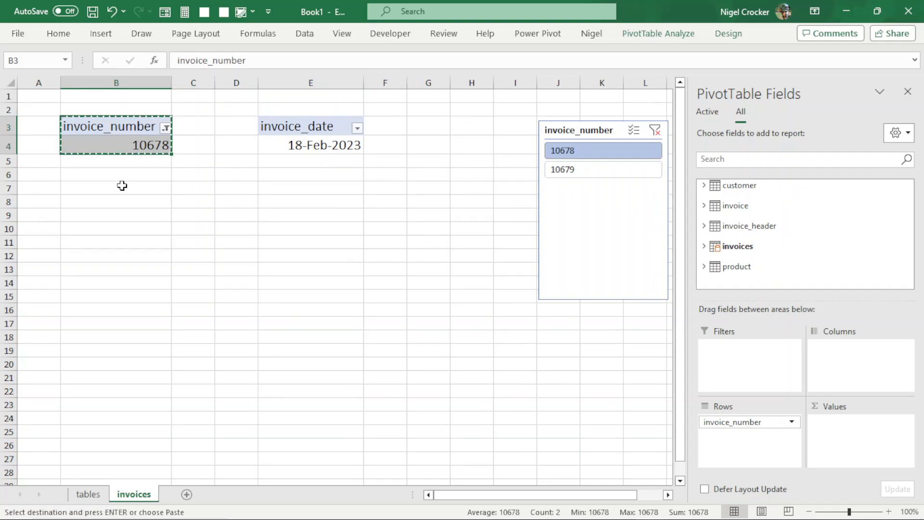
pyautogui.click(123, 193)
pyautogui.press('Return')
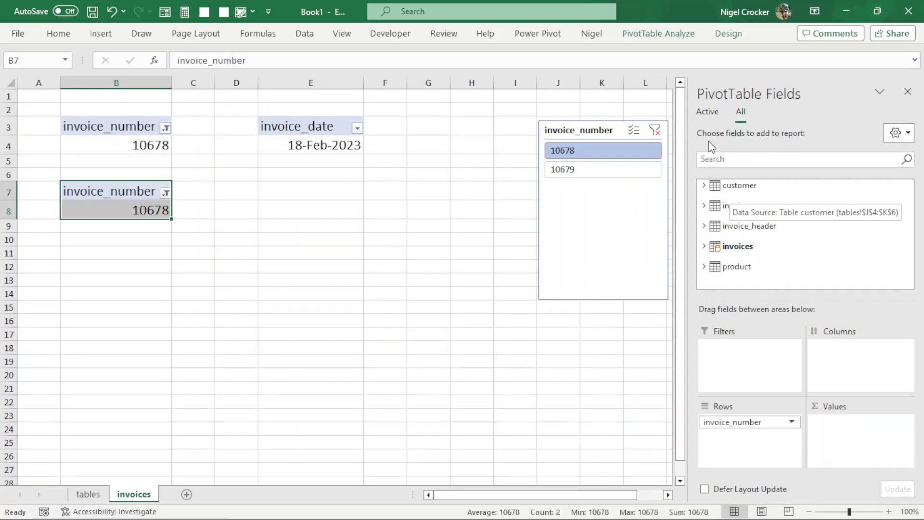
# Replace invoice_number with customer in the rows of the PivotTable at B7
pyautogui.click(708, 112)
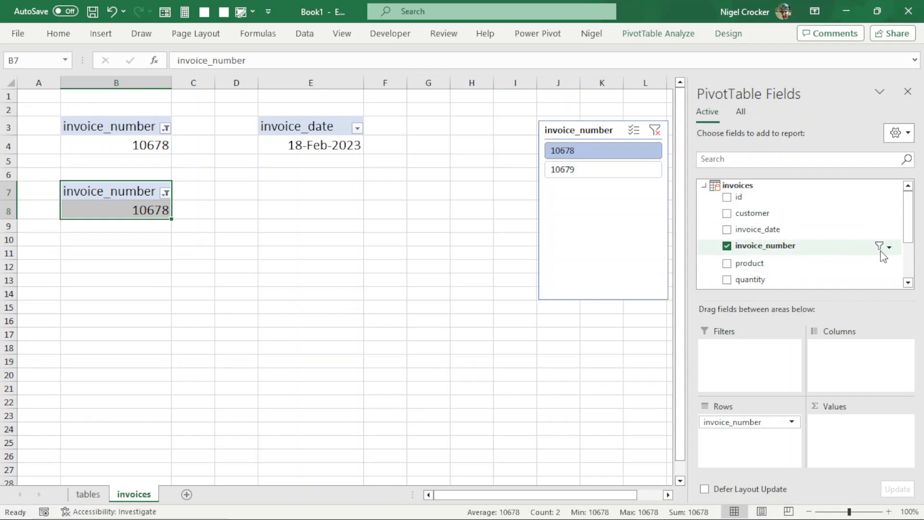
pyautogui.scroll(-3, 907, 255)
pyautogui.scroll(3, 907, 265)
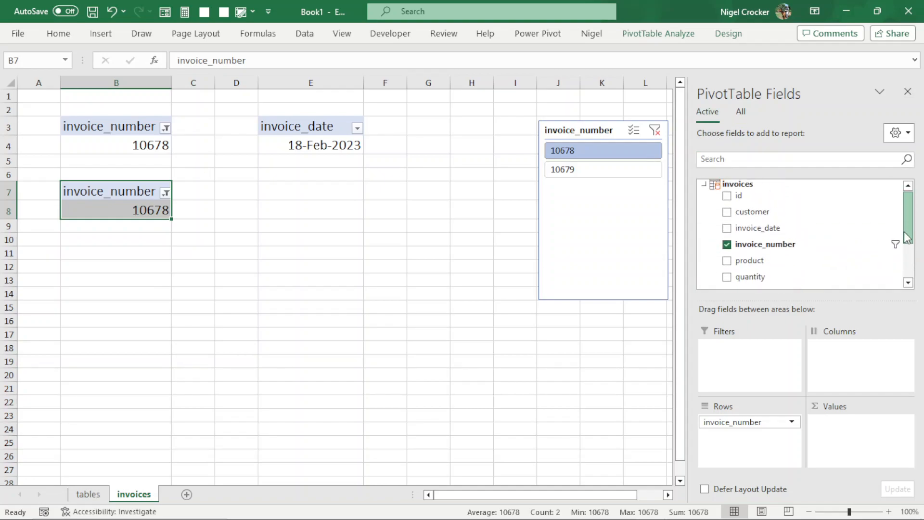
pyautogui.moveTo(758, 212); pyautogui.dragTo(731, 435)
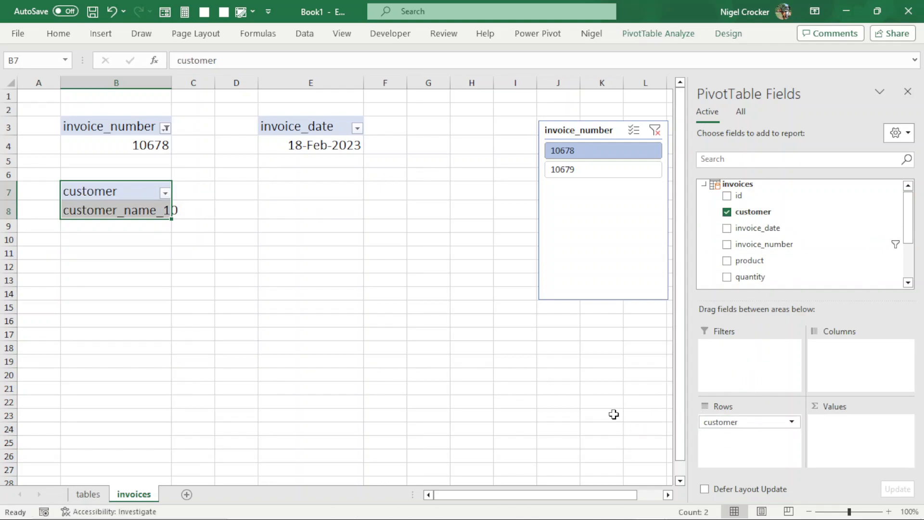
# Fit column B to its contents and rename the customer header in B7 as "Invoice to :"
pyautogui.doubleClick(171, 83)
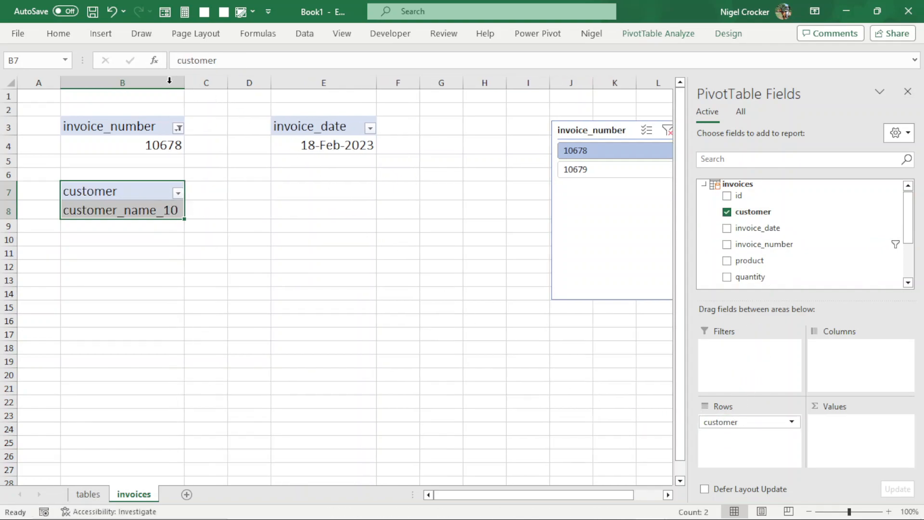
pyautogui.click(158, 189)
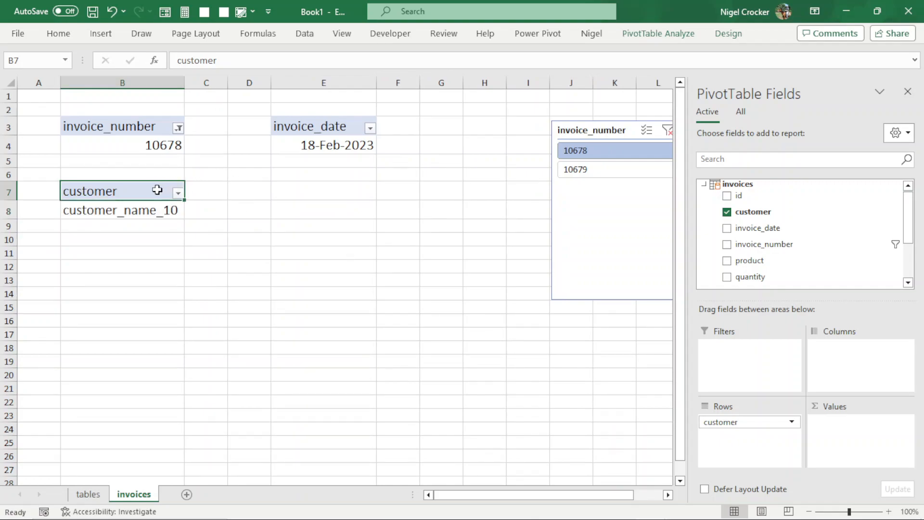
pyautogui.press('BackSpace')
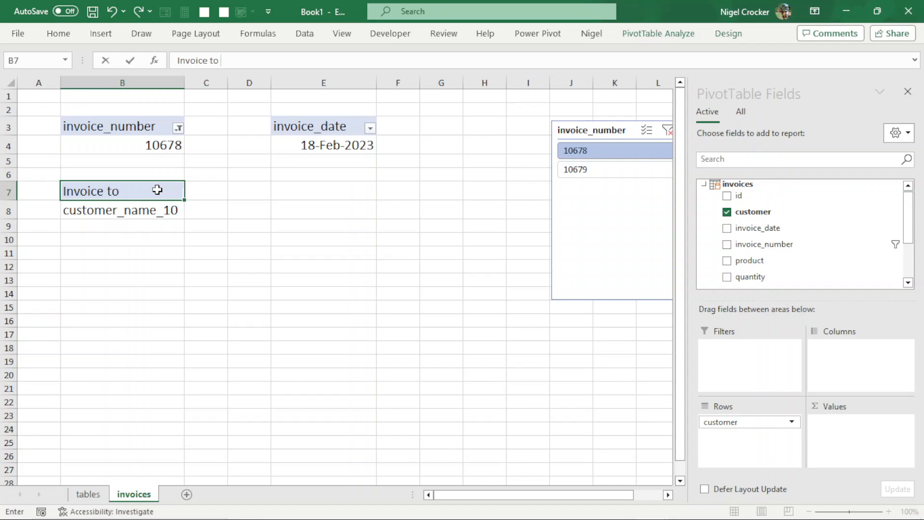
pyautogui.click(143, 203)
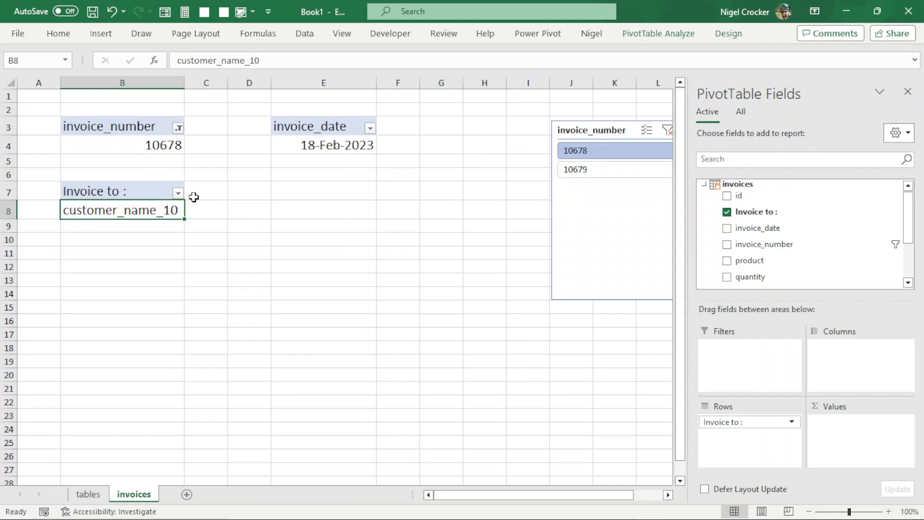
# Switch the invoice_number slicer between 10679 and 10678 to check the PivotTables, ending on 10679
pyautogui.click(590, 170)
pyautogui.click(609, 150)
pyautogui.click(592, 170)
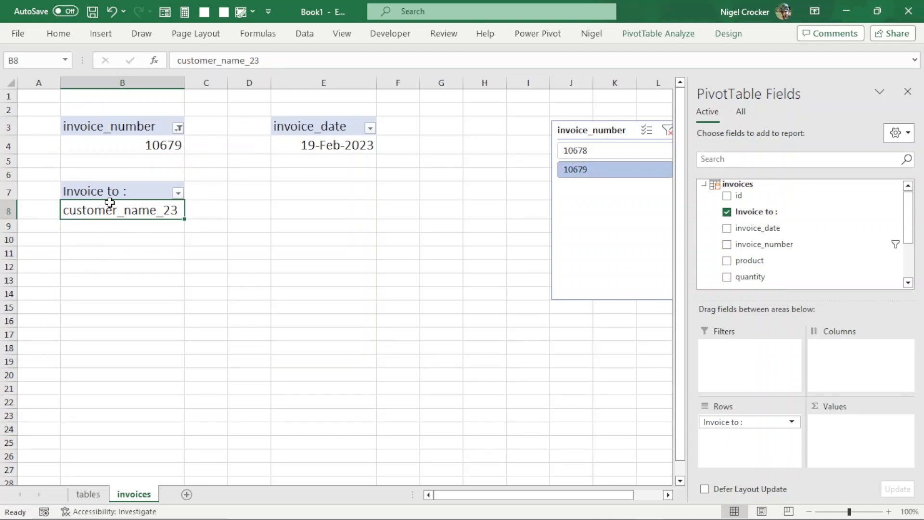
# Copy the "Invoice to :" PivotTable in B7:B8 to B12 and replace the copy's row field with product and quantity
pyautogui.moveTo(111, 195); pyautogui.dragTo(118, 210)
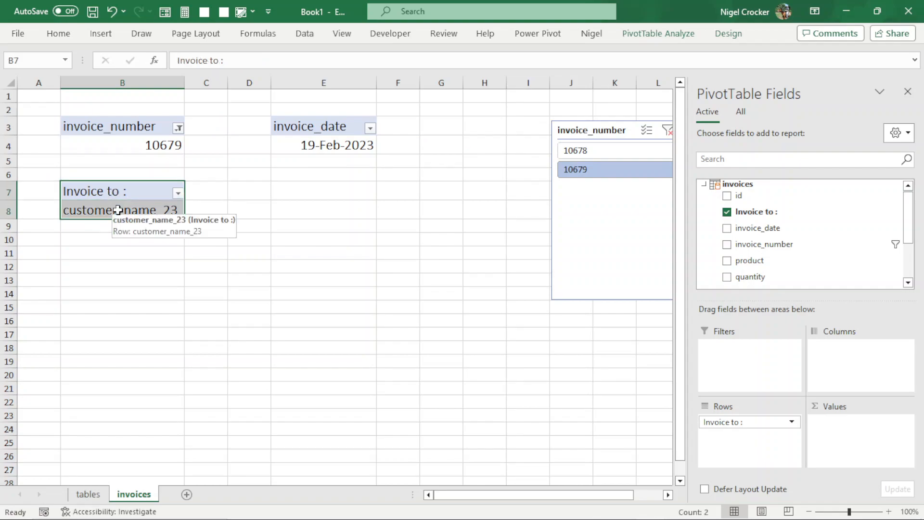
pyautogui.hotkey('ctrl', 'c')
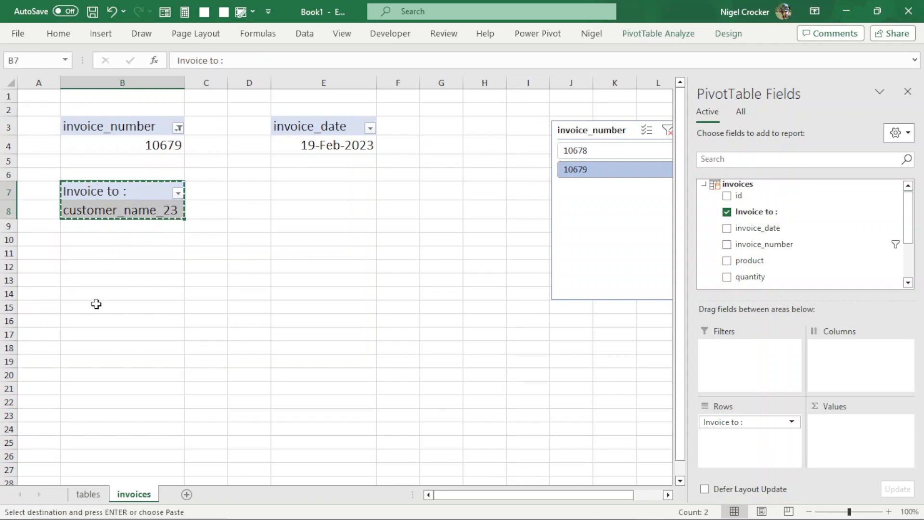
pyautogui.click(92, 266)
pyautogui.hotkey('ctrl', 'v')
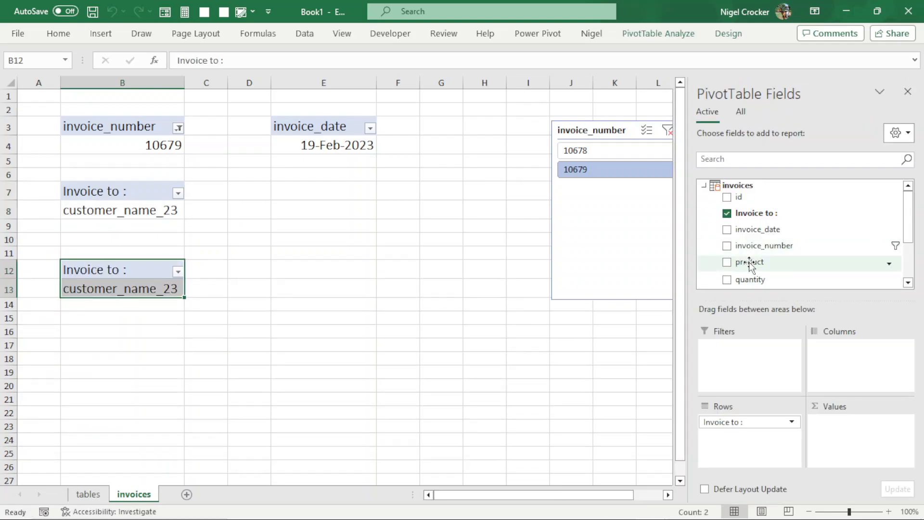
pyautogui.moveTo(751, 264); pyautogui.dragTo(617, 389)
pyautogui.moveTo(770, 278); pyautogui.dragTo(733, 433)
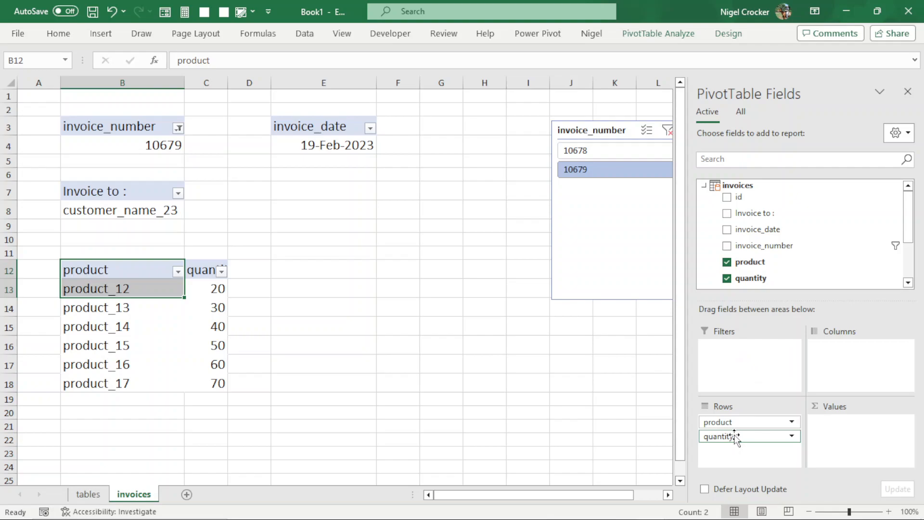
# Add total_excl_vat, vat and total_including_vat as values of the PivotTable at B12 and fit column C to its contents
pyautogui.scroll(-3, 902, 256)
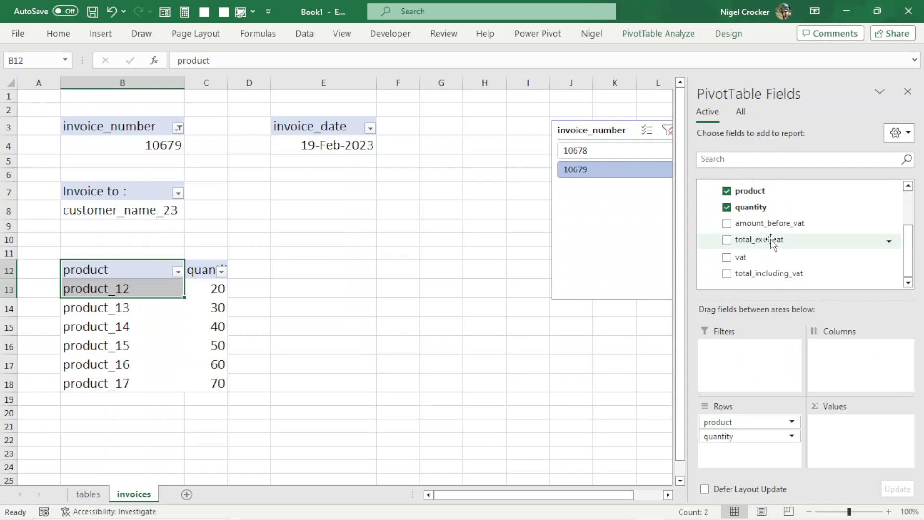
pyautogui.moveTo(777, 241); pyautogui.dragTo(854, 428)
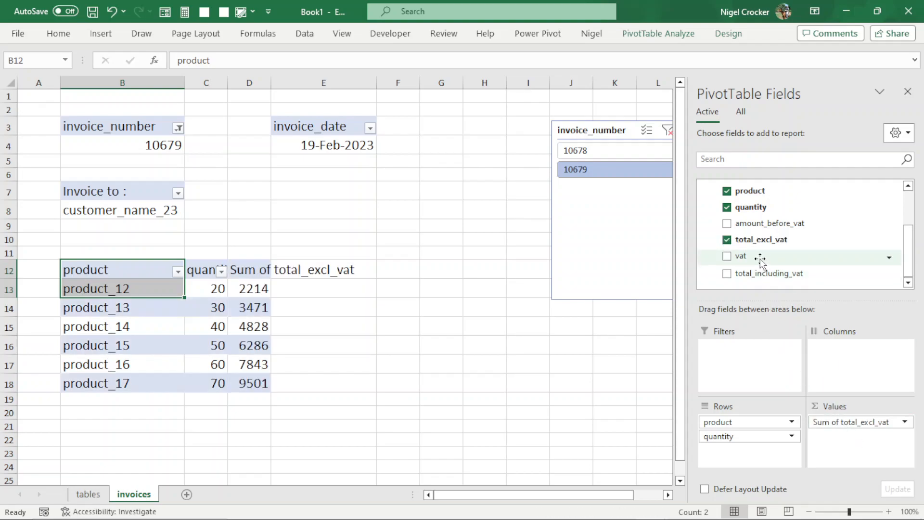
pyautogui.moveTo(747, 258); pyautogui.dragTo(849, 439)
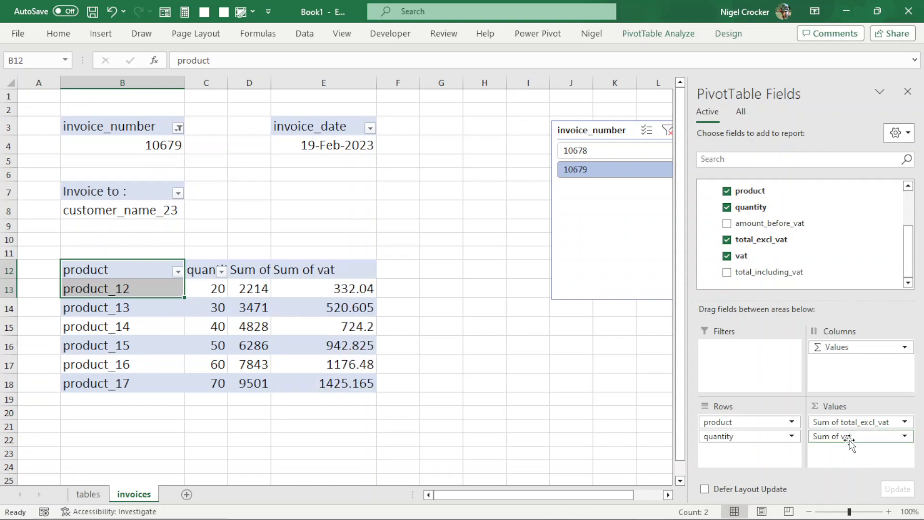
pyautogui.moveTo(738, 268); pyautogui.dragTo(847, 446)
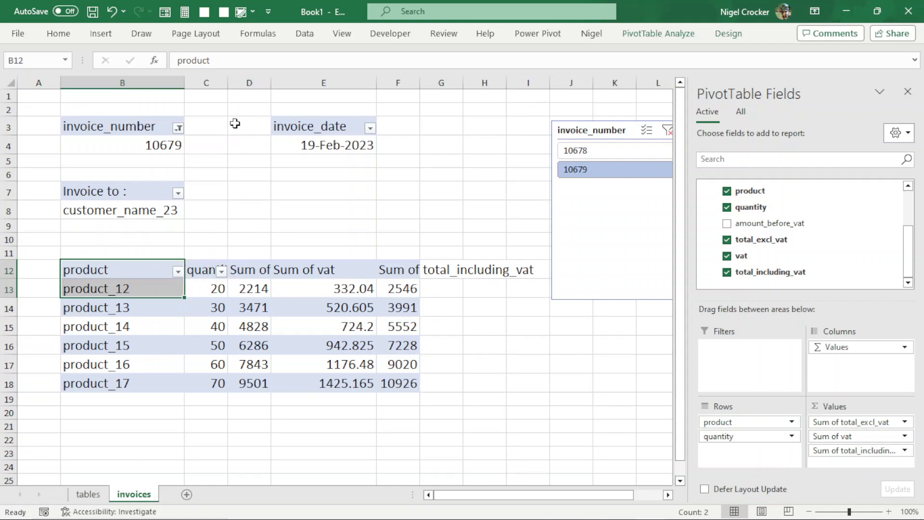
pyautogui.doubleClick(227, 81)
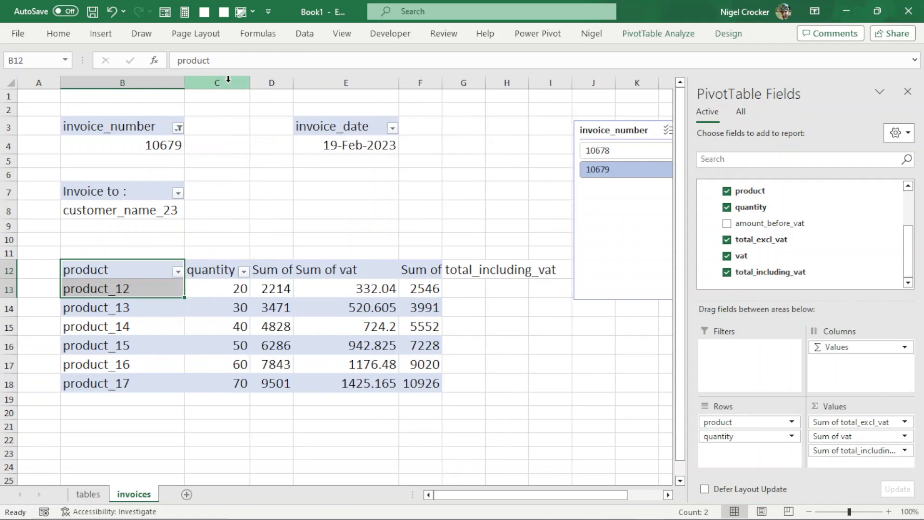
# Rename the total_excl_vat sum header in D12 as "Amount excl vat"
pyautogui.click(281, 268)
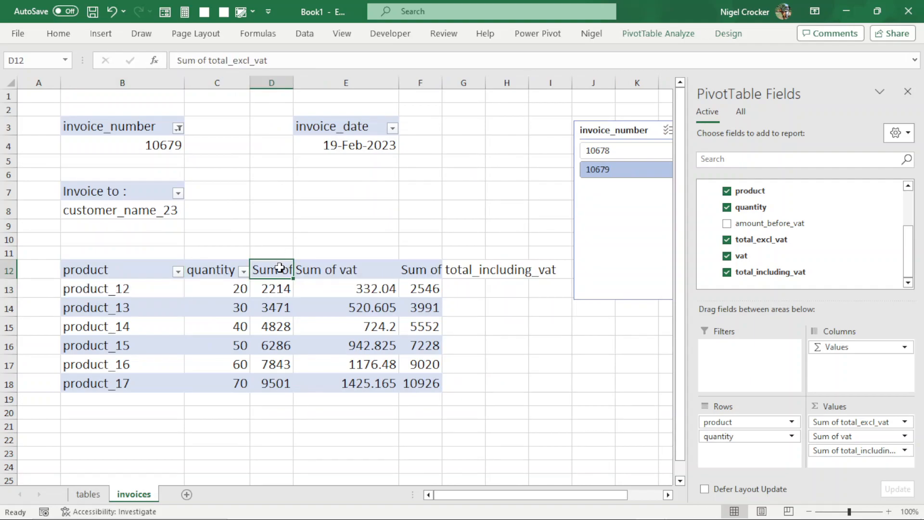
pyautogui.write('A')
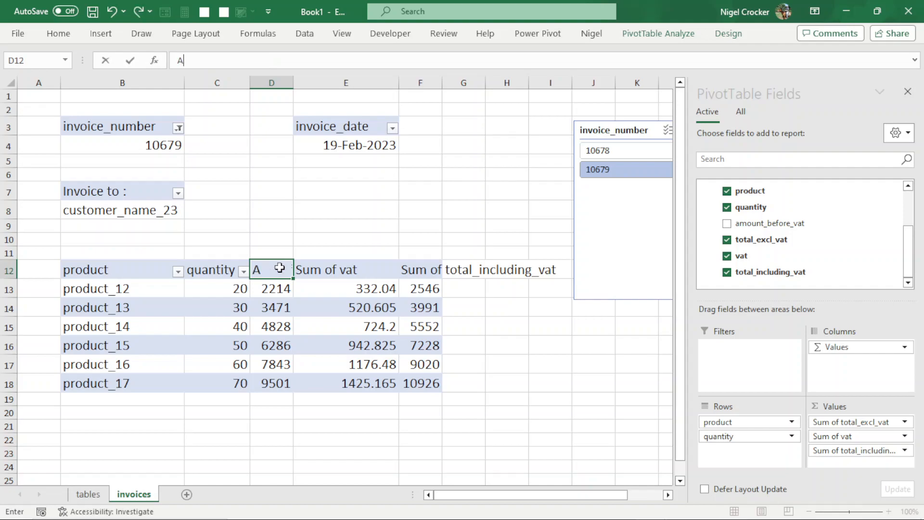
pyautogui.write('mounr')
pyautogui.press('BackSpace')
pyautogui.press('BackSpace')
pyautogui.write('t excl vat')
pyautogui.click(287, 347)
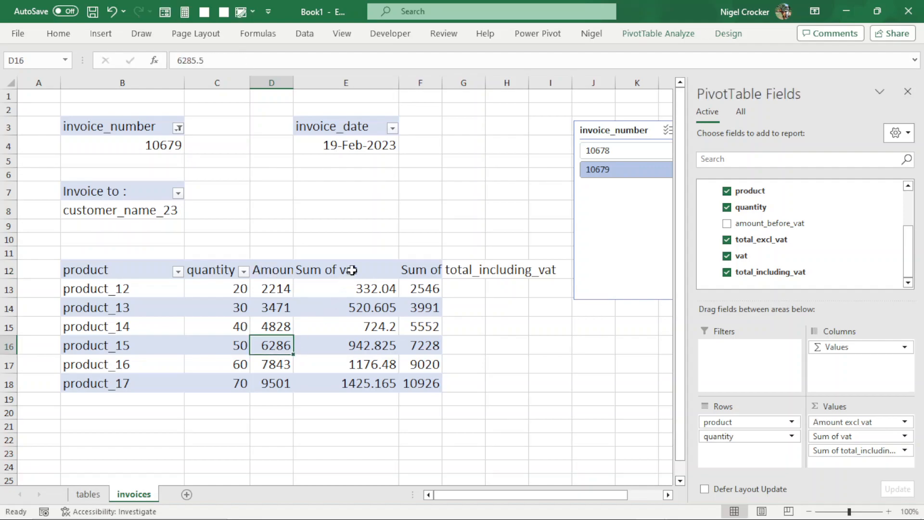
# Rename the header in E12 as "vat" and the header in F12 as "Amount including vat"
pyautogui.click(352, 269)
pyautogui.write('vat')
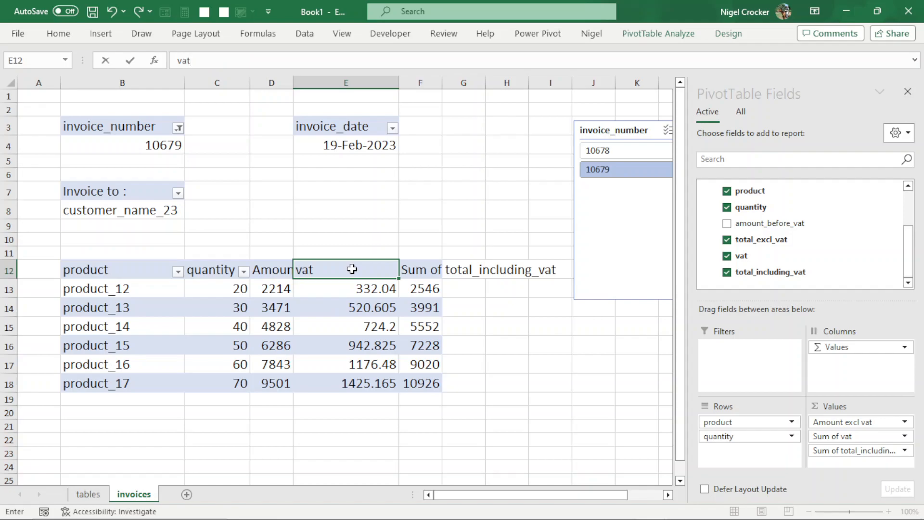
pyautogui.press('Tab')
pyautogui.write('amount')
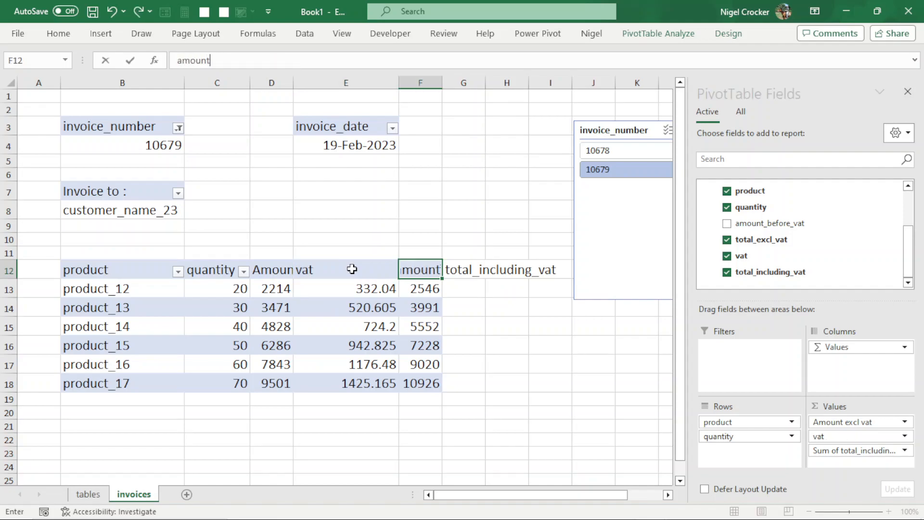
pyautogui.press('BackSpace')
pyautogui.press('BackSpace')
pyautogui.press('BackSpace')
pyautogui.press('BackSpace')
pyautogui.press('BackSpace')
pyautogui.write('mount including var')
pyautogui.press('BackSpace')
pyautogui.write('t')
pyautogui.click(360, 332)
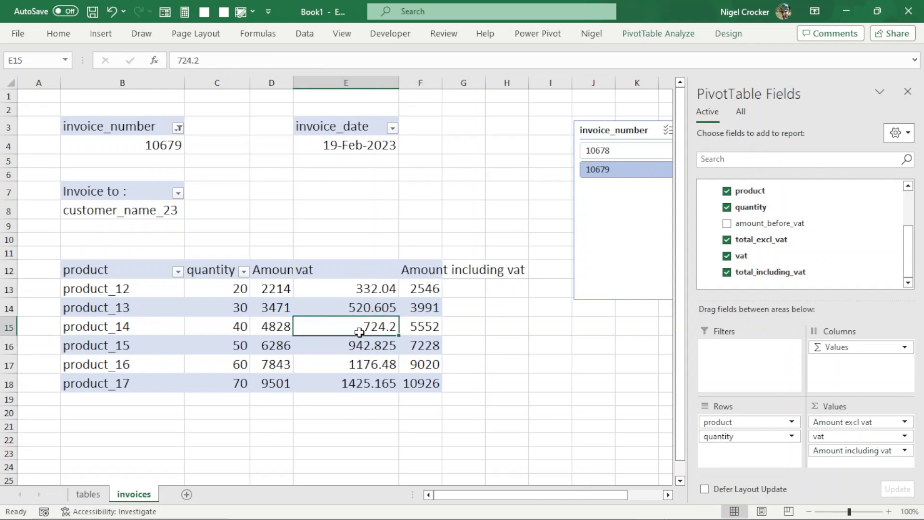
# Fit all the sheet's columns to their contents and right-align the value headers in D12:F12
pyautogui.click(10, 82)
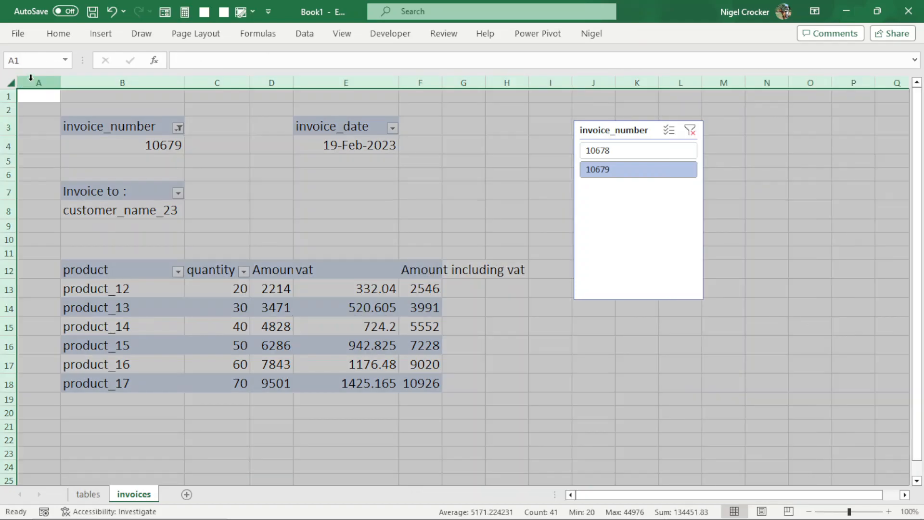
pyautogui.doubleClick(60, 81)
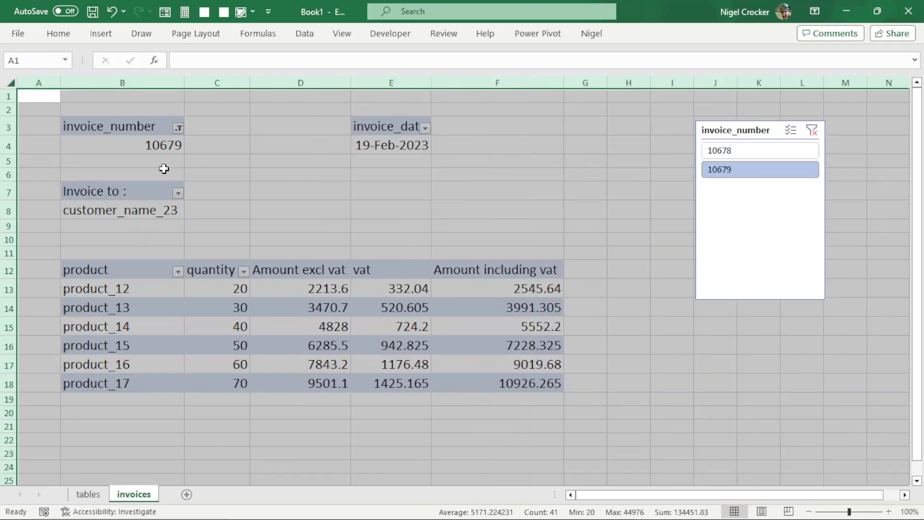
pyautogui.click(299, 267)
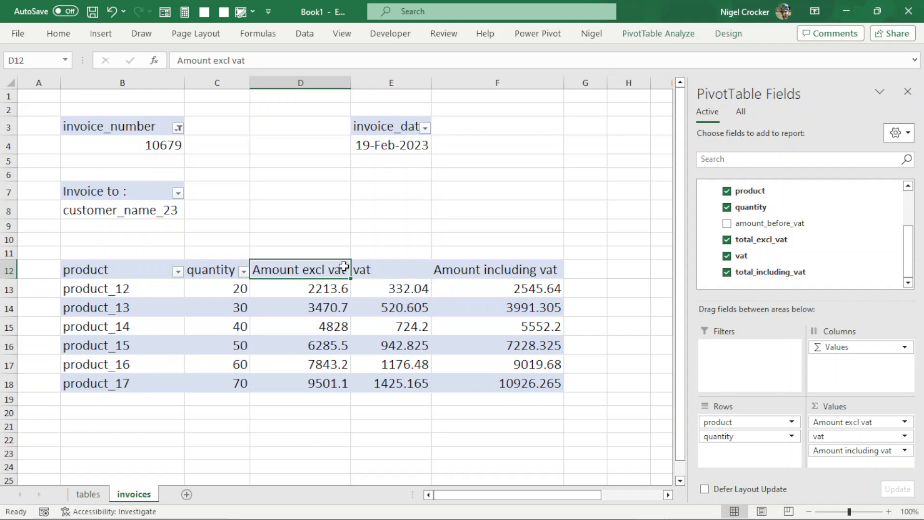
pyautogui.moveTo(341, 268); pyautogui.dragTo(465, 264)
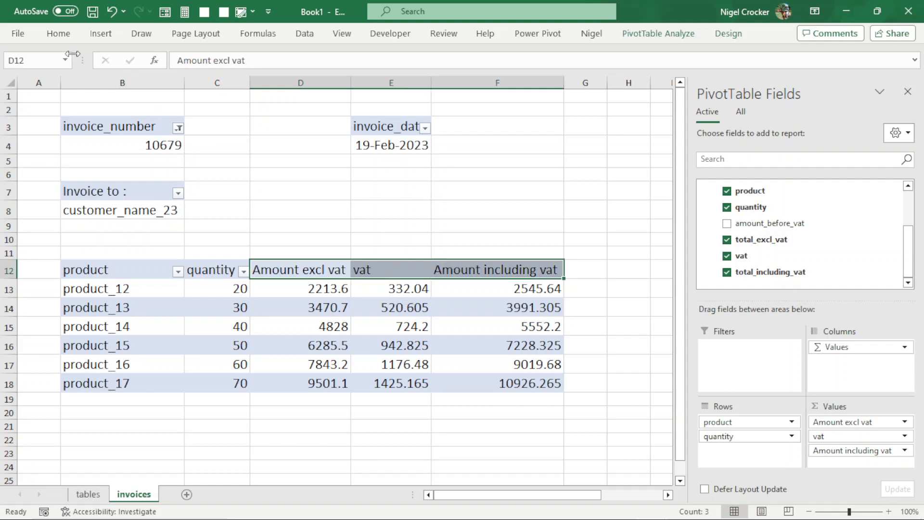
pyautogui.click(59, 34)
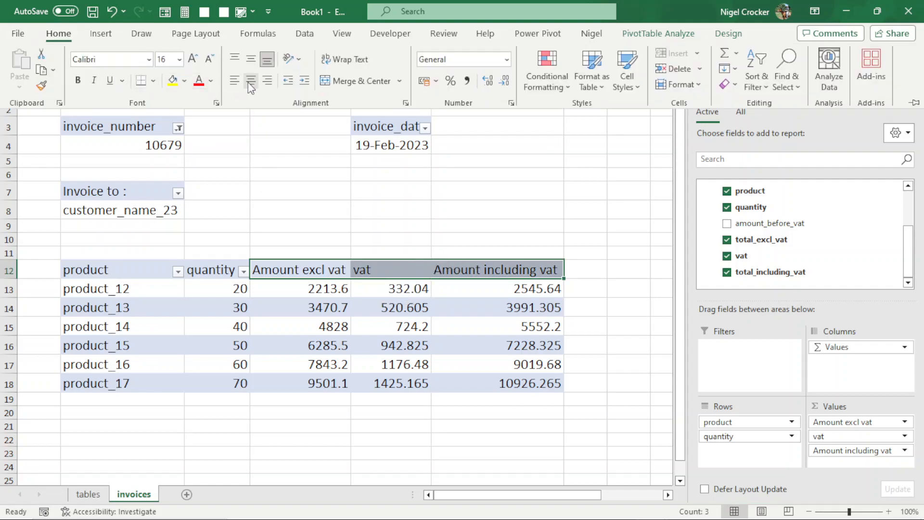
pyautogui.click(266, 81)
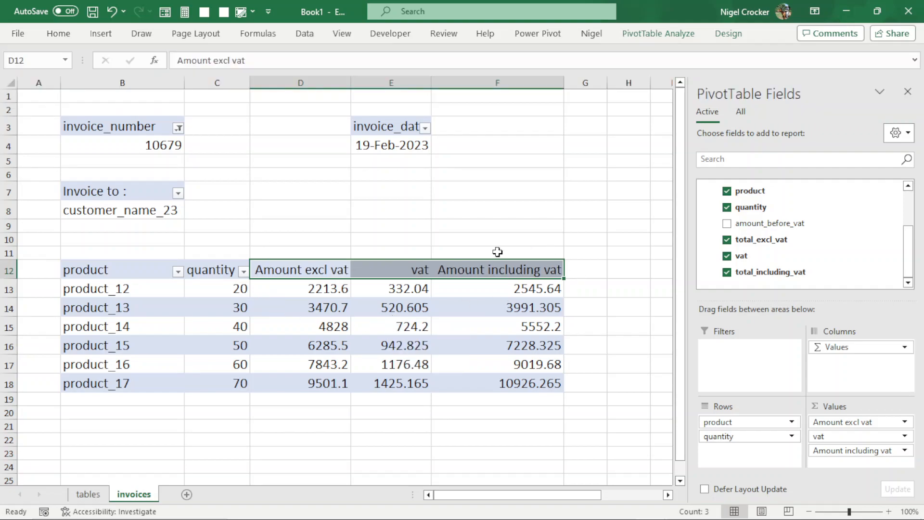
pyautogui.click(455, 302)
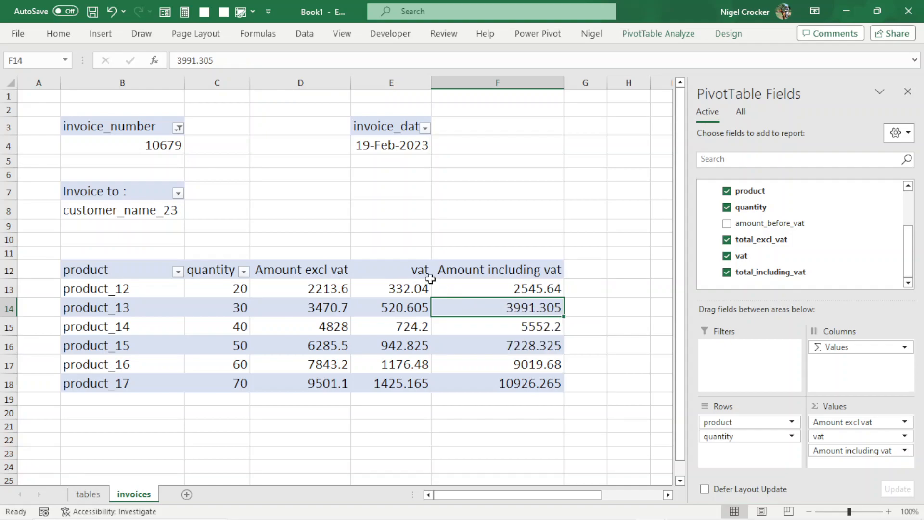
# Move the invoice_date PivotTable from E3:E4 to F3:F4
pyautogui.moveTo(392, 129); pyautogui.dragTo(503, 145)
pyautogui.click(414, 196)
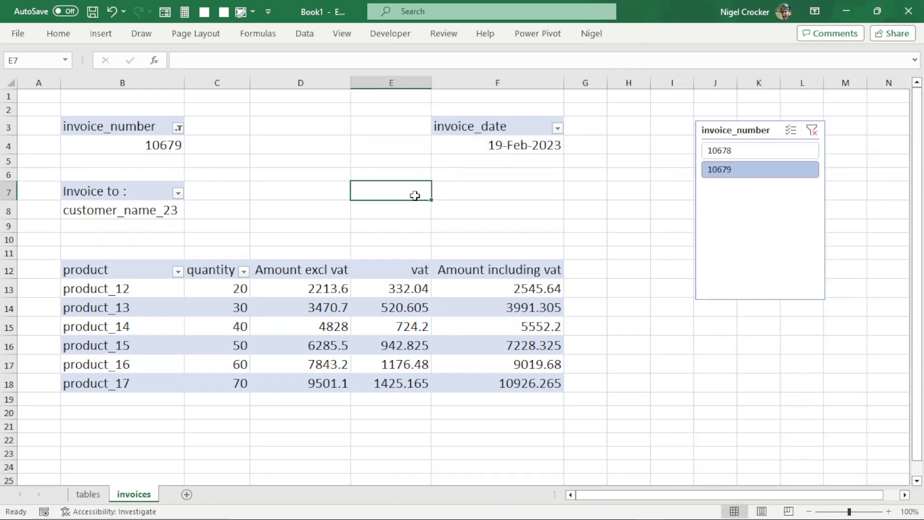
# Close the PivotTable field list and switch the invoice_number slicer between 10678 and 10679, leaving 10679 selected
pyautogui.click(713, 150)
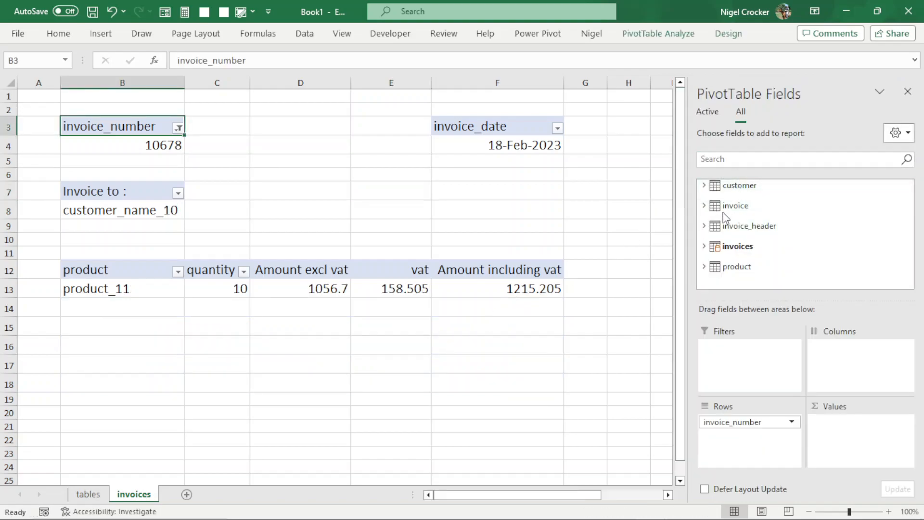
pyautogui.click(712, 112)
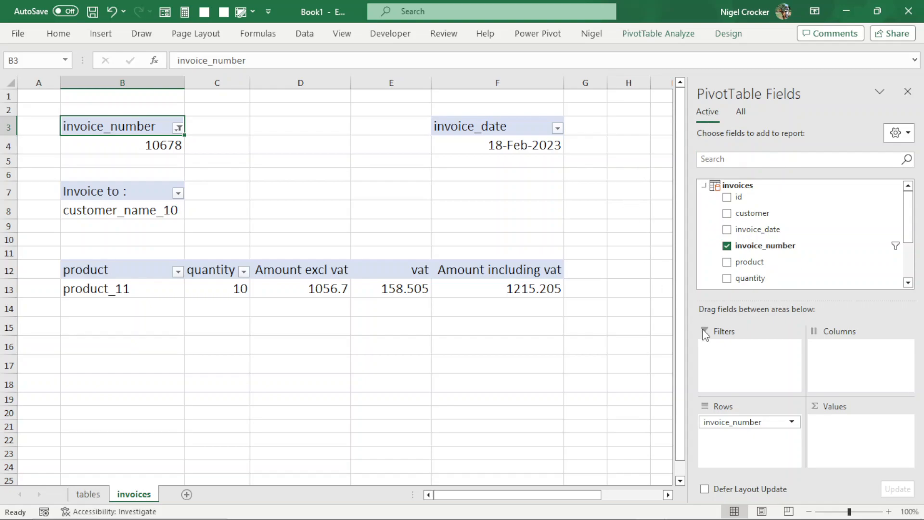
pyautogui.click(908, 91)
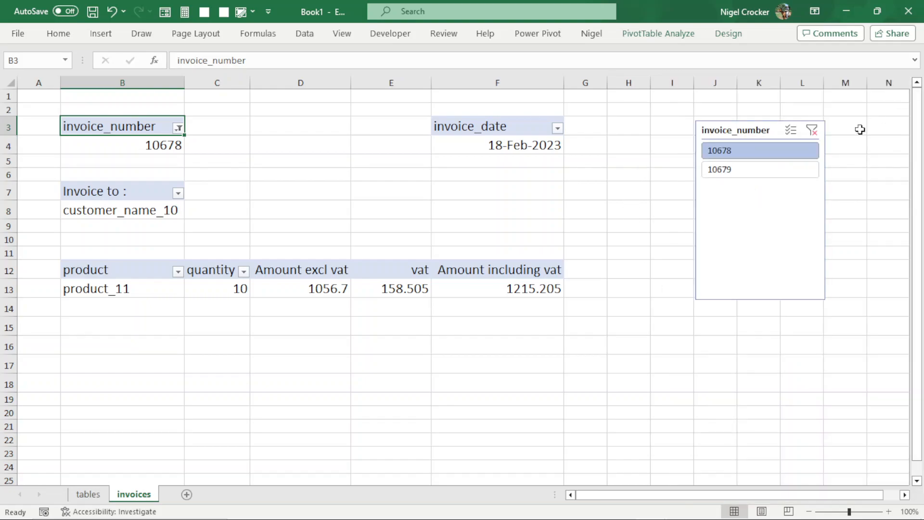
pyautogui.click(764, 171)
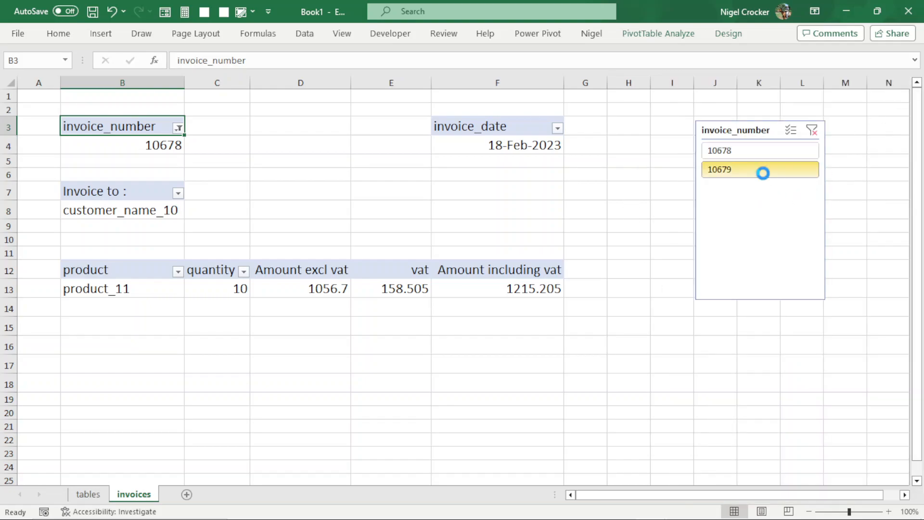
pyautogui.click(746, 153)
pyautogui.click(718, 170)
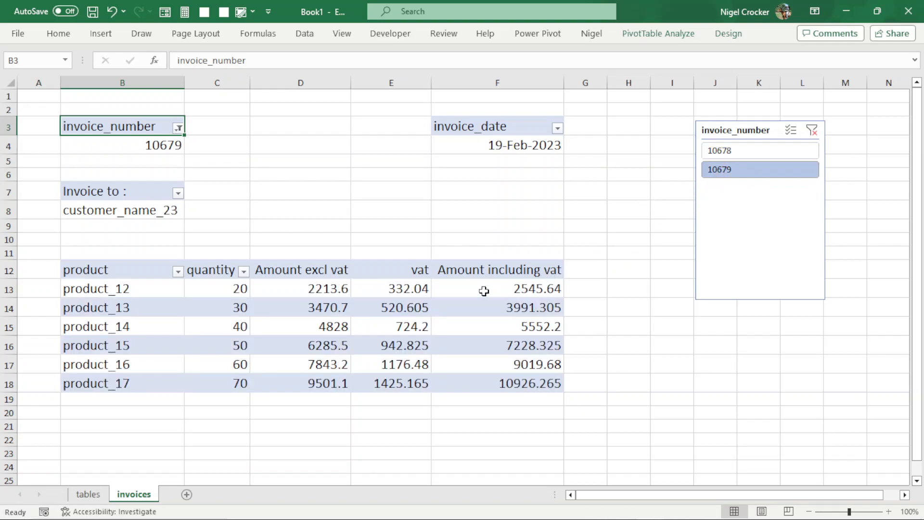
# Copy the product lines PivotTable in B12:F18 and paste it at B25
pyautogui.click(415, 290)
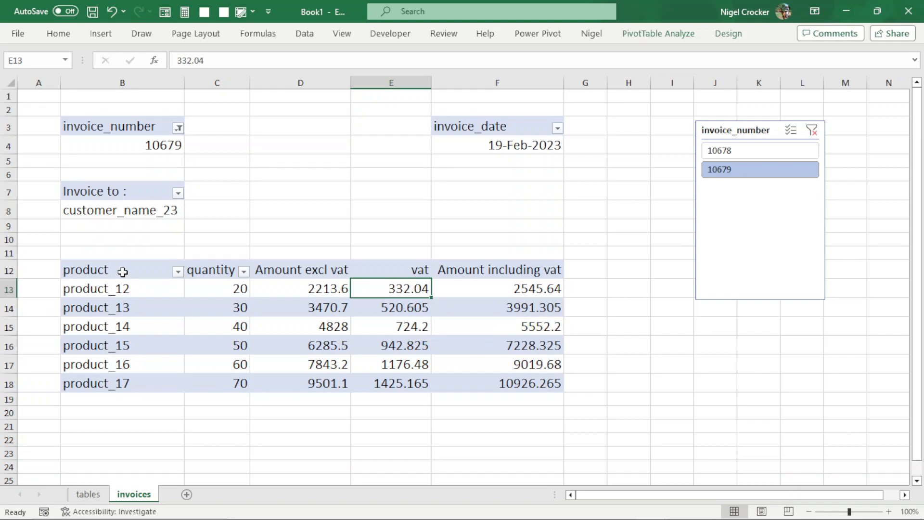
pyautogui.moveTo(123, 272); pyautogui.dragTo(511, 373)
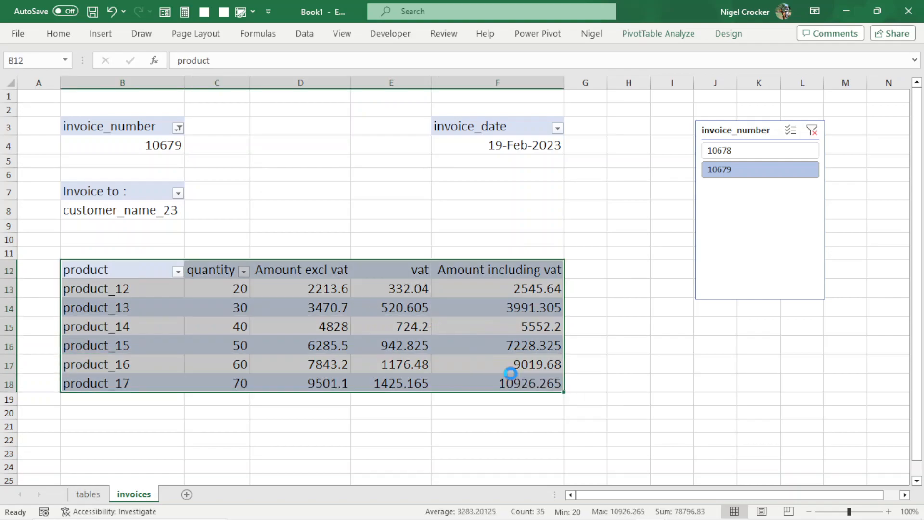
pyautogui.hotkey('ctrl', 'c')
pyautogui.scroll(-2, 501, 404)
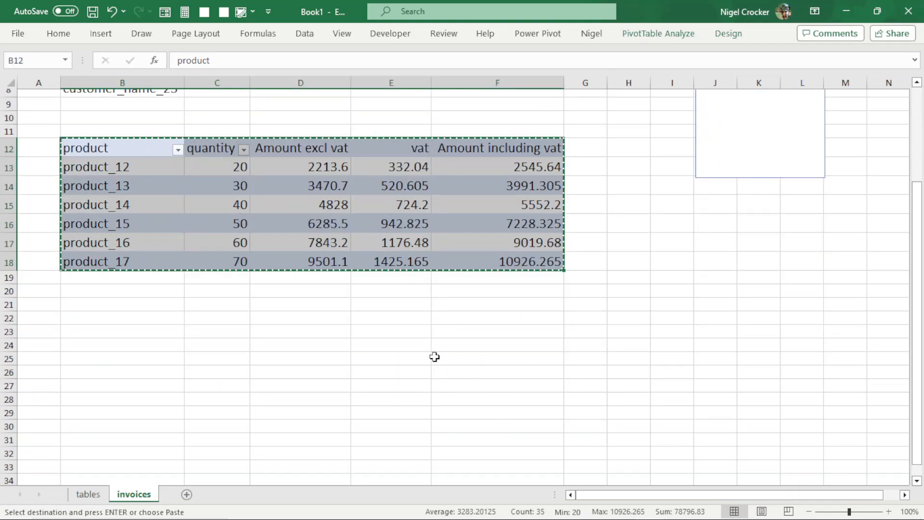
pyautogui.click(143, 355)
pyautogui.press('Return')
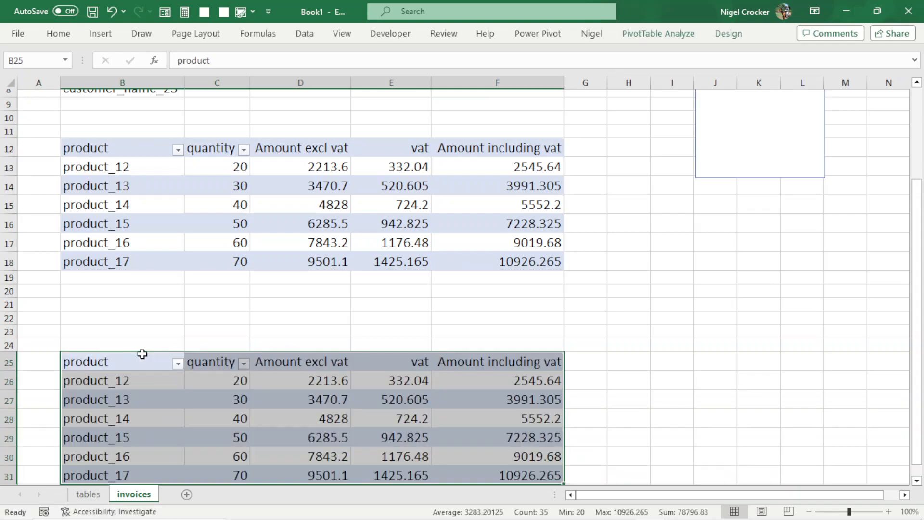
# Remove product and quantity from the rows of the PivotTable copy and move the remaining totals from B25:D26 to C25:E26
pyautogui.click(649, 38)
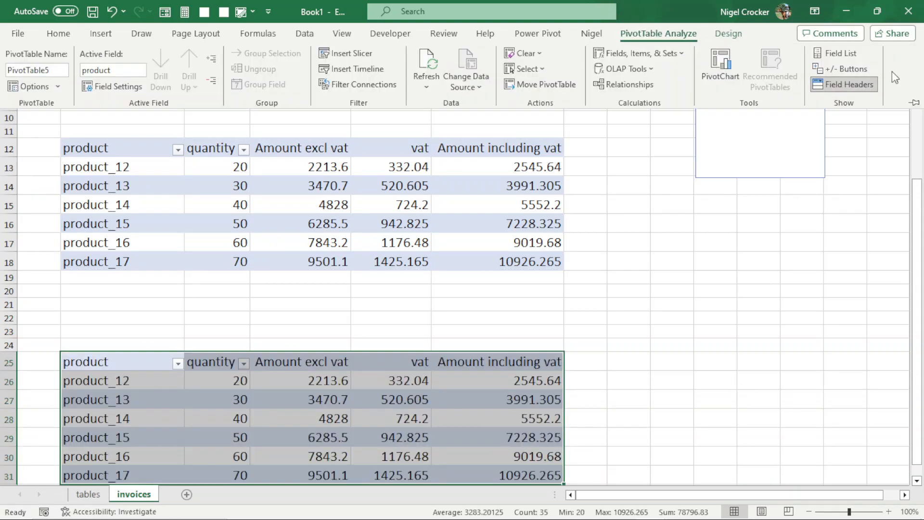
pyautogui.click(849, 52)
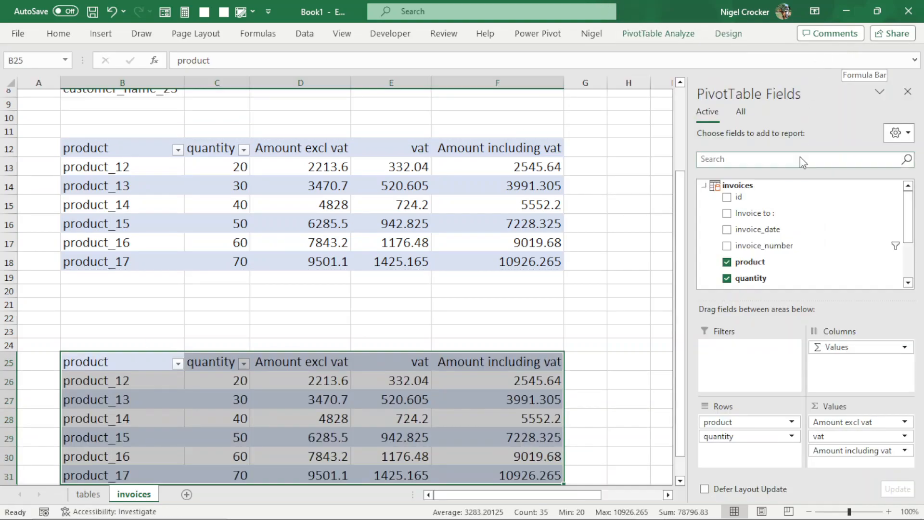
pyautogui.moveTo(751, 420); pyautogui.dragTo(640, 441)
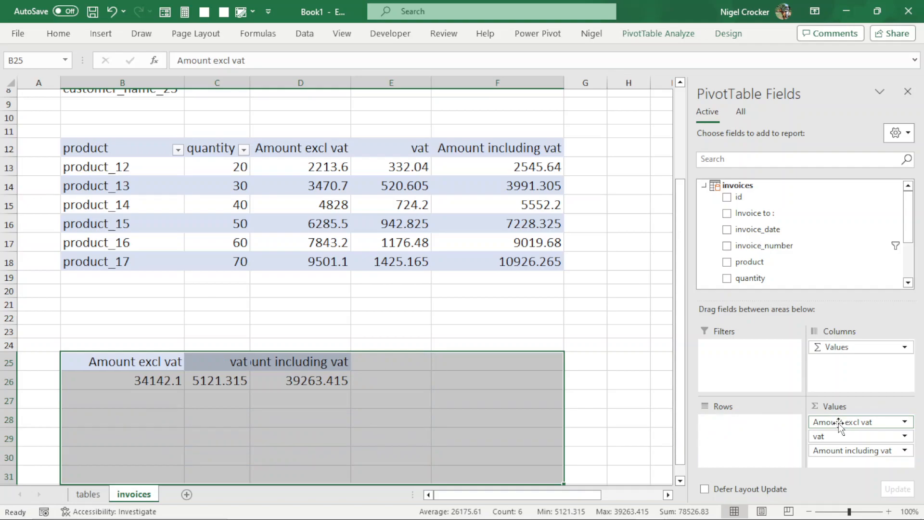
pyautogui.moveTo(166, 362)
pyautogui.mouseDown()
pyautogui.moveTo(337, 378)
pyautogui.moveTo(448, 349)
pyautogui.moveTo(499, 370)
pyautogui.moveTo(361, 351)
pyautogui.mouseUp()
pyautogui.moveTo(245, 355)
pyautogui.mouseDown()
pyautogui.moveTo(568, 365)
pyautogui.moveTo(441, 369)
pyautogui.mouseUp()
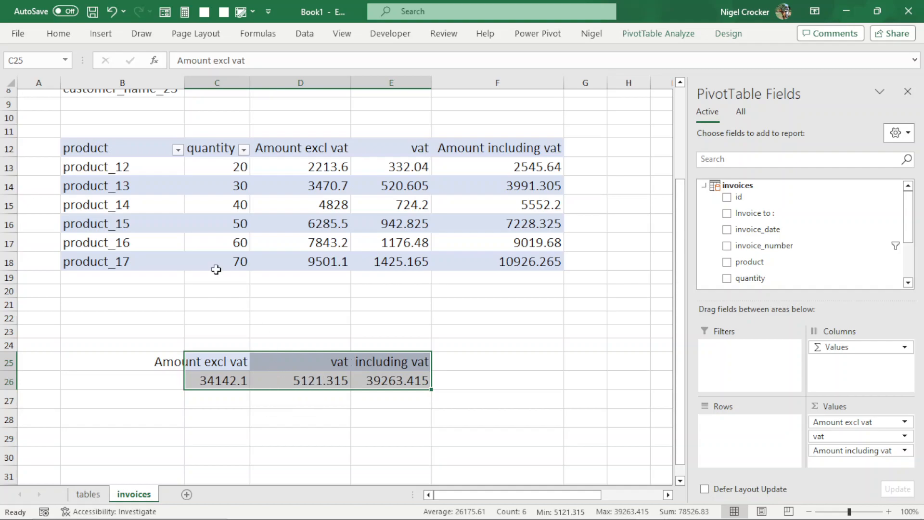
# Try to replace the totals header in C25 with the header text from D12
pyautogui.click(239, 364)
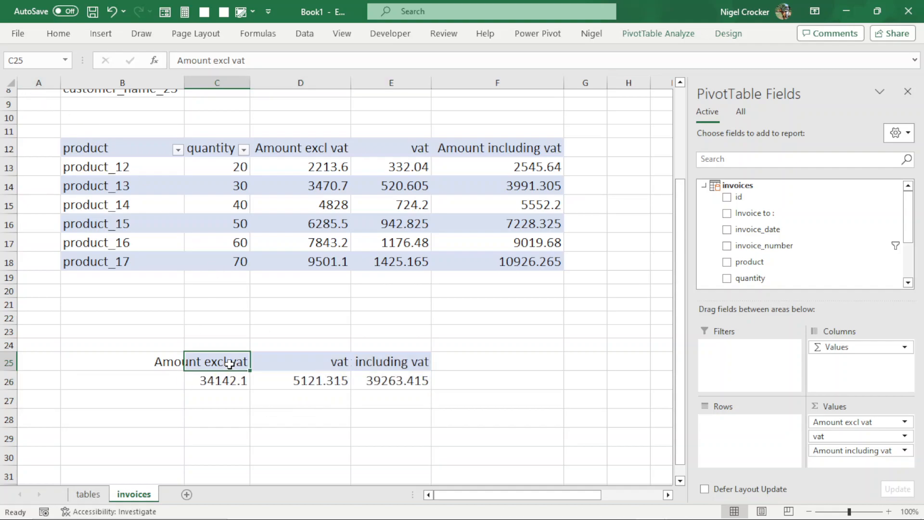
pyautogui.click(295, 143)
pyautogui.moveTo(247, 61); pyautogui.dragTo(171, 62)
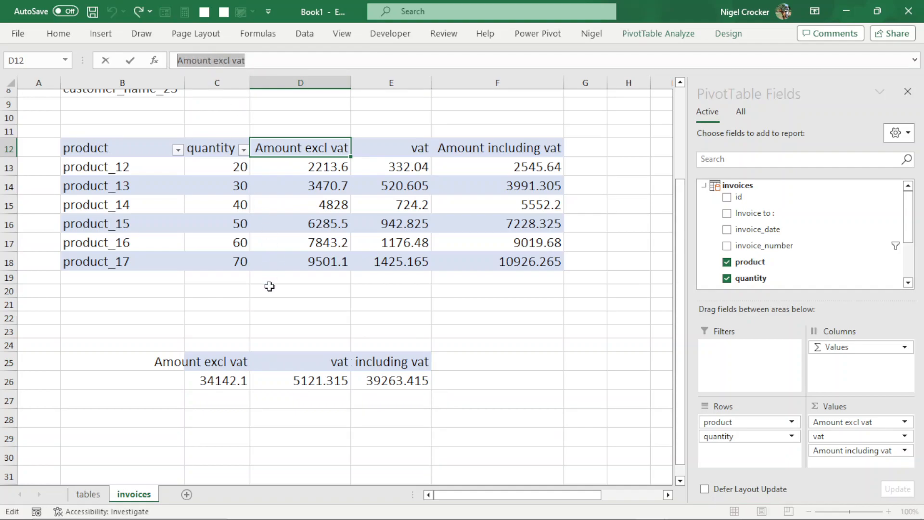
pyautogui.click(208, 364)
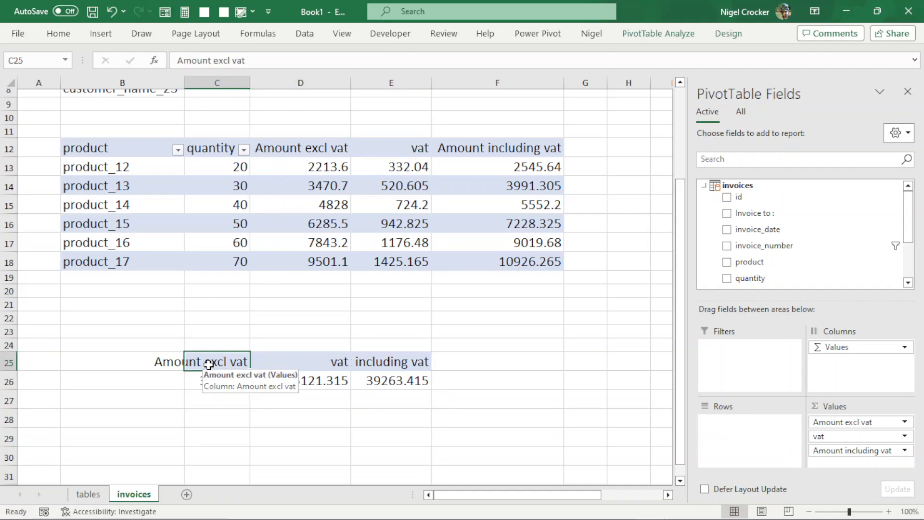
pyautogui.rightClick(208, 364)
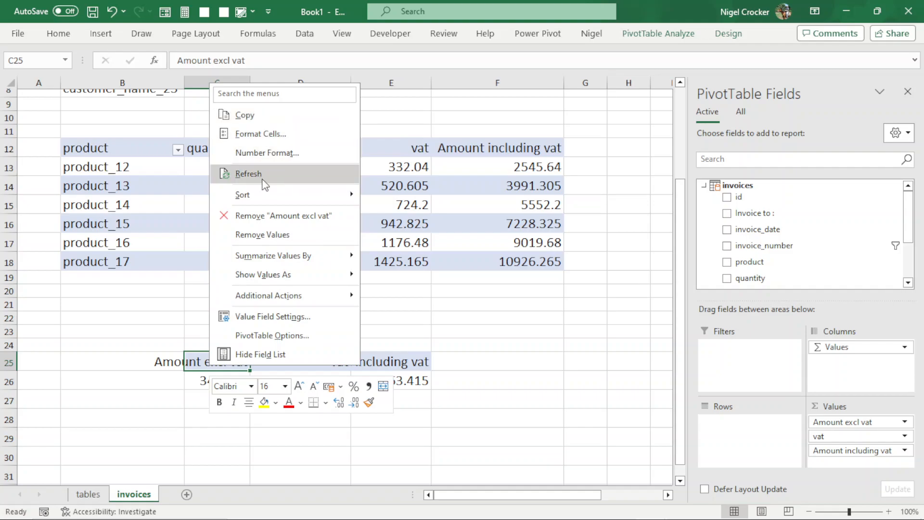
pyautogui.click(204, 360)
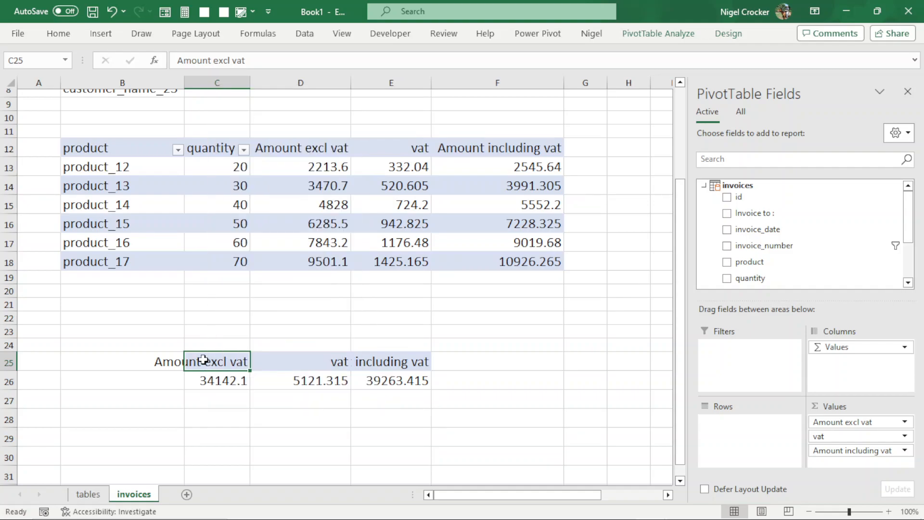
pyautogui.press('Delete')
pyautogui.click(468, 303)
# Try to replace the totals header in E25 with the header text from F12
pyautogui.click(301, 357)
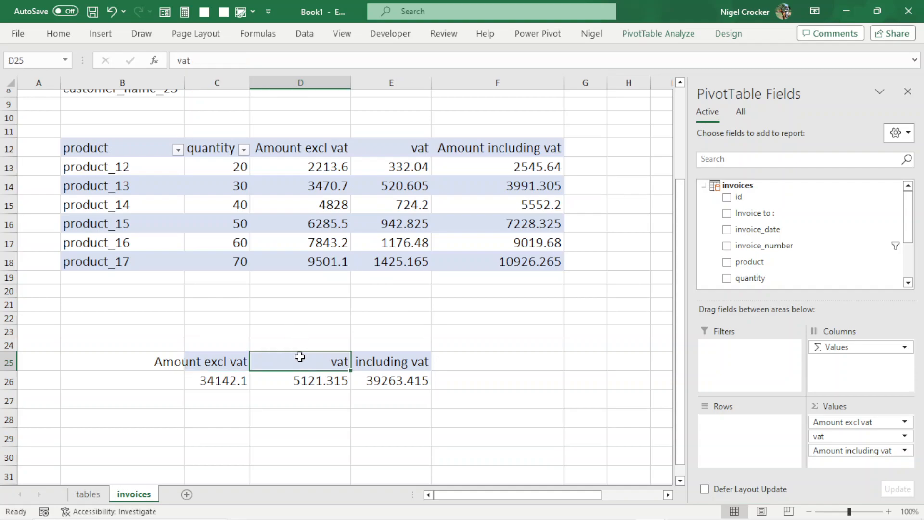
pyautogui.click(366, 362)
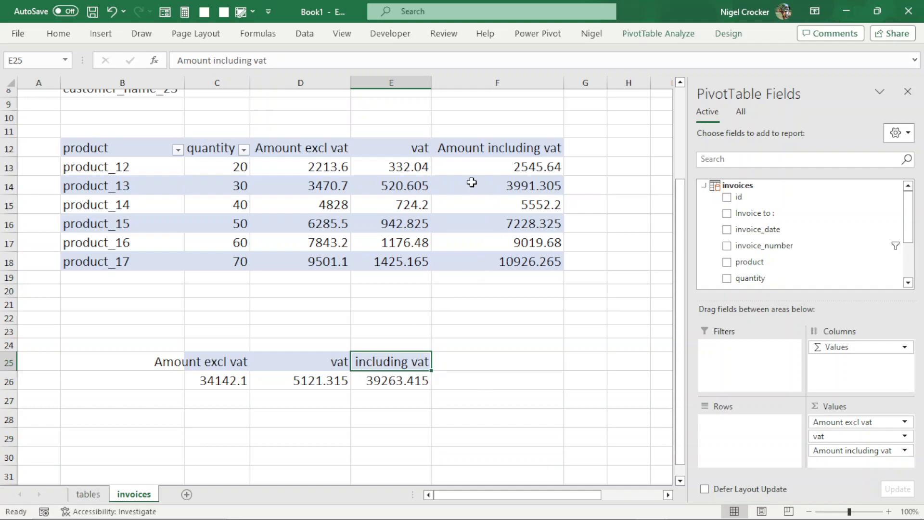
pyautogui.click(465, 150)
pyautogui.moveTo(178, 60); pyautogui.dragTo(273, 60)
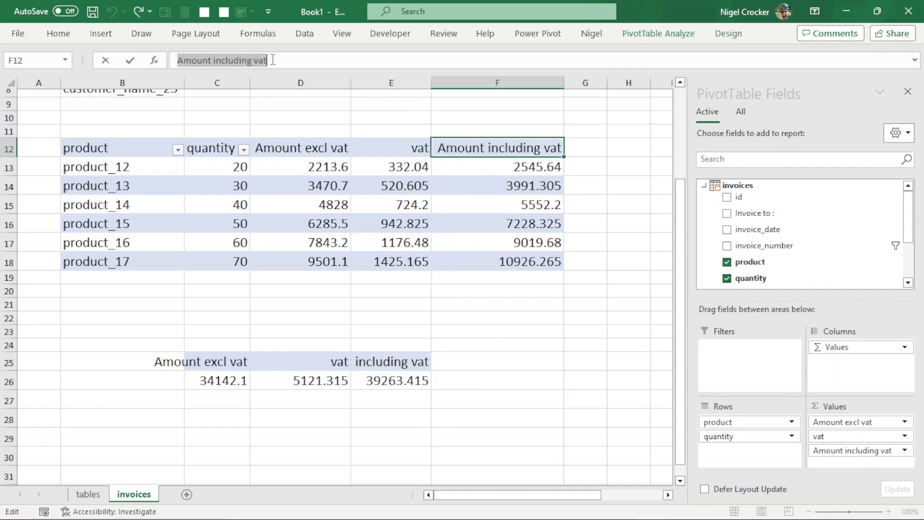
pyautogui.click(402, 365)
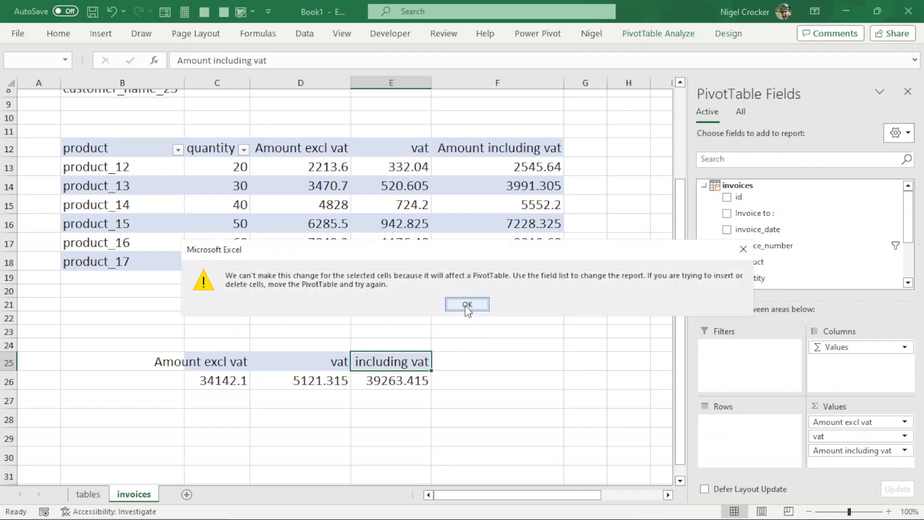
pyautogui.click(466, 304)
pyautogui.rightClick(391, 365)
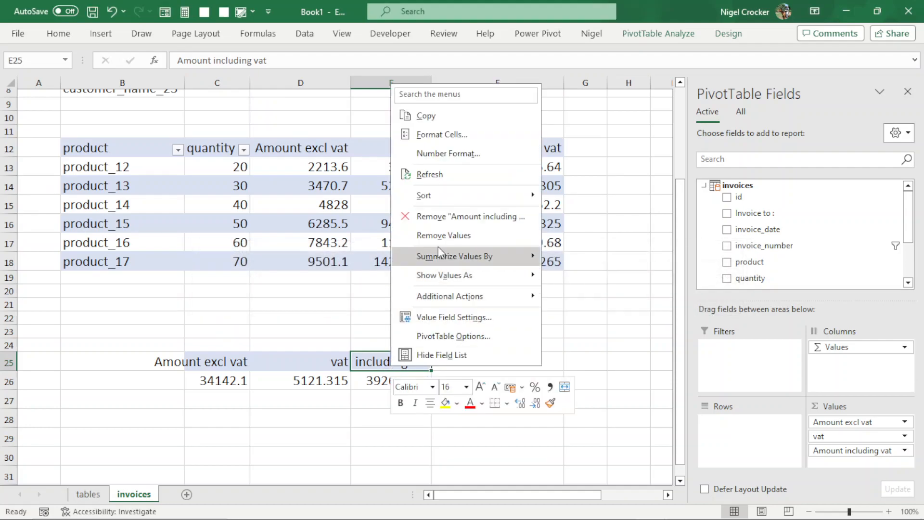
pyautogui.press('Escape')
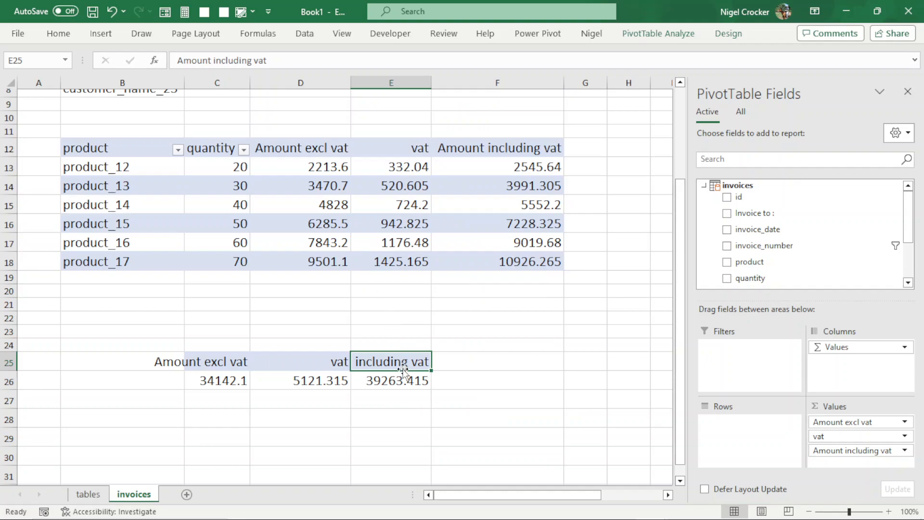
# Enter "Amount including vat" as the header in E25 and fit all the sheet's columns to their contents
pyautogui.write('Amou')
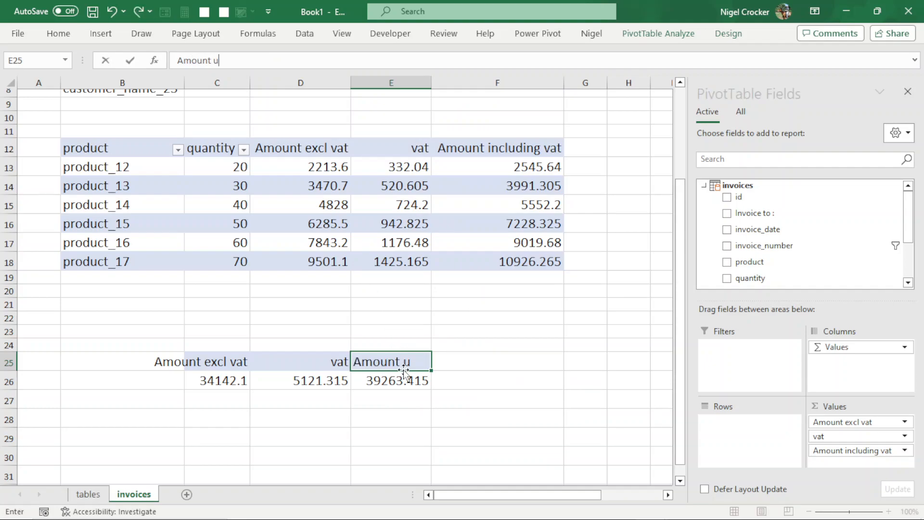
pyautogui.write('nt including vat')
pyautogui.press('Return')
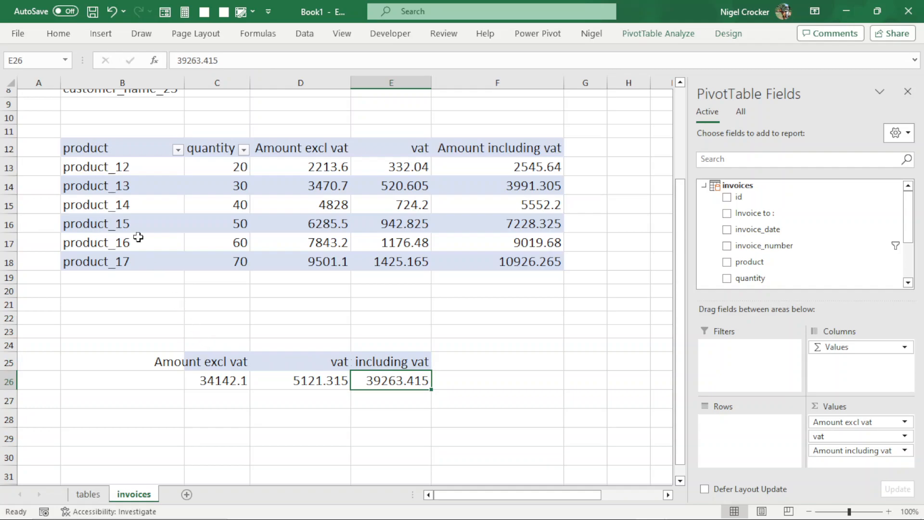
pyautogui.click(10, 81)
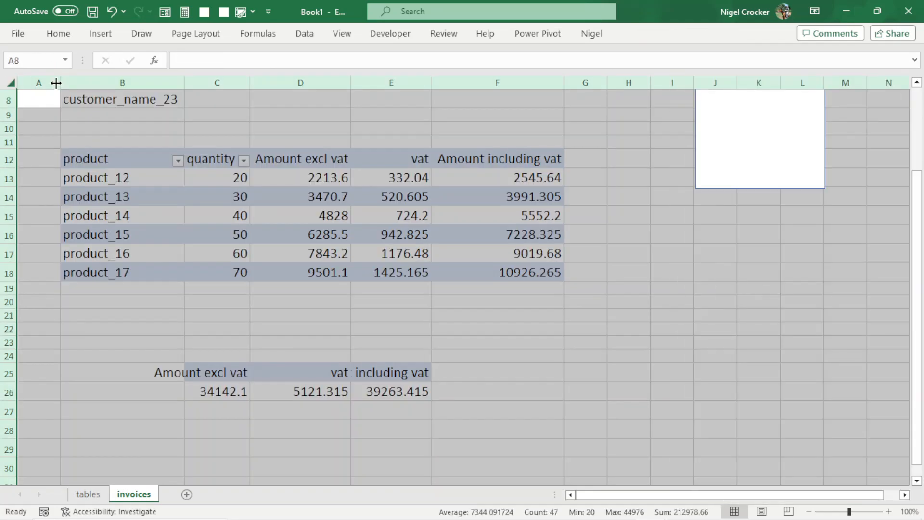
pyautogui.doubleClick(56, 83)
# Move the totals PivotTable from C25:E26 to D25:F26 so it lines up under the product line amounts
pyautogui.moveTo(260, 371); pyautogui.dragTo(425, 386)
pyautogui.moveTo(289, 368); pyautogui.dragTo(404, 396)
pyautogui.moveTo(451, 366); pyautogui.dragTo(548, 370)
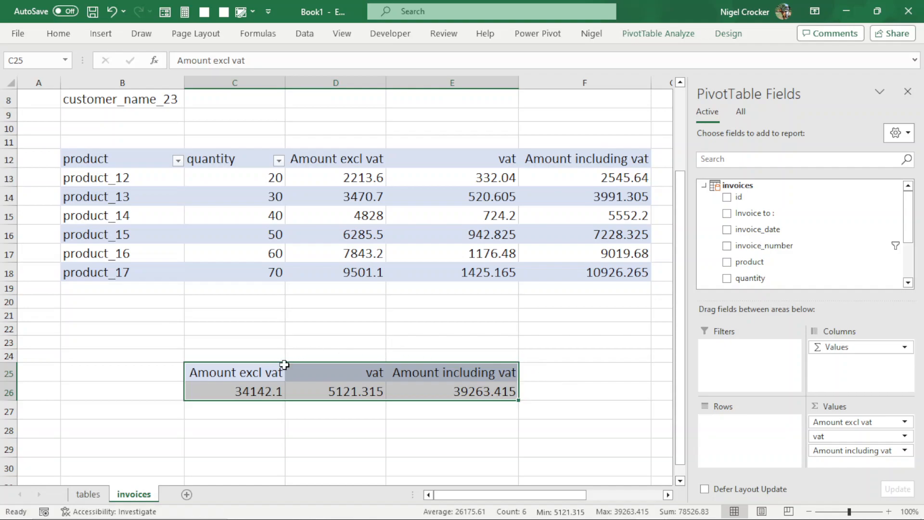
pyautogui.hotkey('ctrl', 'c')
pyautogui.press('Right')
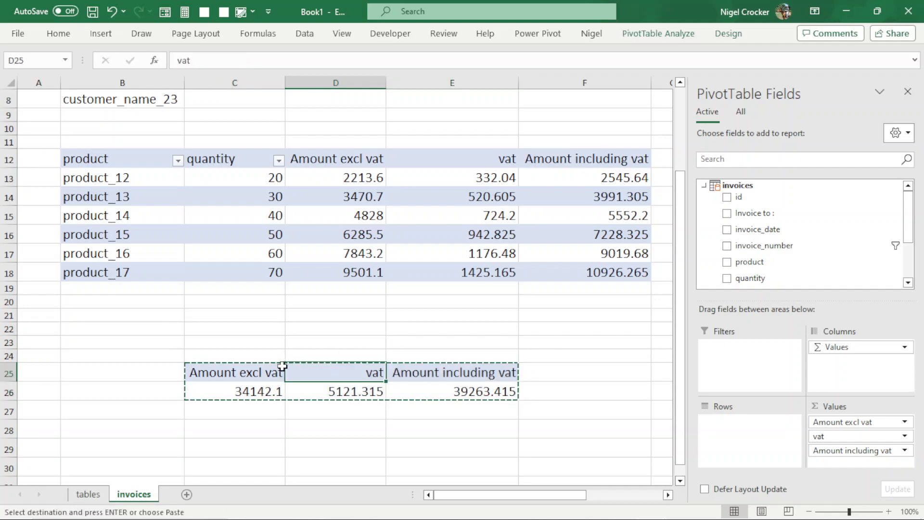
pyautogui.press('Return')
pyautogui.click(462, 353)
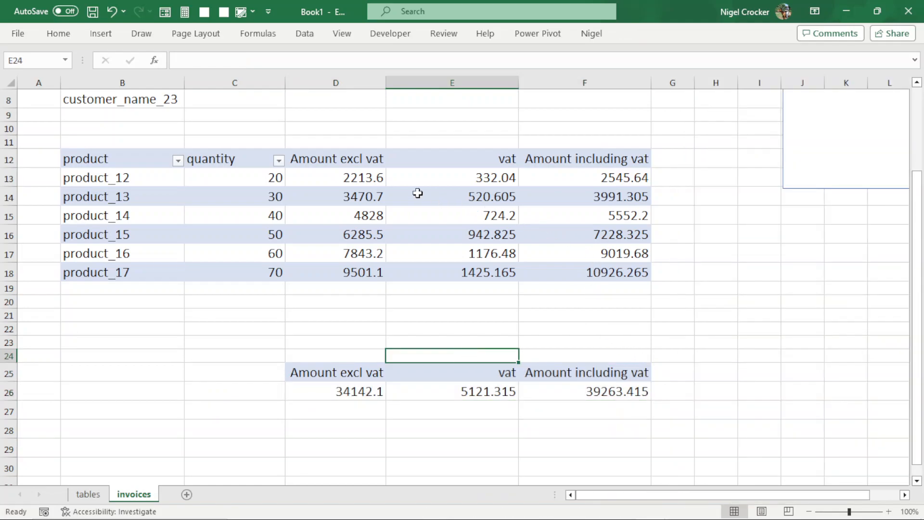
# Format the Amount excl vat field of the product lines PivotTable as Currency with two decimals and the R symbol
pyautogui.click(366, 181)
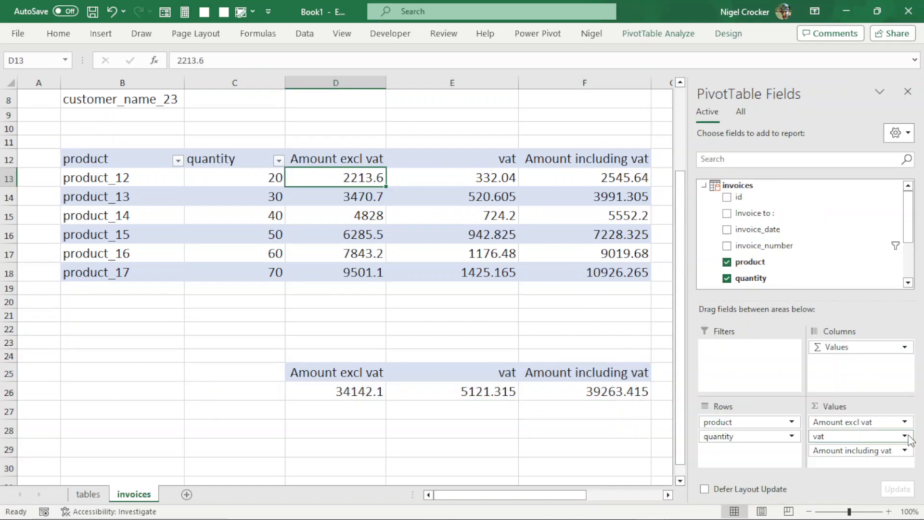
pyautogui.click(866, 422)
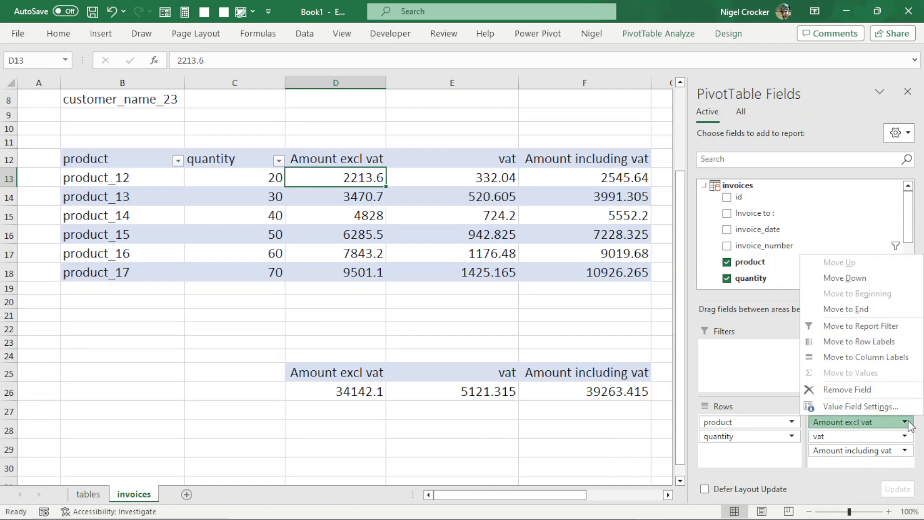
pyautogui.click(861, 407)
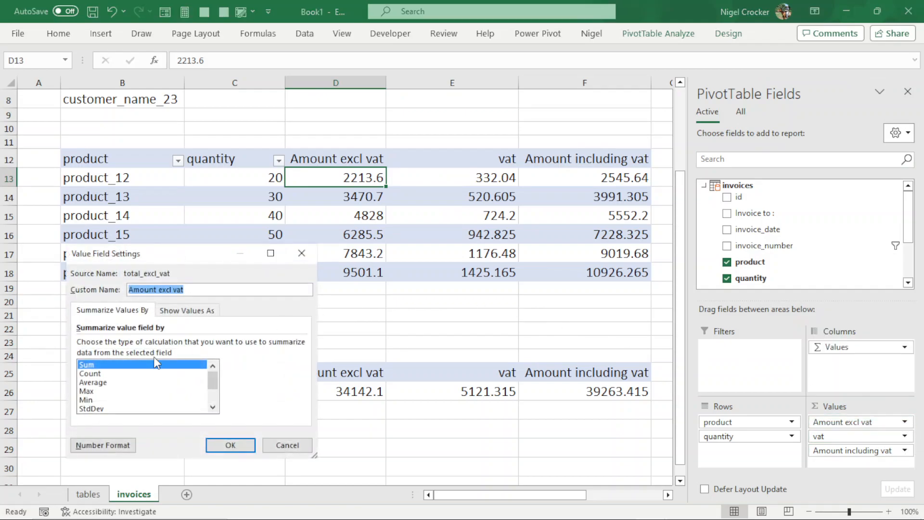
pyautogui.click(103, 445)
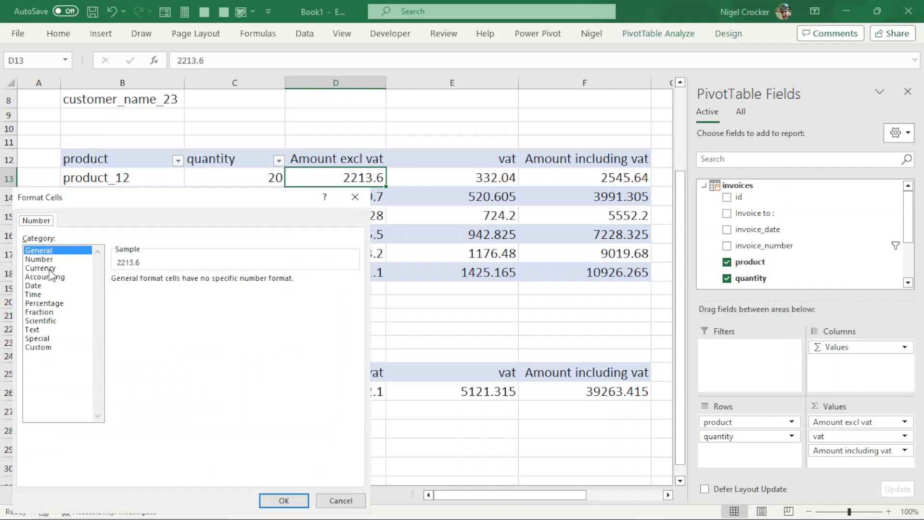
pyautogui.click(51, 269)
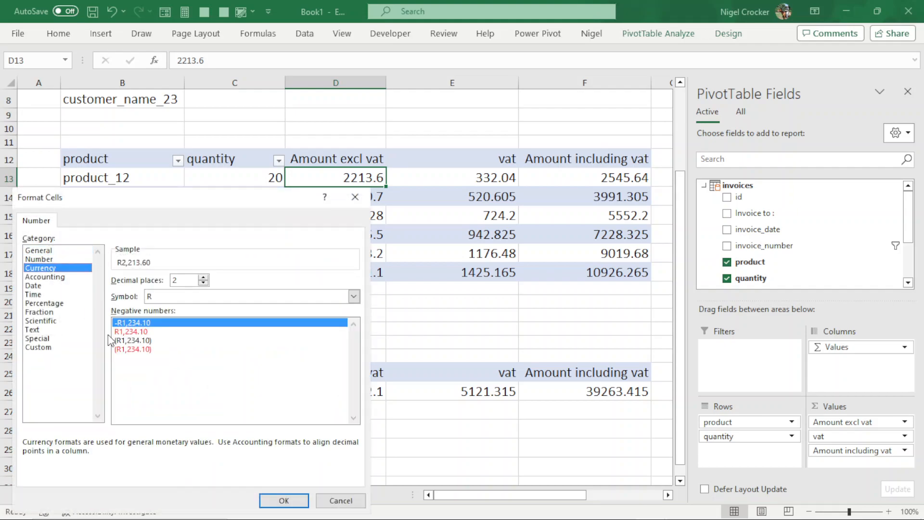
pyautogui.click(284, 501)
pyautogui.click(231, 445)
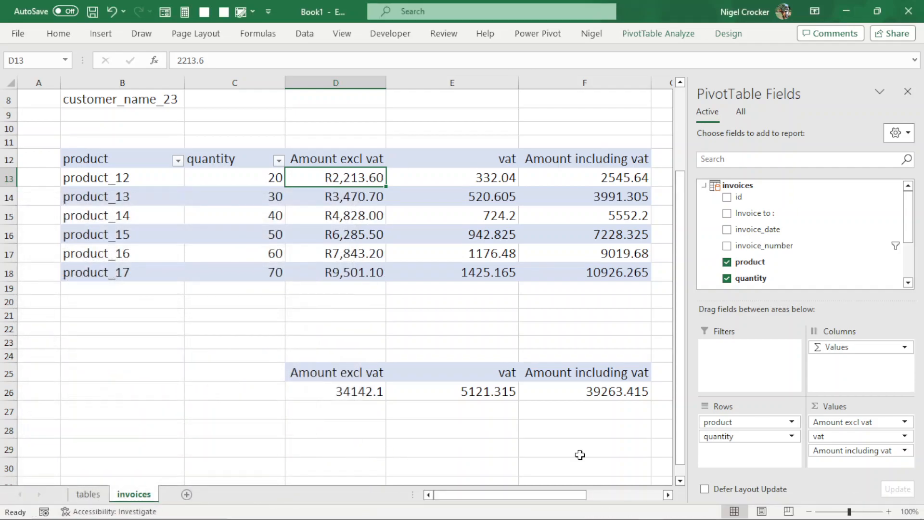
# Format the vat field of the product lines PivotTable as Currency with two decimals and the R symbol
pyautogui.click(905, 437)
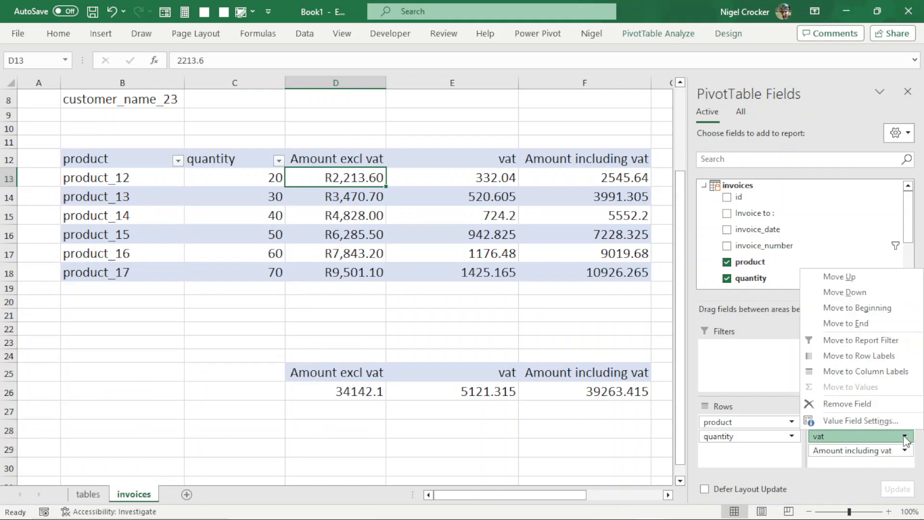
pyautogui.click(850, 420)
pyautogui.click(96, 446)
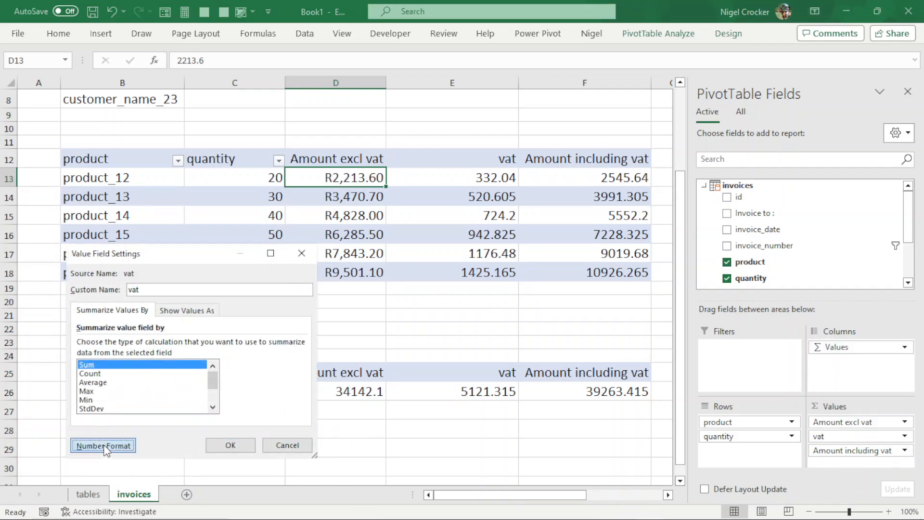
pyautogui.click(47, 268)
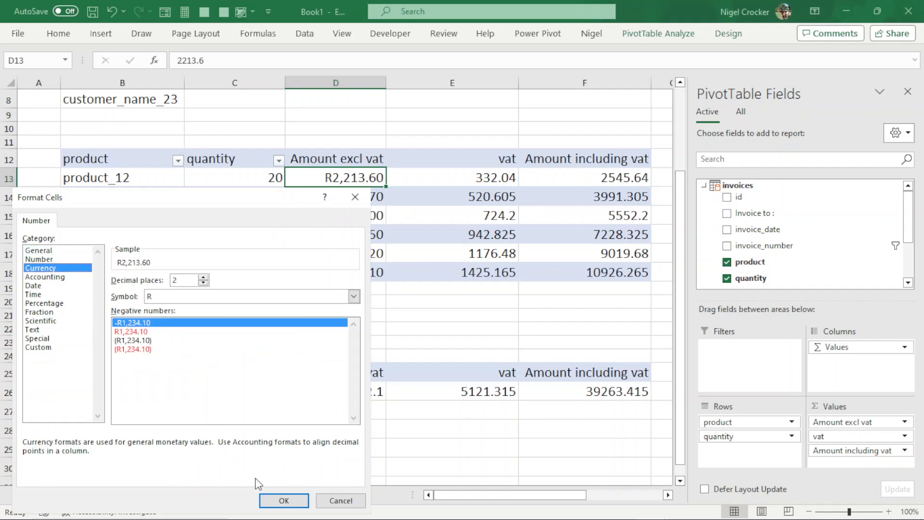
pyautogui.click(283, 501)
pyautogui.click(241, 444)
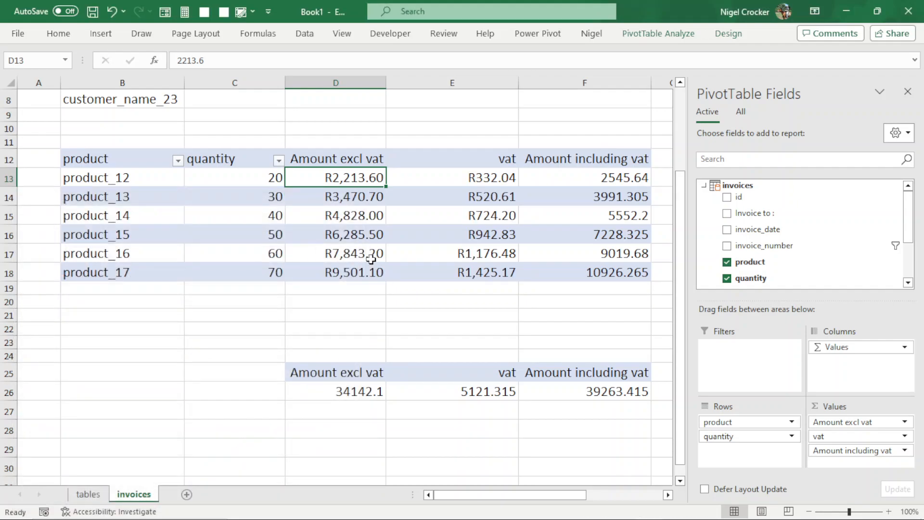
# Format the Amount including vat field of the product lines PivotTable as Currency with two decimals and the R symbol
pyautogui.click(336, 228)
pyautogui.click(453, 236)
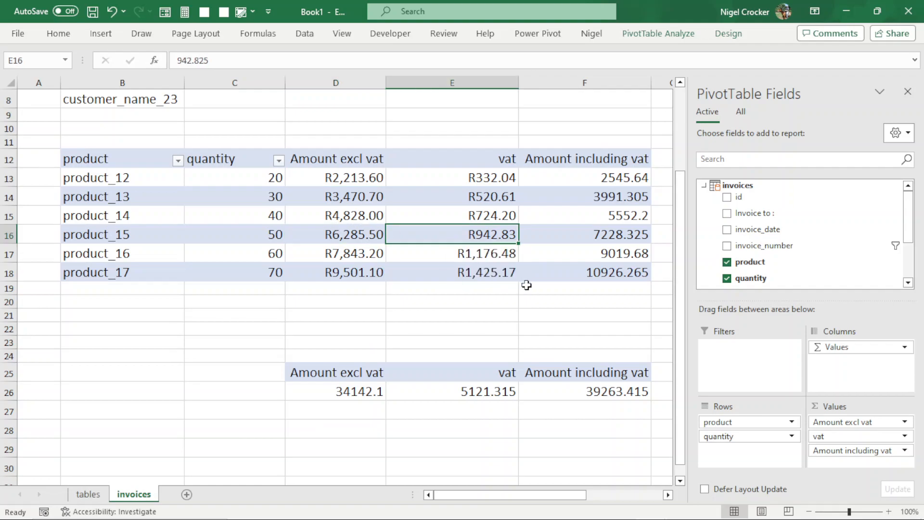
pyautogui.click(577, 253)
pyautogui.click(895, 451)
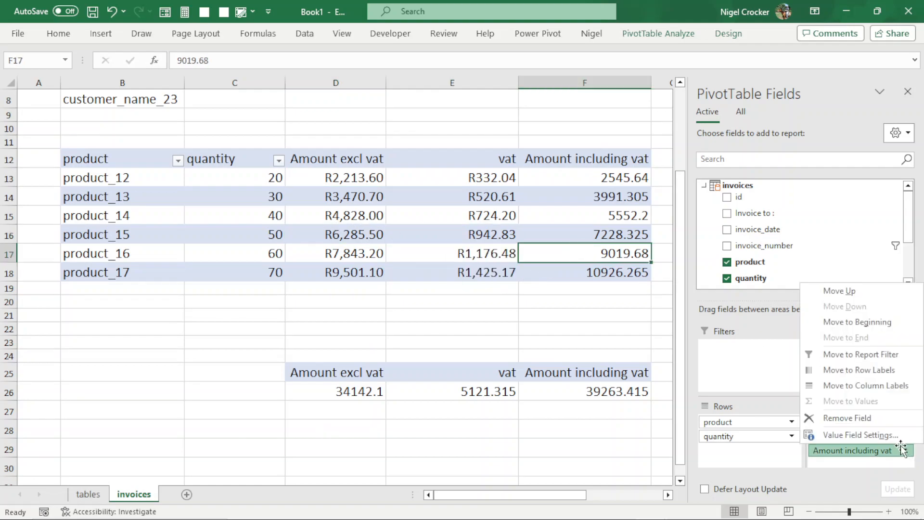
pyautogui.click(855, 430)
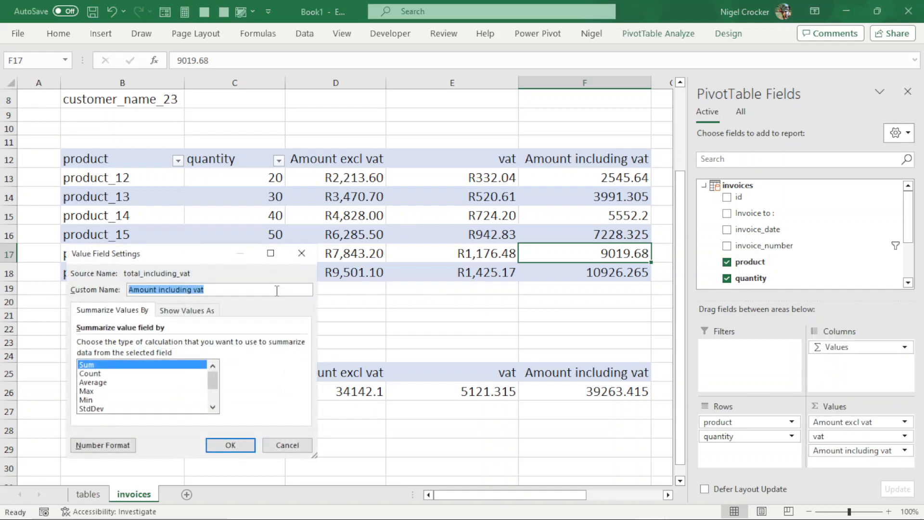
pyautogui.click(104, 447)
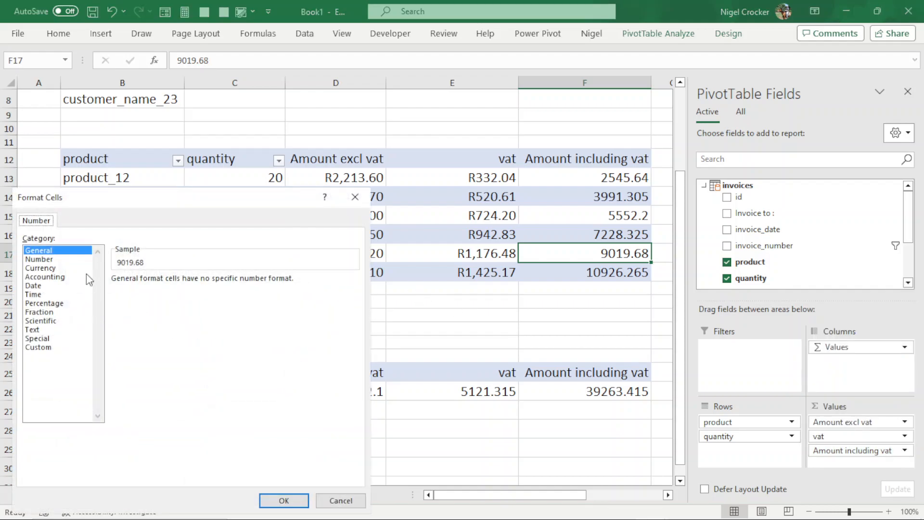
pyautogui.click(40, 268)
pyautogui.click(284, 500)
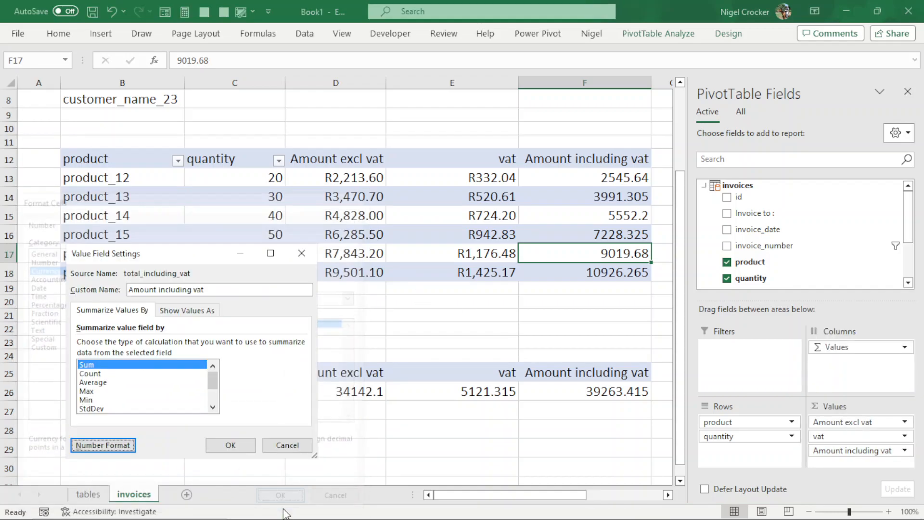
pyautogui.click(230, 445)
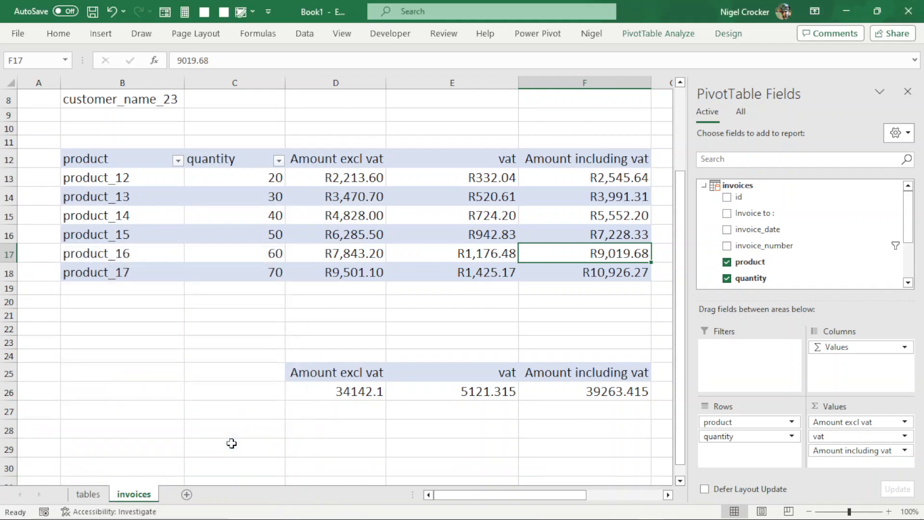
# Format the Amount excl vat field of the totals PivotTable as Accounting with two decimals and the R symbol
pyautogui.click(355, 391)
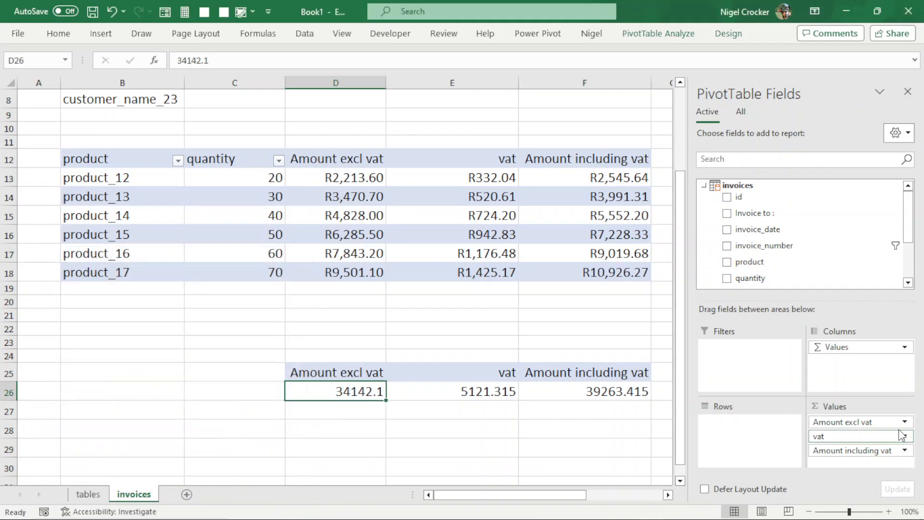
pyautogui.click(875, 421)
pyautogui.click(868, 409)
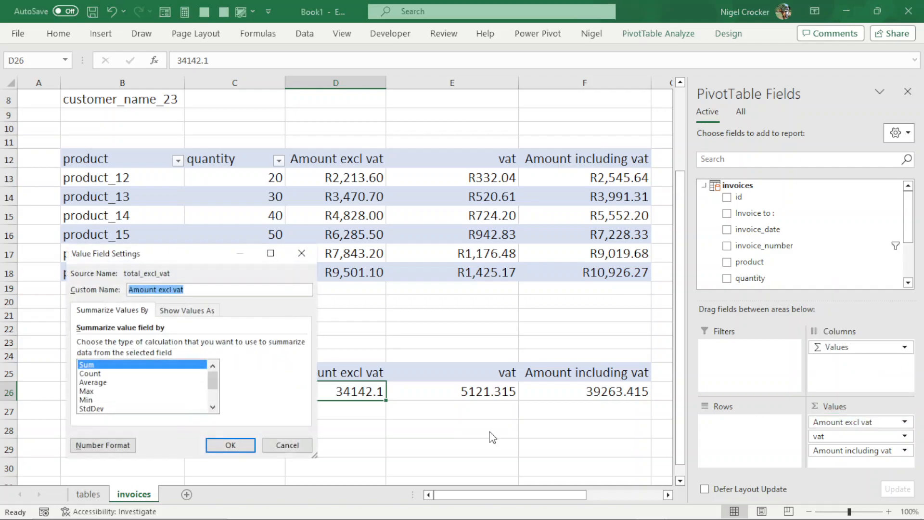
pyautogui.click(102, 445)
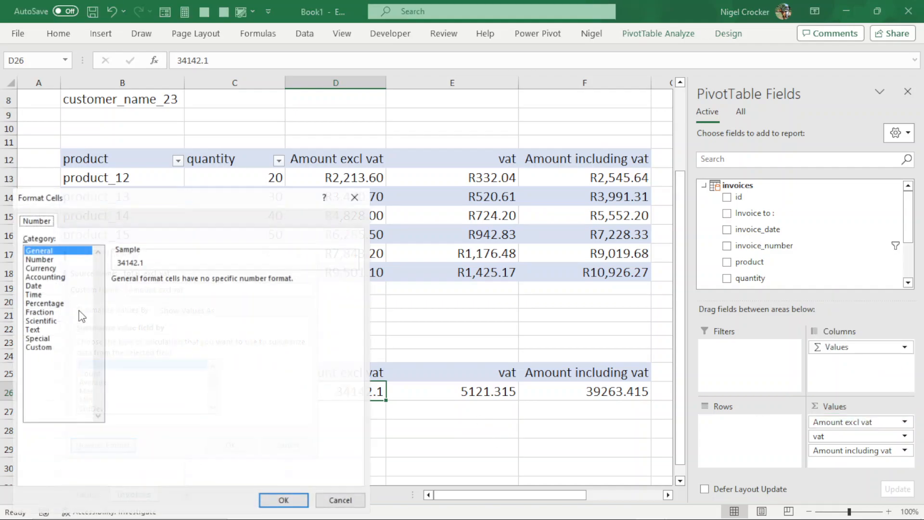
pyautogui.click(46, 277)
pyautogui.click(284, 501)
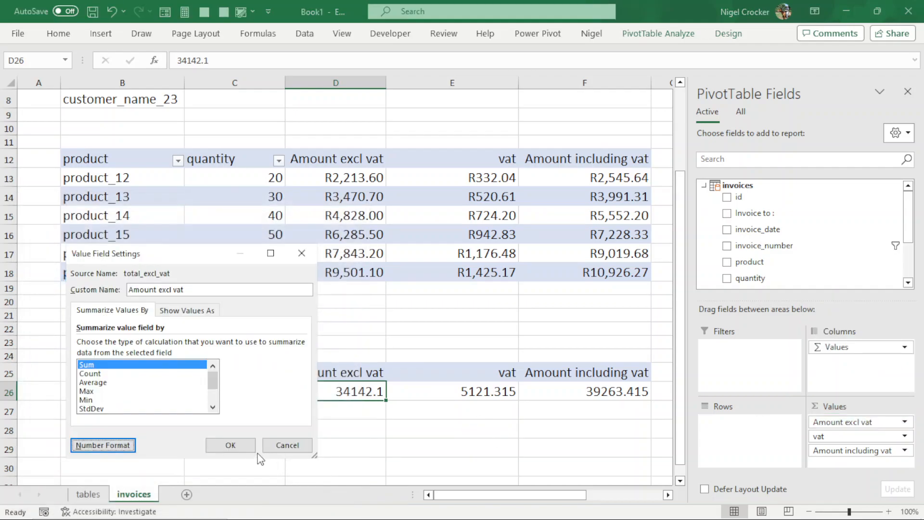
pyautogui.click(231, 446)
# Format the vat field of the totals PivotTable as Currency with two decimals and the R symbol
pyautogui.click(470, 391)
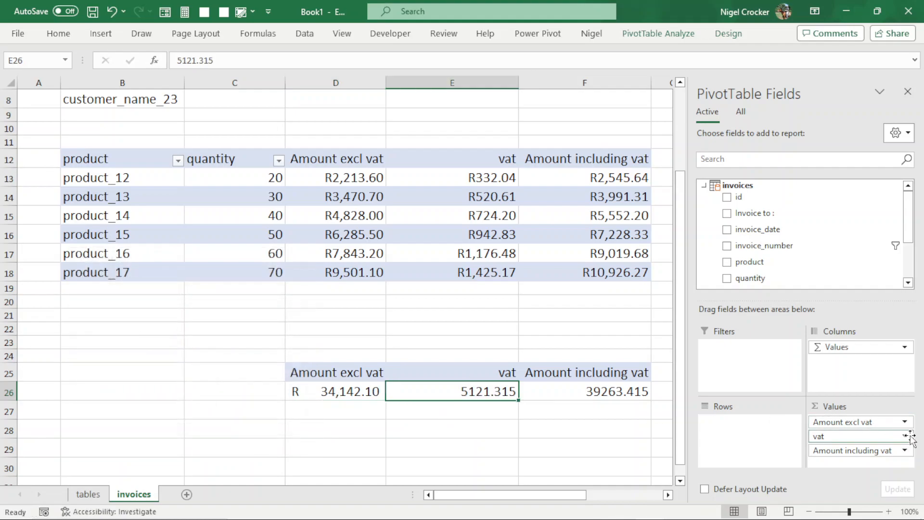
pyautogui.click(865, 436)
pyautogui.click(862, 421)
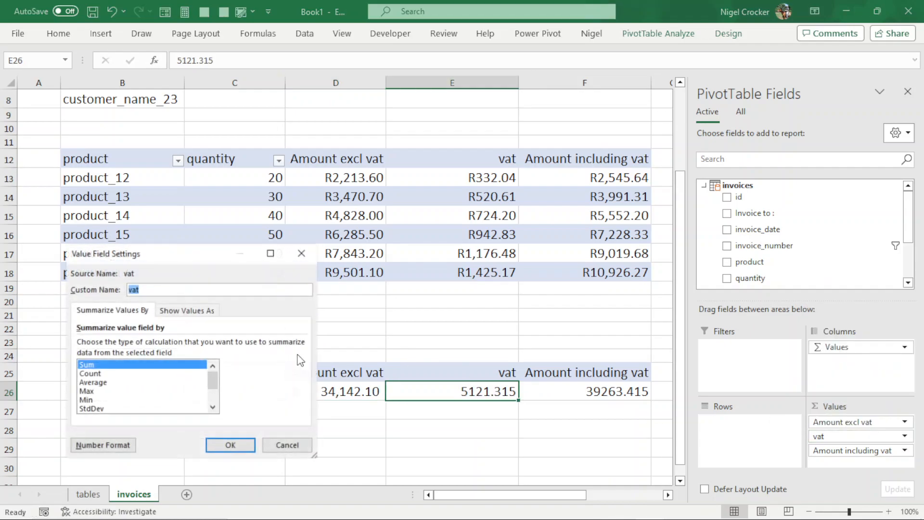
pyautogui.click(101, 445)
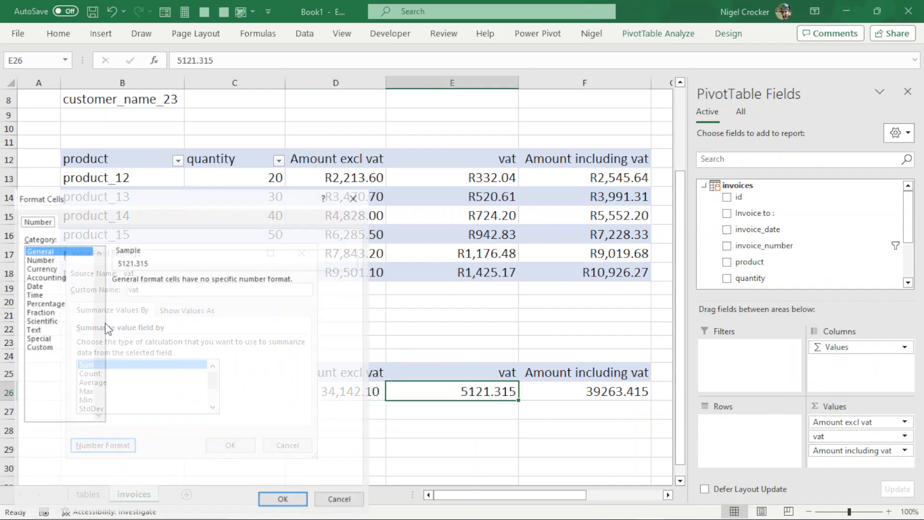
pyautogui.click(41, 268)
pyautogui.click(281, 501)
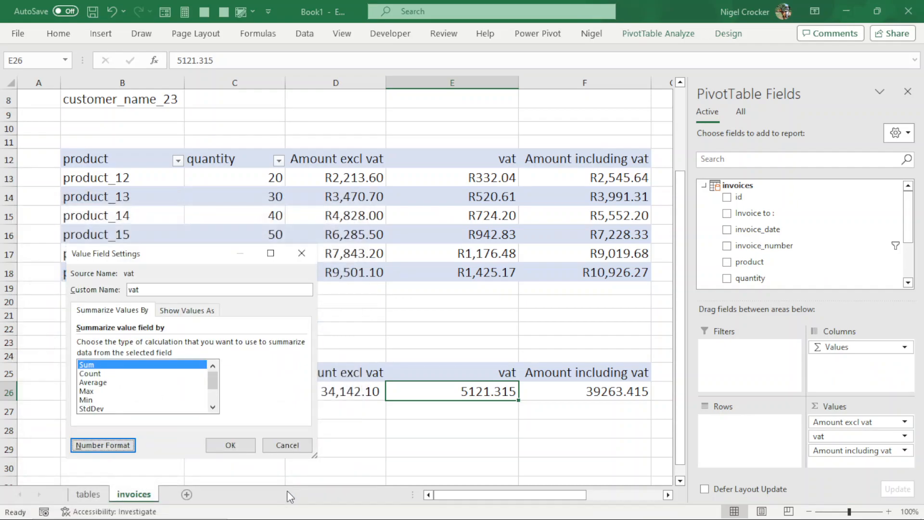
pyautogui.click(231, 442)
# Format the Amount including vat field of the totals PivotTable as Currency with two decimals and the R symbol, and close the field list
pyautogui.click(603, 395)
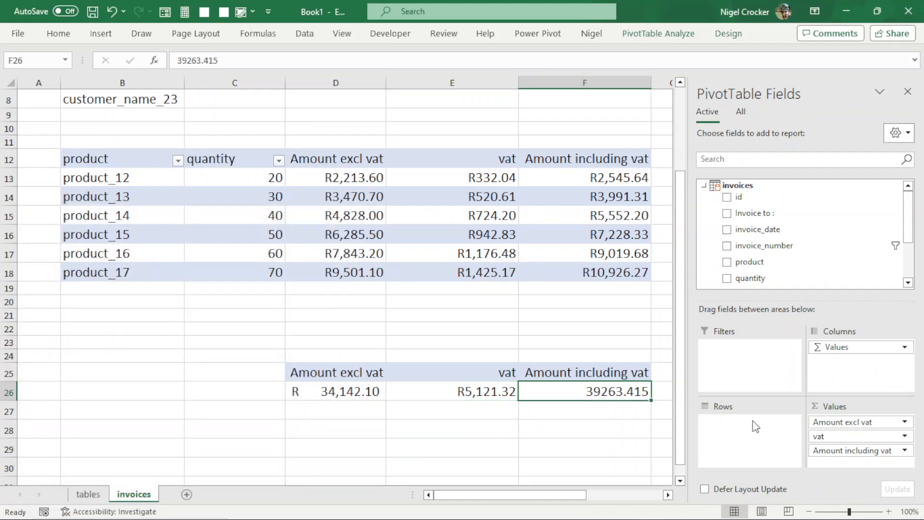
pyautogui.click(905, 451)
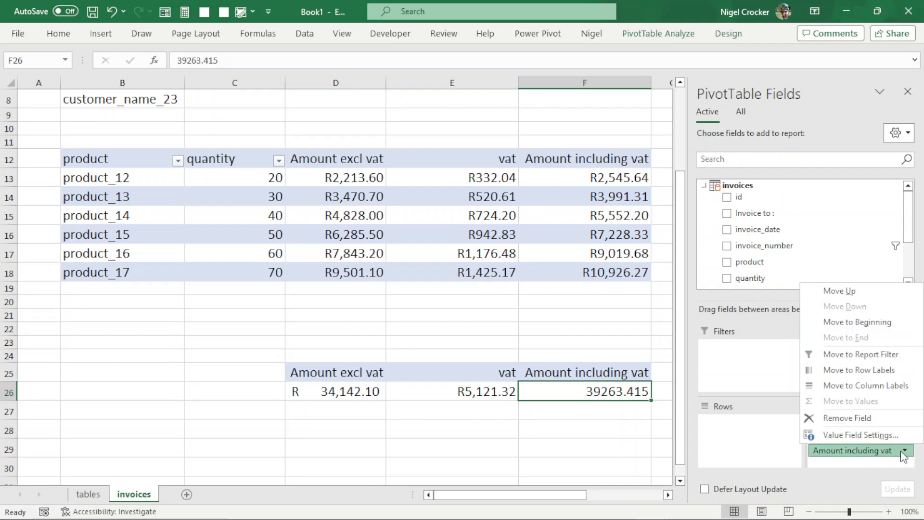
pyautogui.click(881, 436)
pyautogui.click(103, 445)
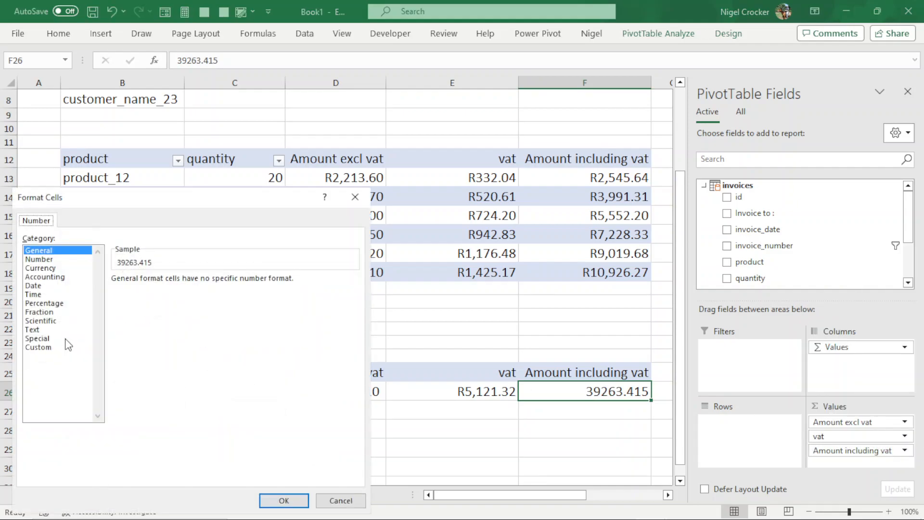
pyautogui.click(39, 260)
pyautogui.click(39, 267)
pyautogui.click(283, 500)
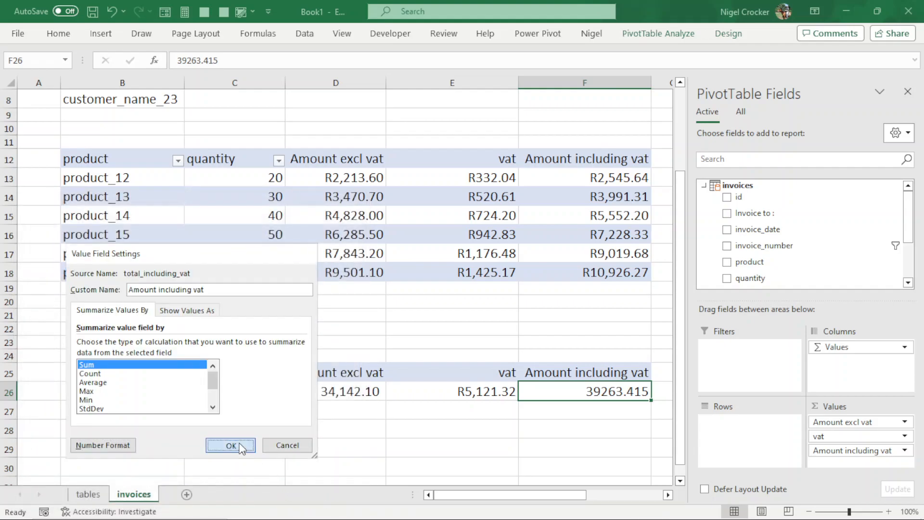
pyautogui.click(237, 443)
pyautogui.click(908, 91)
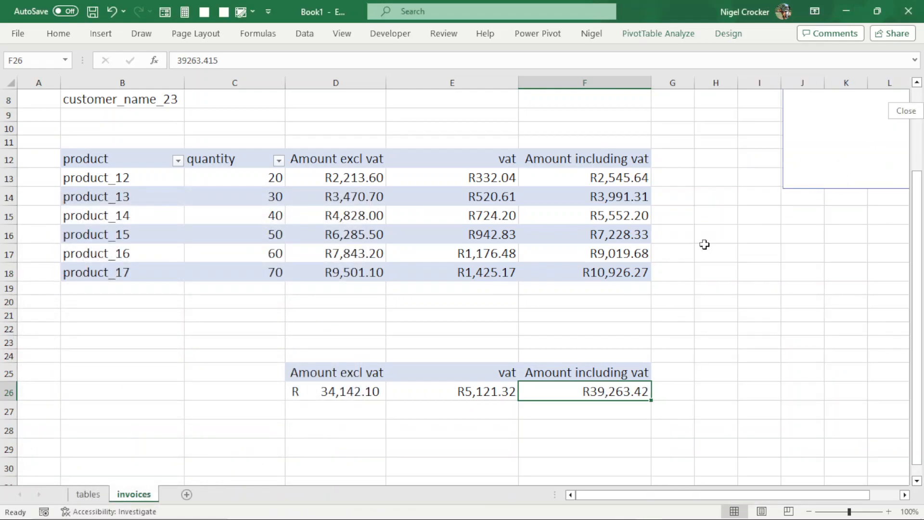
# Switch the invoice_number slicer between 10678 and 10679 to check that all PivotTables follow the filter, ending on 10679
pyautogui.scroll(3, 643, 313)
pyautogui.keyDown('ctrl'); pyautogui.scroll(-1, 643, 313); pyautogui.keyUp('ctrl')
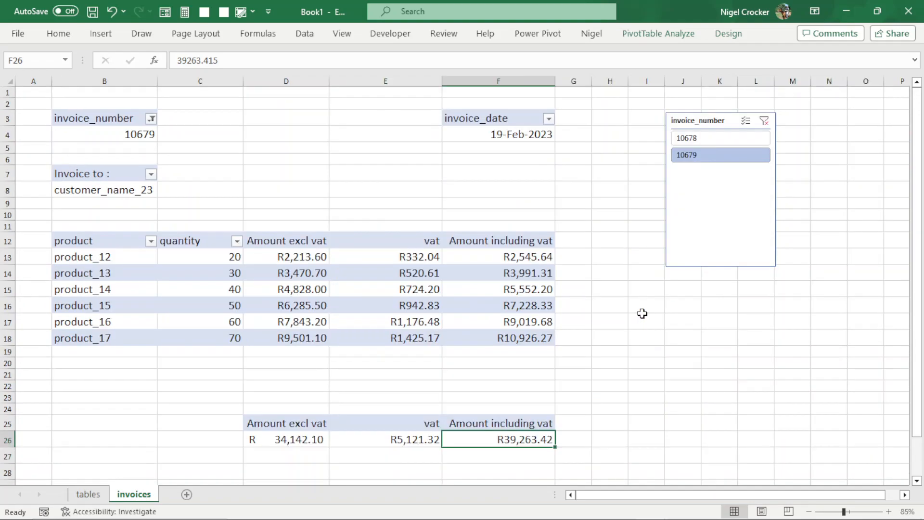
pyautogui.click(707, 139)
pyautogui.click(693, 155)
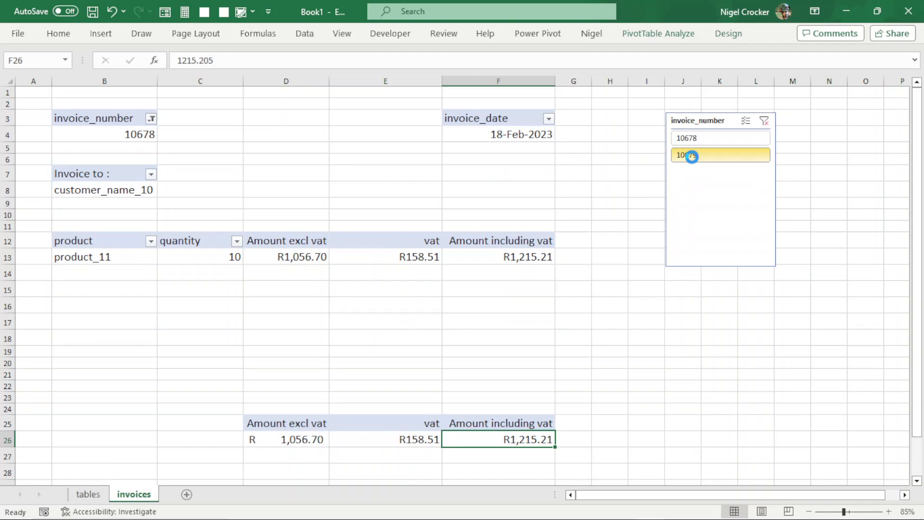
pyautogui.click(706, 140)
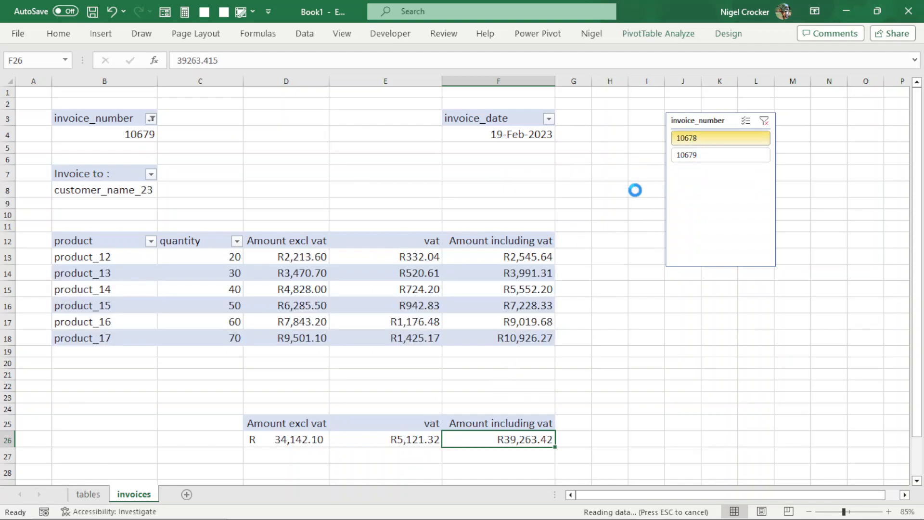
pyautogui.click(692, 155)
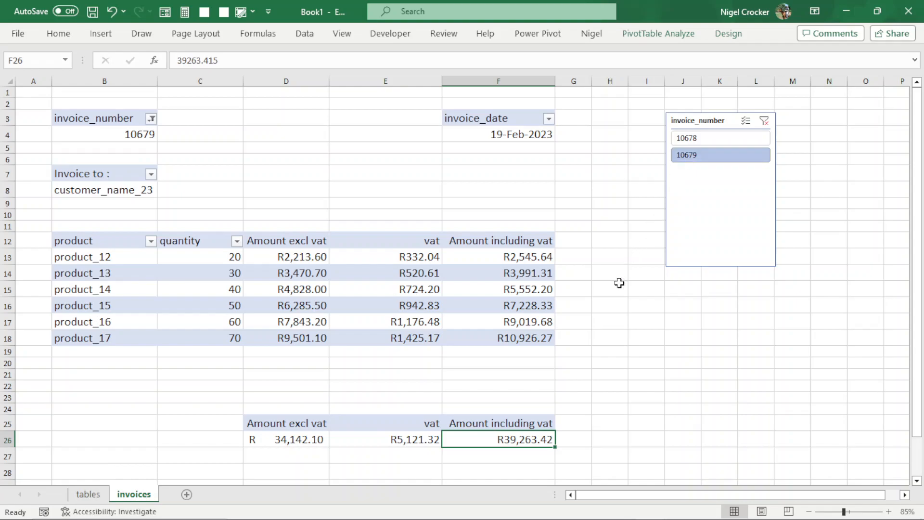
# On the tables sheet, add an invoice header row with invoice_header_id 3, date 19-Mar-2024 and invoice number 10680
pyautogui.click(88, 495)
pyautogui.scroll(-1, 528, 303)
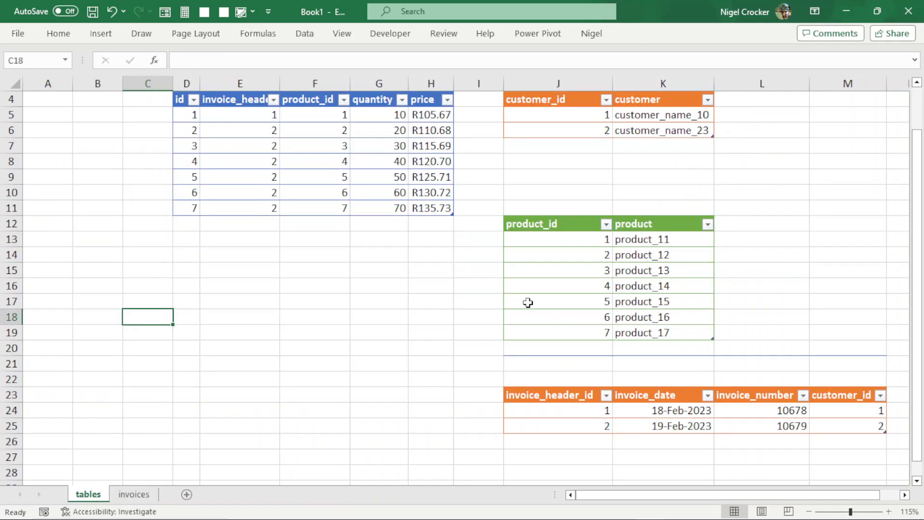
pyautogui.click(590, 427)
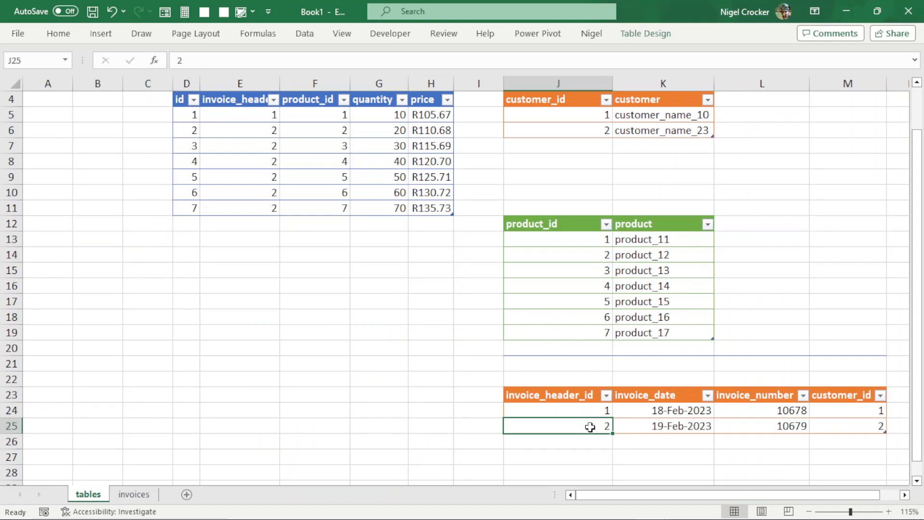
pyautogui.press('Return')
pyautogui.write('3')
pyautogui.press('Tab')
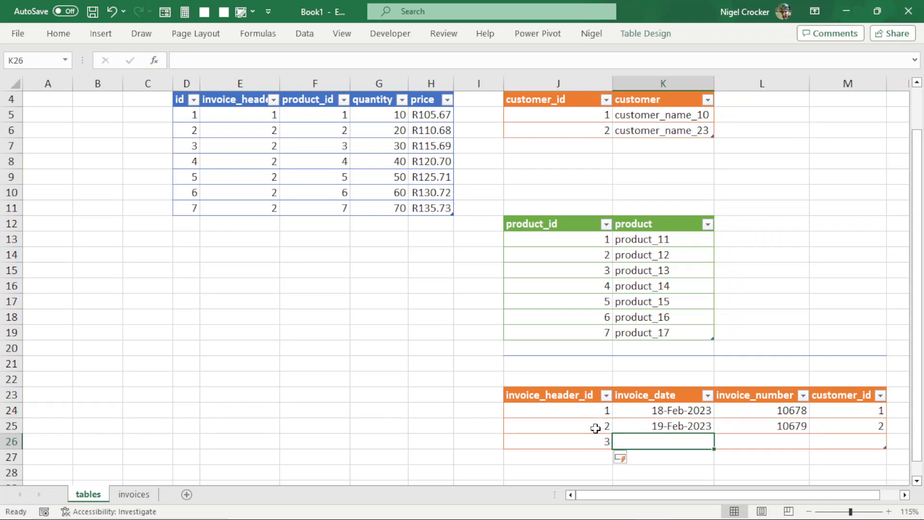
pyautogui.scroll(-3, 641, 415)
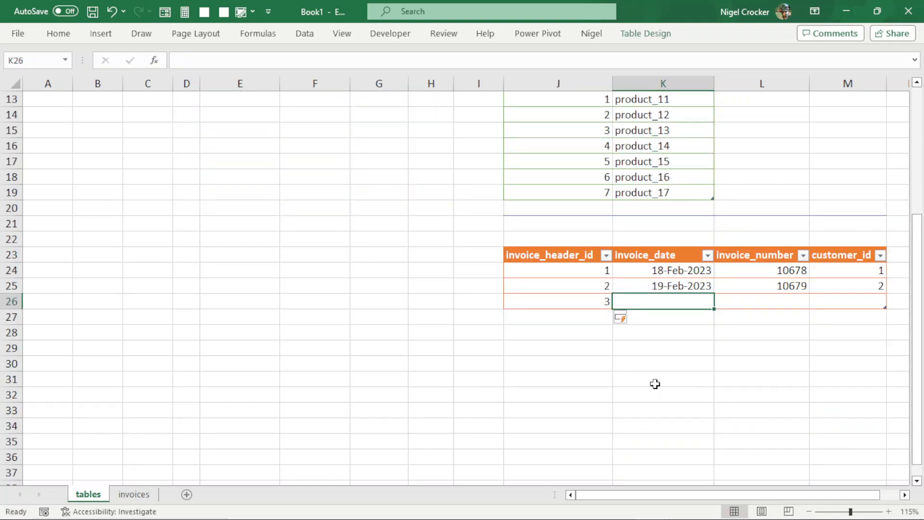
pyautogui.hotkey('ctrl', ';')
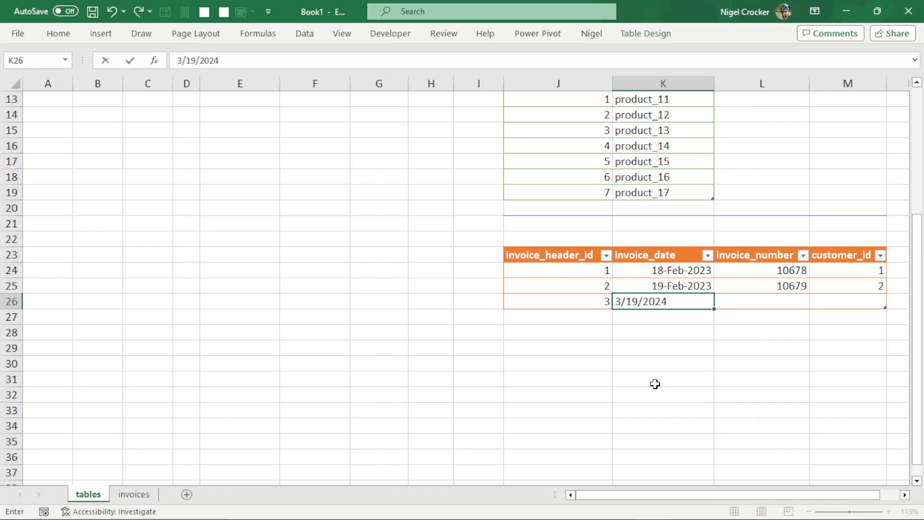
pyautogui.press('Tab')
pyautogui.write('1068')
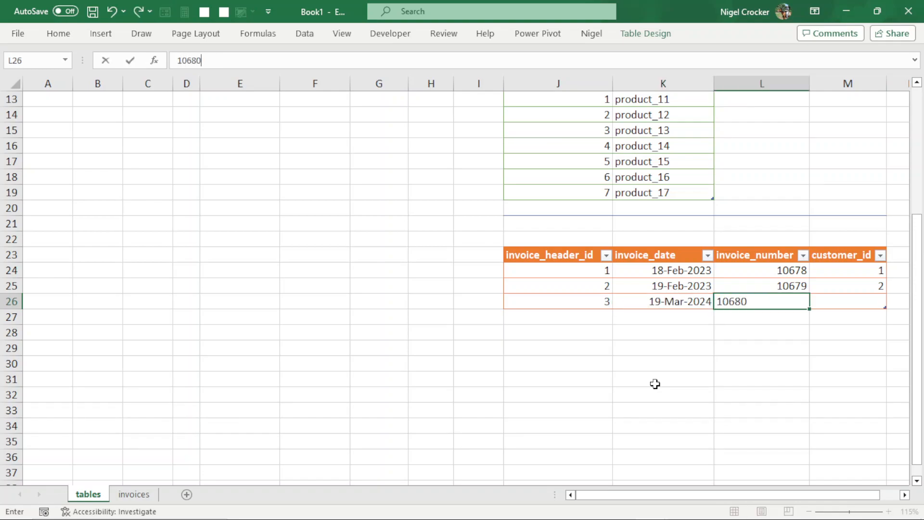
pyautogui.press('Tab')
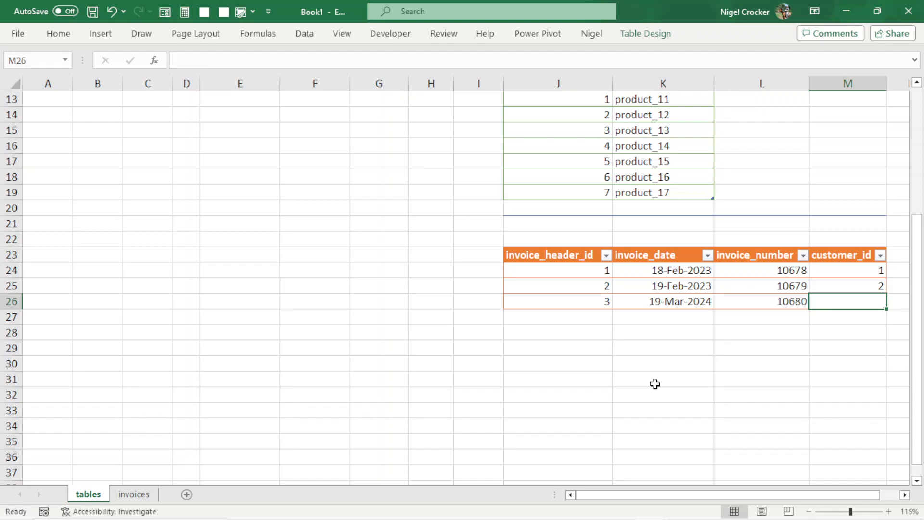
# Add customer_id 3 to the customer table and extend the customer name series down to customer_name_36
pyautogui.scroll(3, 656, 384)
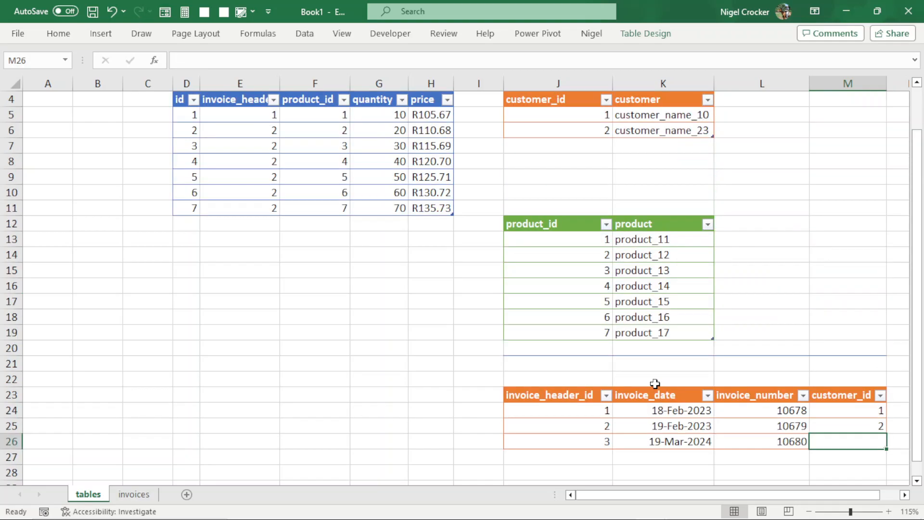
pyautogui.click(591, 146)
pyautogui.write('3')
pyautogui.press('Tab')
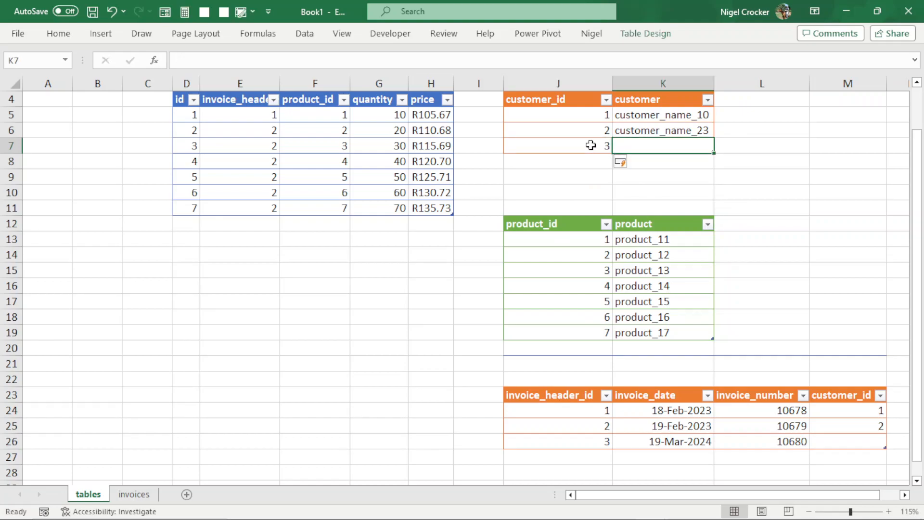
pyautogui.moveTo(648, 122); pyautogui.dragTo(652, 129)
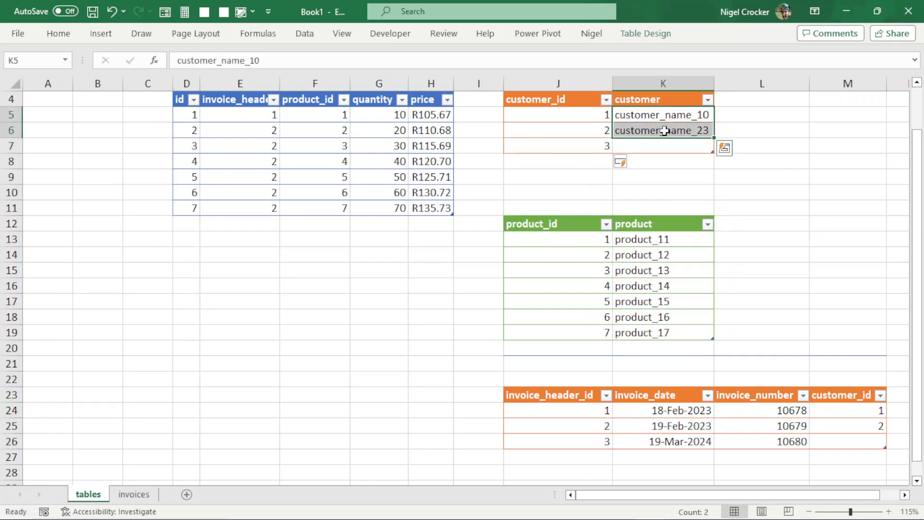
pyautogui.moveTo(716, 139); pyautogui.dragTo(715, 153)
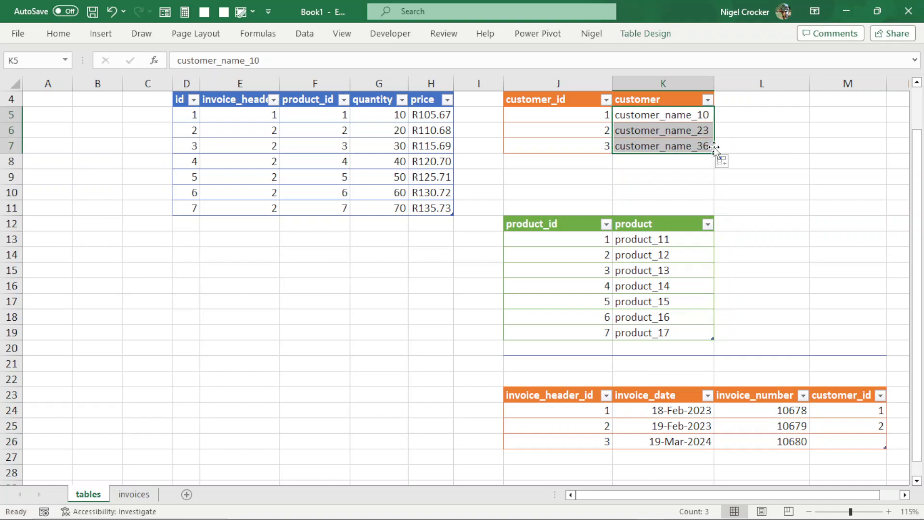
pyautogui.click(693, 147)
# Assign customer_id 3 to invoice 10680 in the invoice header table
pyautogui.click(862, 440)
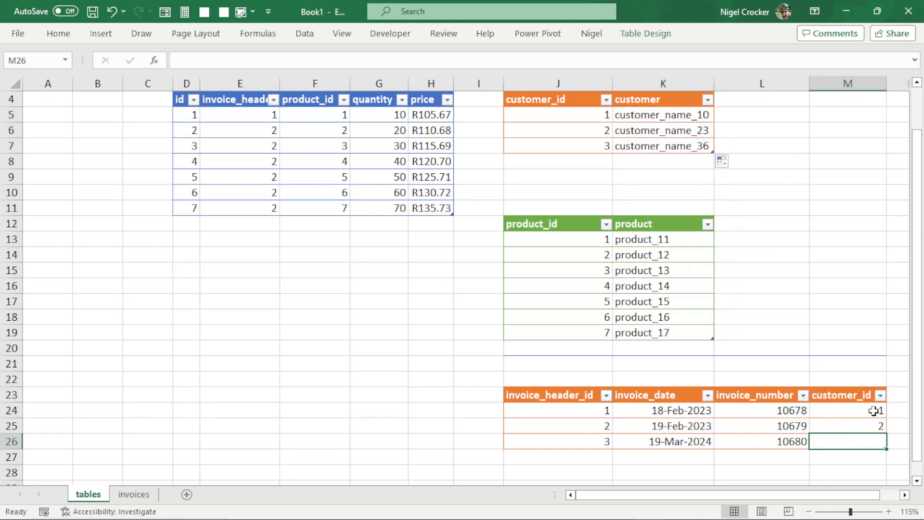
pyautogui.write('3')
pyautogui.click(697, 427)
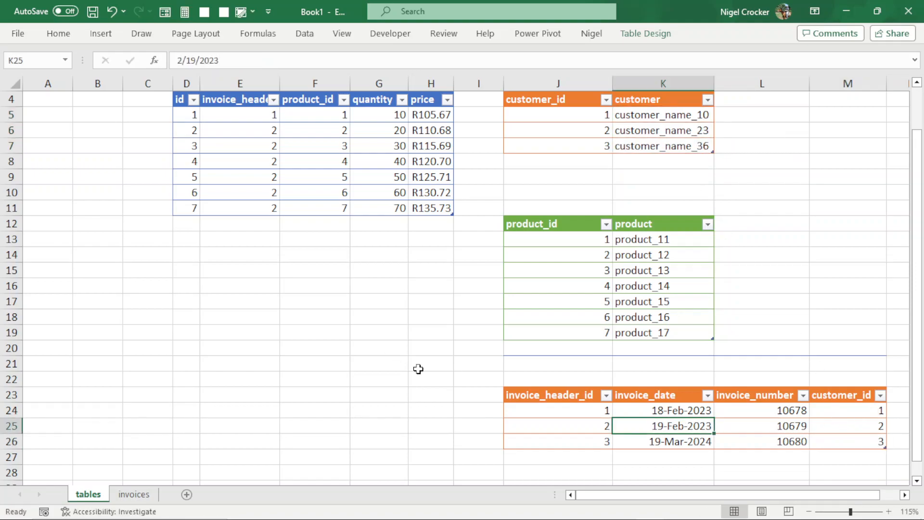
pyautogui.click(650, 442)
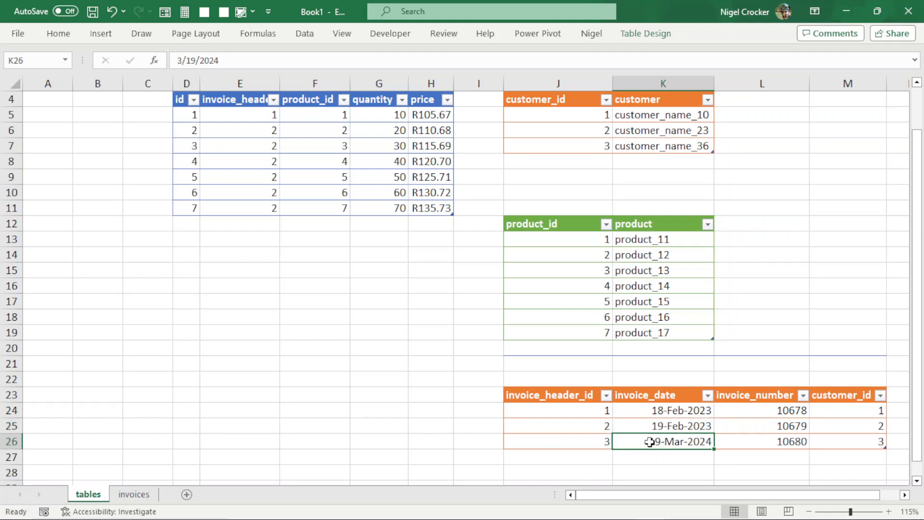
# Add two rows with invoice_header_id 3 at the end of the invoice lines table
pyautogui.click(253, 226)
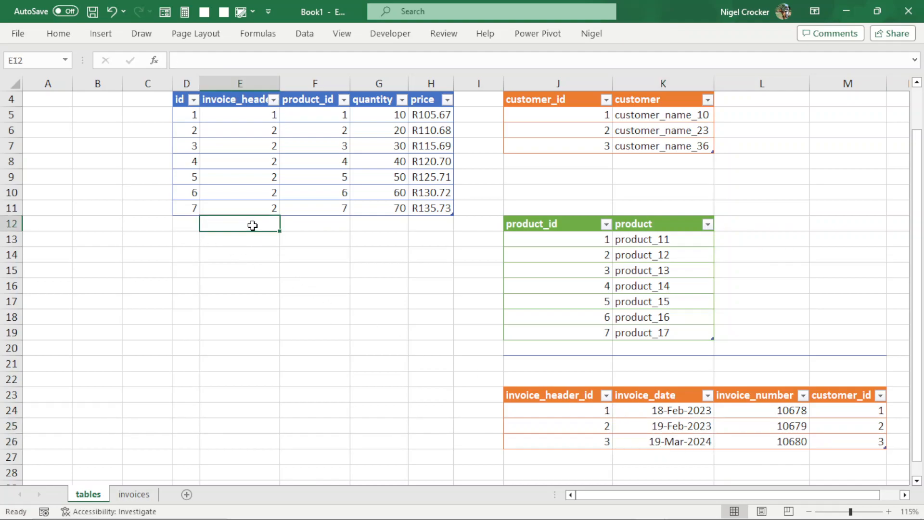
pyautogui.write('3')
pyautogui.click(258, 255)
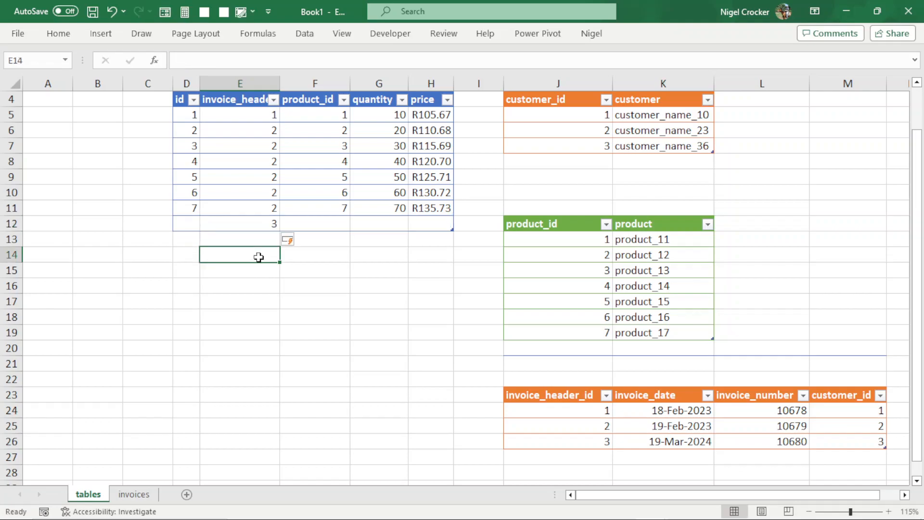
pyautogui.click(264, 237)
pyautogui.write('3')
pyautogui.press('Tab')
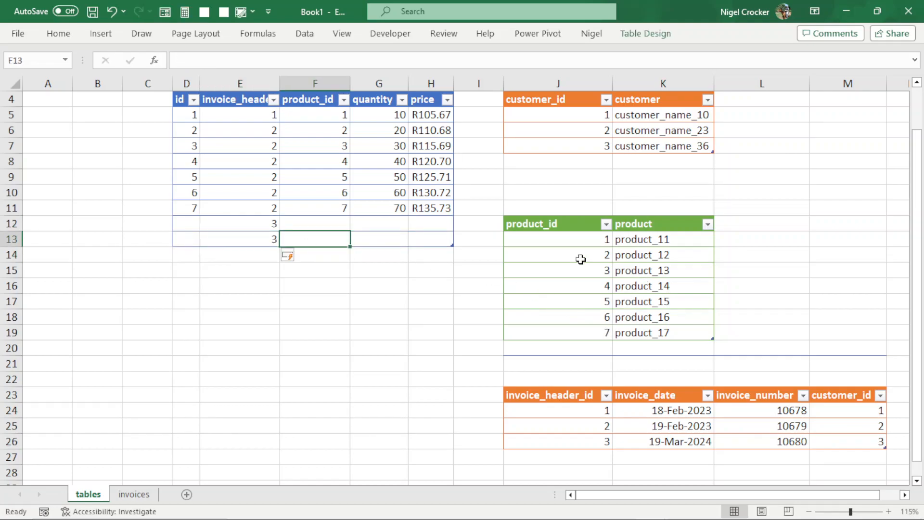
# Enter product_id 1 and 2 for the two new invoice lines
pyautogui.click(338, 226)
pyautogui.write('1')
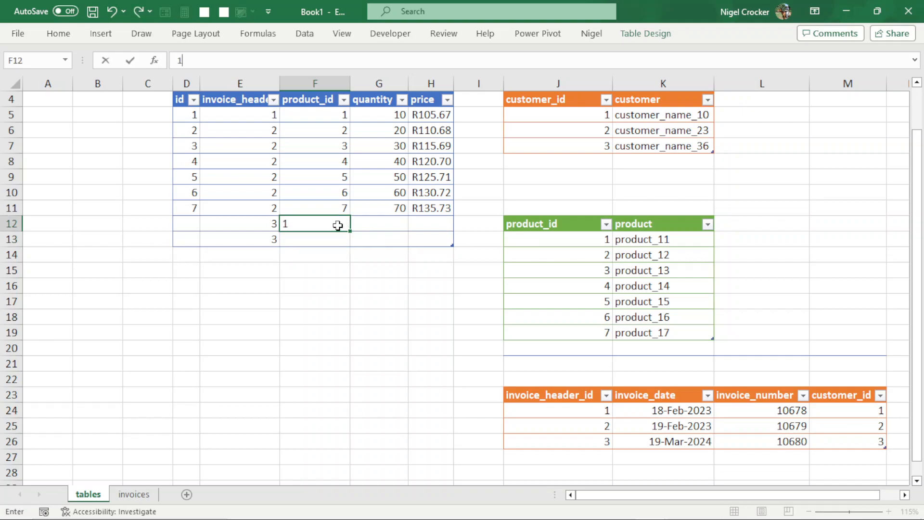
pyautogui.press('Down')
pyautogui.write('2')
pyautogui.press('Right')
pyautogui.press('Up')
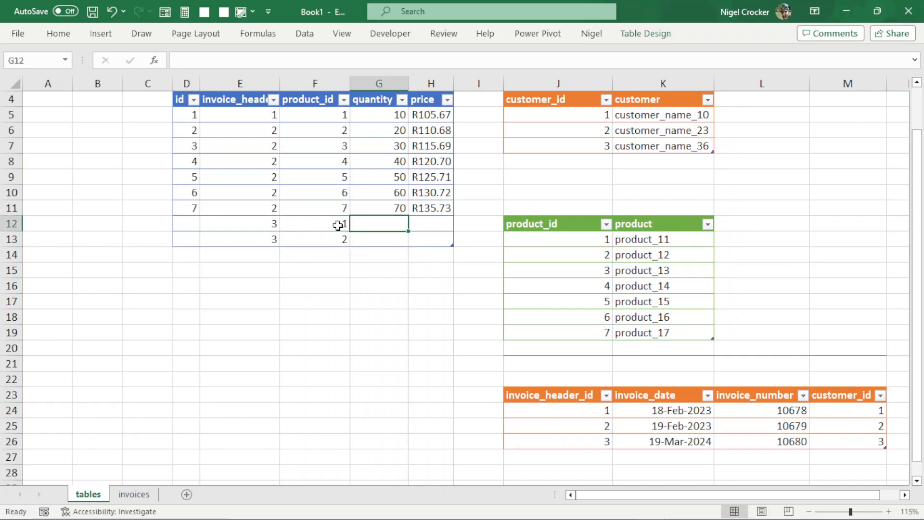
# Enter quantities 100 and 200 and prices 150.00 and 170.00 for the two new invoice lines
pyautogui.write('100')
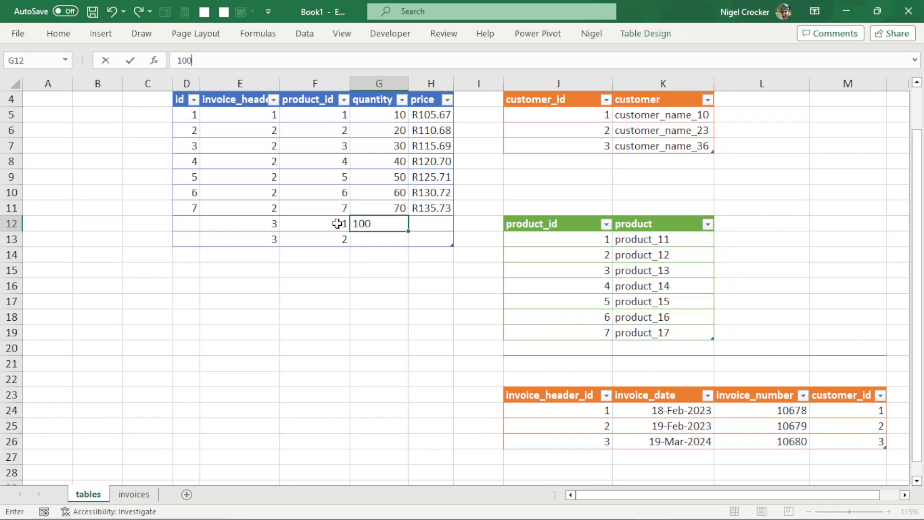
pyautogui.press('Down')
pyautogui.write('200')
pyautogui.press('Right')
pyautogui.press('Up')
pyautogui.write('150.00')
pyautogui.press('Return')
pyautogui.write('170.00')
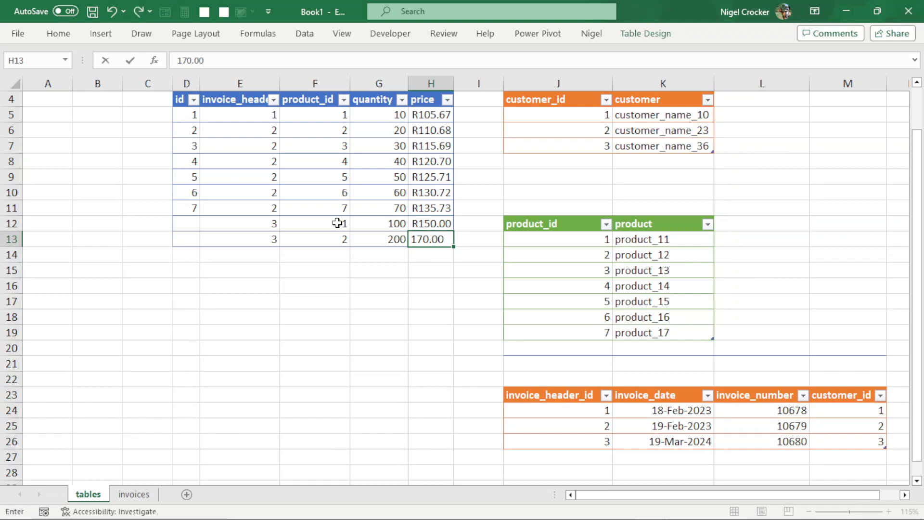
# Extend the id series of the invoice lines table down to 9 for the two new rows
pyautogui.click(237, 222)
pyautogui.moveTo(194, 179); pyautogui.dragTo(191, 242)
pyautogui.click(235, 235)
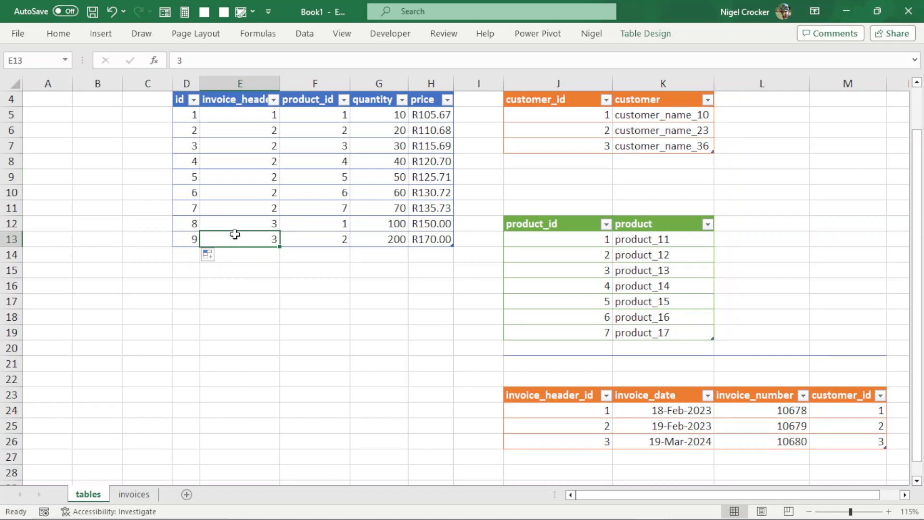
pyautogui.hotkey('ctrl', 's')
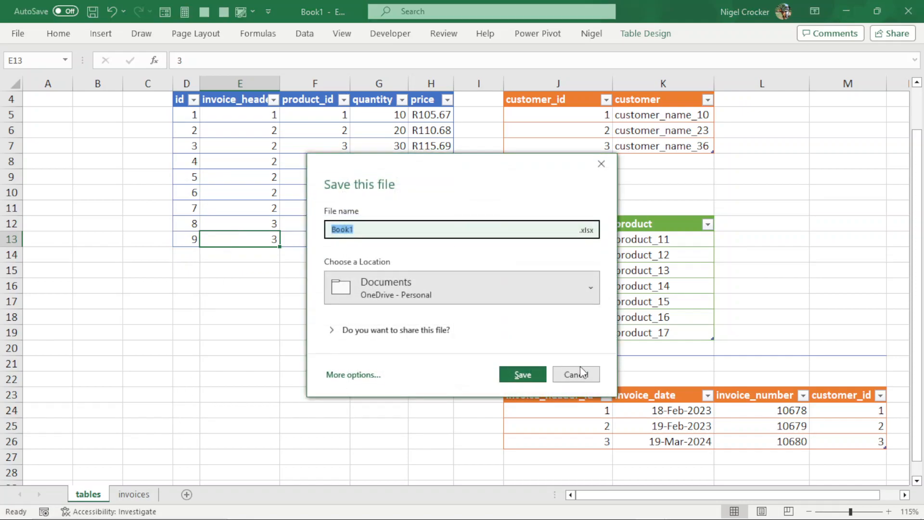
pyautogui.click(581, 371)
# On the invoices sheet, refresh all data so the PivotTables and slicer pick up the new invoice
pyautogui.click(144, 494)
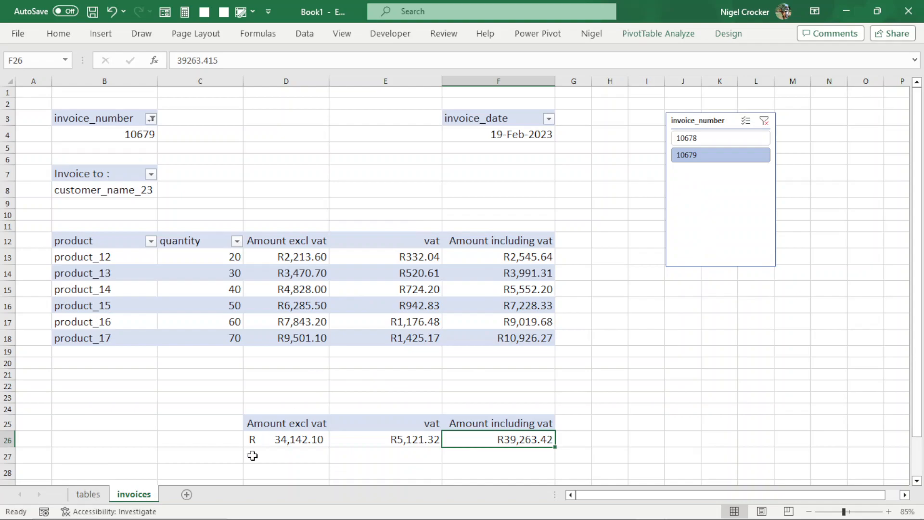
pyautogui.click(88, 495)
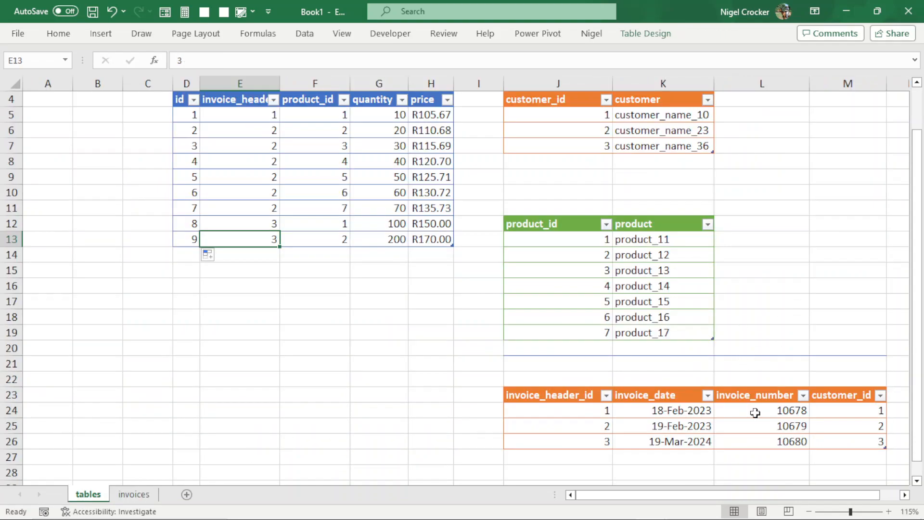
pyautogui.click(148, 500)
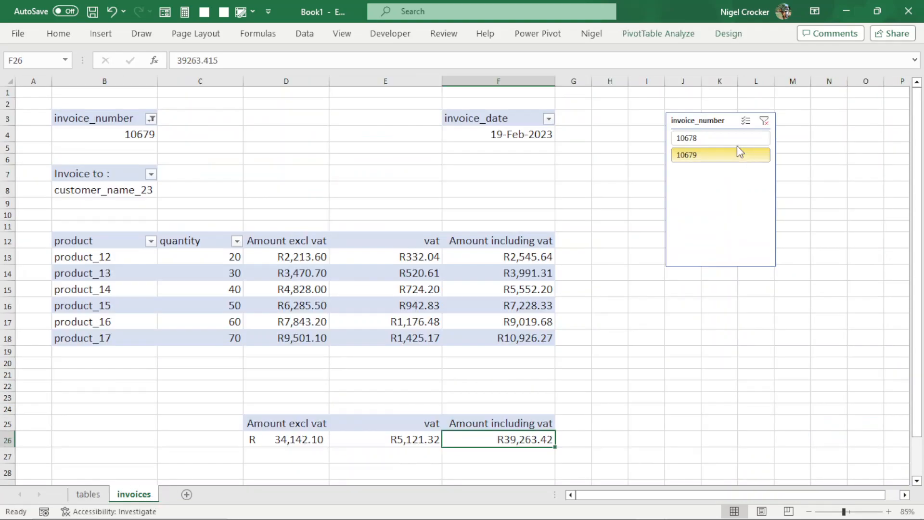
pyautogui.click(304, 38)
pyautogui.click(236, 78)
pyautogui.click(251, 104)
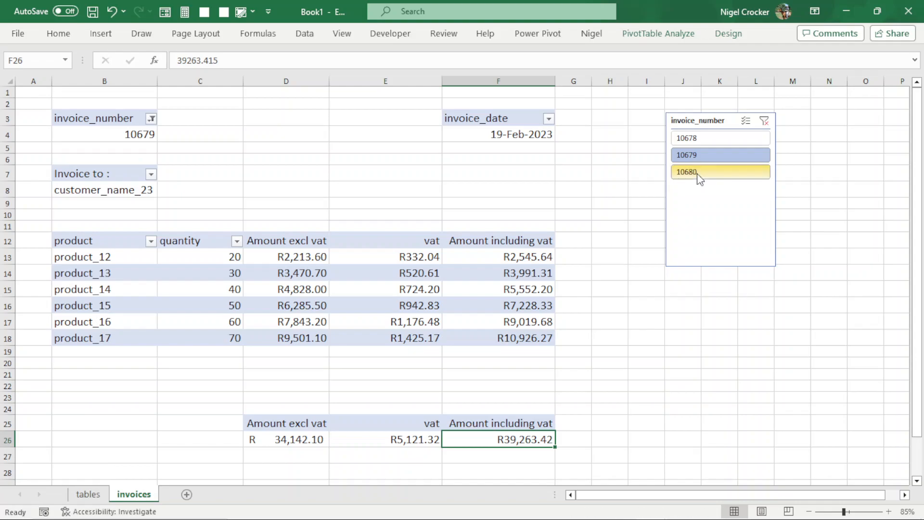
# Filter the report to invoice 10680 with the invoice_number slicer and check the quantities of its product lines
pyautogui.click(705, 179)
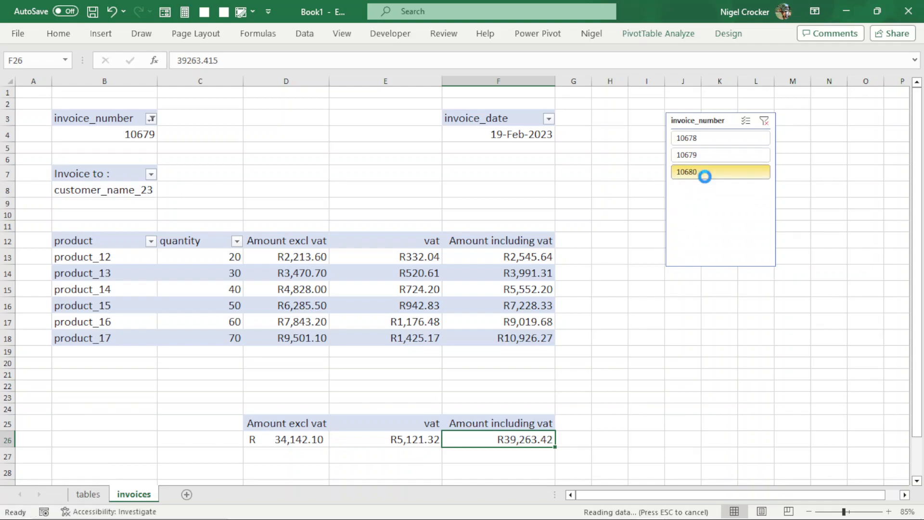
pyautogui.click(226, 257)
pyautogui.click(219, 272)
pyautogui.scroll(-2, 443, 325)
pyautogui.scroll(2, 443, 326)
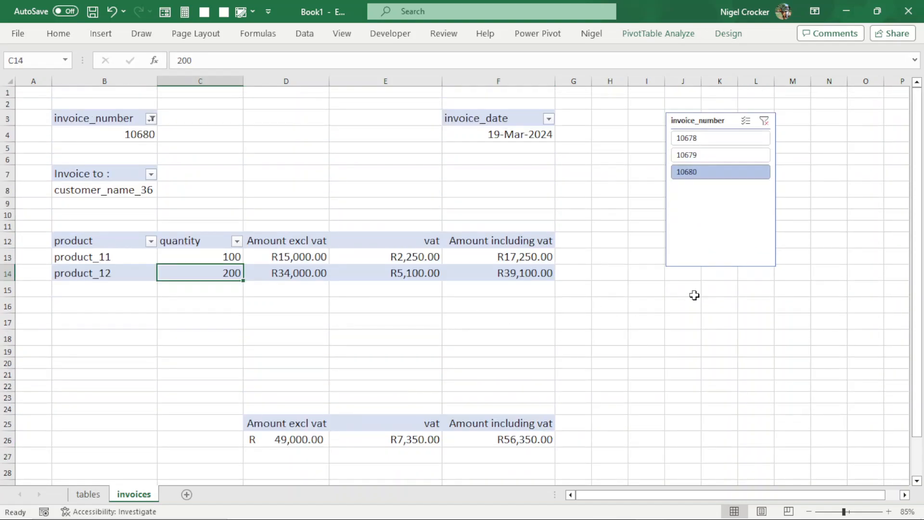
# Switch the invoice_number slicer through 10678, 10679 and 10680 to check each invoice, ending on 10678
pyautogui.click(699, 139)
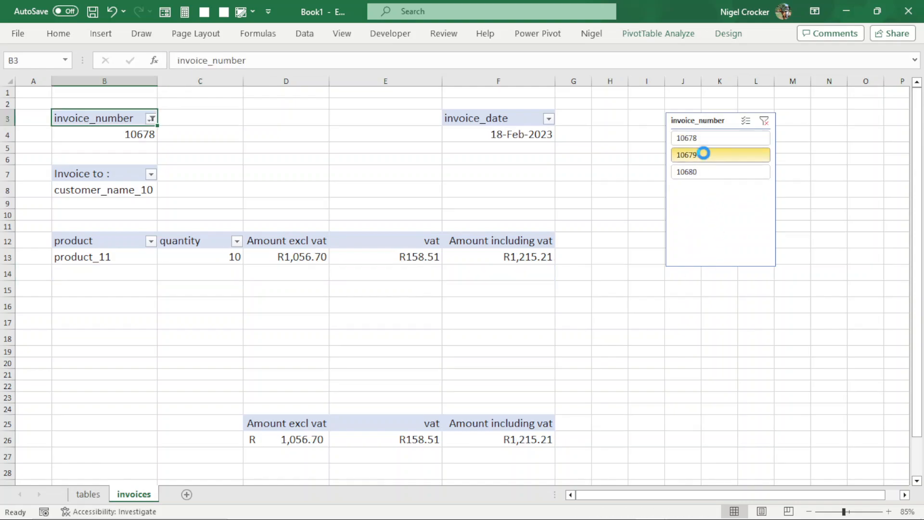
pyautogui.click(706, 157)
pyautogui.click(707, 172)
pyautogui.click(706, 140)
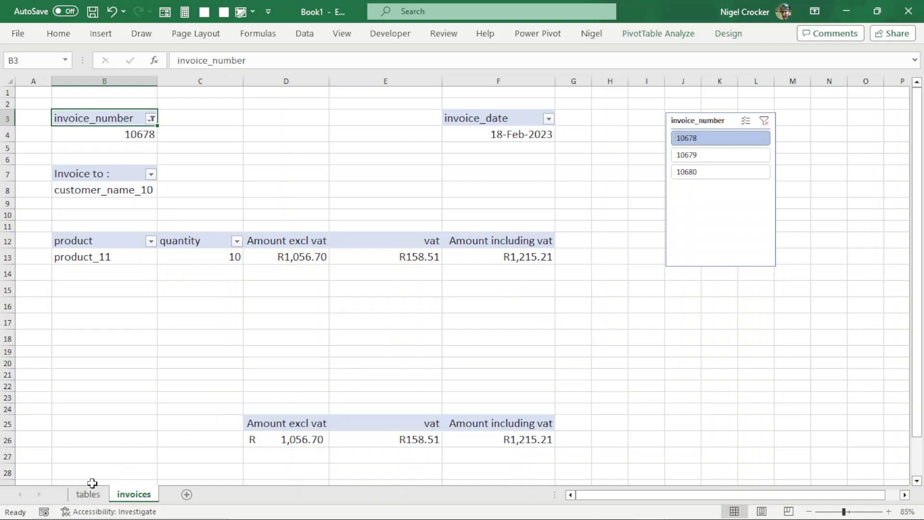
# On the tables sheet, move the whole invoice lines table so that it starts in cell B2
pyautogui.click(89, 494)
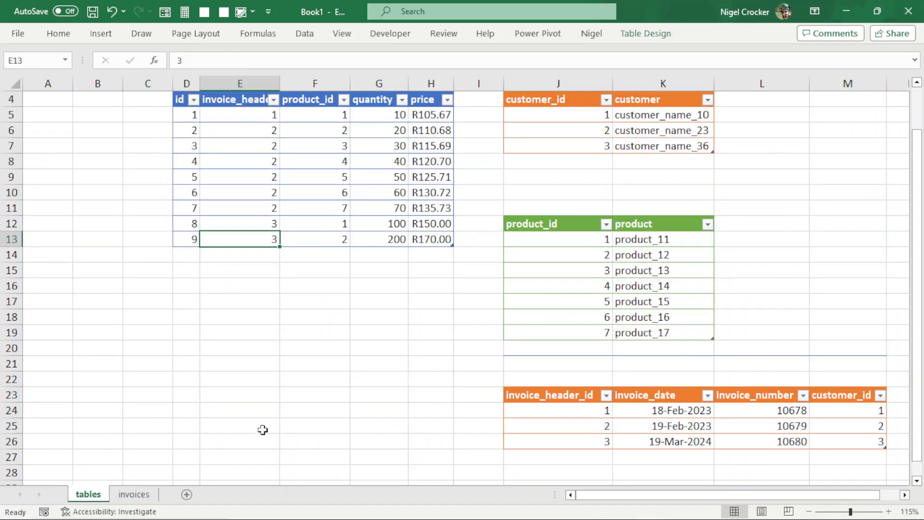
pyautogui.scroll(1, 706, 326)
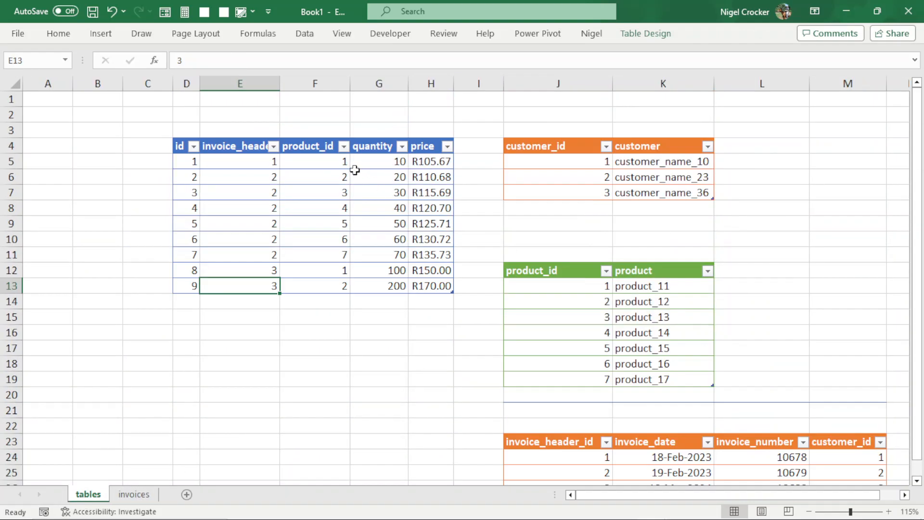
pyautogui.moveTo(183, 146); pyautogui.dragTo(419, 280)
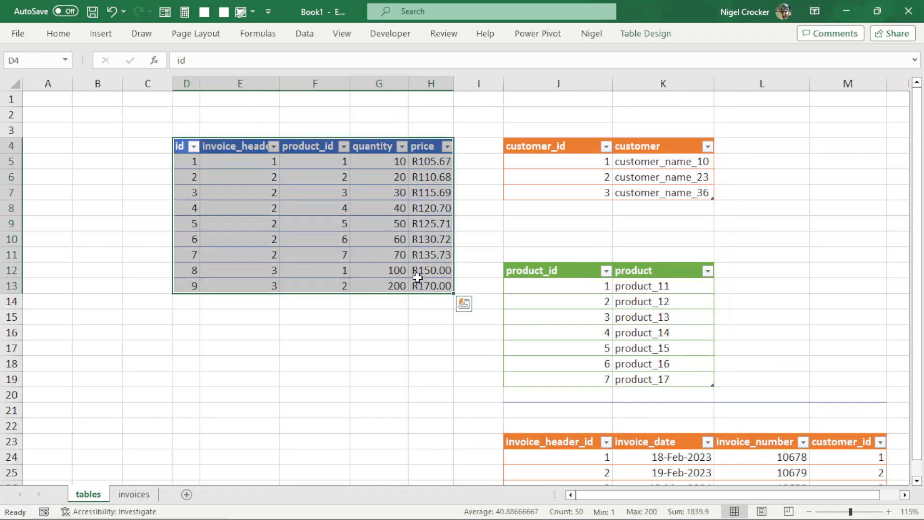
pyautogui.moveTo(239, 138); pyautogui.dragTo(139, 120)
# Move the customer table so it starts in cell K2 and the product table so it starts in cell I12
pyautogui.moveTo(540, 148); pyautogui.dragTo(647, 188)
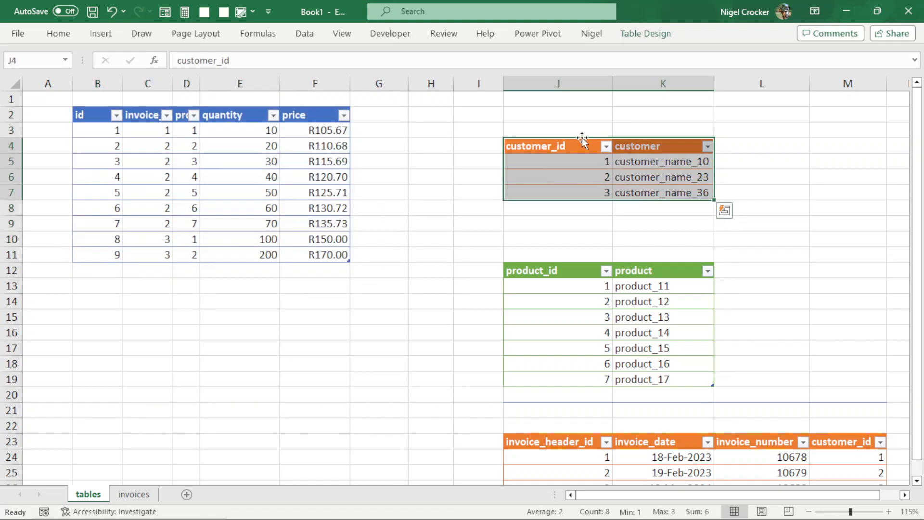
pyautogui.moveTo(584, 140); pyautogui.dragTo(619, 121)
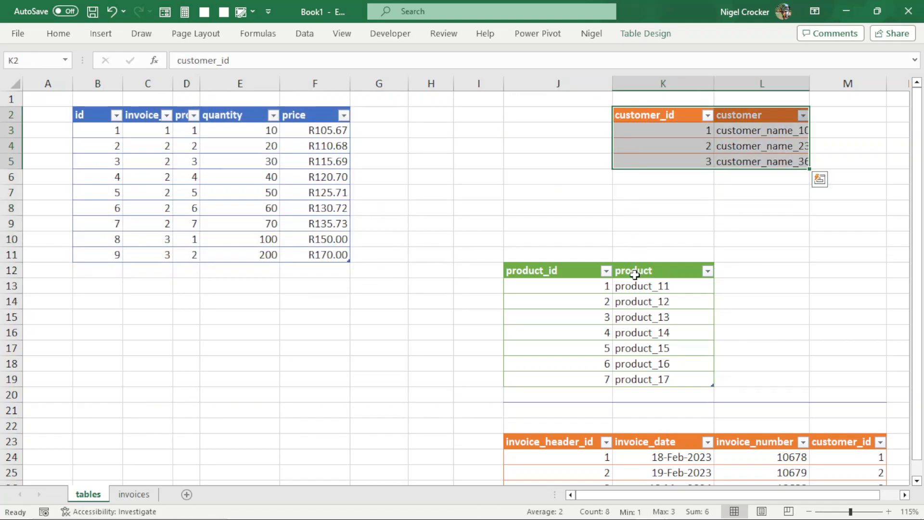
pyautogui.moveTo(577, 281); pyautogui.dragTo(629, 330)
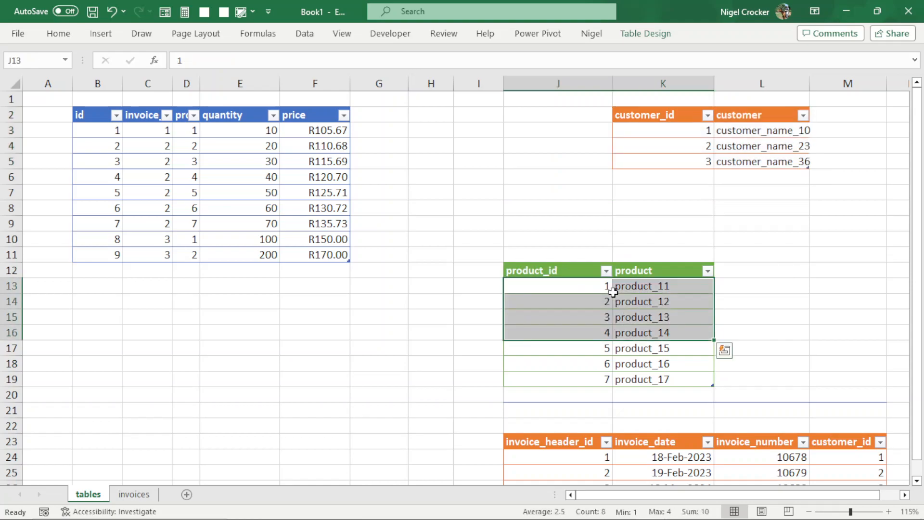
pyautogui.moveTo(588, 272); pyautogui.dragTo(673, 377)
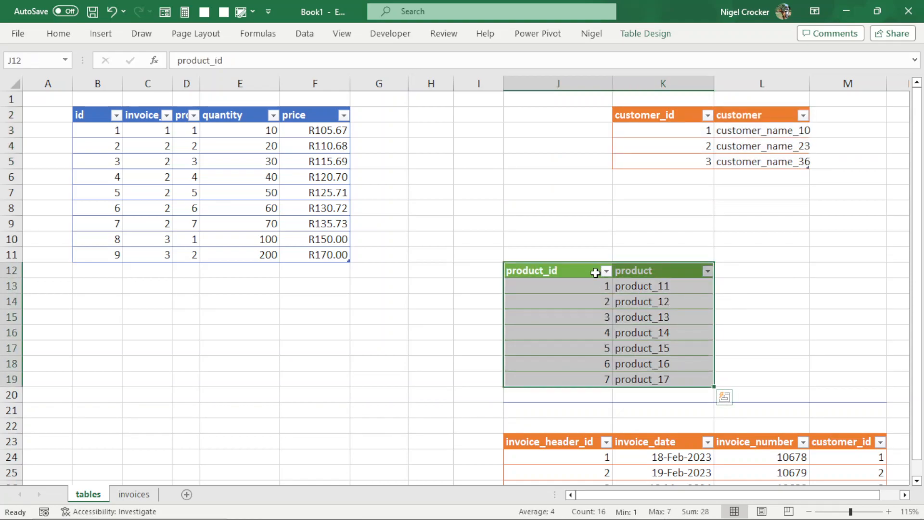
pyautogui.moveTo(587, 264); pyautogui.dragTo(482, 265)
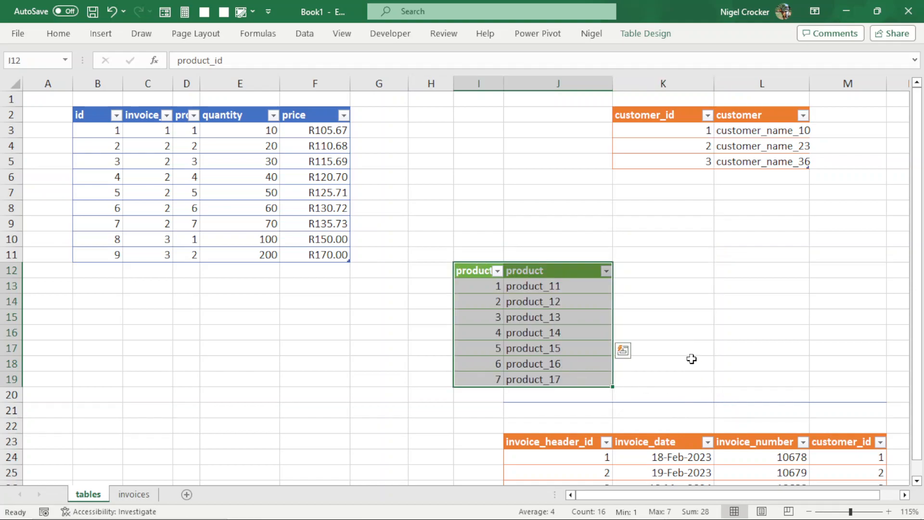
pyautogui.scroll(-3, 692, 359)
pyautogui.click(354, 354)
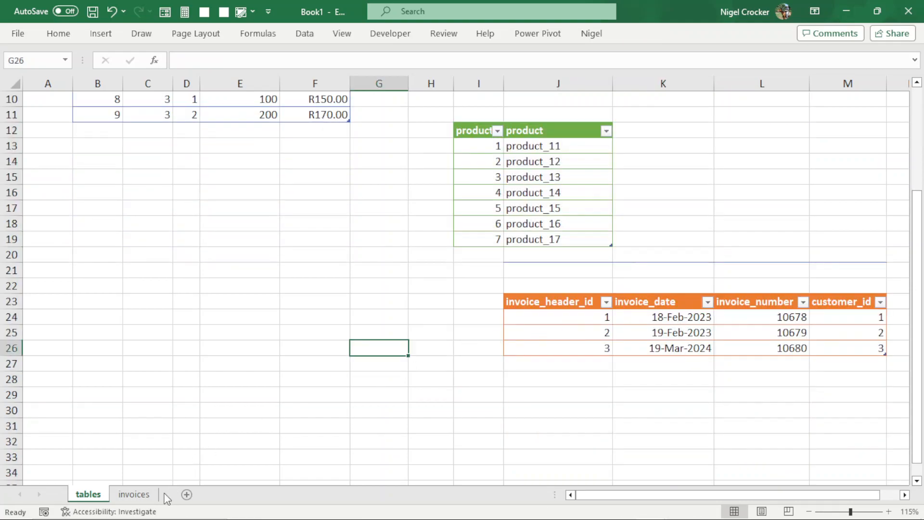
# On the invoices sheet, set B3:F26 as the print area and shift the page break in Page Break Preview so the range fits on one page
pyautogui.click(134, 494)
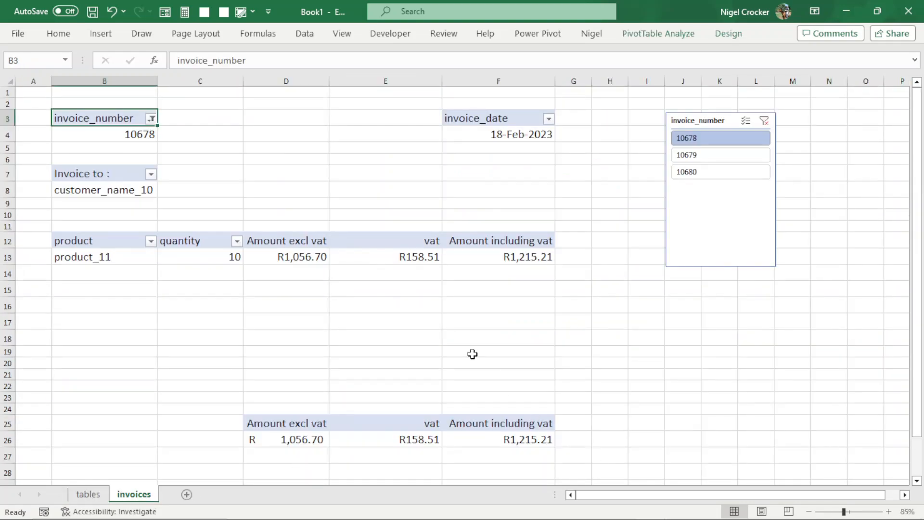
pyautogui.scroll(-1, 468, 354)
pyautogui.scroll(1, 470, 350)
pyautogui.moveTo(98, 117); pyautogui.dragTo(500, 439)
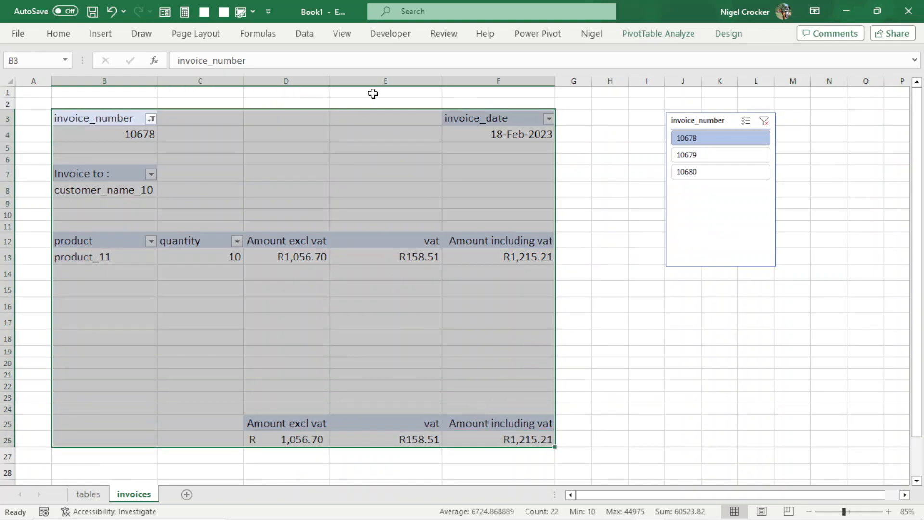
pyautogui.click(207, 35)
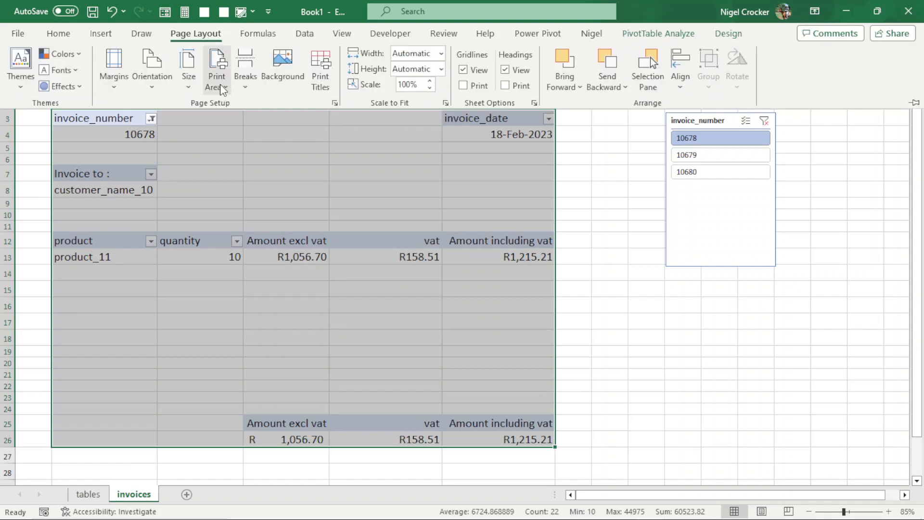
pyautogui.click(223, 88)
pyautogui.click(243, 109)
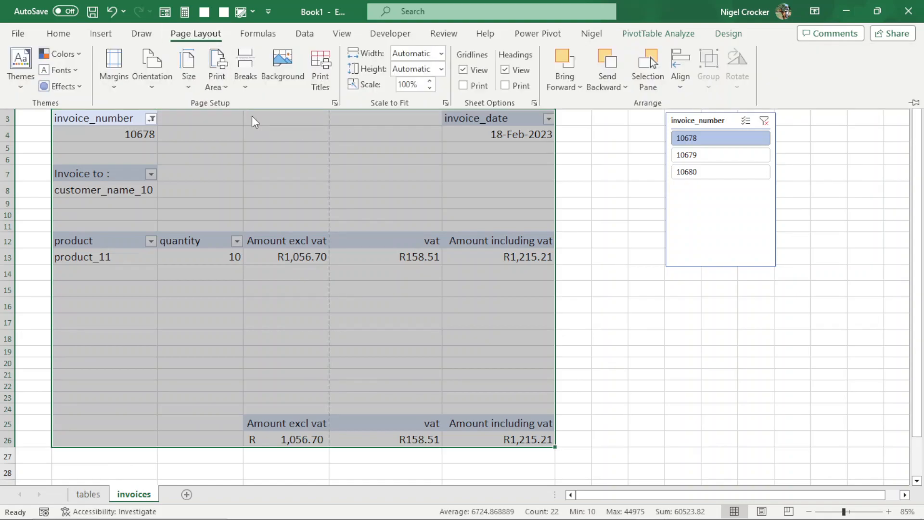
pyautogui.click(789, 512)
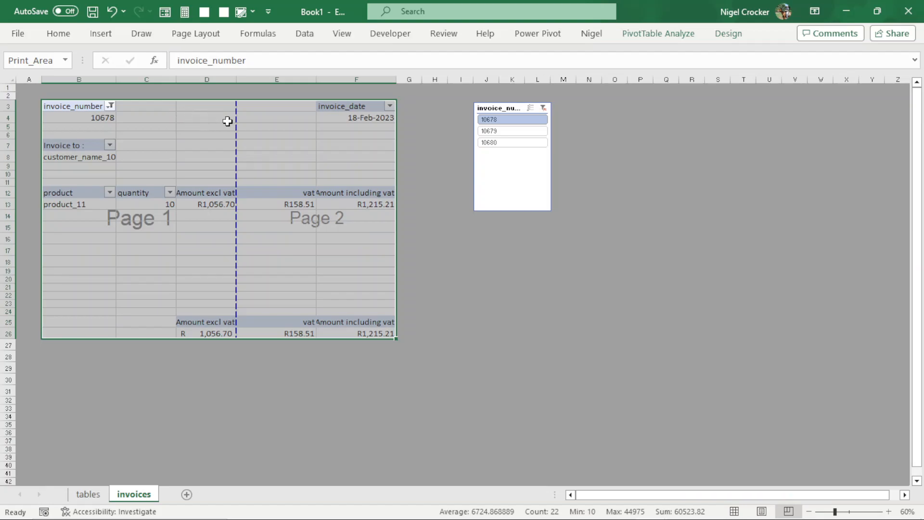
pyautogui.moveTo(236, 115); pyautogui.dragTo(386, 132)
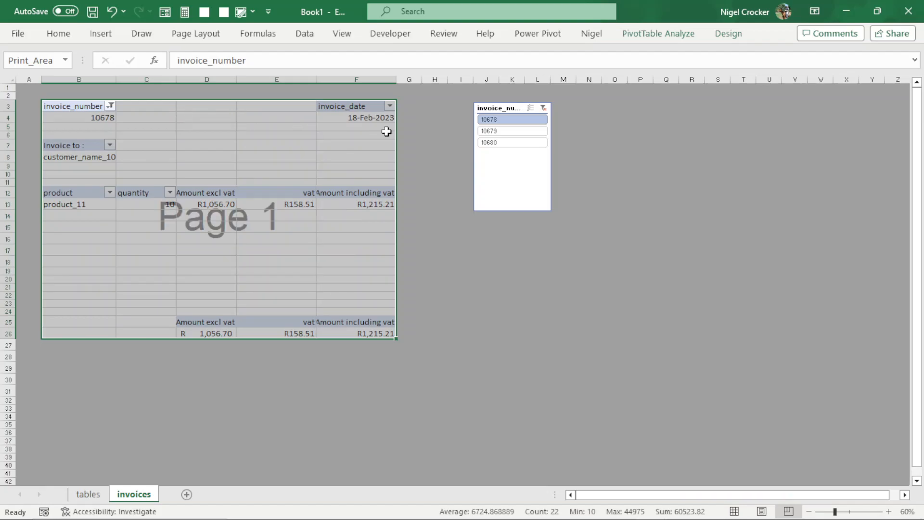
# Return the invoices sheet to Normal view and add a custom page header reading "Your Company Name" in its left section
pyautogui.click(735, 511)
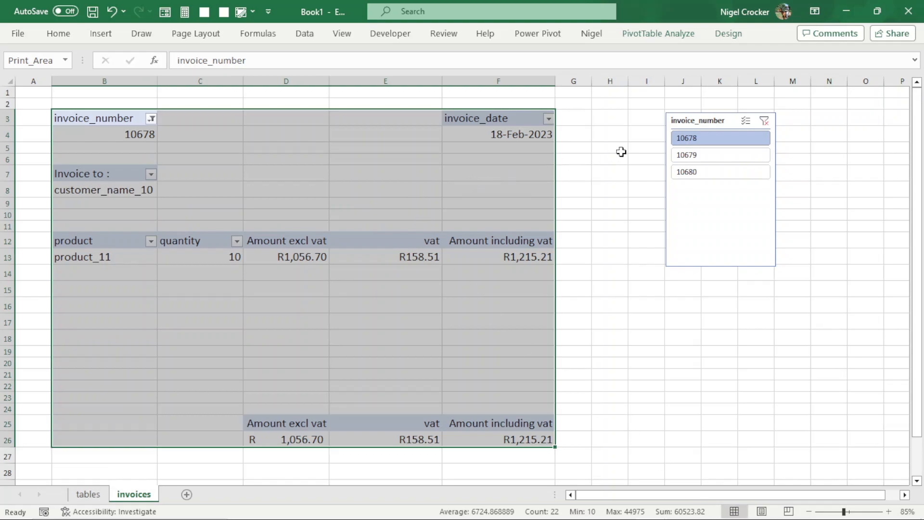
pyautogui.click(215, 35)
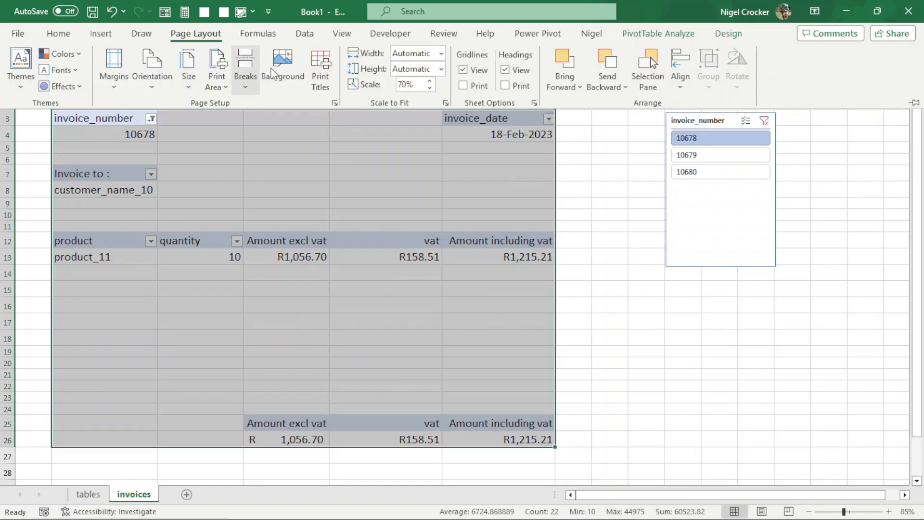
pyautogui.click(322, 72)
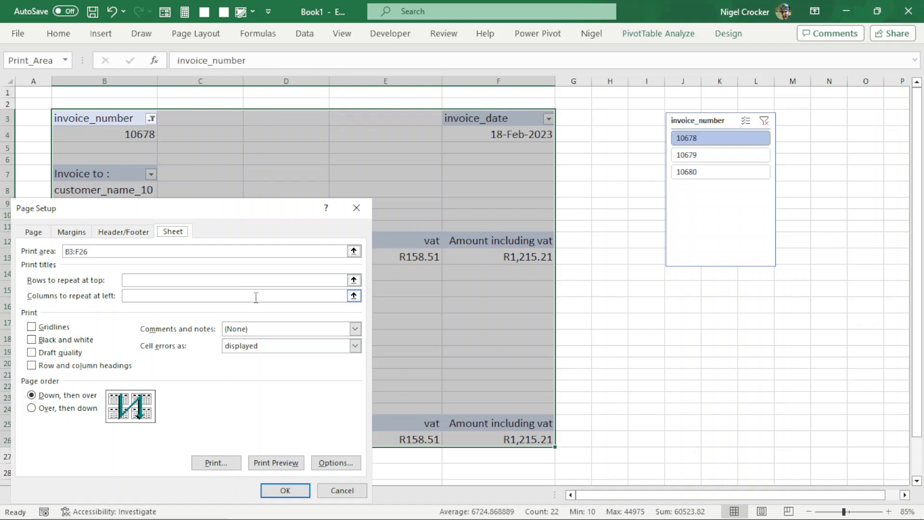
pyautogui.click(148, 234)
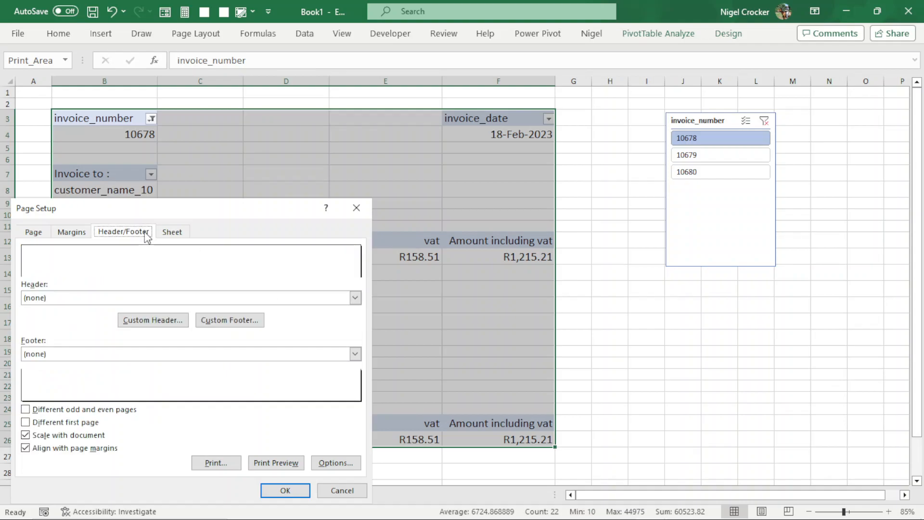
pyautogui.click(179, 325)
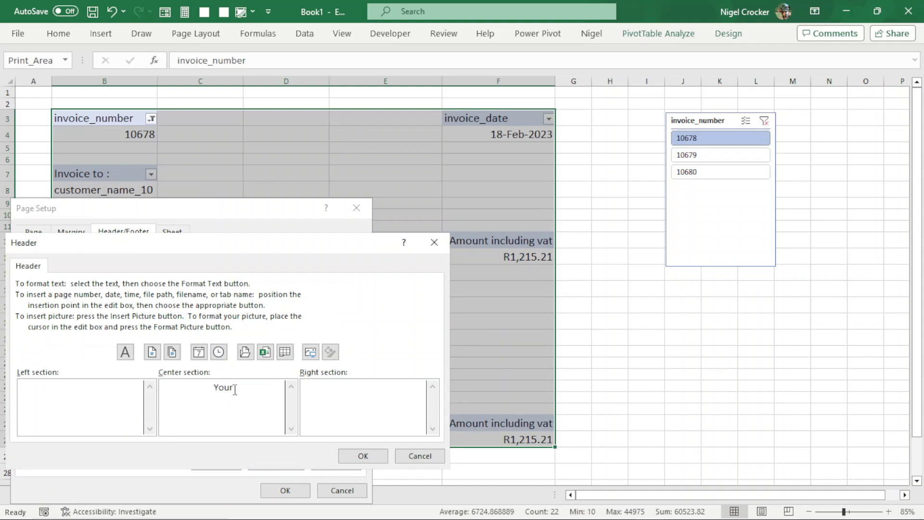
pyautogui.moveTo(235, 389); pyautogui.dragTo(210, 393)
pyautogui.press('BackSpace')
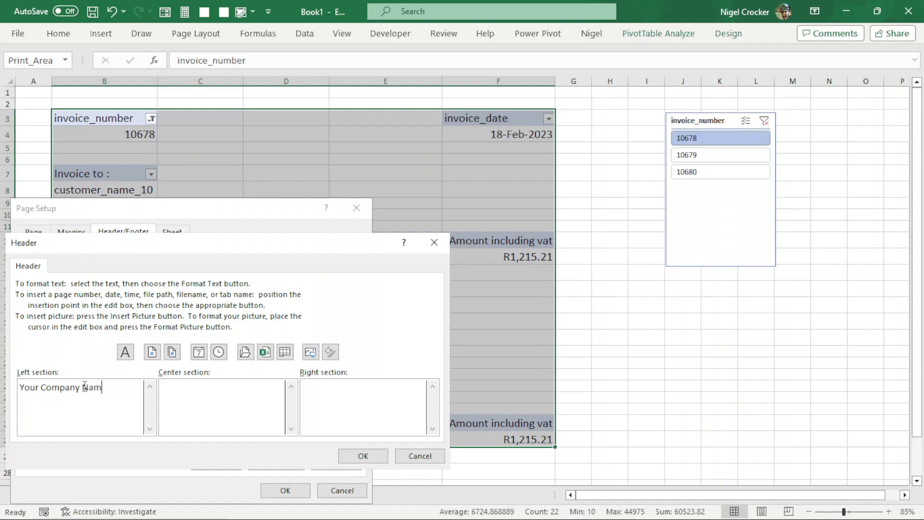
# Set the left header text to 24 pt and accept the custom header
pyautogui.moveTo(110, 390); pyautogui.dragTo(2, 385)
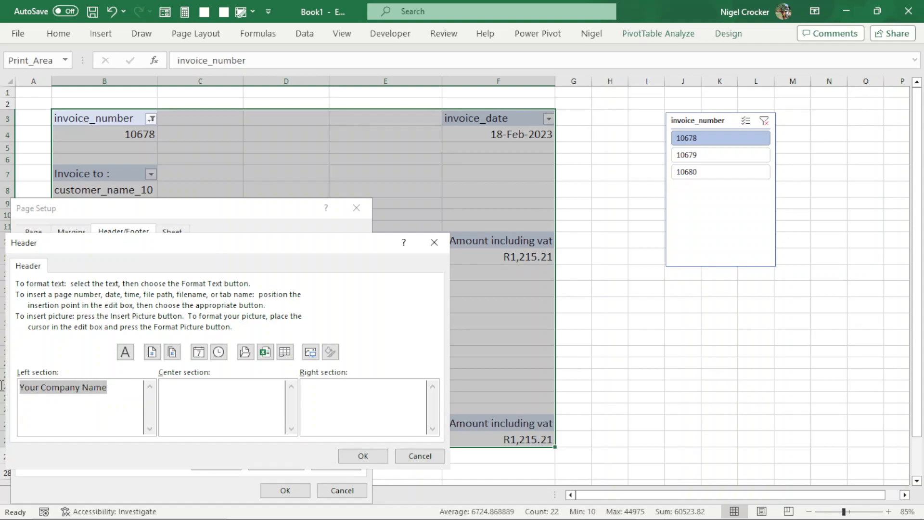
pyautogui.click(125, 352)
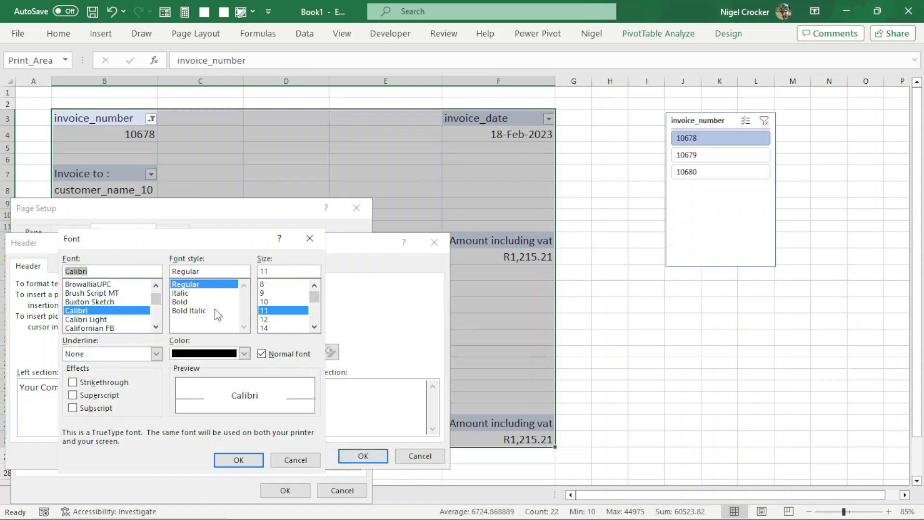
pyautogui.scroll(-2, 313, 329)
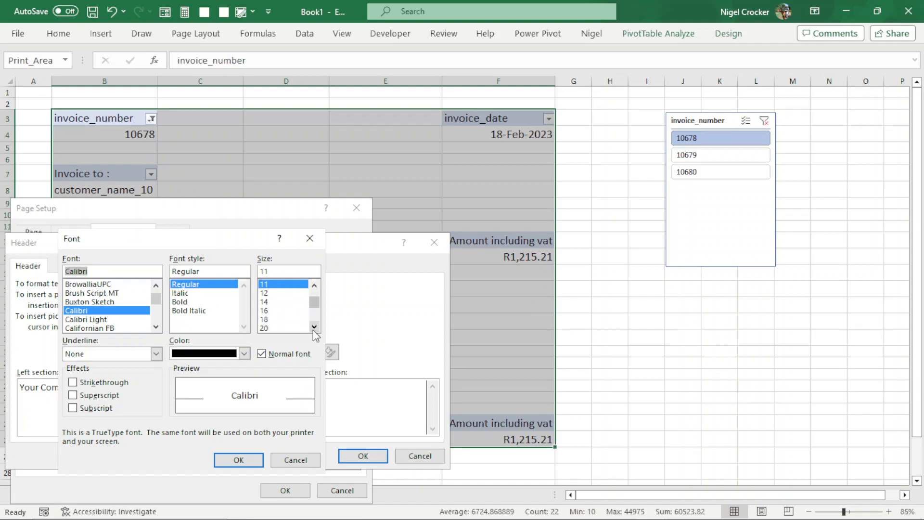
pyautogui.click(268, 328)
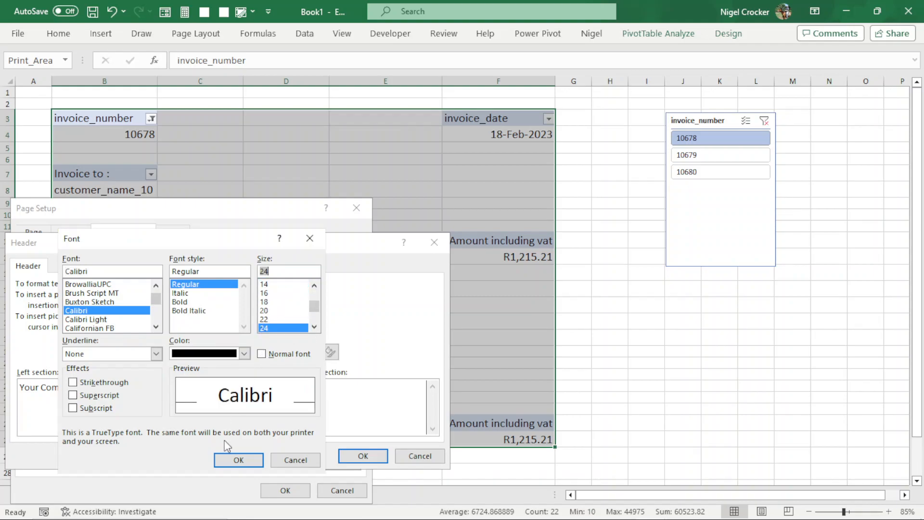
pyautogui.click(235, 458)
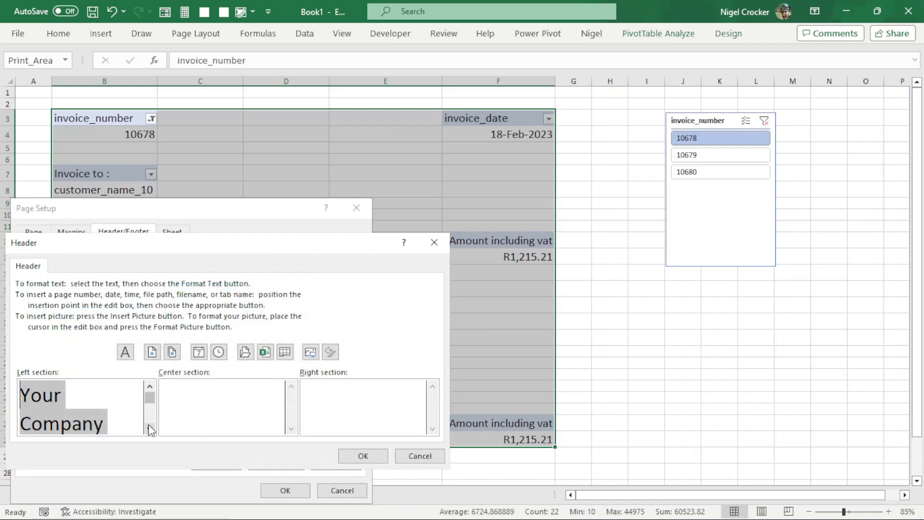
pyautogui.click(363, 456)
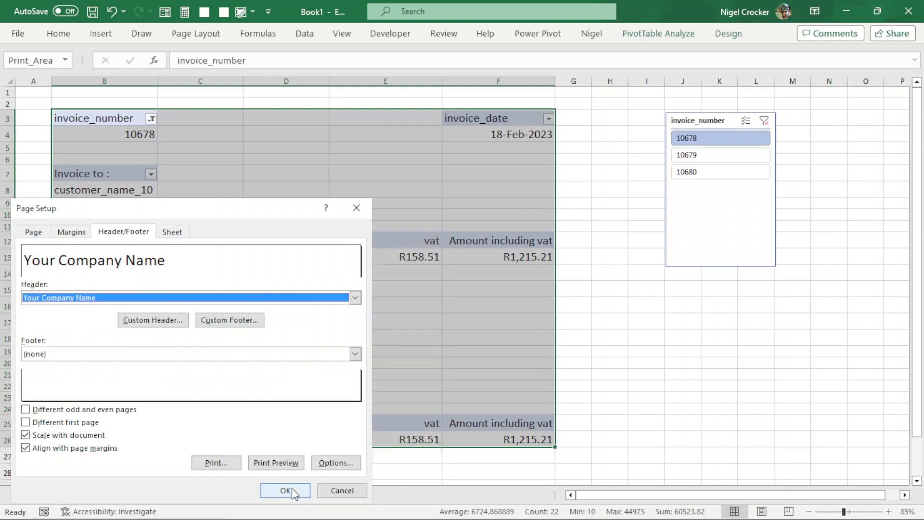
# In the print preview, show the margin guides and increase the top margin to 1.64", then return to the sheet
pyautogui.click(283, 463)
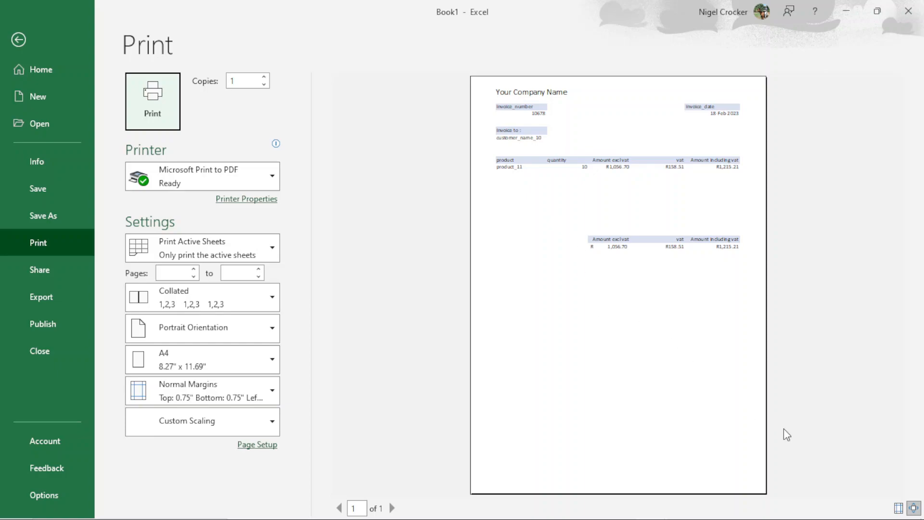
pyautogui.click(914, 508)
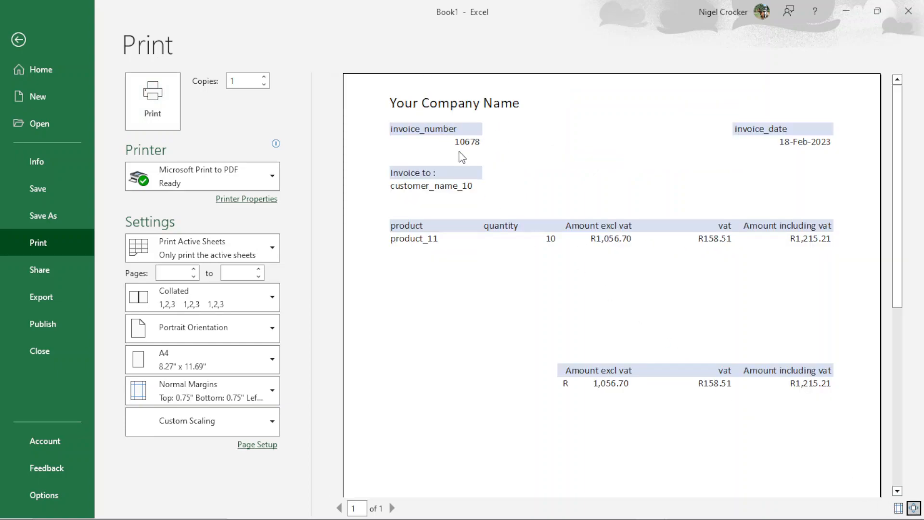
pyautogui.click(899, 508)
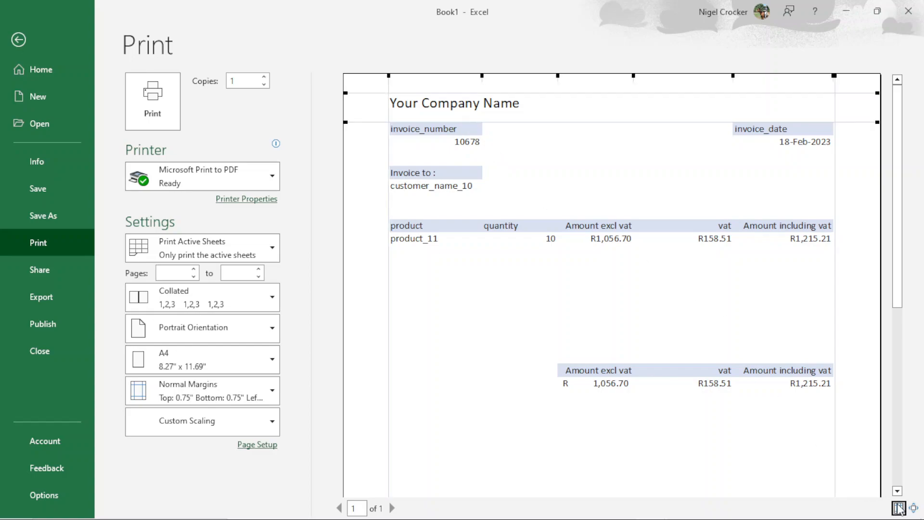
pyautogui.moveTo(616, 121); pyautogui.dragTo(614, 178)
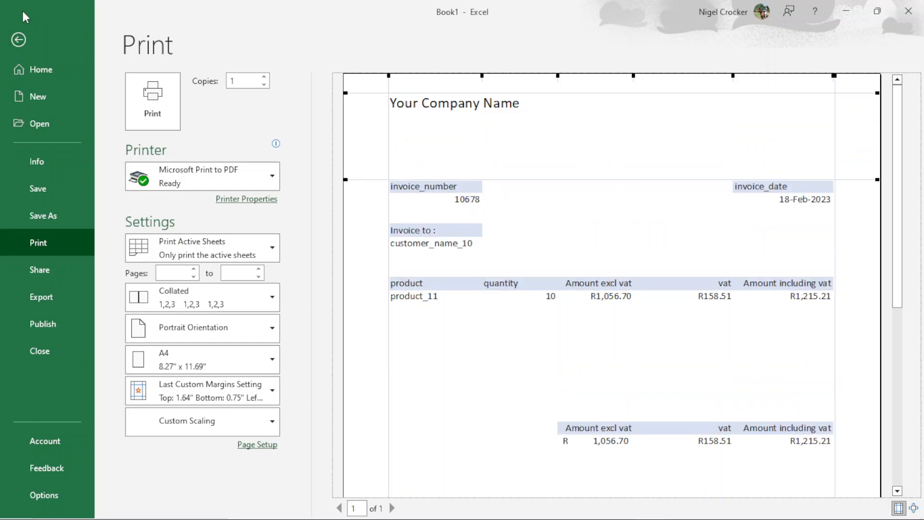
pyautogui.click(19, 40)
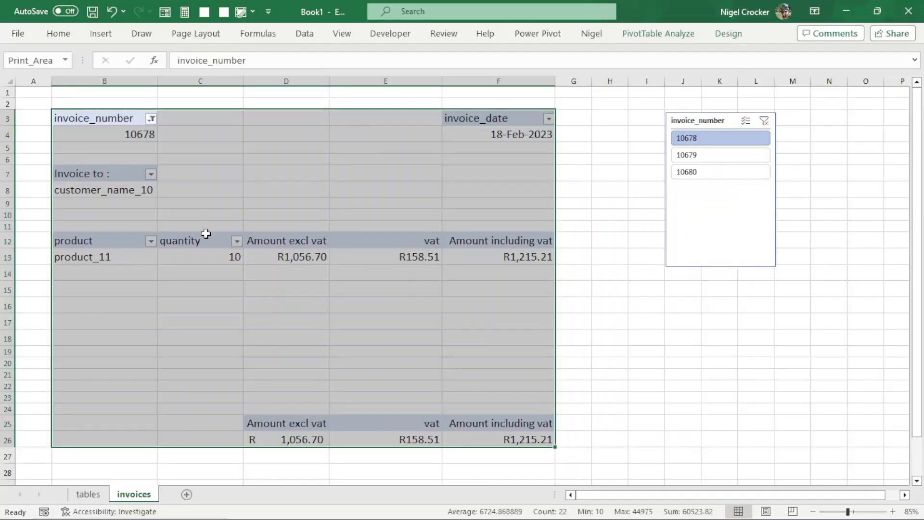
# Reopen the print preview, hide the margin guides and examine the invoice page's layout under the company header
pyautogui.hotkey('ctrl', 'p')
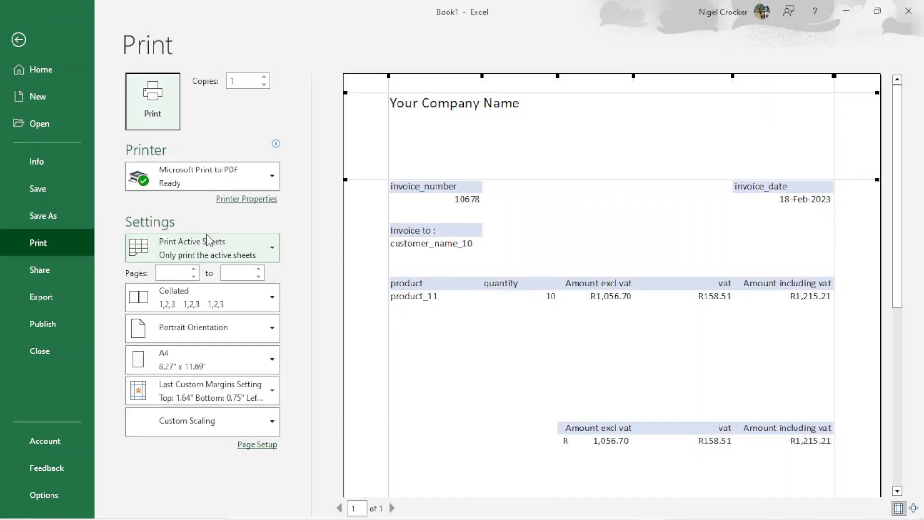
pyautogui.click(898, 508)
pyautogui.scroll(-5, 645, 325)
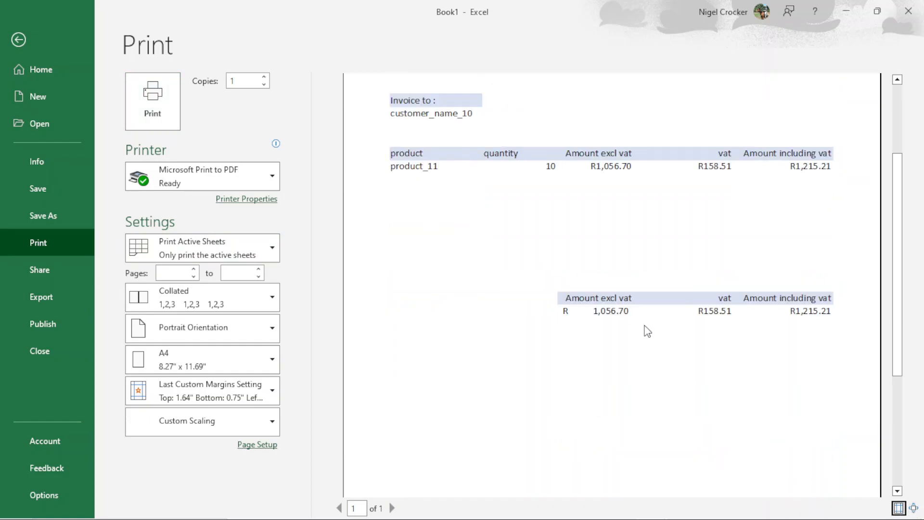
pyautogui.scroll(4, 644, 325)
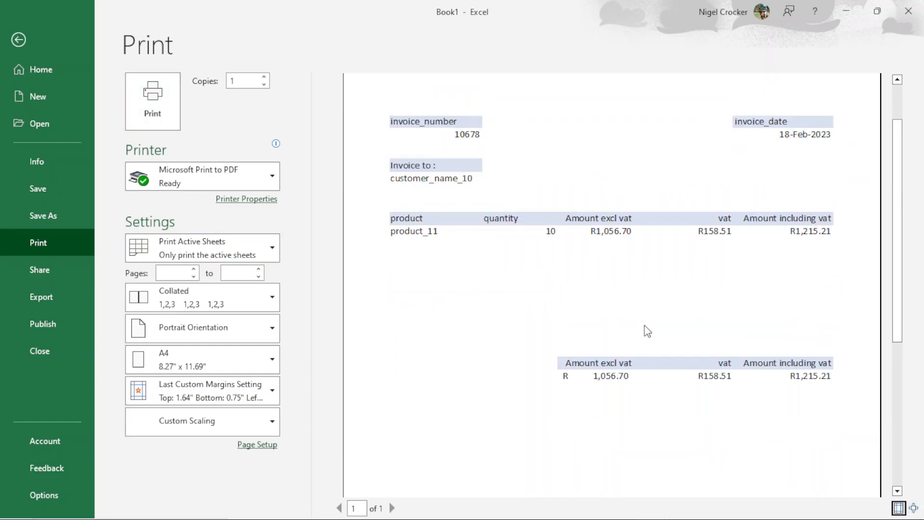
pyautogui.scroll(2, 556, 252)
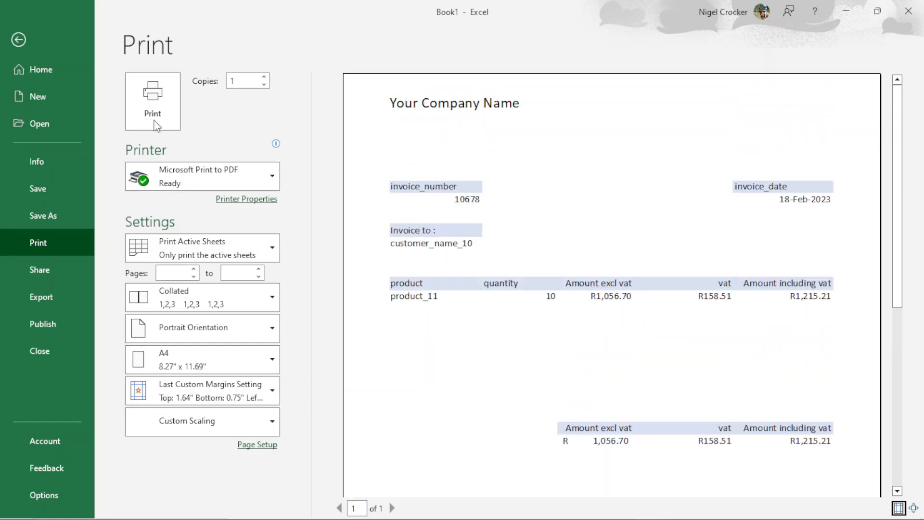
# Reopen the custom header from Page Setup and start inserting an offline picture into its right section
pyautogui.click(262, 444)
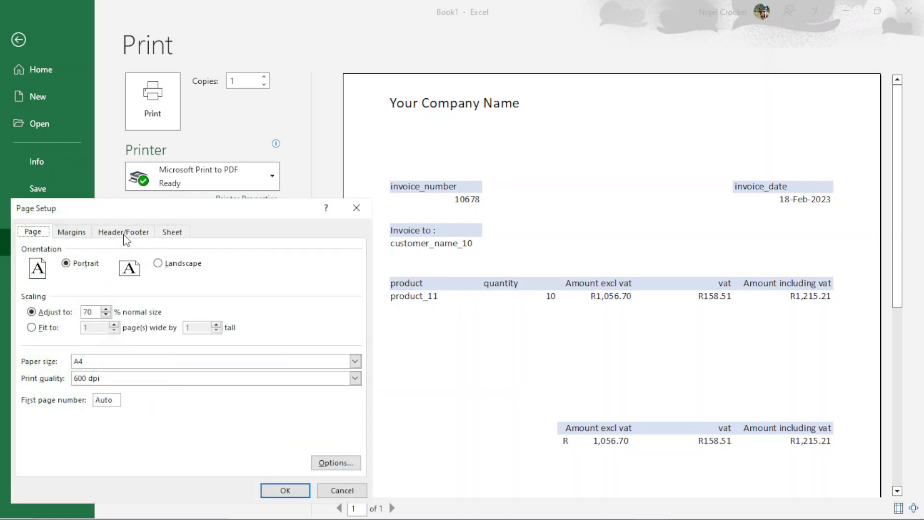
pyautogui.click(126, 236)
pyautogui.click(170, 328)
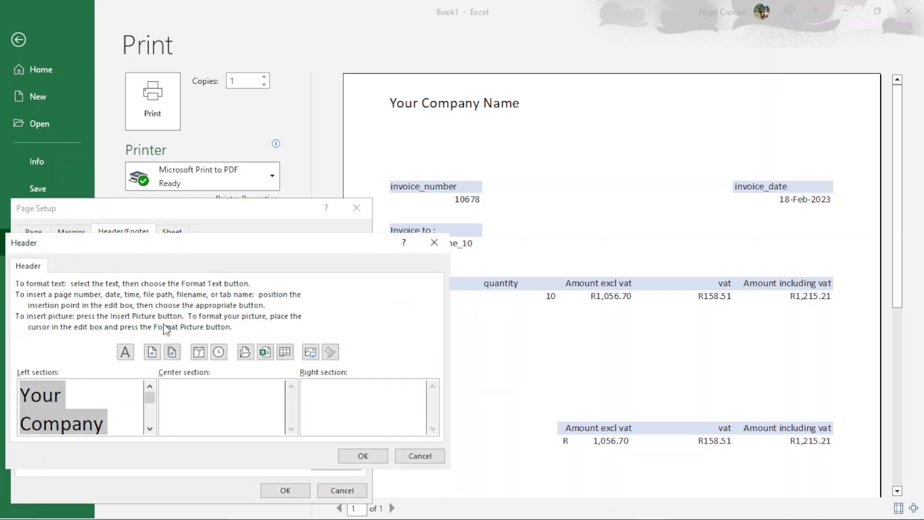
pyautogui.click(338, 392)
pyautogui.click(311, 352)
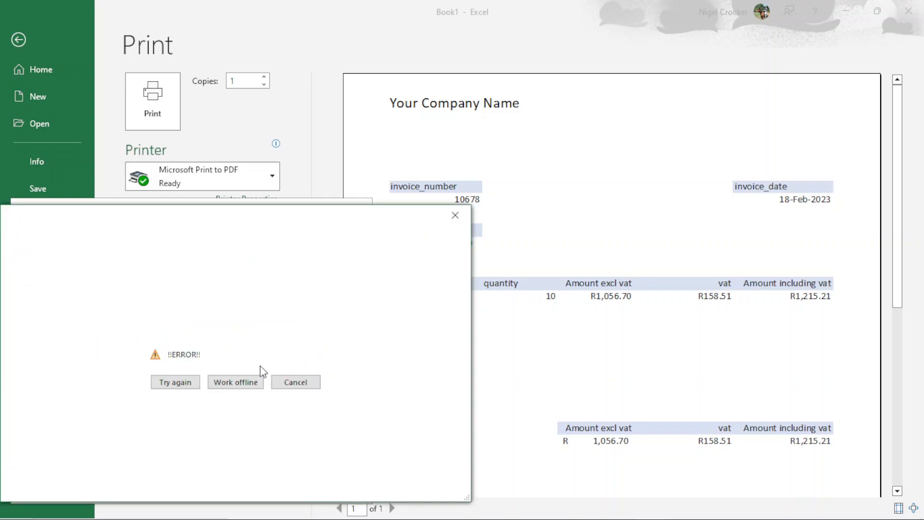
pyautogui.click(241, 382)
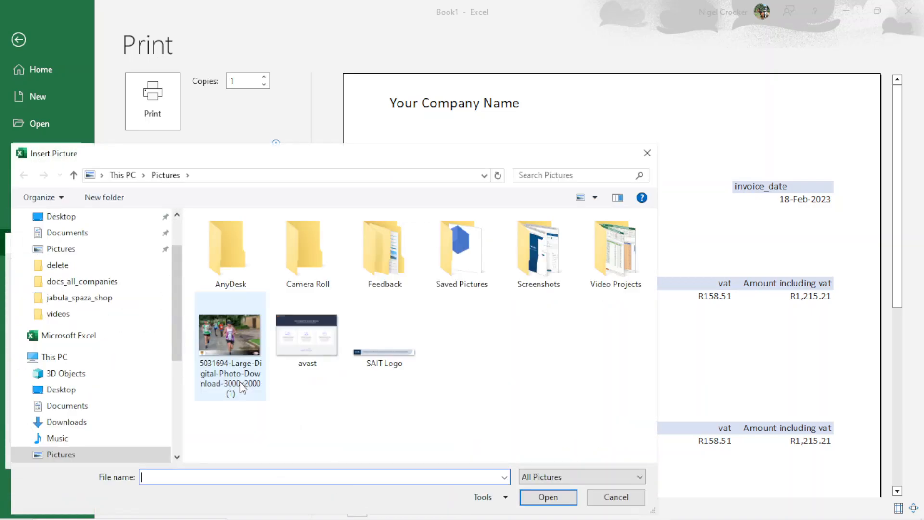
# Insert sait-membership-logo_s-white - small from docs_all_companies\images\sait as the header picture, apply the page setup and return to the sheet
pyautogui.click(103, 284)
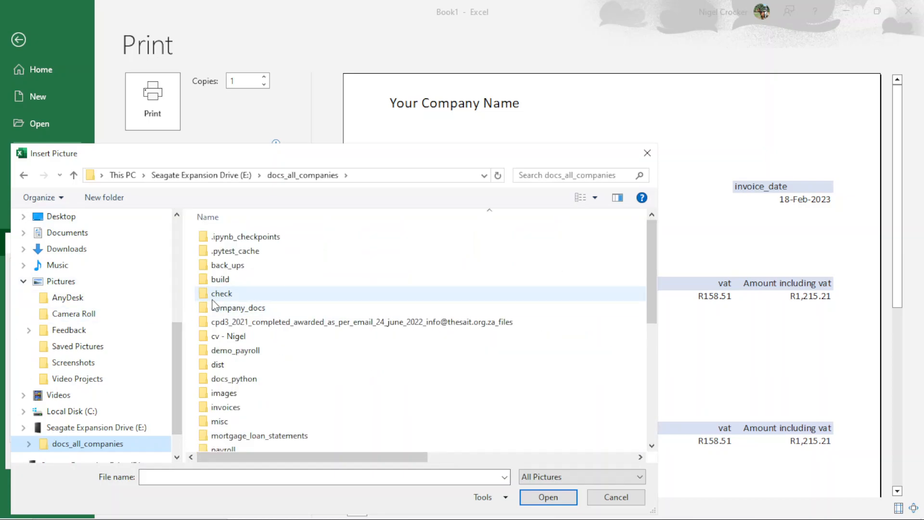
pyautogui.scroll(-2, 242, 386)
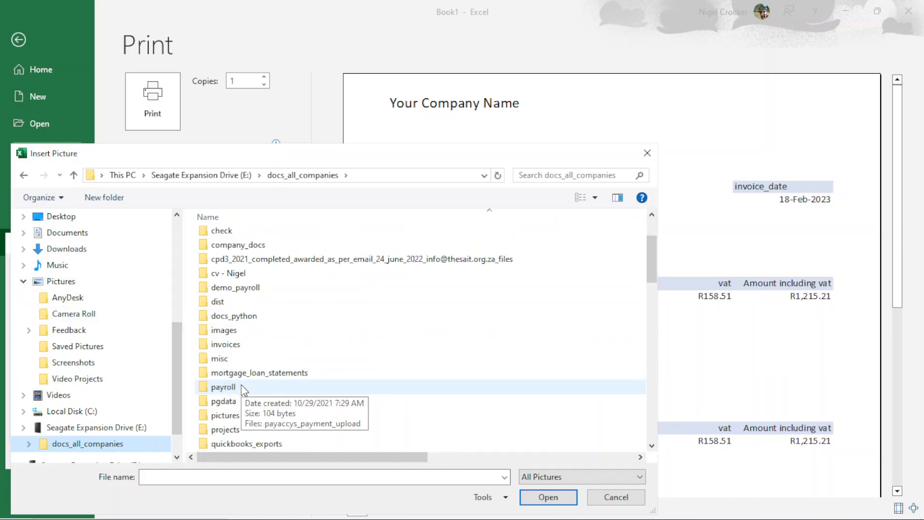
pyautogui.doubleClick(236, 331)
pyautogui.doubleClick(229, 281)
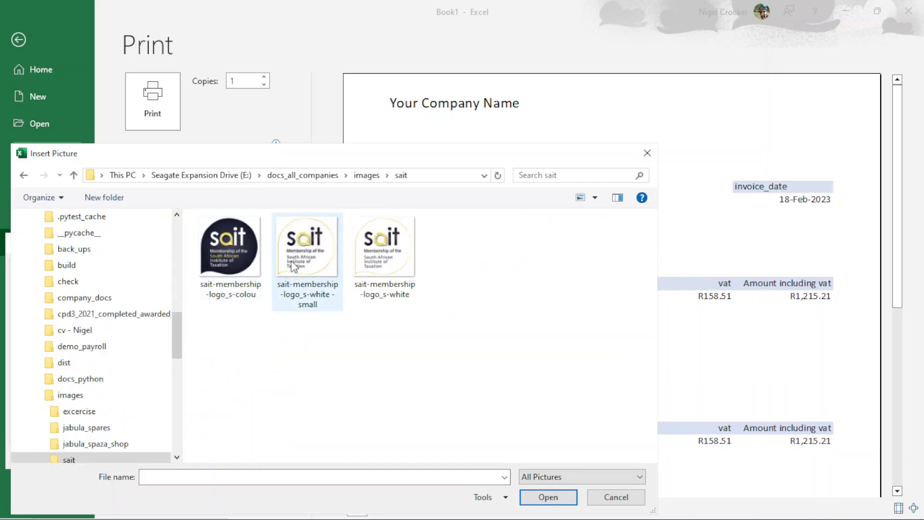
pyautogui.doubleClick(290, 261)
pyautogui.click(357, 453)
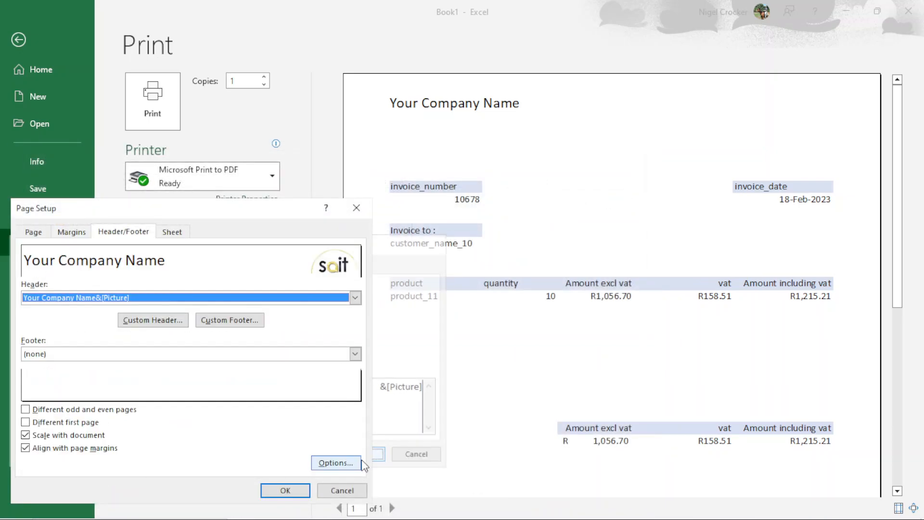
pyautogui.click(286, 490)
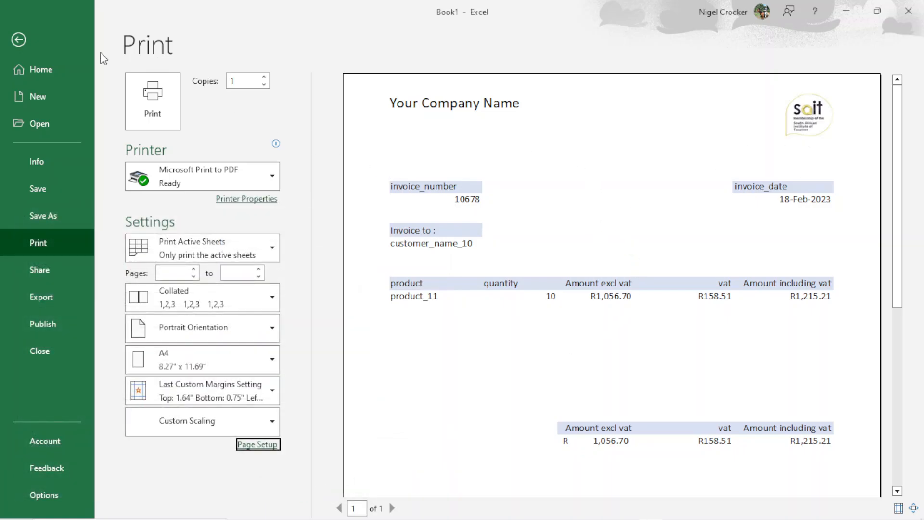
pyautogui.click(19, 40)
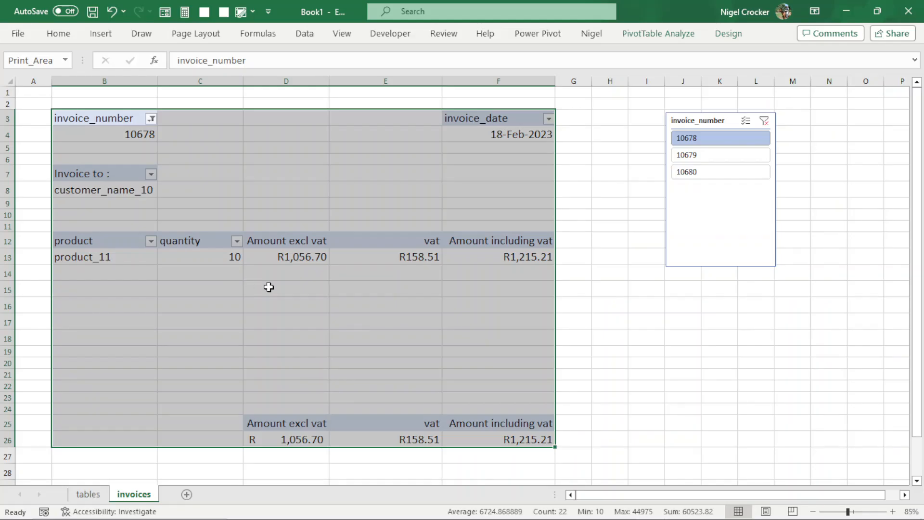
# Deselect the report range and check the invoices by switching the invoice_number slicer through 10680, 10679 and 10678, ending on 10680
pyautogui.click(310, 295)
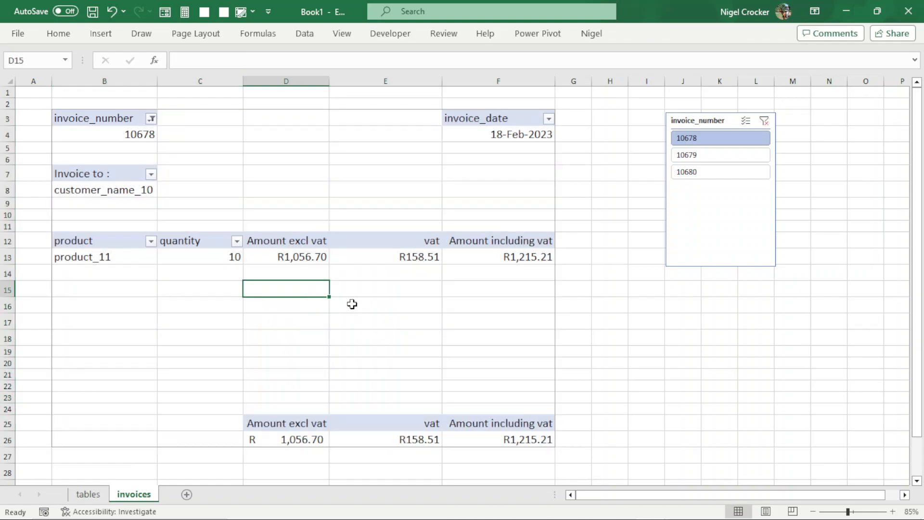
pyautogui.click(704, 173)
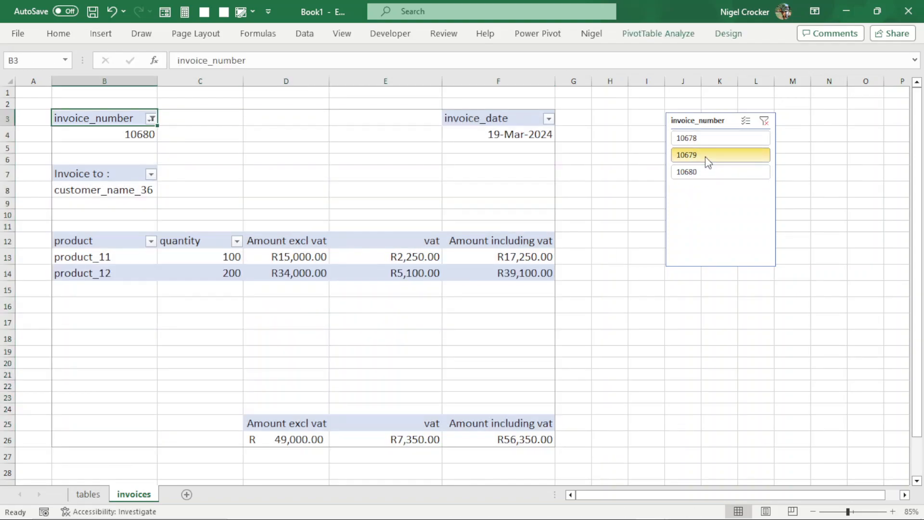
pyautogui.click(706, 157)
pyautogui.click(698, 139)
pyautogui.click(700, 165)
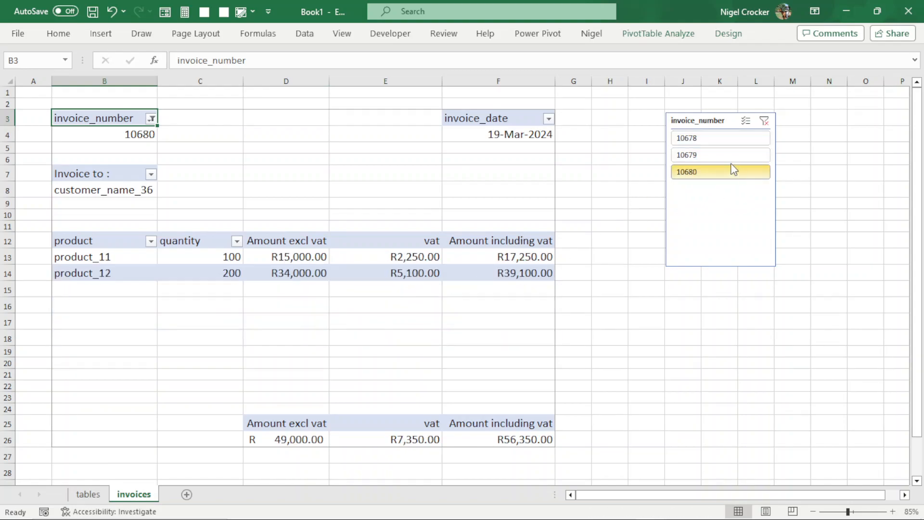
# Switch to the tables sheet and review the product and invoice header tables
pyautogui.click(86, 496)
pyautogui.scroll(2, 433, 390)
pyautogui.scroll(-3, 434, 390)
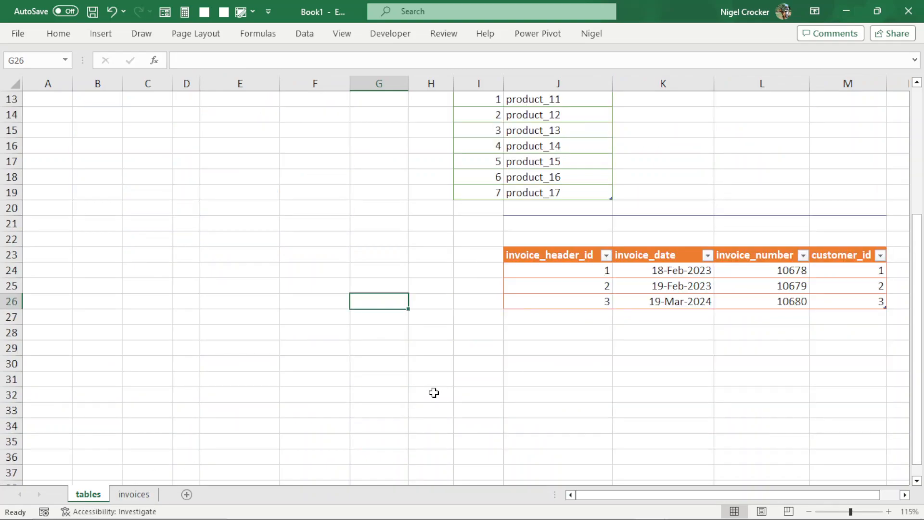
# Switch to the invoices sheet and examine the empty rows between the product lines and the totals block
pyautogui.click(133, 495)
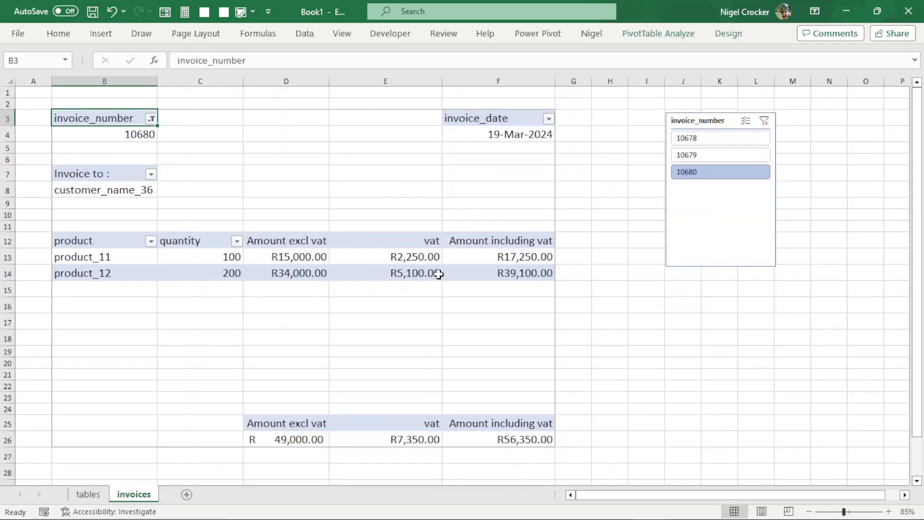
pyautogui.moveTo(488, 289); pyautogui.dragTo(489, 396)
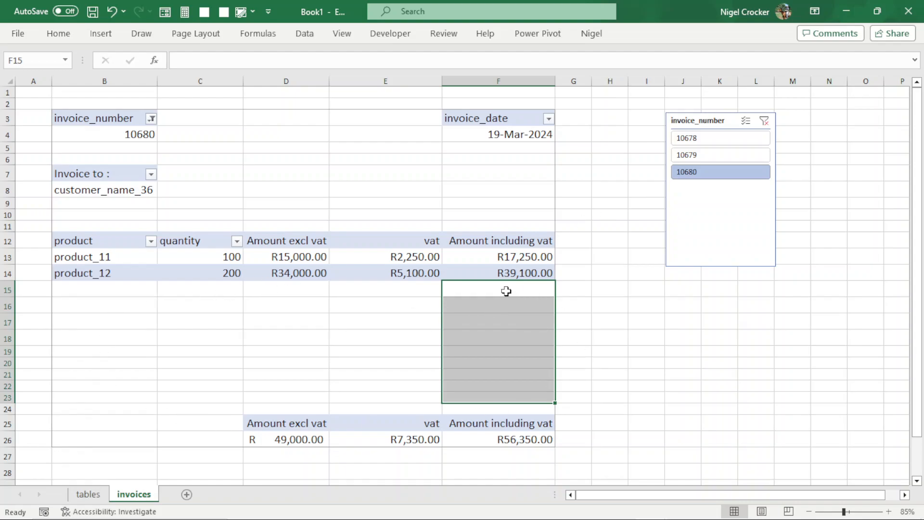
pyautogui.press('alt')
# On the tables sheet, add an invoice header row with invoice_header_id 4, the current time as invoice_date and 1 as invoice_number
pyautogui.click(89, 494)
pyautogui.scroll(-1, 552, 362)
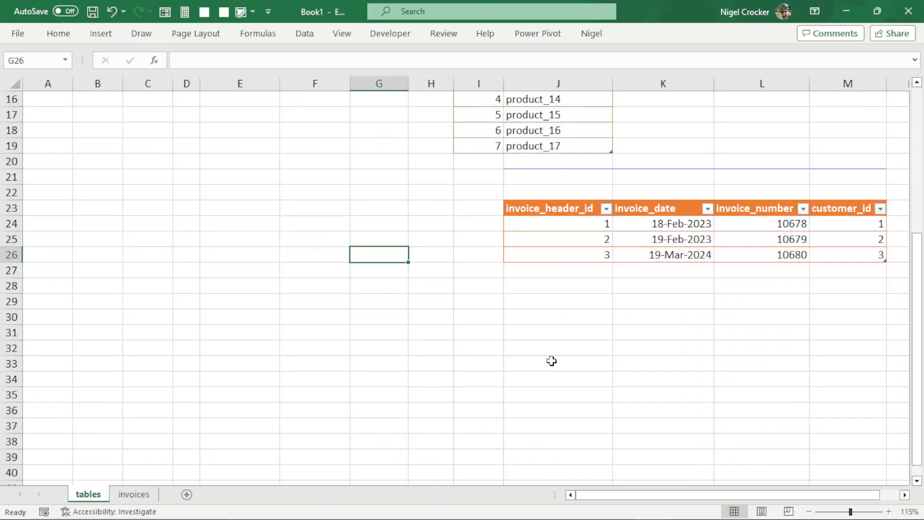
pyautogui.click(589, 269)
pyautogui.write('4')
pyautogui.press('Tab')
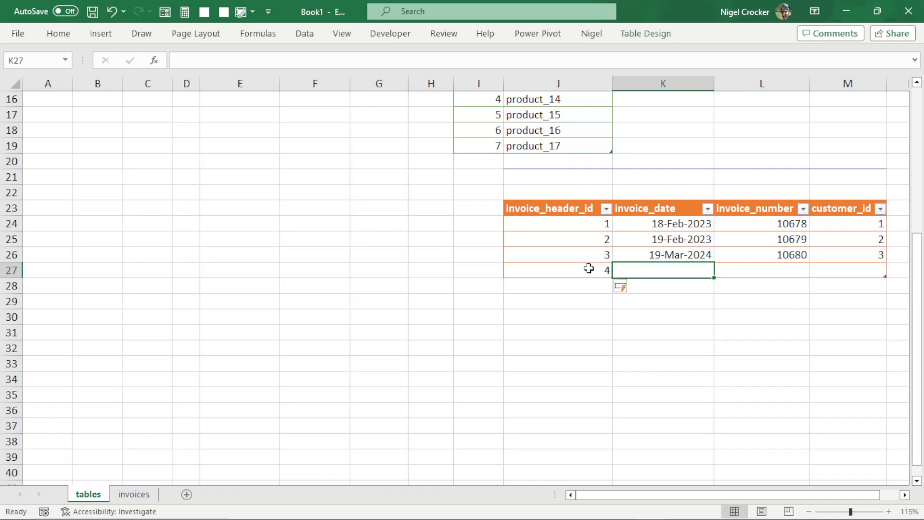
pyautogui.hotkey('ctrl', 'shift', ';')
pyautogui.press('Tab')
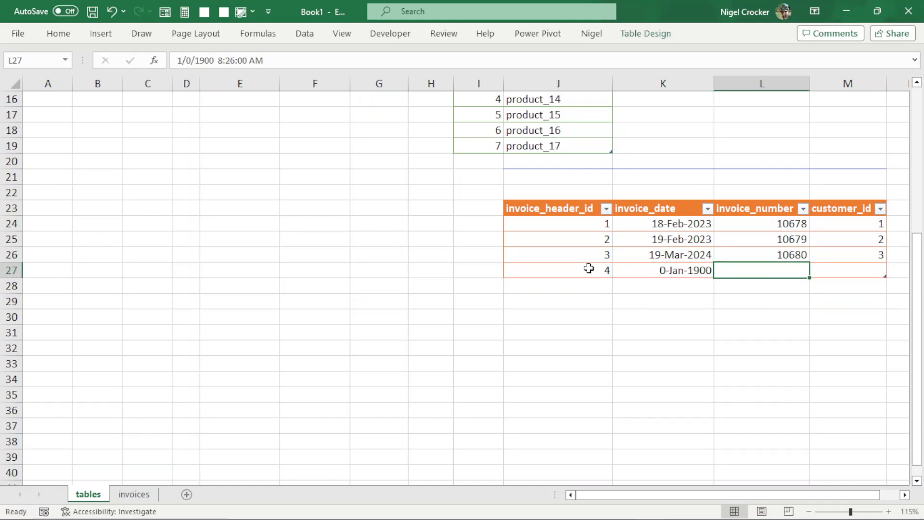
pyautogui.write('1')
pyautogui.press('Up')
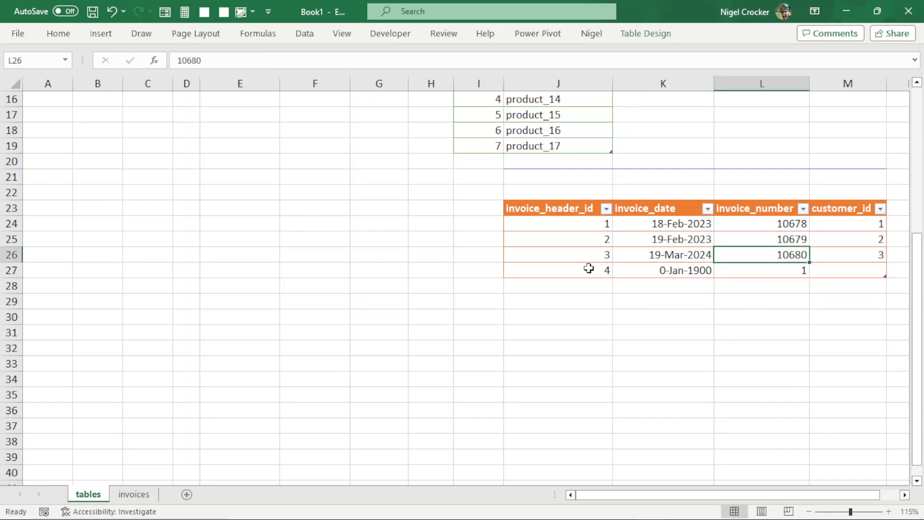
# Copy the date 19-Mar-2024 from the row above into the new header row, and enter invoice_number 10681 and customer_id 3
pyautogui.press('Left')
pyautogui.hotkey('ctrl', 'c')
pyautogui.press('Down')
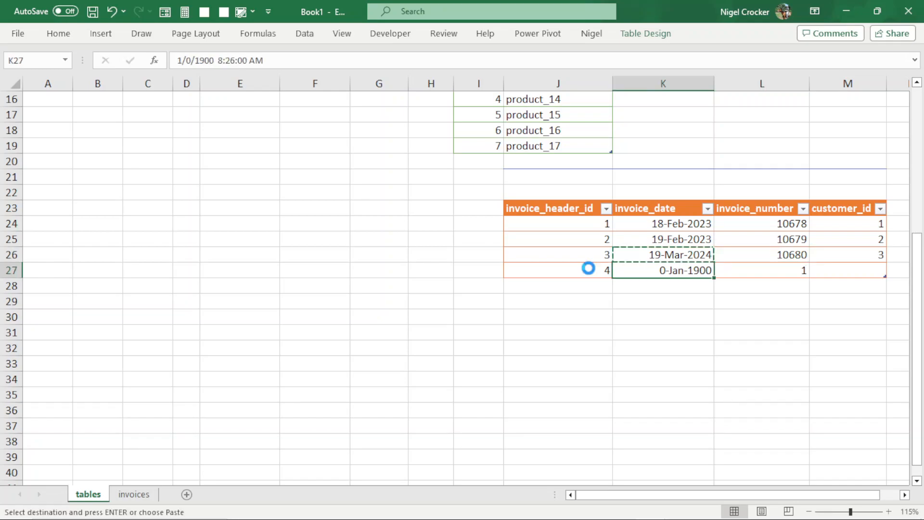
pyautogui.press('Return')
pyautogui.press('Right')
pyautogui.press('Up')
pyautogui.press('Down')
pyautogui.write('10681')
pyautogui.press('Tab')
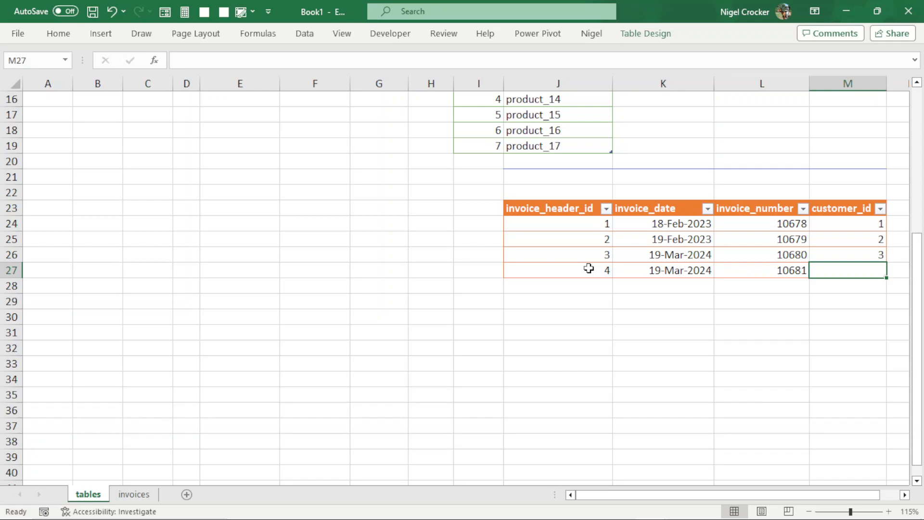
pyautogui.write('3')
pyautogui.press('Return')
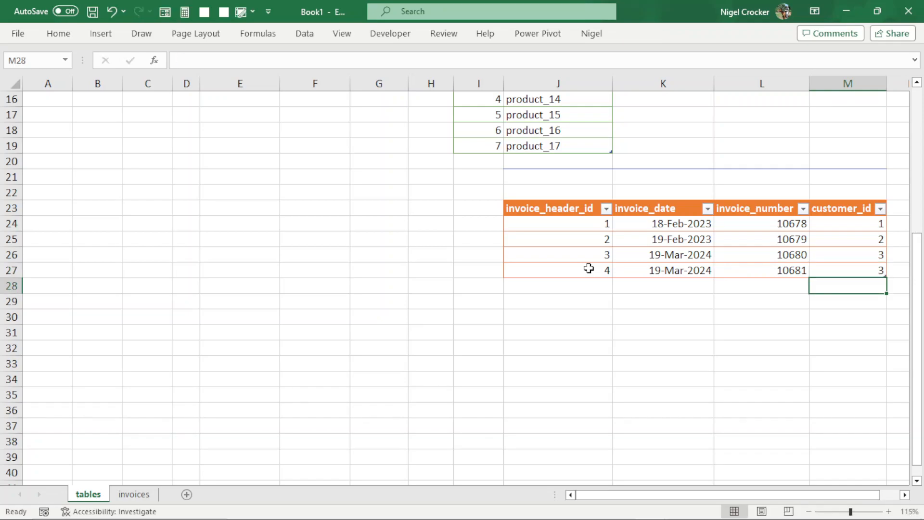
# Start a new row beneath the invoice lines table by entering invoice header id 3 in C12
pyautogui.scroll(3, 538, 430)
pyautogui.scroll(2, 537, 430)
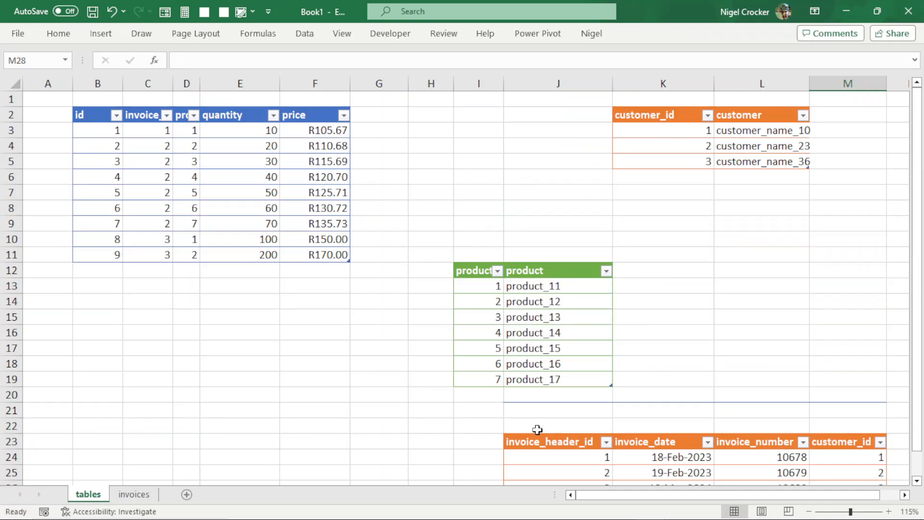
pyautogui.click(160, 270)
pyautogui.write('3')
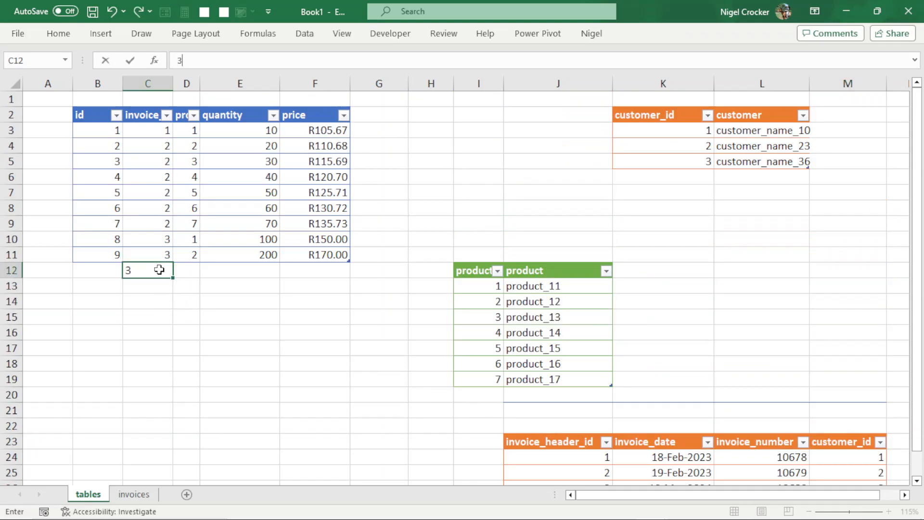
pyautogui.press('Tab')
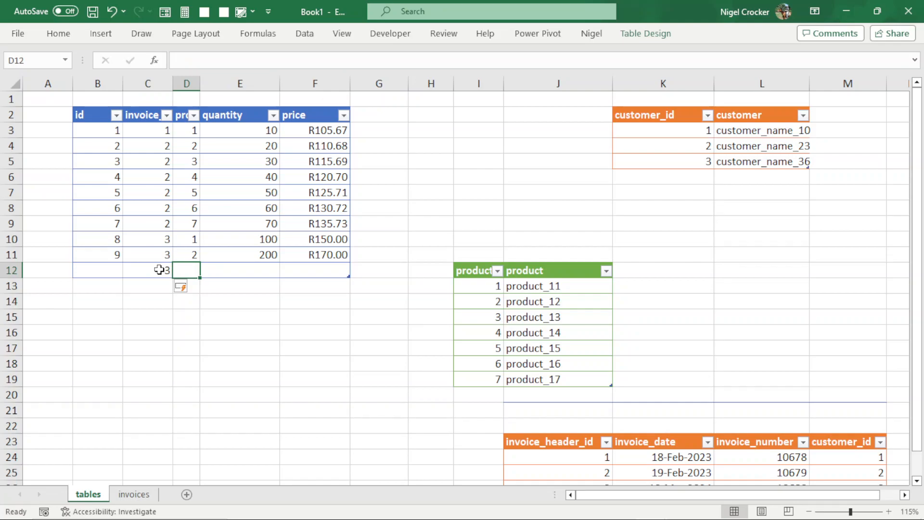
# Move the product table up to start at I7 and extend its rows through product id 12, product_22
pyautogui.moveTo(543, 286); pyautogui.dragTo(543, 382)
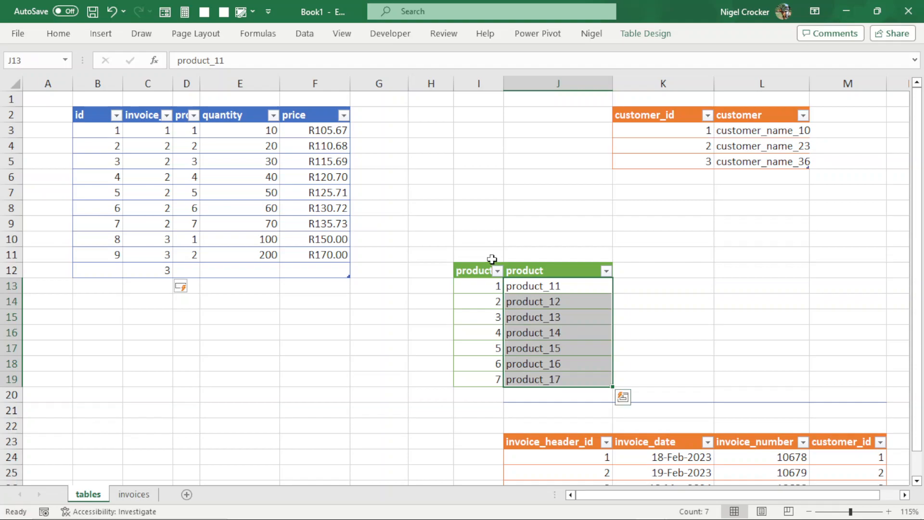
pyautogui.moveTo(483, 272); pyautogui.dragTo(568, 384)
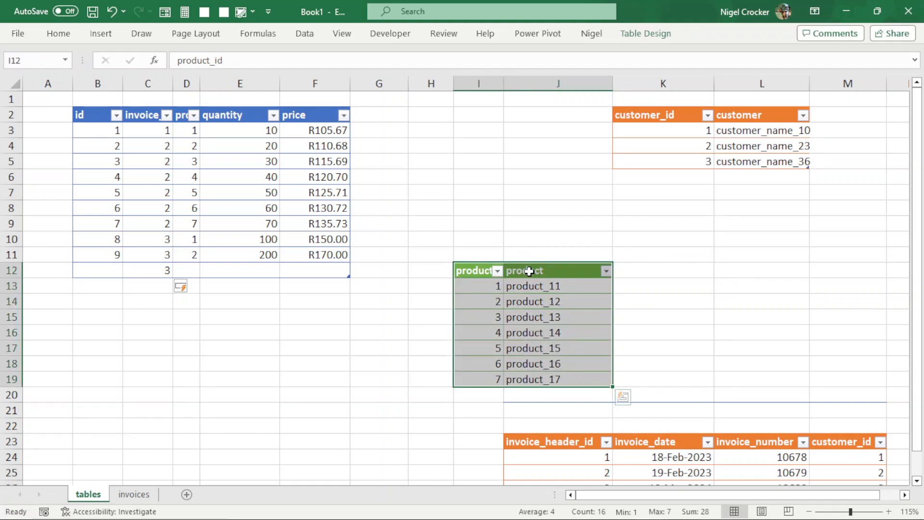
pyautogui.moveTo(527, 264); pyautogui.dragTo(522, 198)
pyautogui.moveTo(495, 270); pyautogui.dragTo(553, 304)
pyautogui.moveTo(615, 311); pyautogui.dragTo(607, 382)
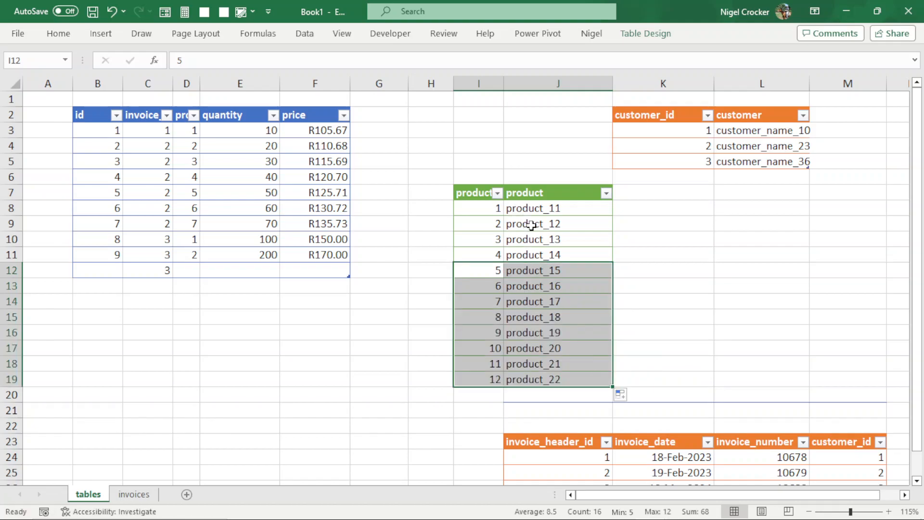
# Copy product ids 1 to 10 from the product table and paste them as values into the invoice lines from D12
pyautogui.moveTo(550, 210); pyautogui.dragTo(570, 351)
pyautogui.hotkey('ctrl', 'c')
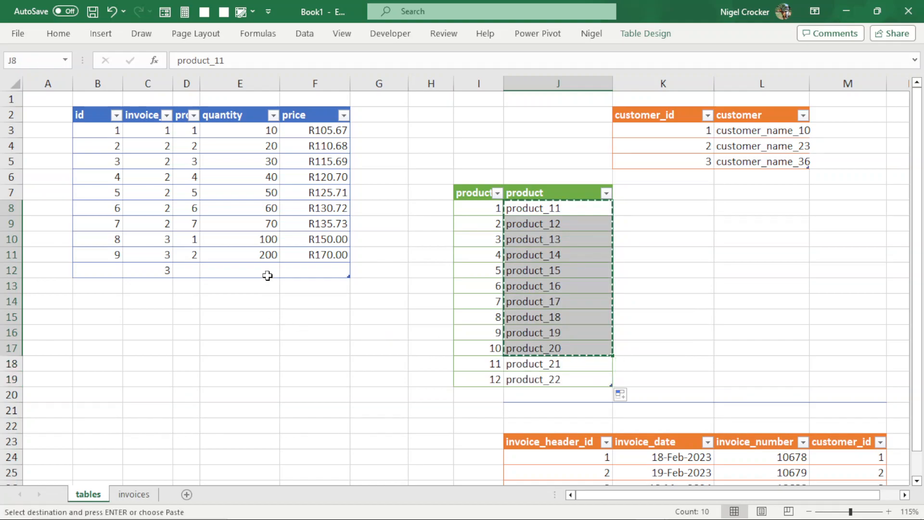
pyautogui.moveTo(491, 207); pyautogui.dragTo(488, 347)
pyautogui.hotkey('ctrl', 'c')
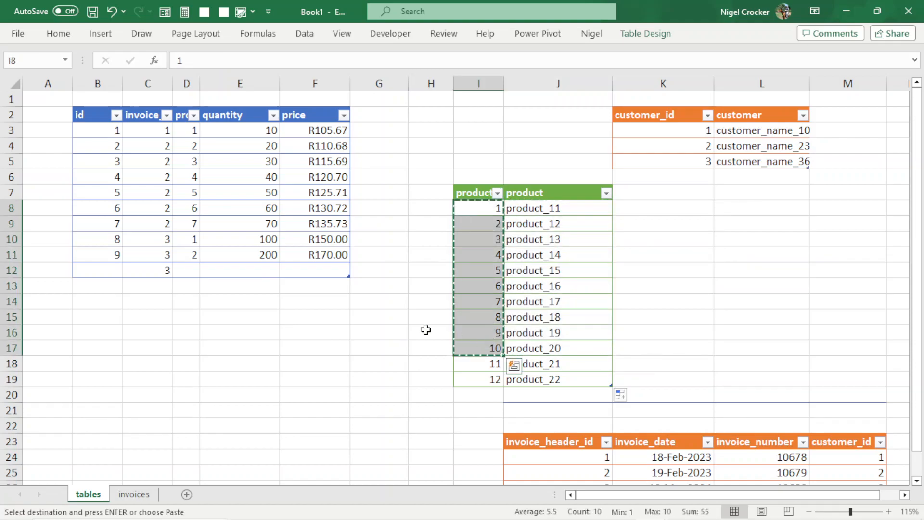
pyautogui.click(189, 269)
pyautogui.rightClick(189, 270)
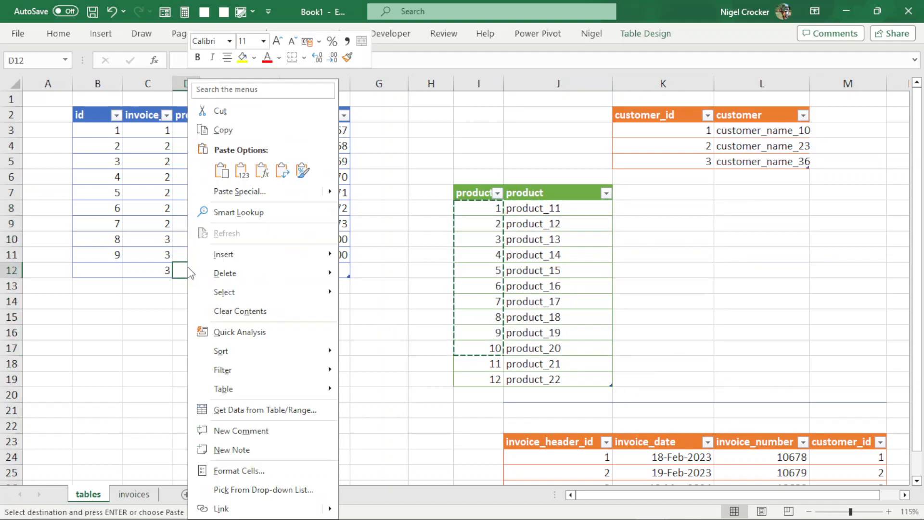
pyautogui.click(242, 171)
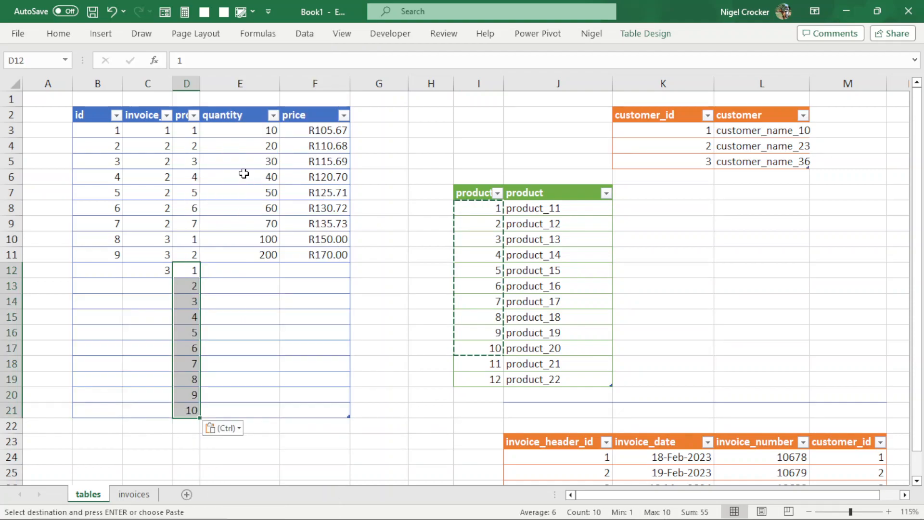
# Copy invoice header id 3 from C12 into the new invoice lines C13:C21
pyautogui.click(152, 266)
pyautogui.hotkey('ctrl', 'c')
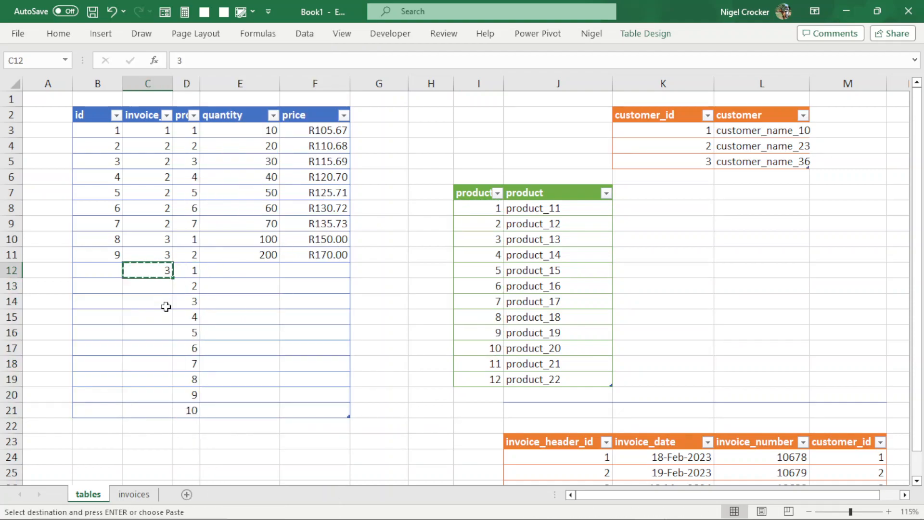
pyautogui.moveTo(155, 289); pyautogui.dragTo(154, 413)
pyautogui.press('Return')
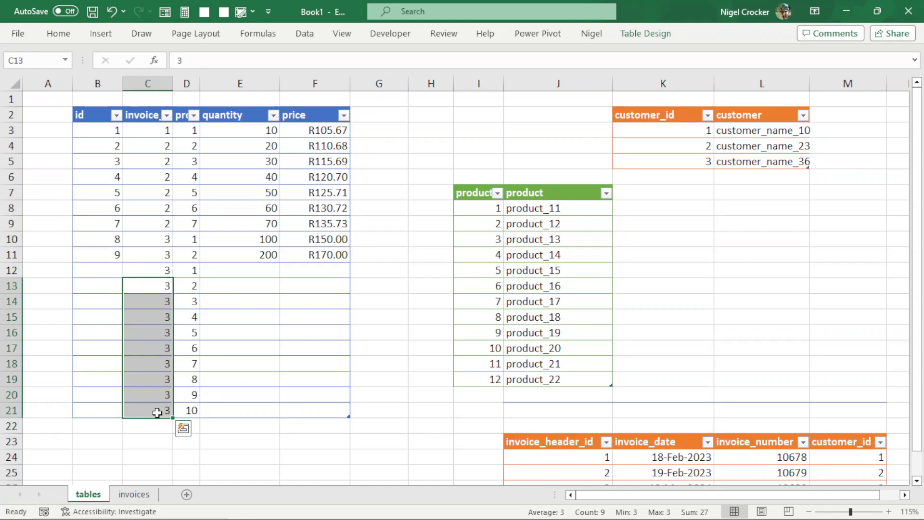
# Extend the id, quantity and price series of the invoice lines down to row 21, ending at 19, 1200 and R370.00
pyautogui.moveTo(82, 223); pyautogui.dragTo(88, 251)
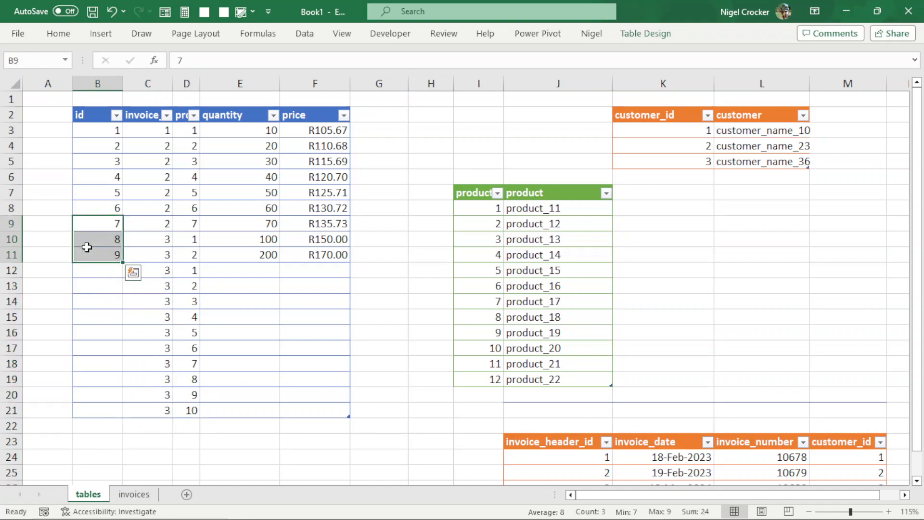
pyautogui.doubleClick(123, 264)
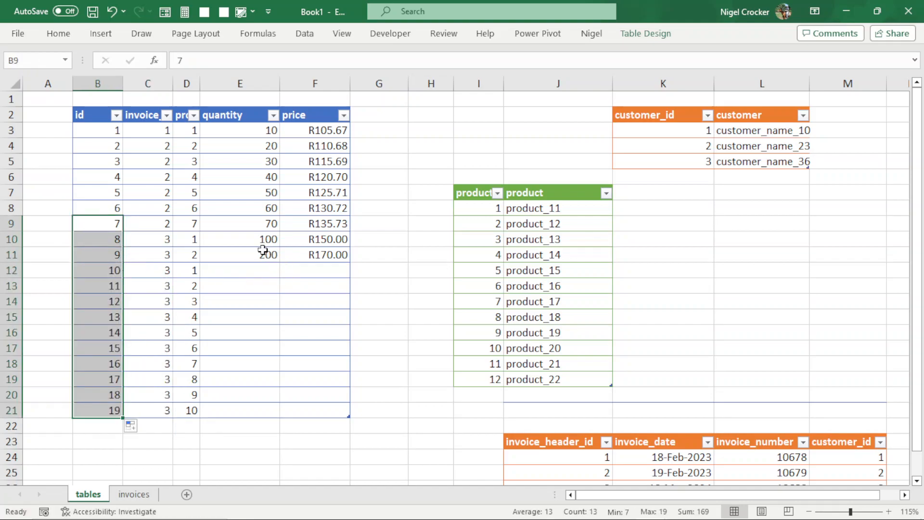
pyautogui.moveTo(260, 241); pyautogui.dragTo(329, 415)
pyautogui.click(302, 387)
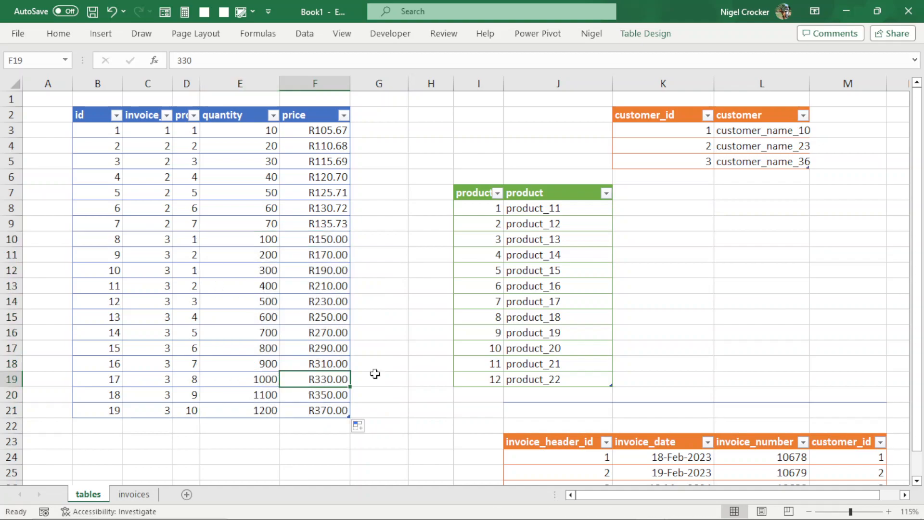
# Return to the invoices sheet and refresh all the workbook's data so the PivotTables pick up the new lines
pyautogui.click(134, 494)
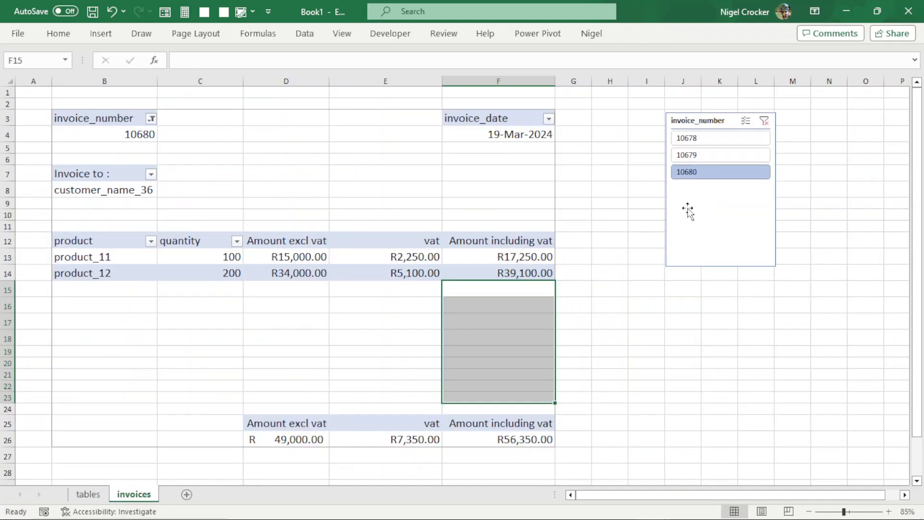
pyautogui.click(355, 295)
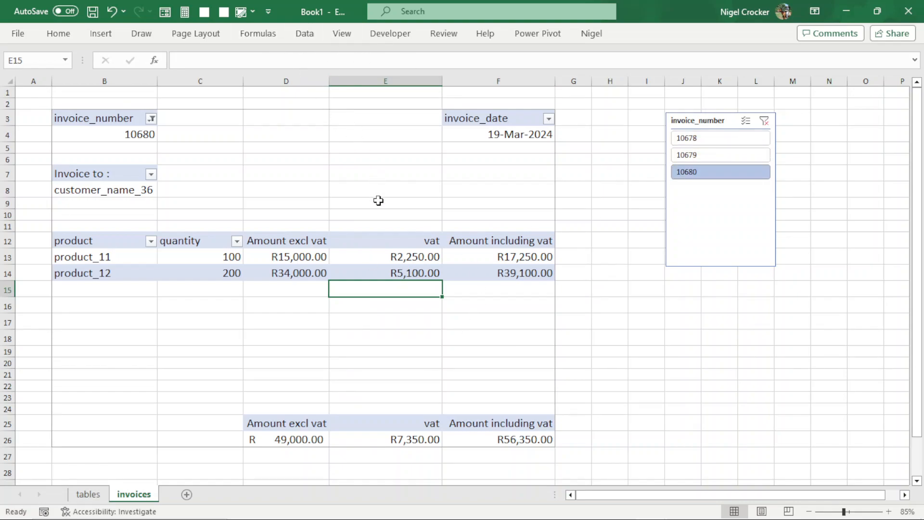
pyautogui.click(306, 34)
pyautogui.click(238, 90)
pyautogui.click(252, 102)
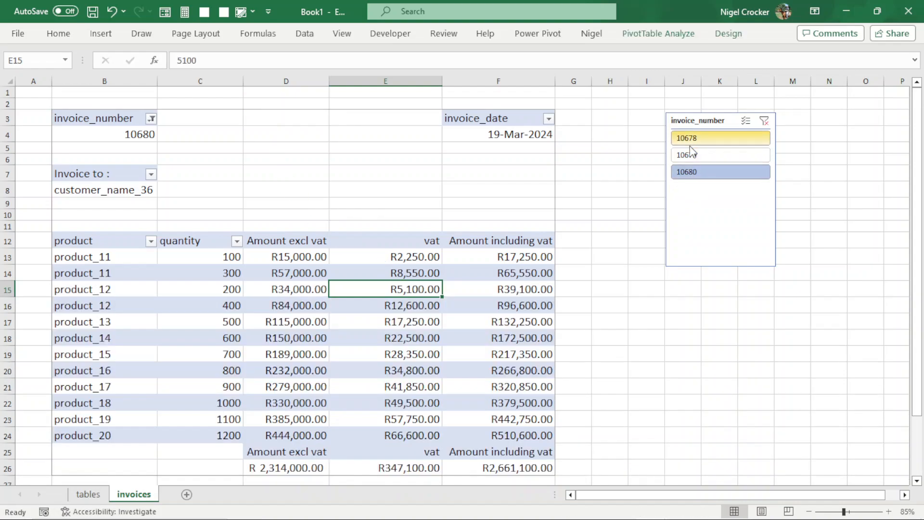
# Move the totals block down one row to D26:F27 and check invoices 10679 and 10678 with the invoice_number slicer
pyautogui.scroll(-2, 574, 241)
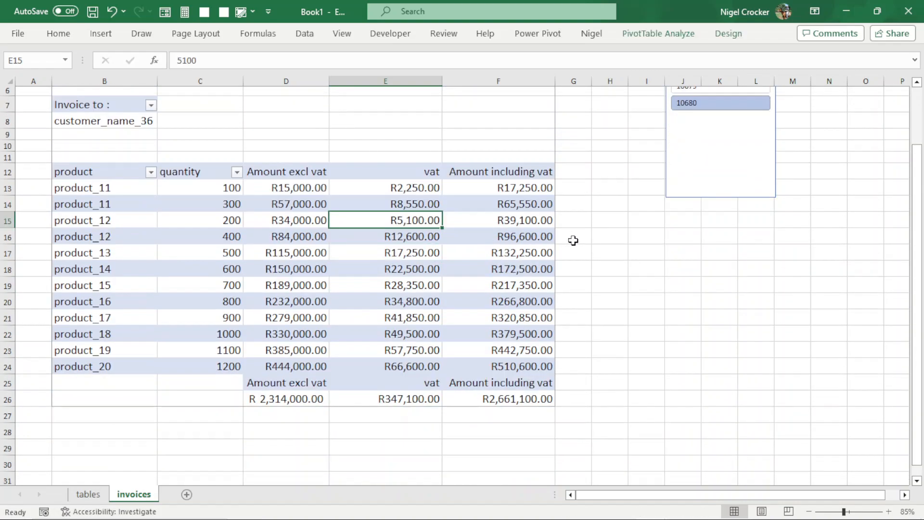
pyautogui.scroll(1, 707, 273)
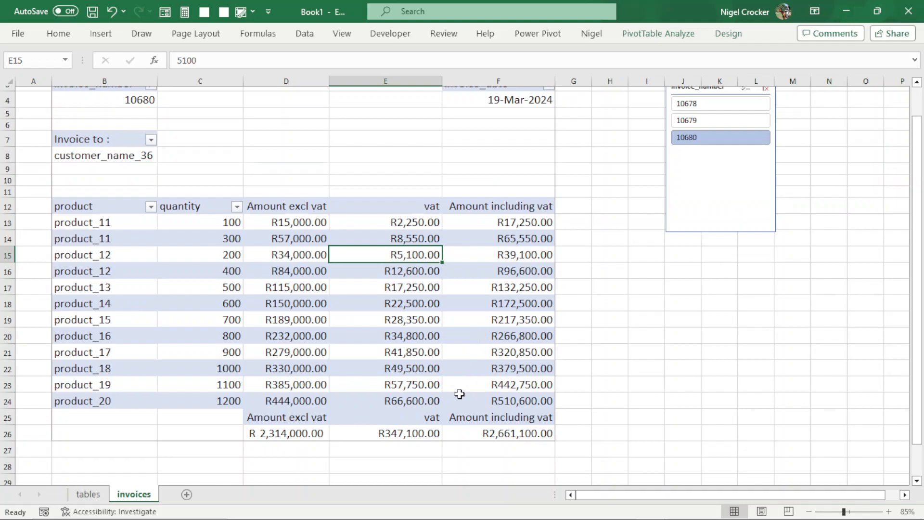
pyautogui.moveTo(289, 424); pyautogui.dragTo(418, 462)
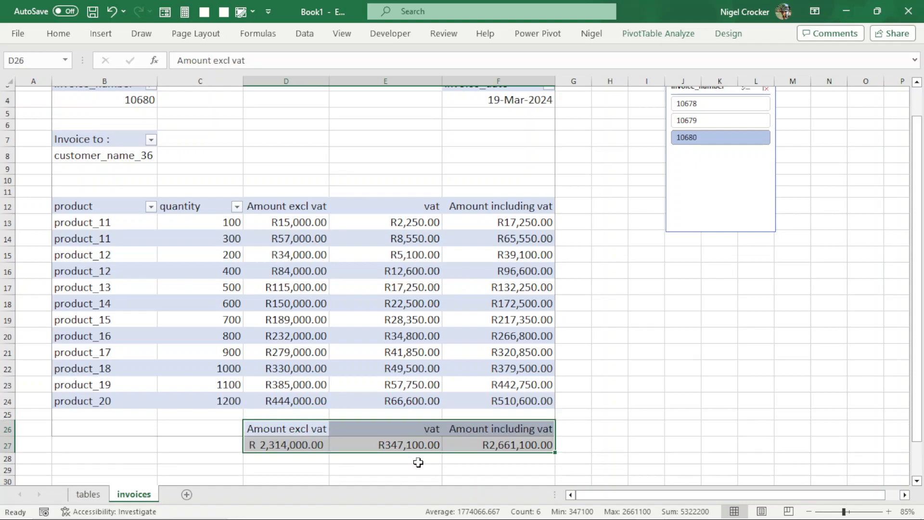
pyautogui.scroll(1, 596, 240)
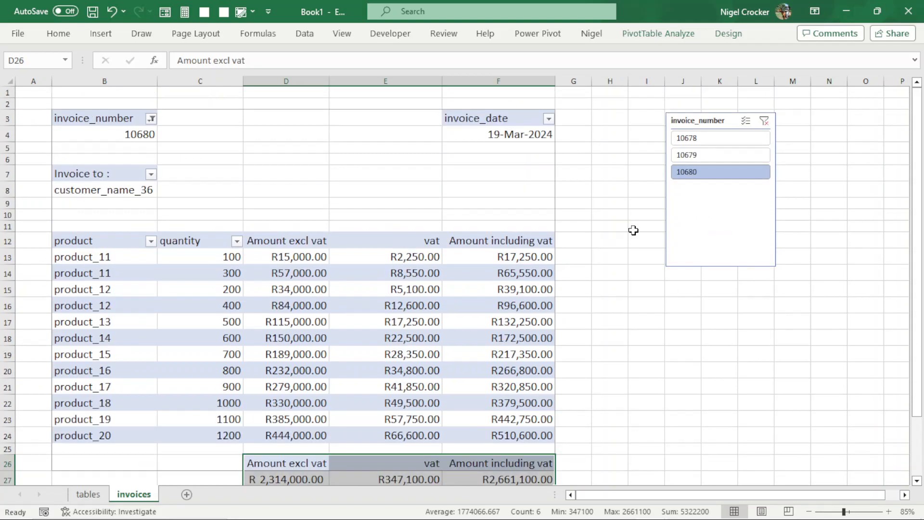
pyautogui.click(711, 156)
pyautogui.click(713, 139)
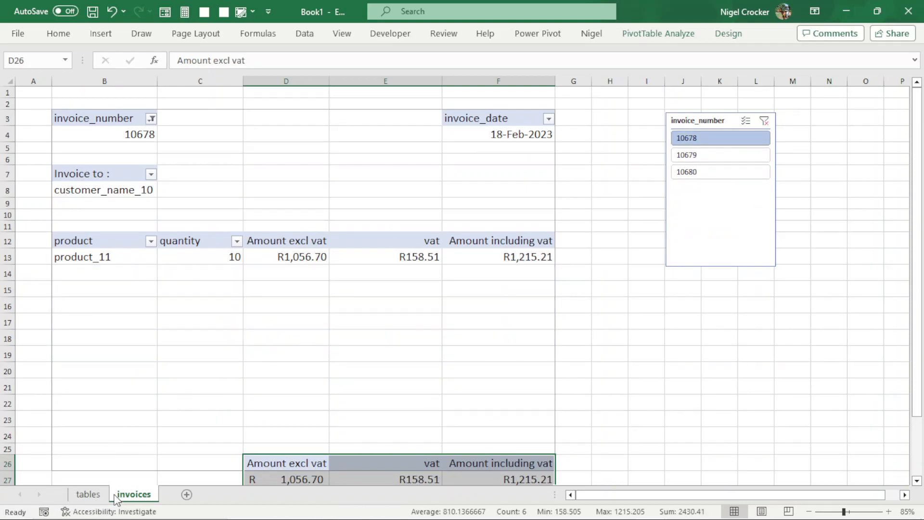
# On the tables sheet, set the invoice header id of the invoice line in C13 to 4
pyautogui.click(98, 498)
pyautogui.scroll(2, 537, 292)
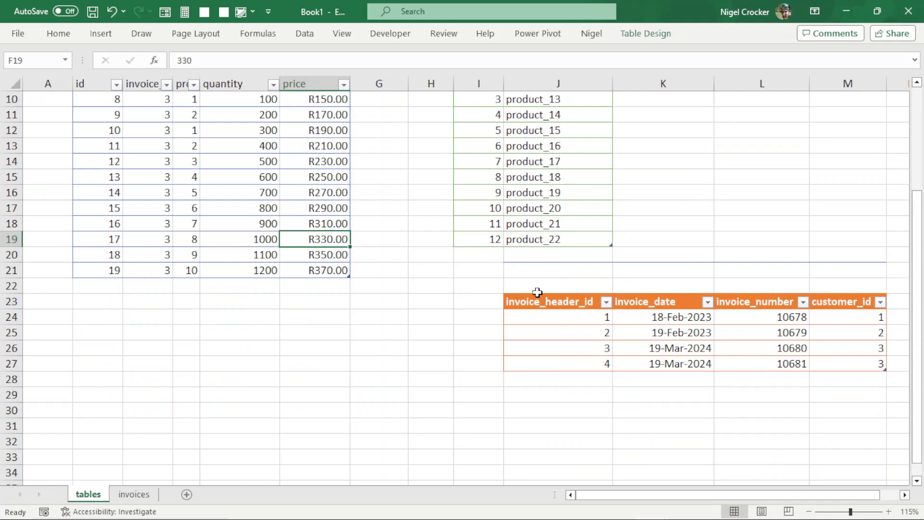
pyautogui.scroll(2, 269, 365)
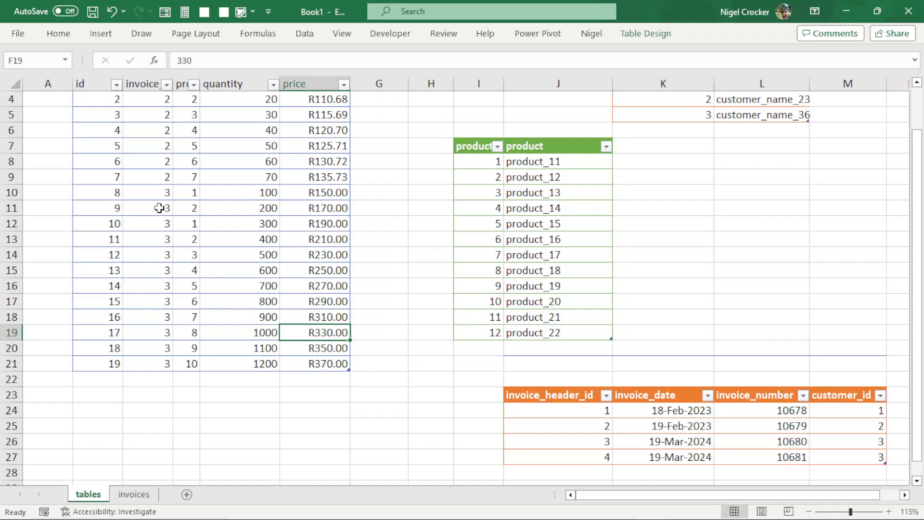
pyautogui.click(159, 239)
pyautogui.write('4')
pyautogui.press('Return')
# Copy header id 4 from C13 into the remaining invoice lines C14:C21
pyautogui.click(160, 240)
pyautogui.hotkey('ctrl', 'c')
pyautogui.moveTo(153, 256); pyautogui.dragTo(159, 360)
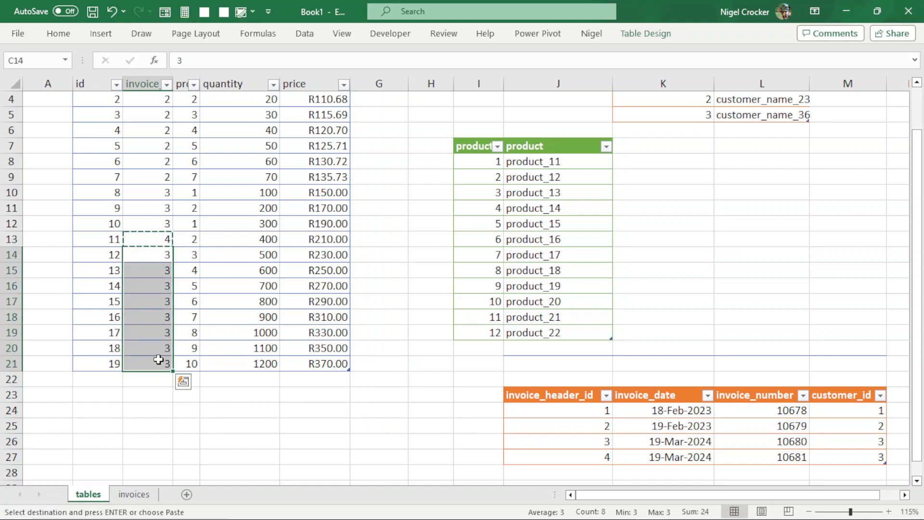
pyautogui.press('Return')
pyautogui.click(158, 362)
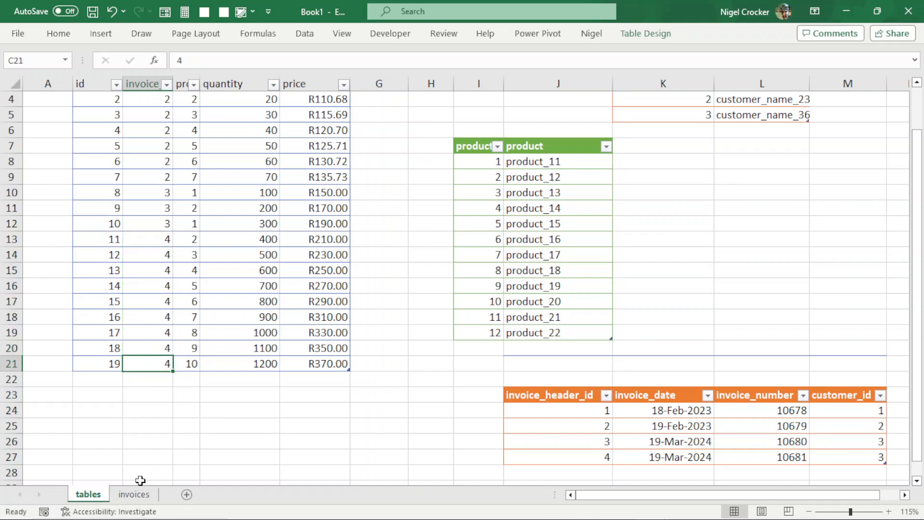
# Return to the invoices sheet and refresh all the workbook's data to bring in the reassigned lines
pyautogui.click(134, 495)
pyautogui.click(304, 34)
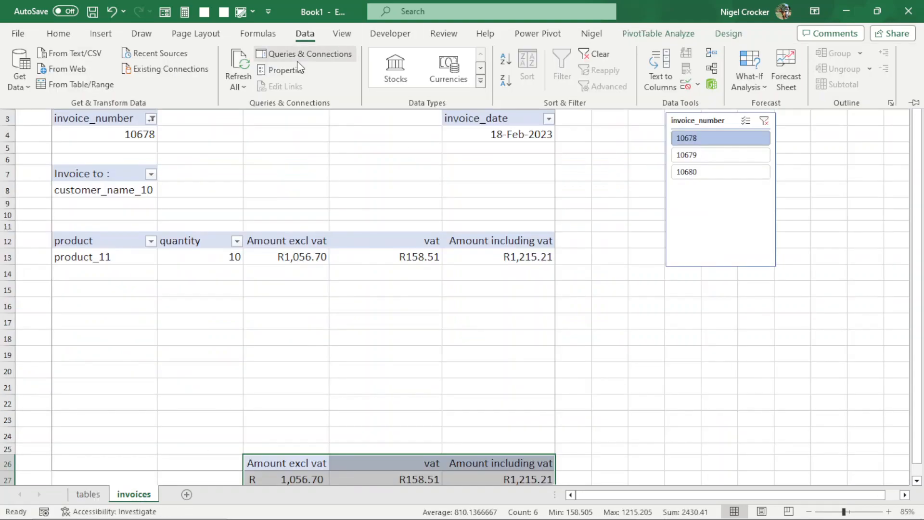
pyautogui.click(244, 82)
pyautogui.click(247, 99)
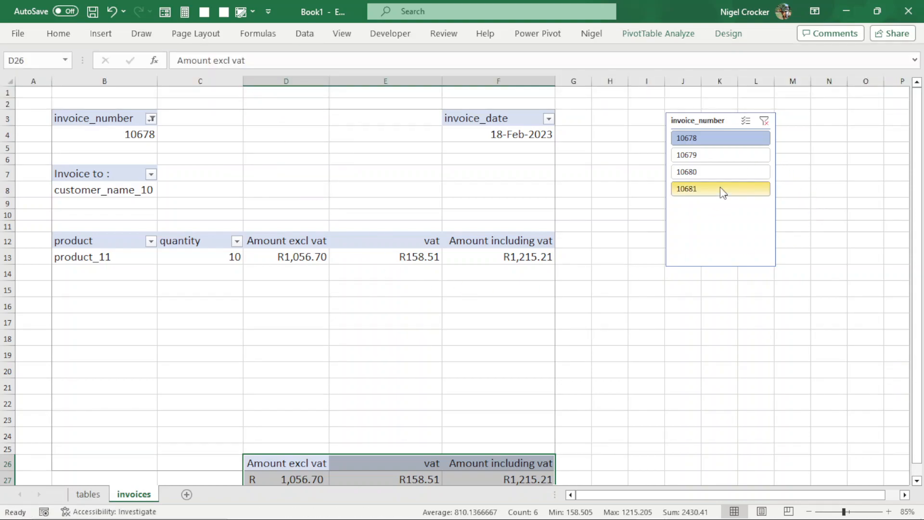
# Filter the report to invoice 10681 with the slicer and compare its lines and totals with the tables sheet
pyautogui.click(700, 192)
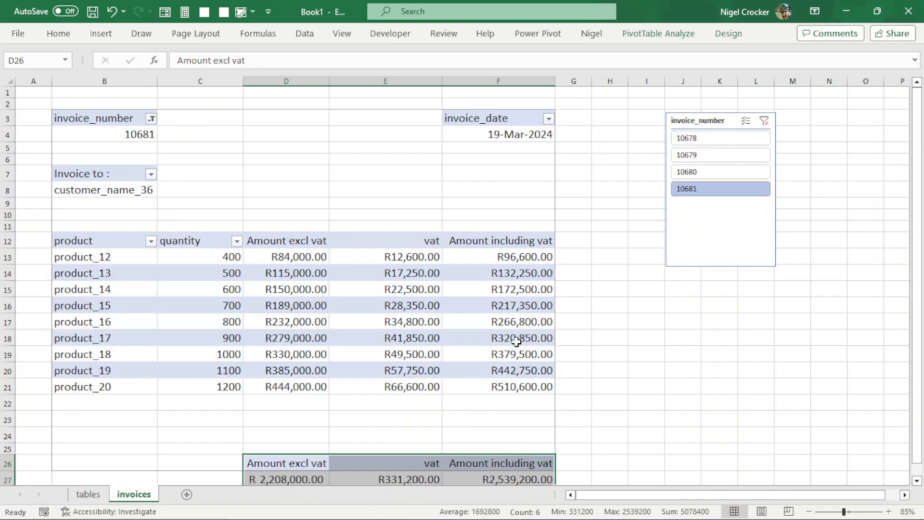
pyautogui.scroll(-2, 515, 337)
pyautogui.click(428, 297)
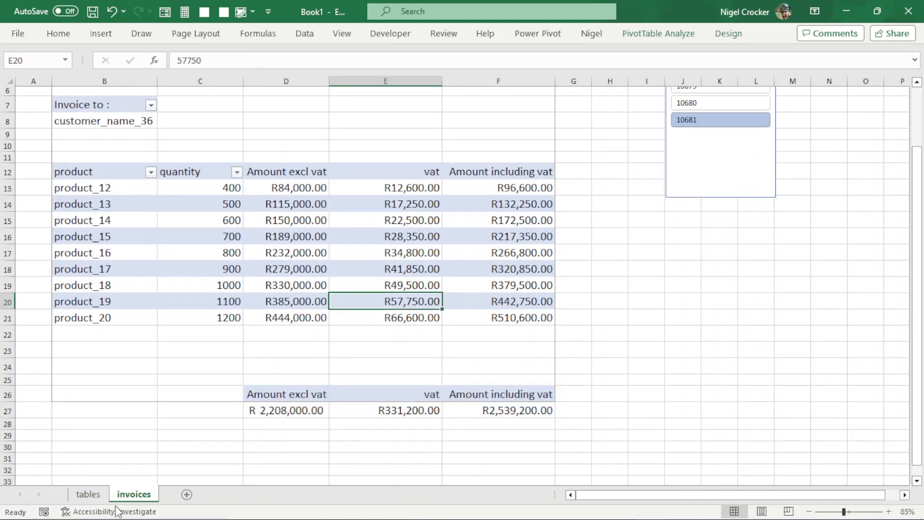
pyautogui.click(89, 500)
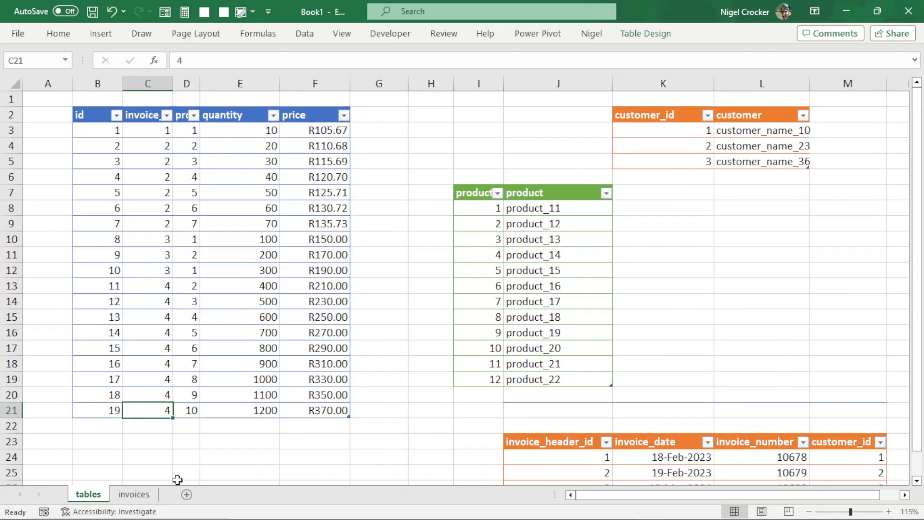
pyautogui.click(134, 494)
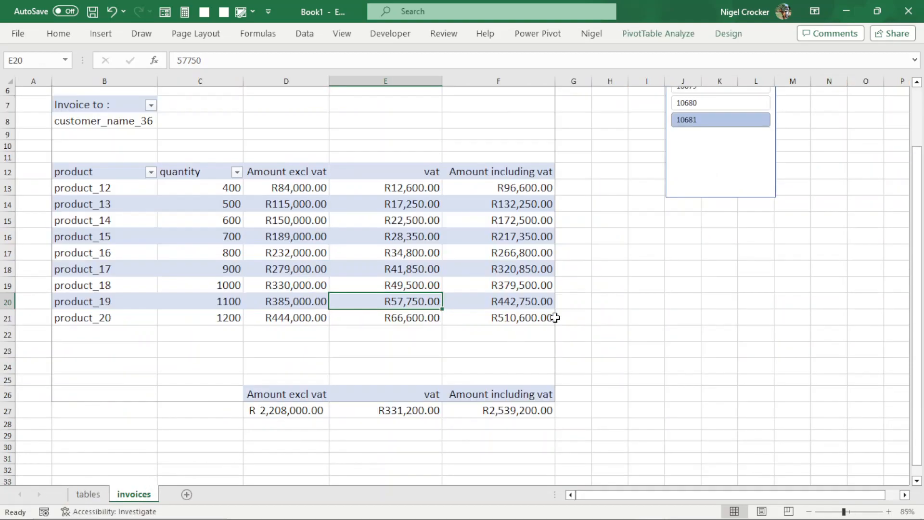
# Filter the report to invoice 10678, open its print preview and return to the sheet
pyautogui.scroll(2, 537, 329)
pyautogui.click(704, 138)
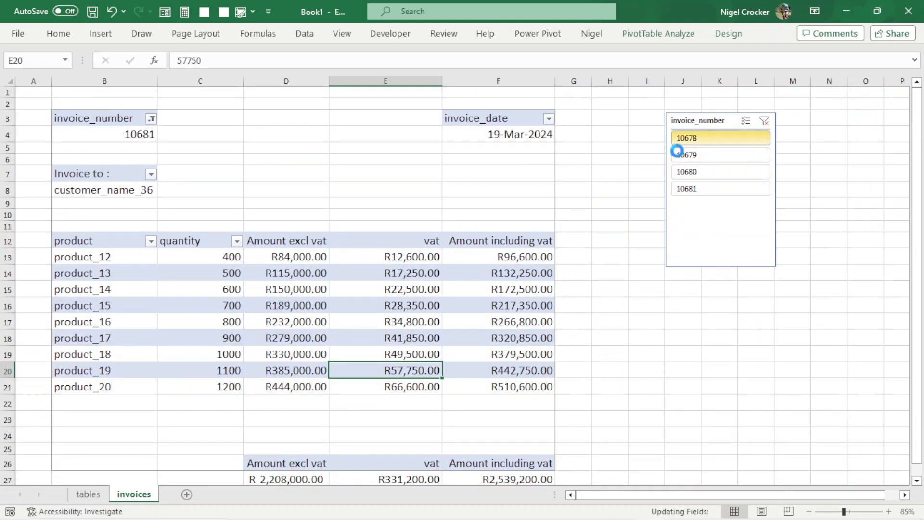
pyautogui.hotkey('ctrl', 'p')
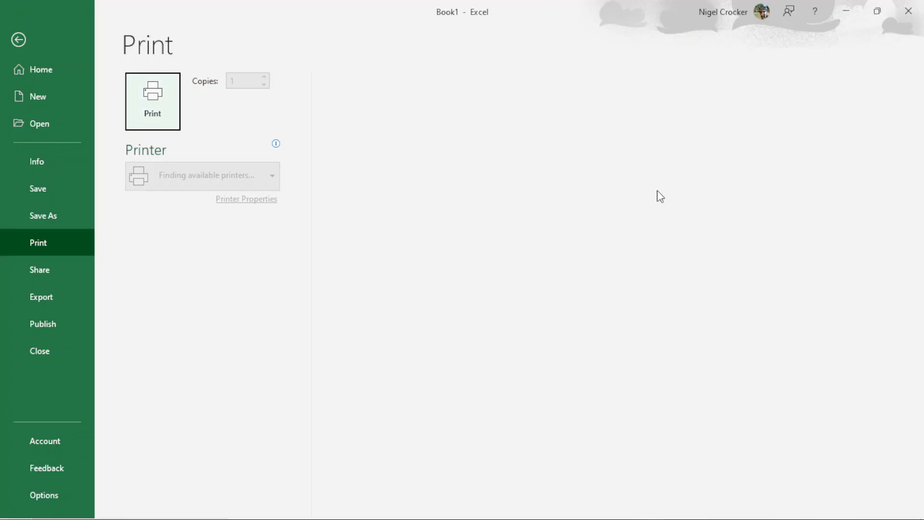
pyautogui.click(33, 43)
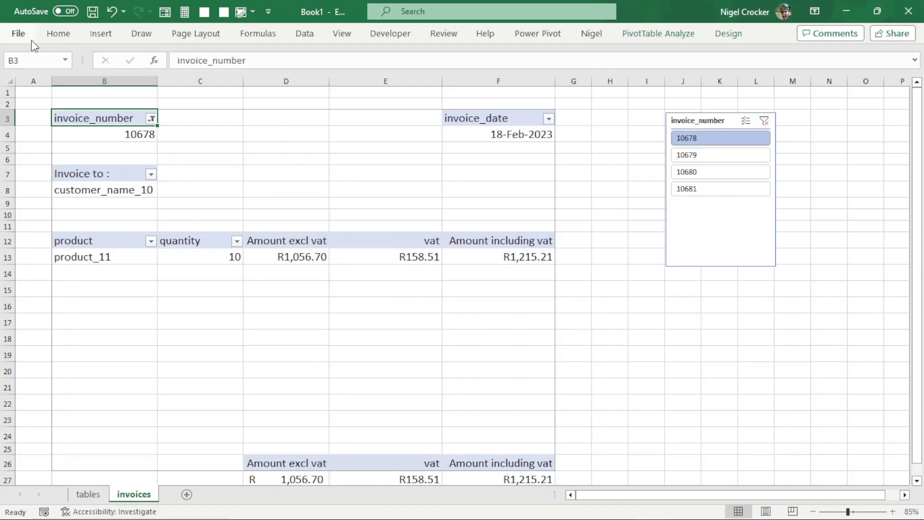
# Switch the slicer to invoice 10679 and check its printed layout in the print preview
pyautogui.click(705, 155)
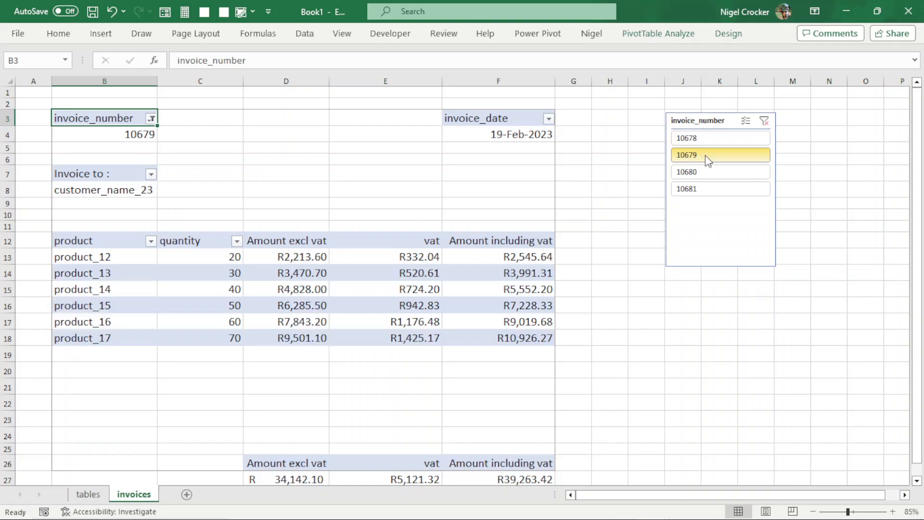
pyautogui.hotkey('ctrl', 'p')
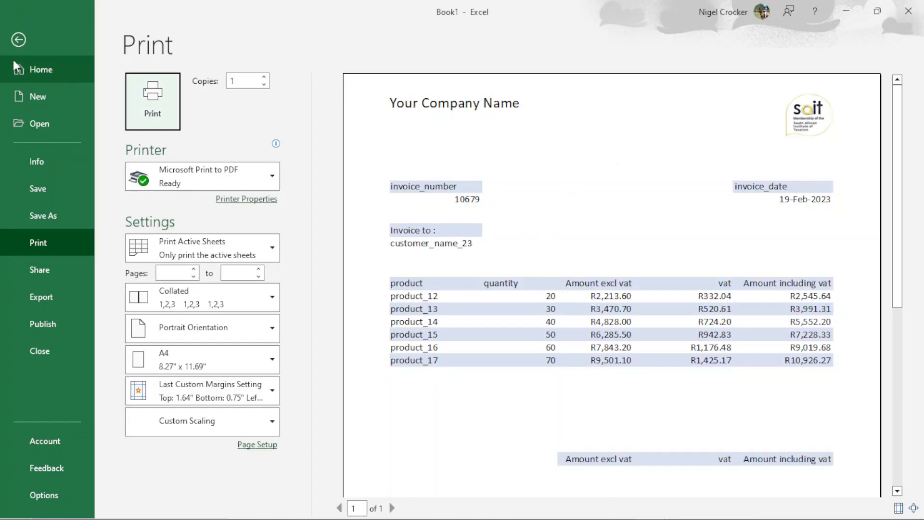
pyautogui.click(19, 40)
# Set the slicer to invoice 10681, check its print preview and return to the report
pyautogui.click(692, 190)
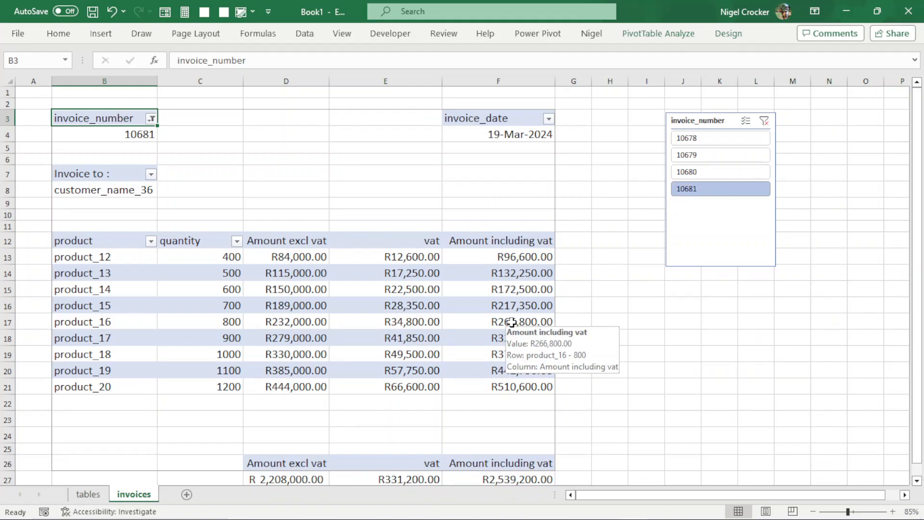
pyautogui.hotkey('ctrl', 'p')
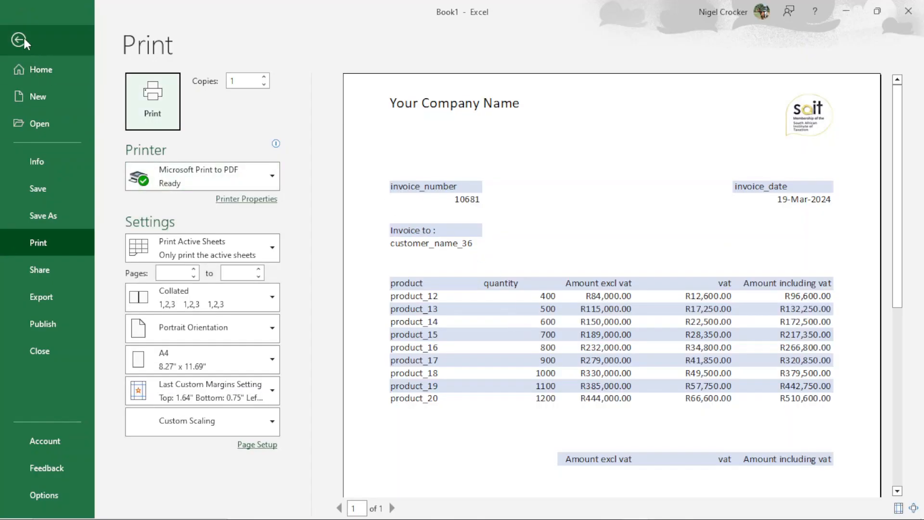
pyautogui.click(18, 39)
pyautogui.click(446, 287)
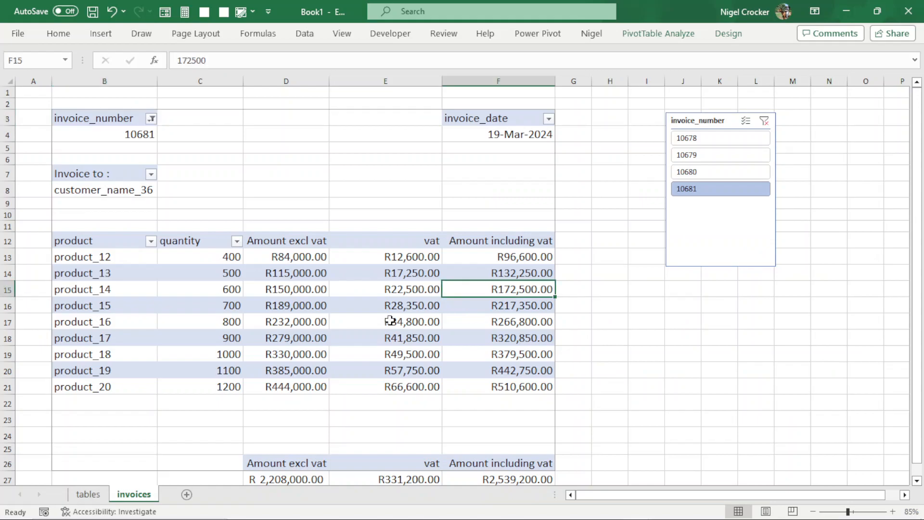
# Review the invoice line, product, customer and header tables on the tables sheet, then return to the invoices sheet
pyautogui.click(89, 495)
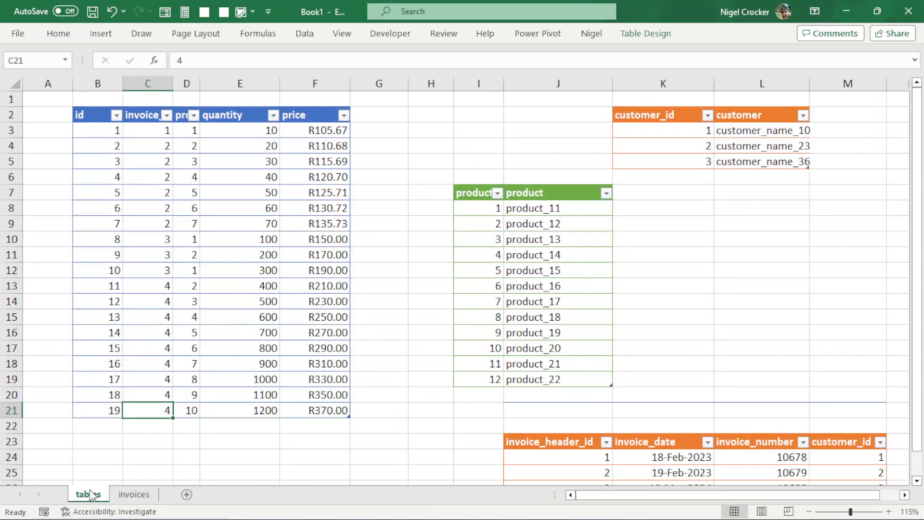
pyautogui.scroll(-1, 380, 338)
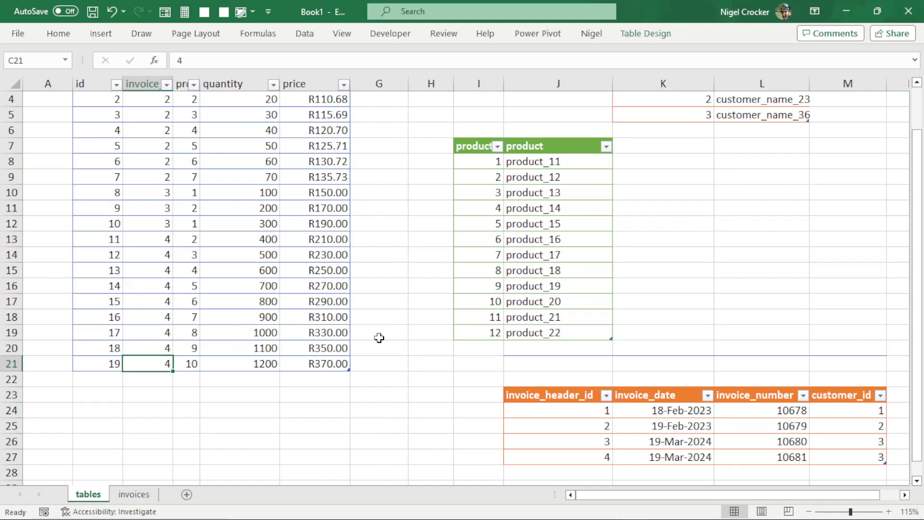
pyautogui.scroll(1, 379, 338)
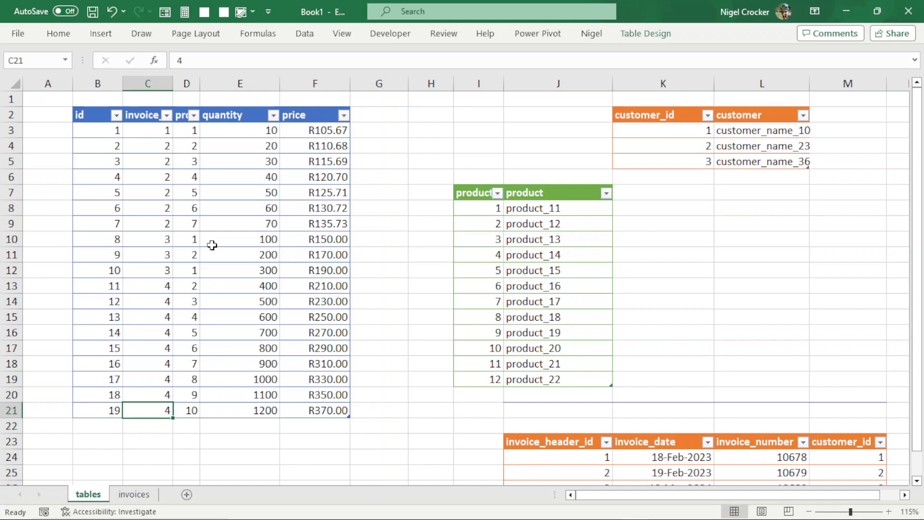
pyautogui.click(135, 501)
pyautogui.click(101, 498)
pyautogui.click(134, 496)
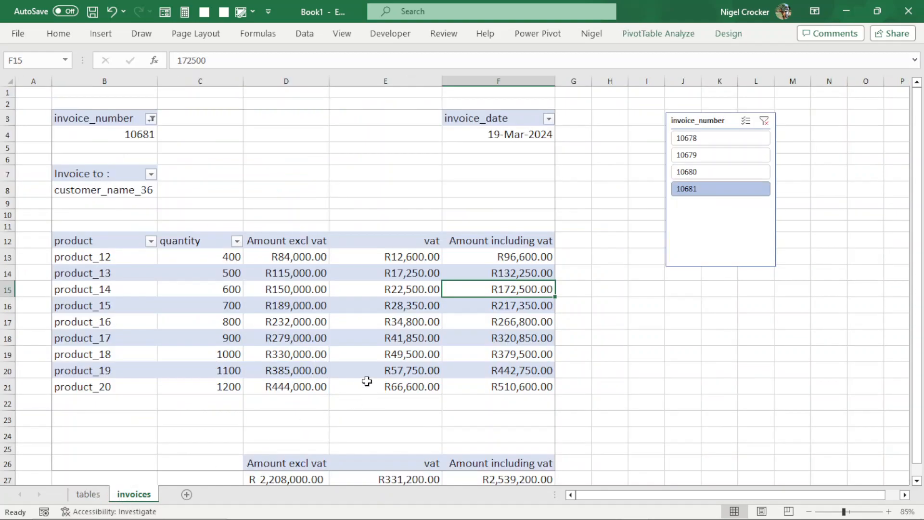